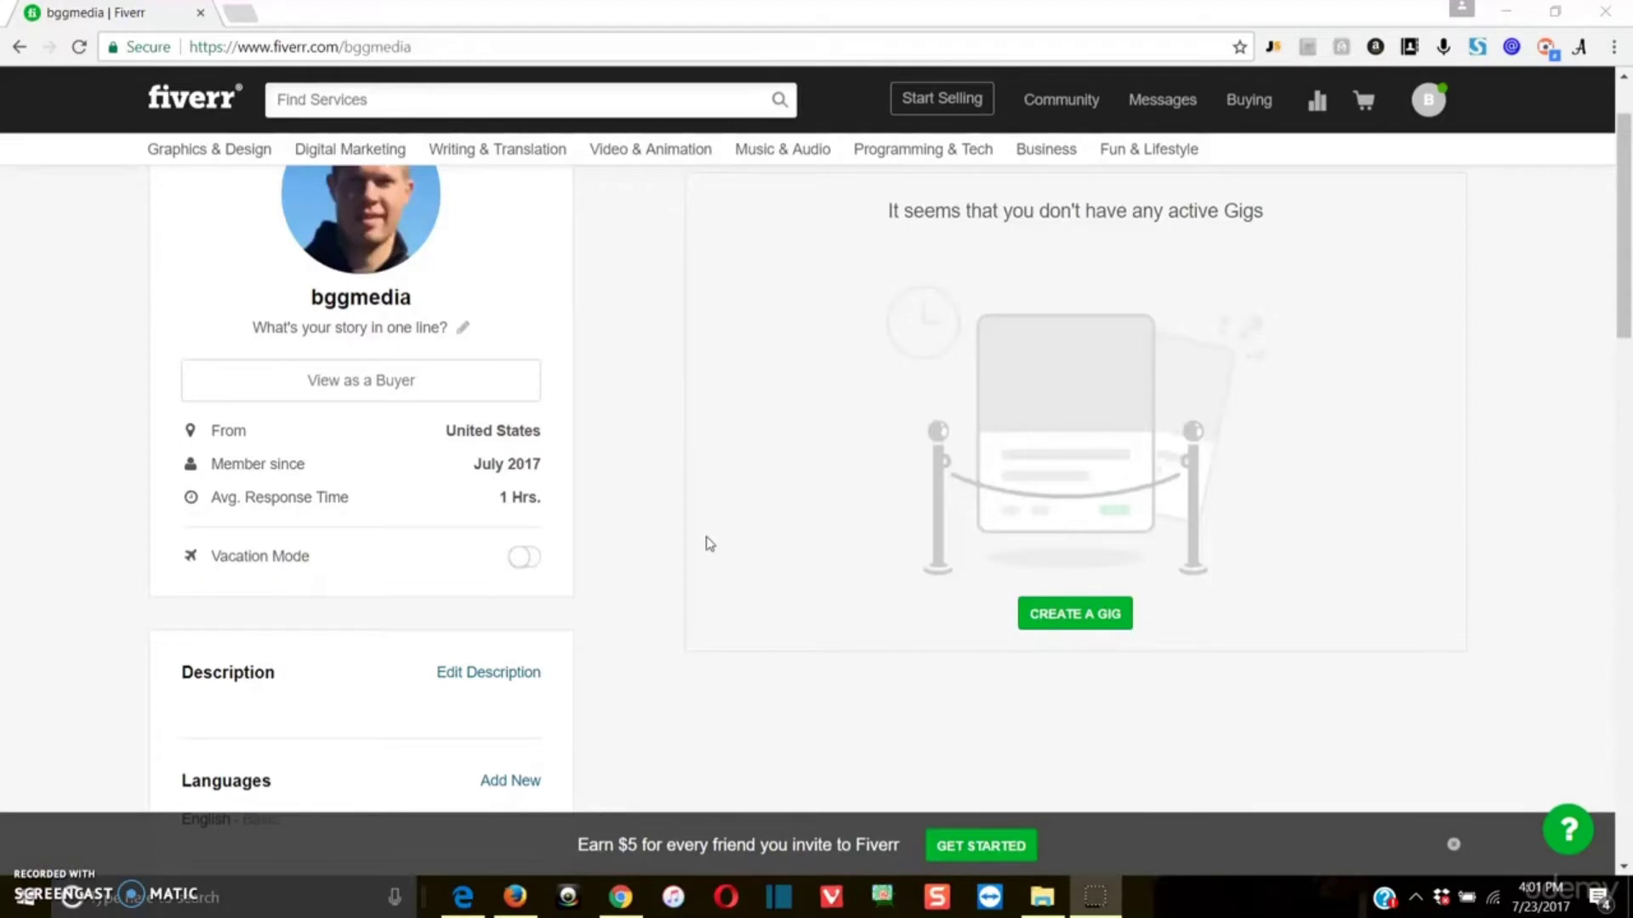
# Step: Start creating a new gig from the seller profile page
pyautogui.scroll(2, 708, 544)
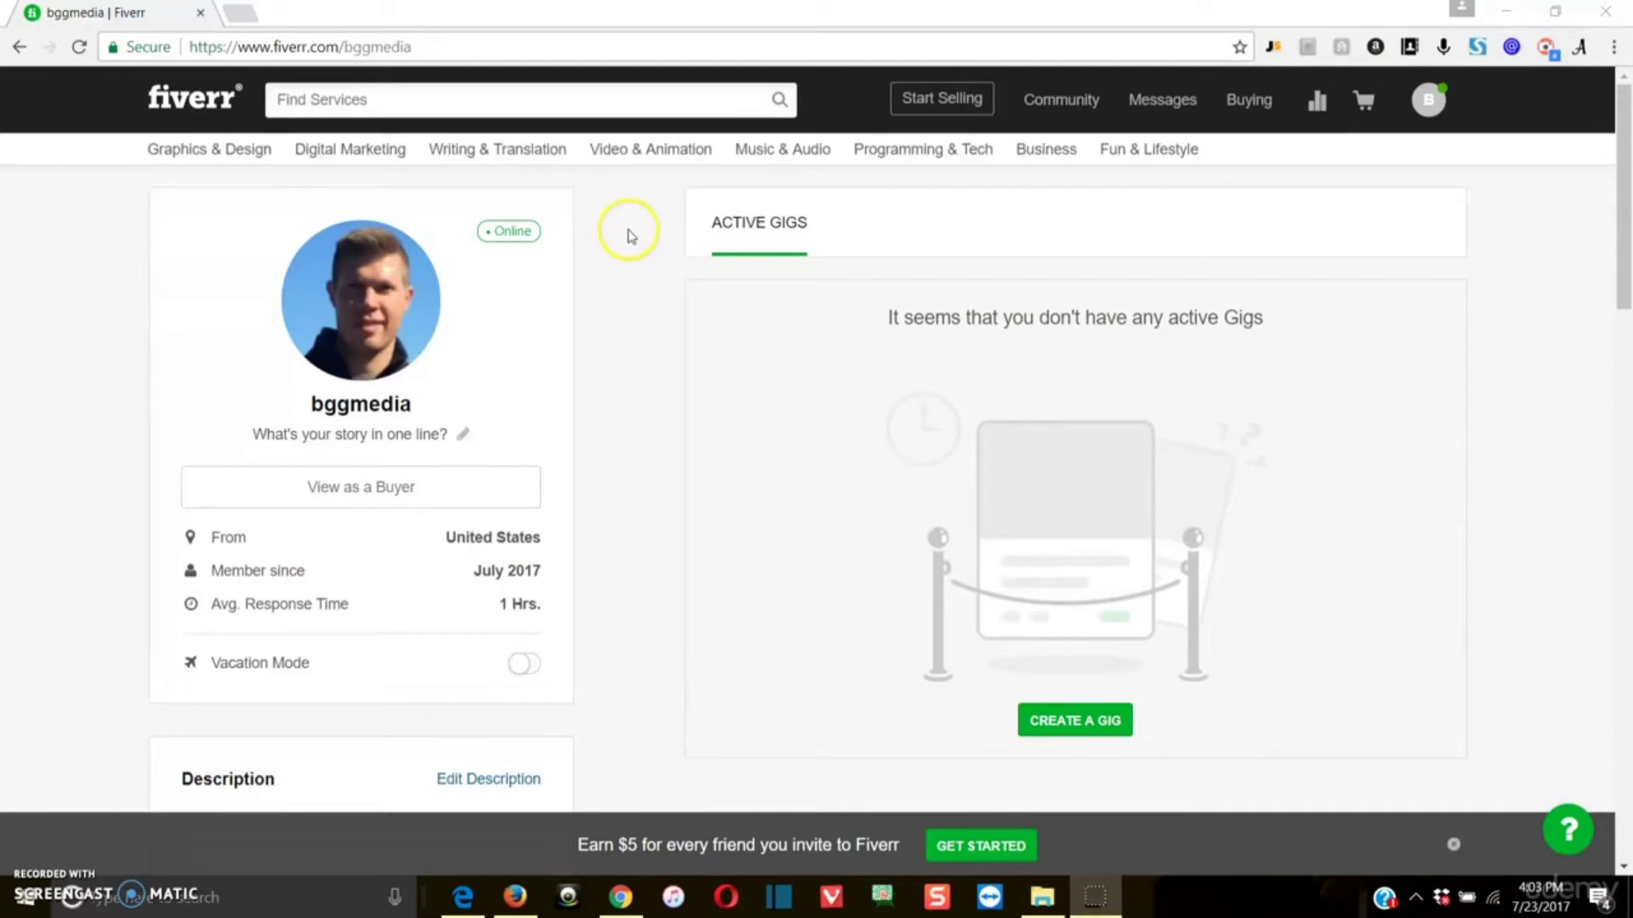
pyautogui.scroll(-2, 1013, 408)
pyautogui.scroll(1, 1080, 473)
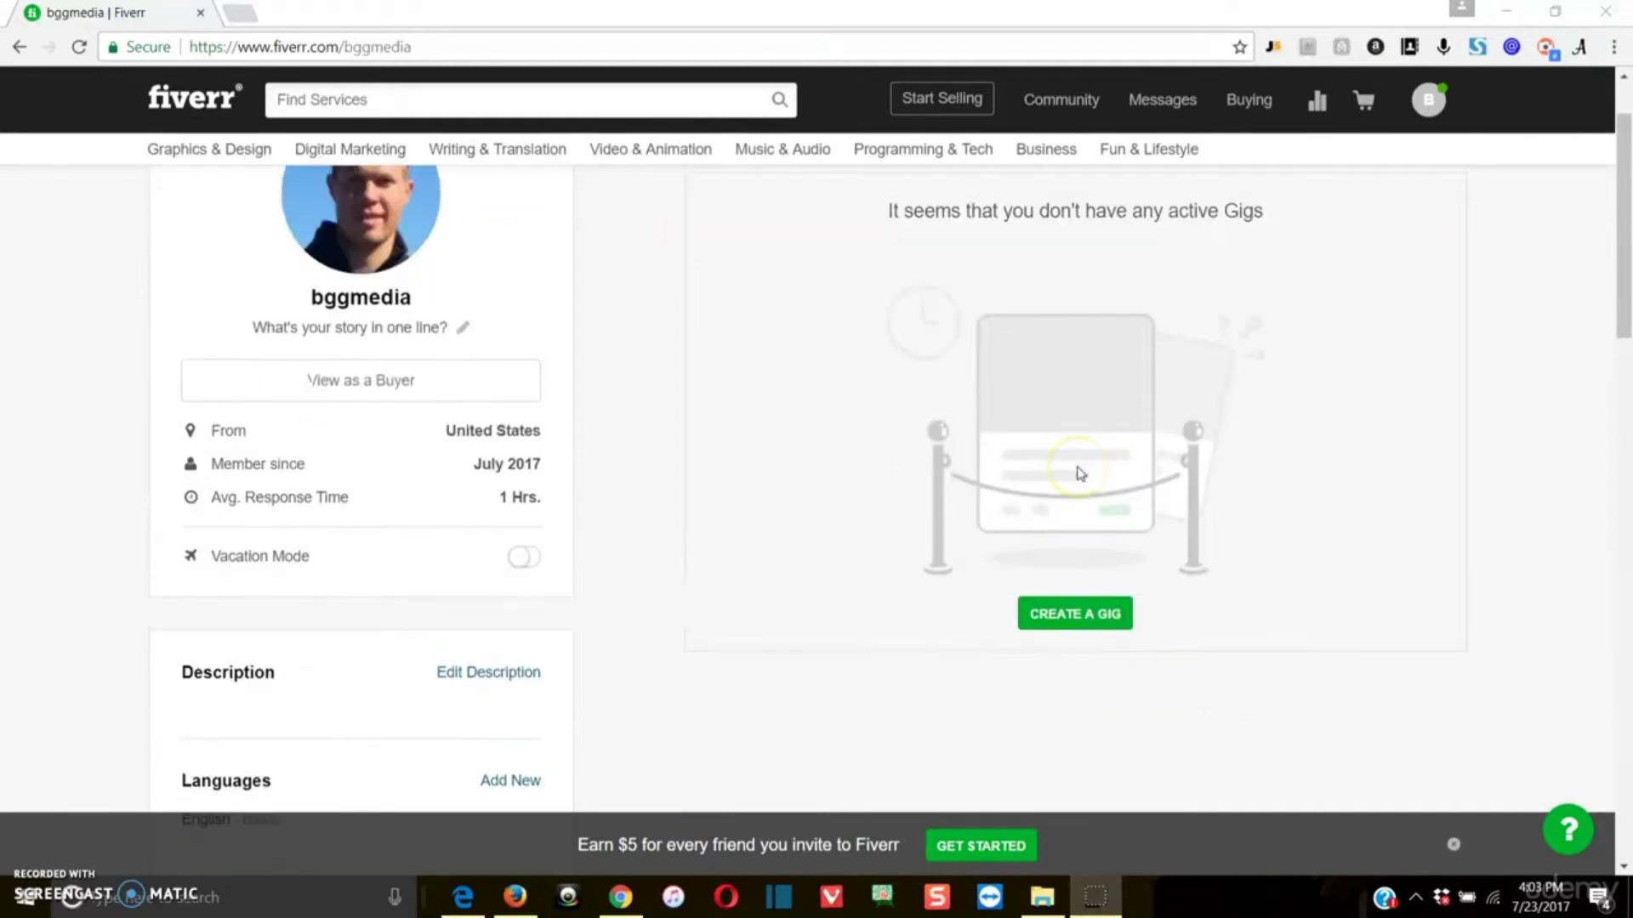
pyautogui.scroll(1, 1080, 474)
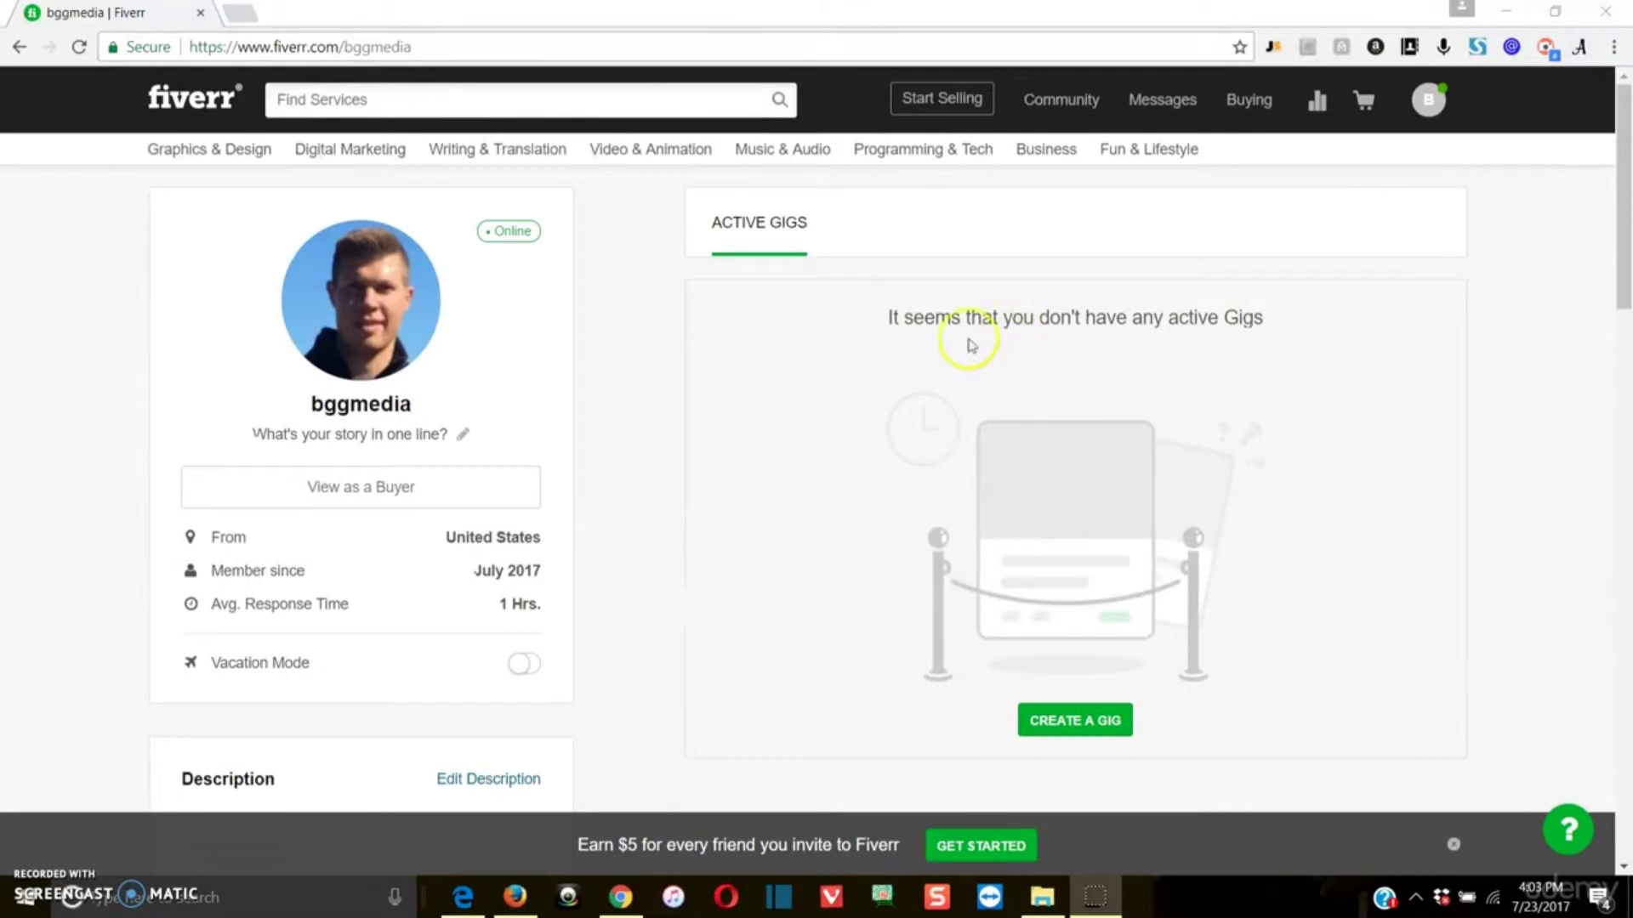
pyautogui.click(627, 221)
pyautogui.click(1055, 725)
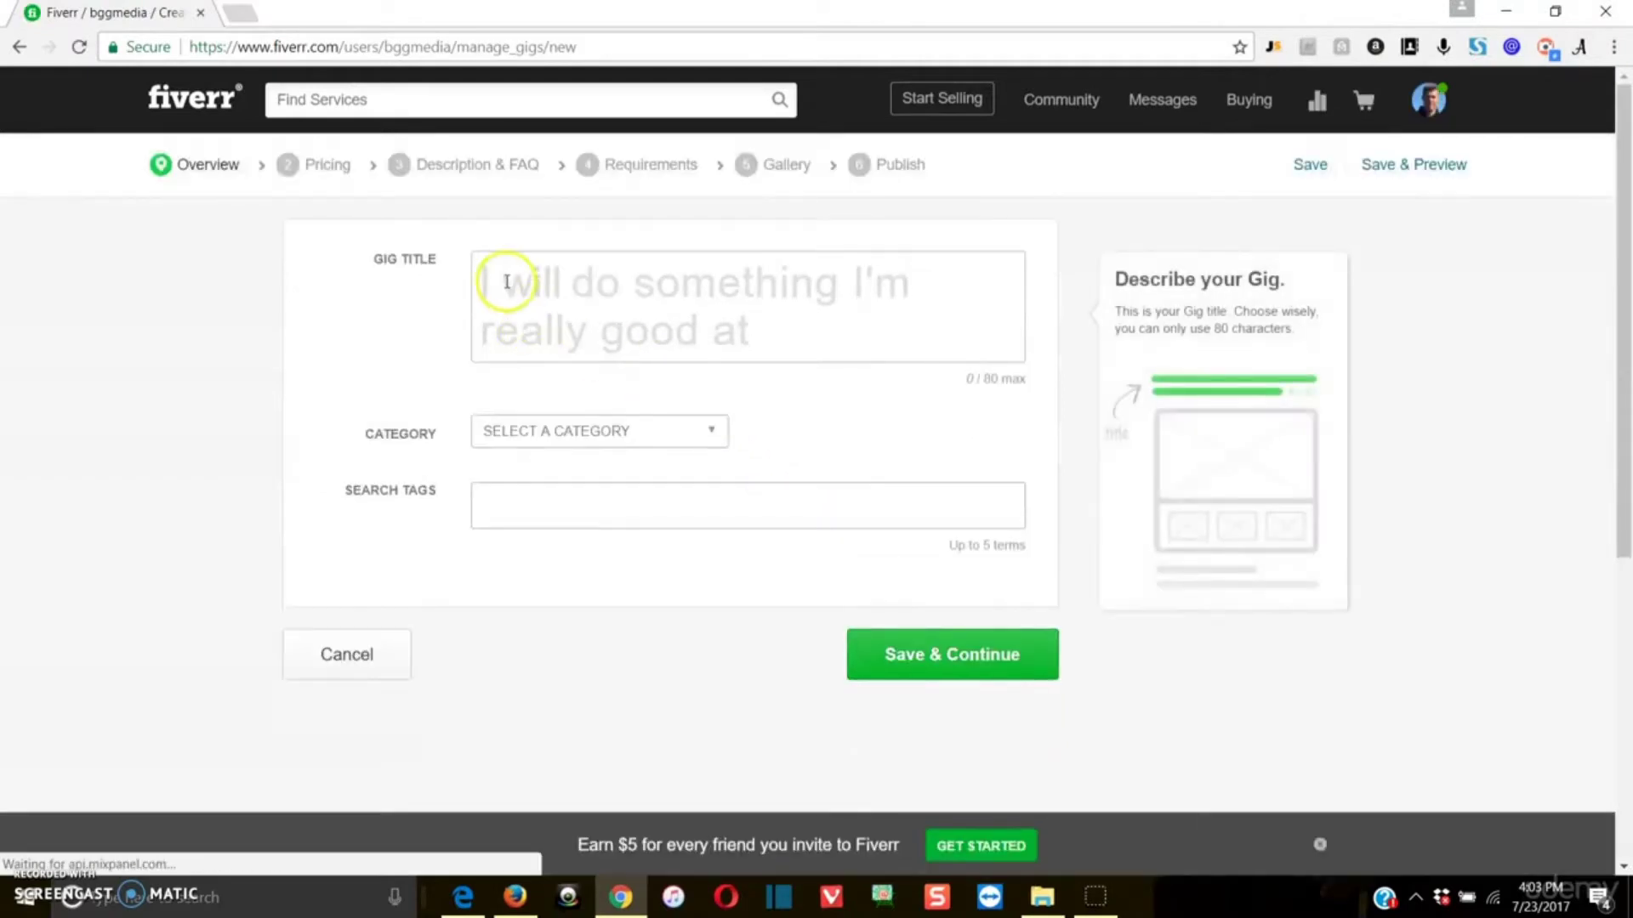
# Step: Enter the gig title so it reads "I will build a targeted email list for you"
pyautogui.click(585, 276)
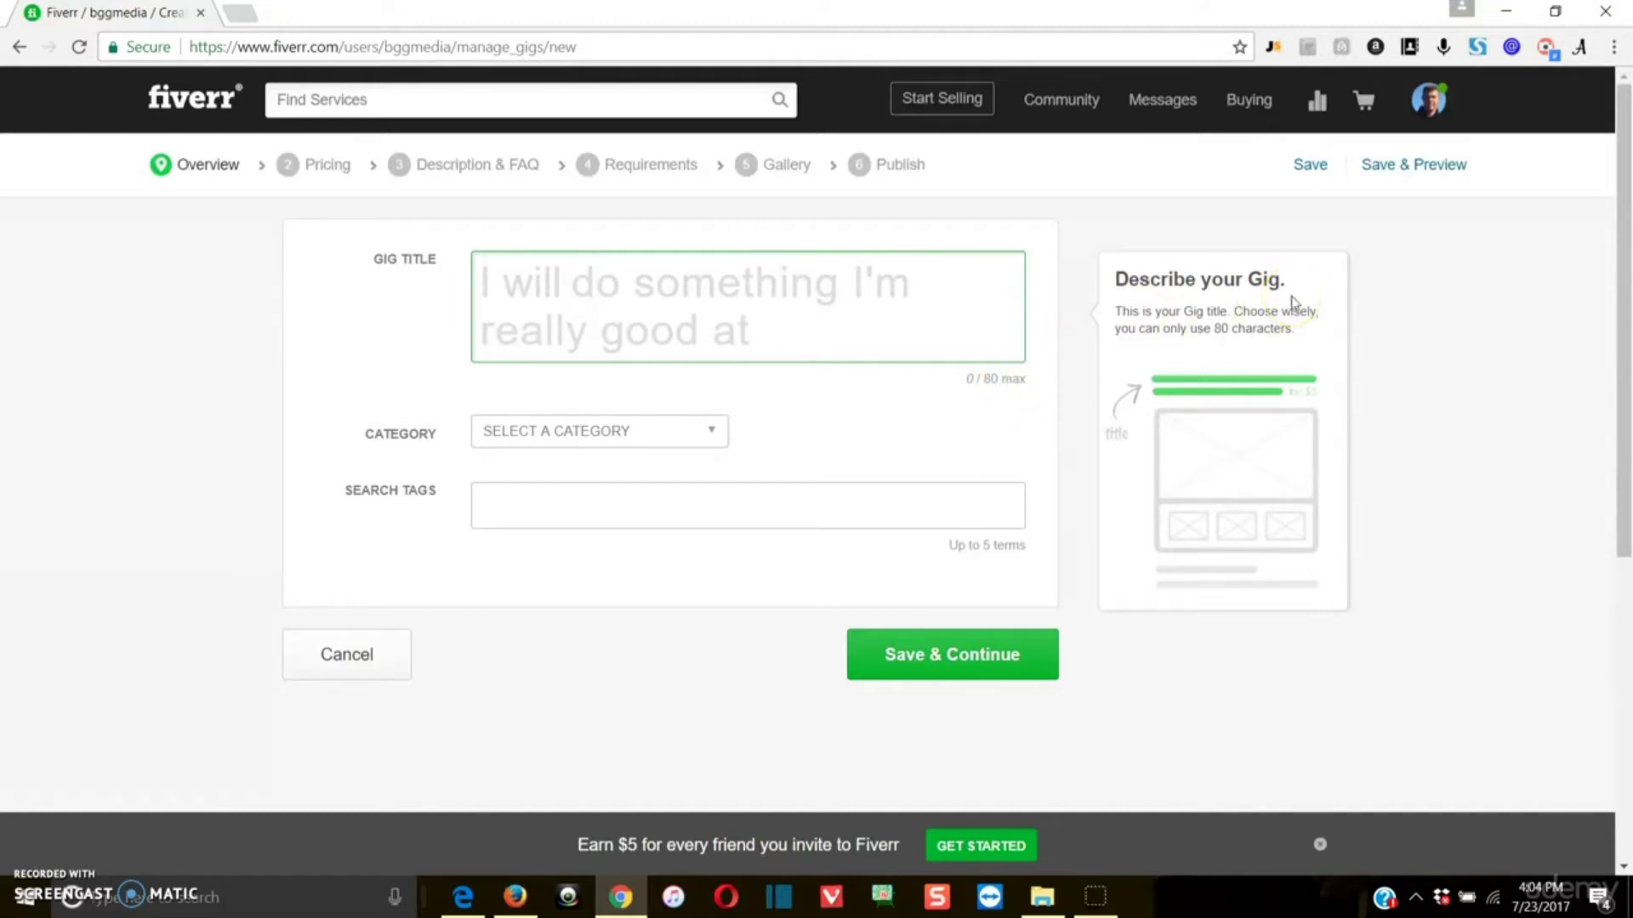
pyautogui.write('buil')
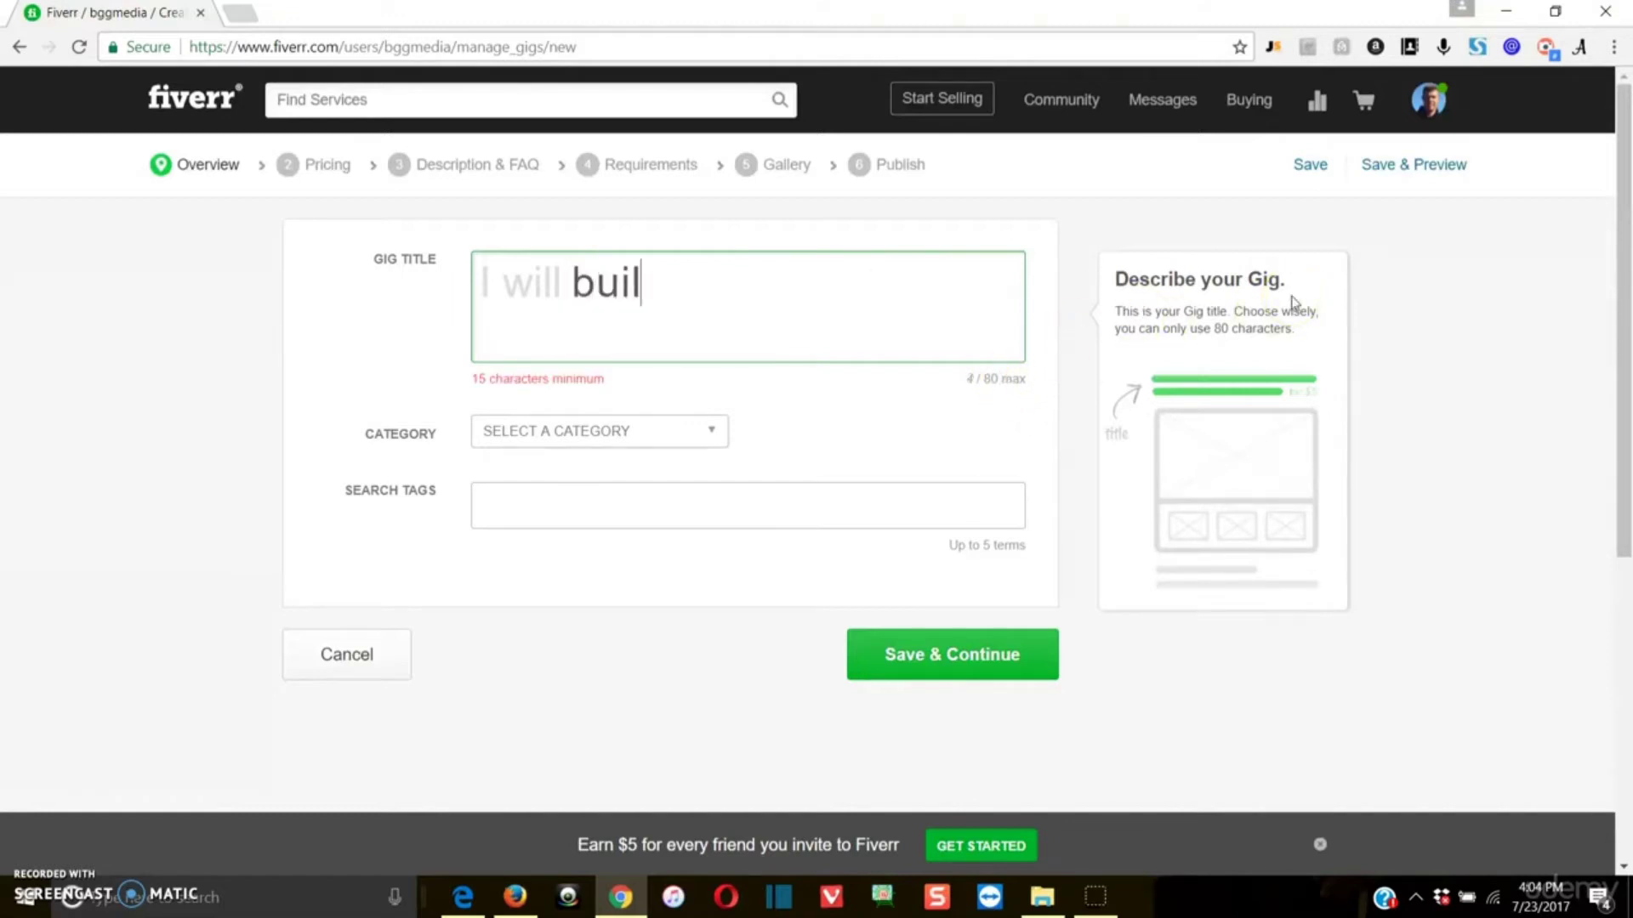
pyautogui.write('d a targeted')
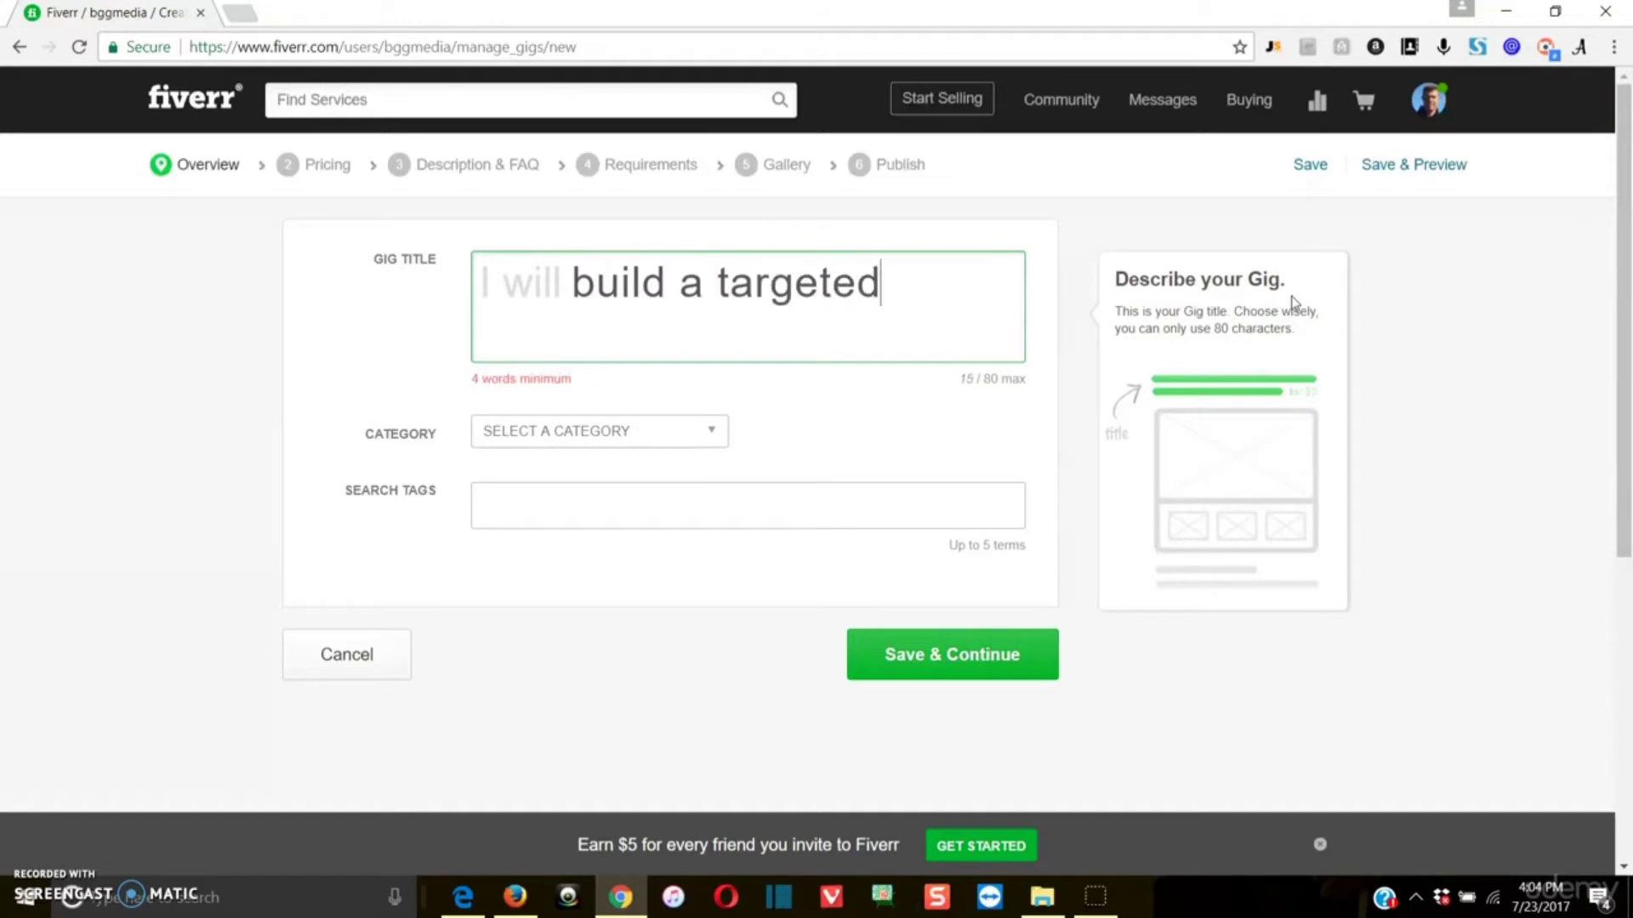
pyautogui.write(' email list')
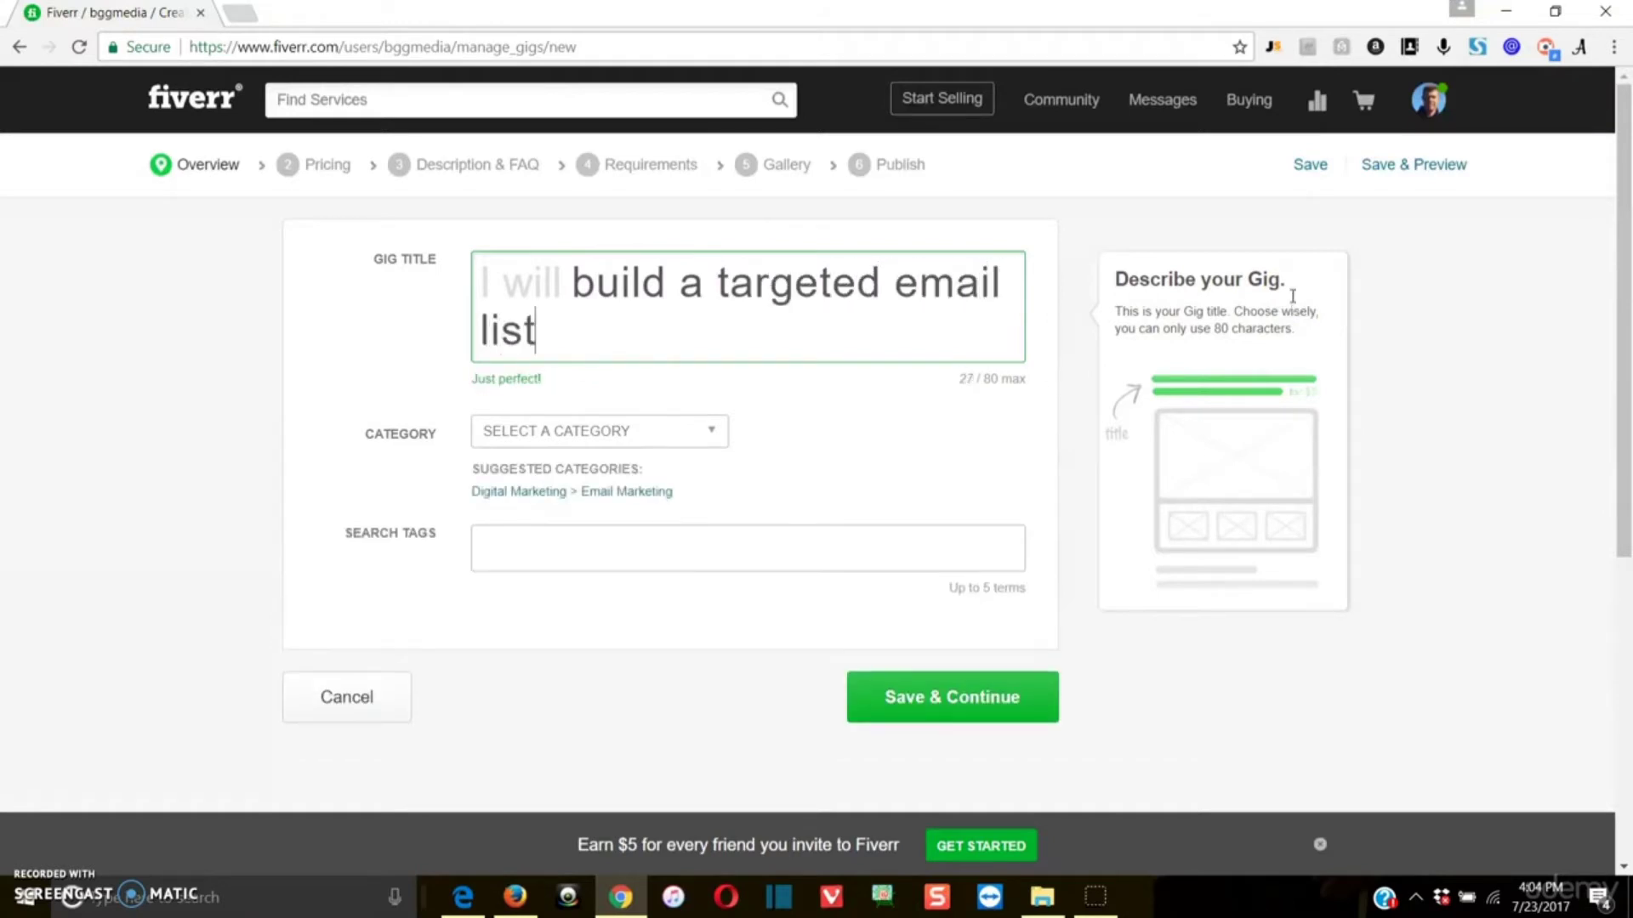
pyautogui.write(' for you')
pyautogui.click(1271, 285)
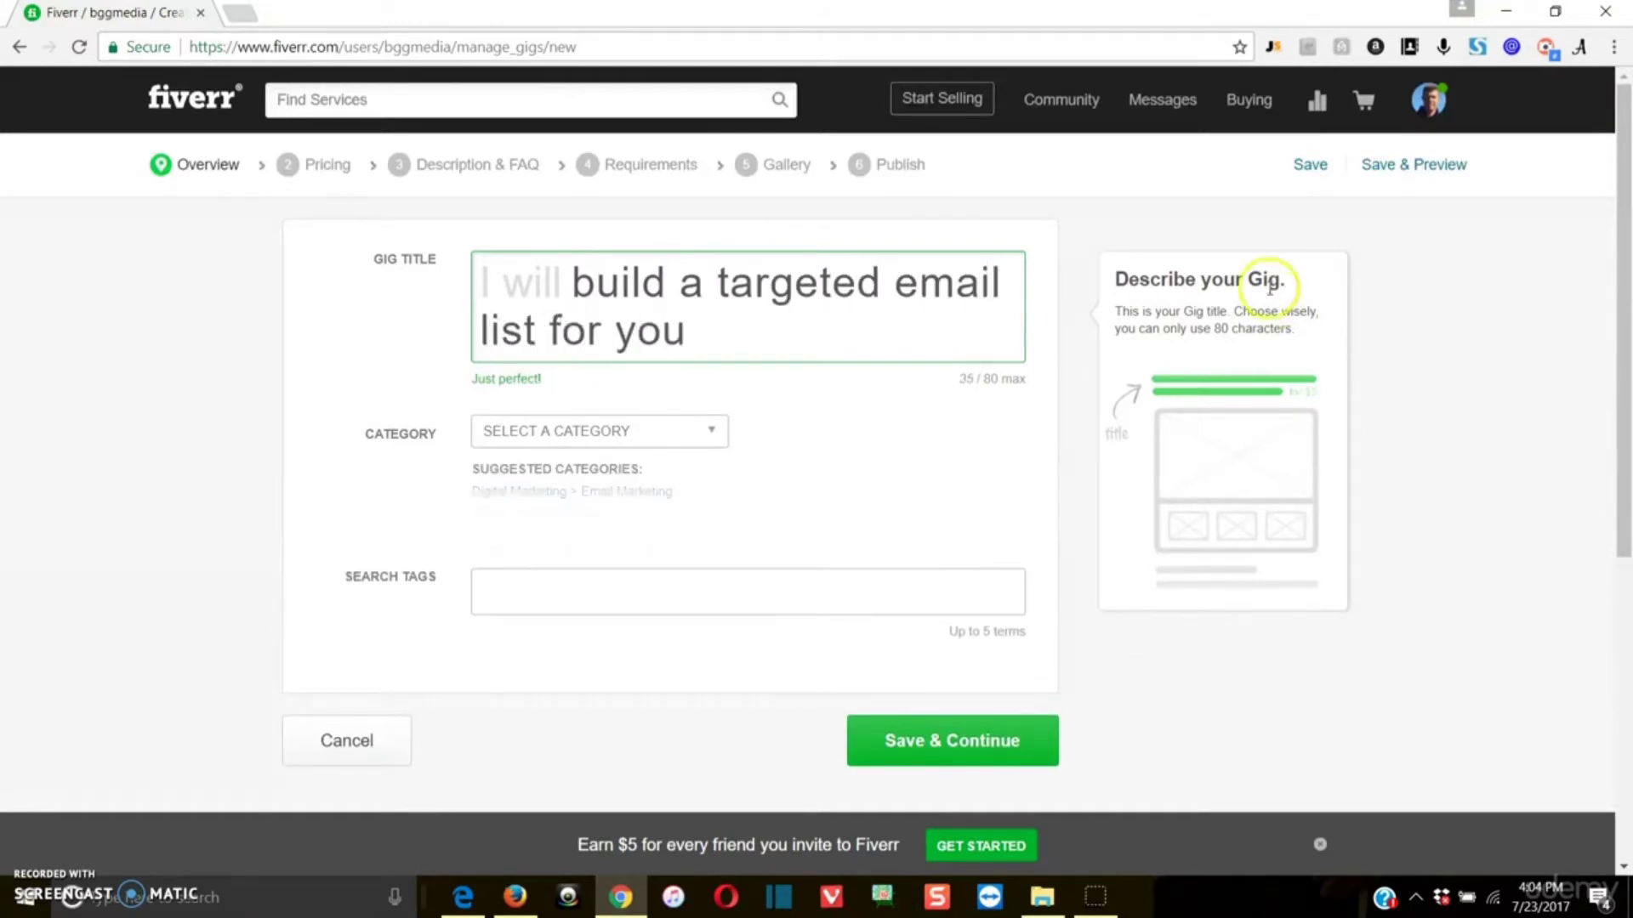
pyautogui.click(867, 404)
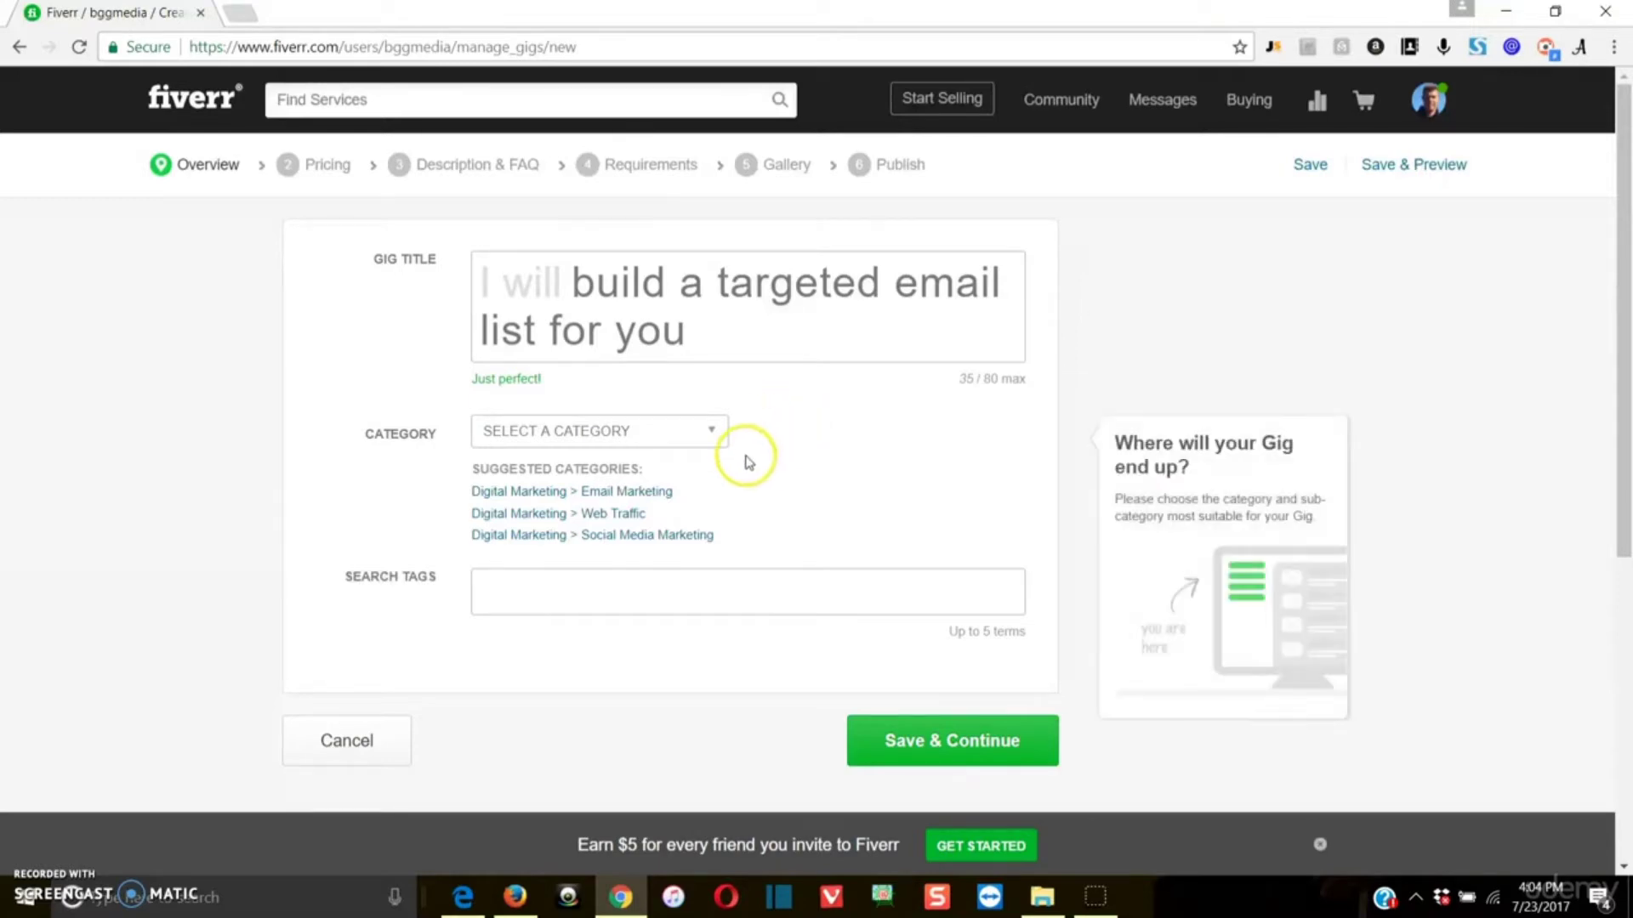
# Step: Set the gig category to Digital Marketing with Email Marketing as the subcategory
pyautogui.click(719, 443)
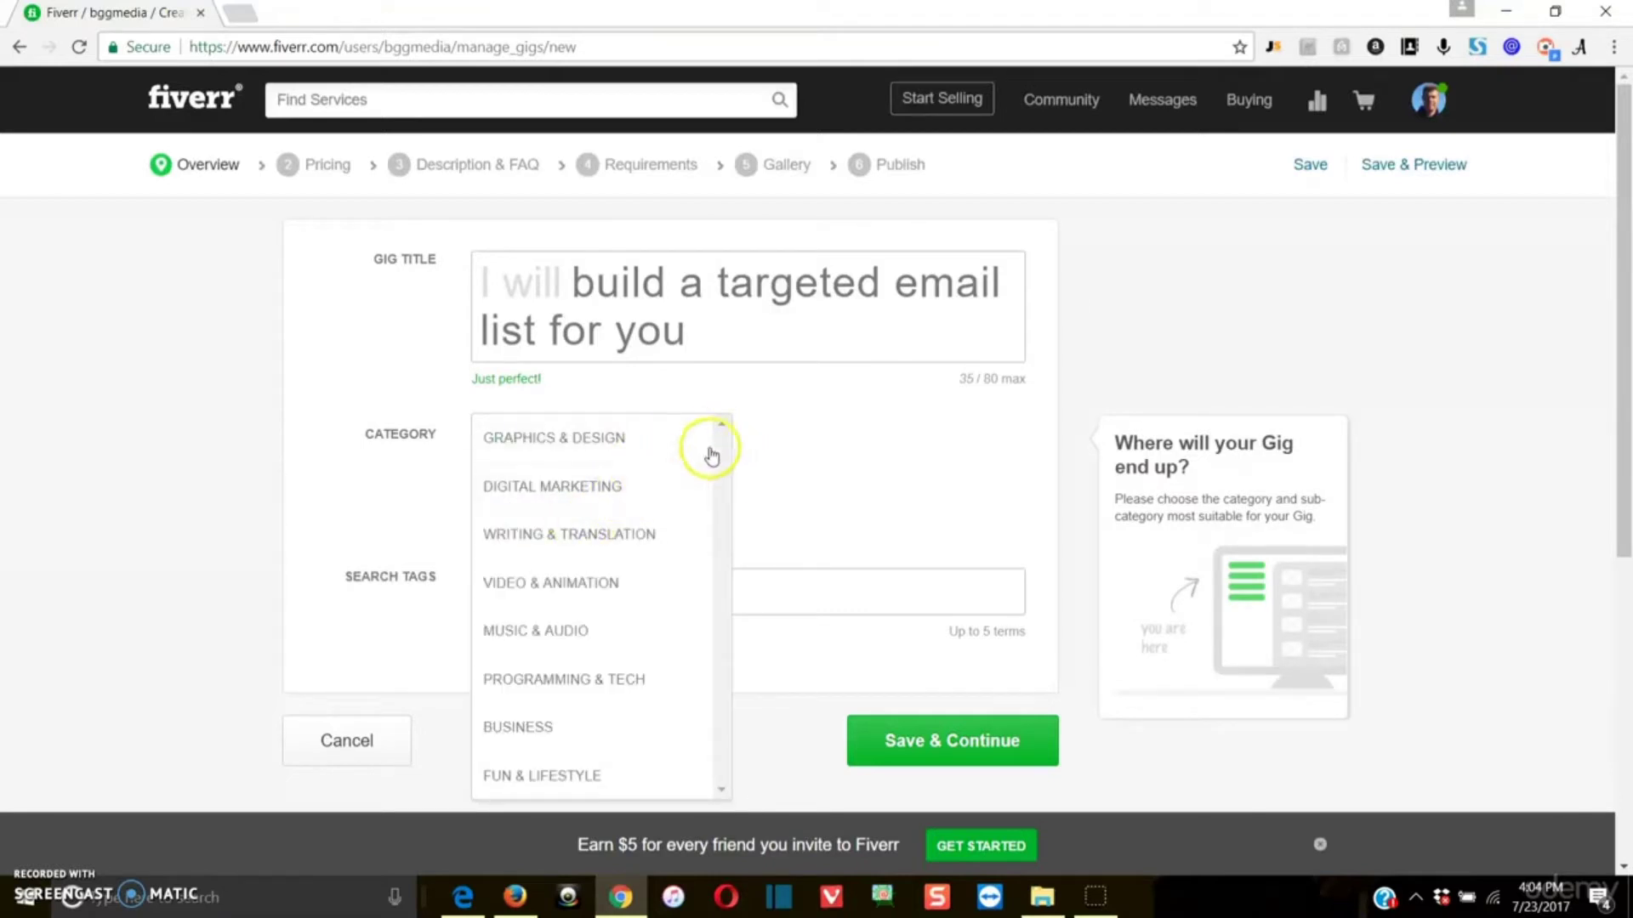
pyautogui.click(646, 497)
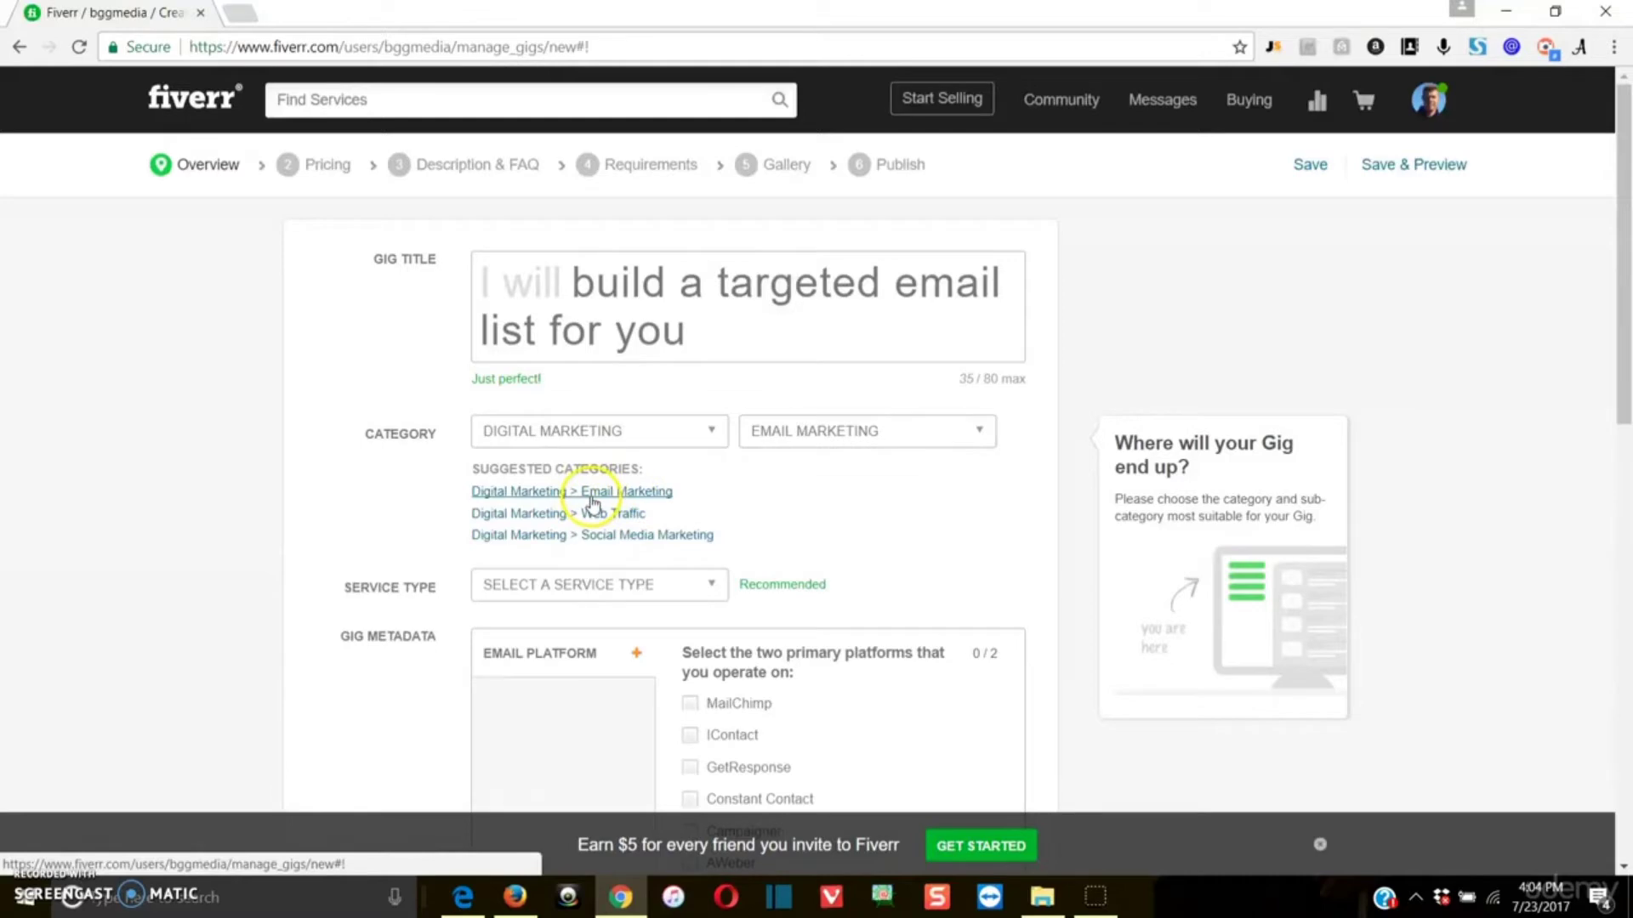
pyautogui.click(692, 431)
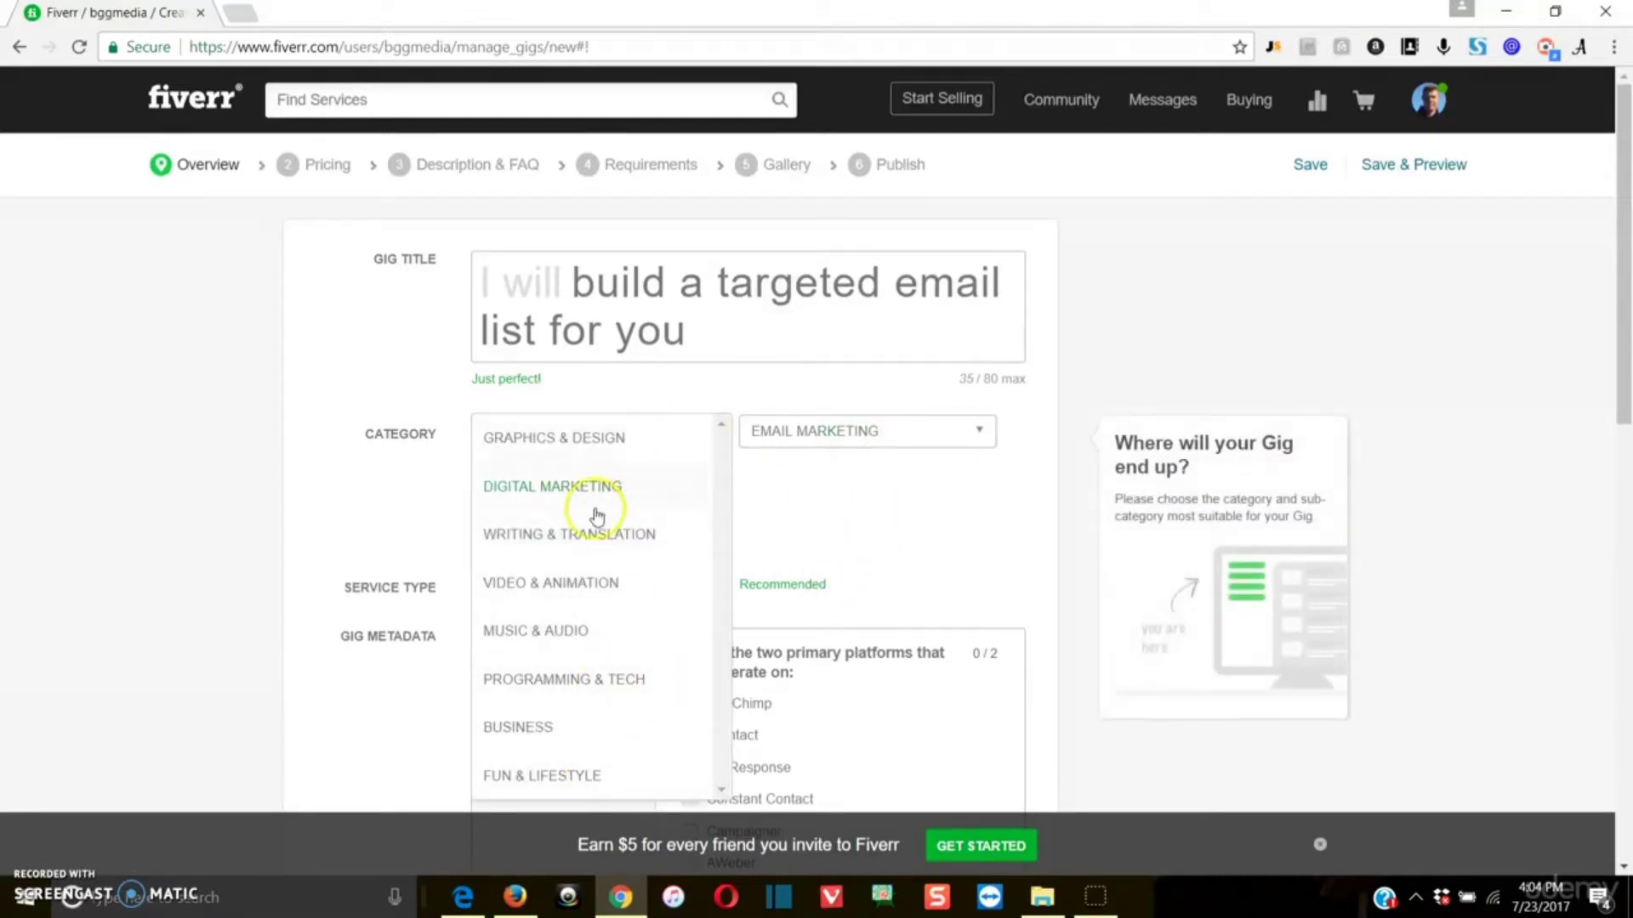
pyautogui.click(721, 406)
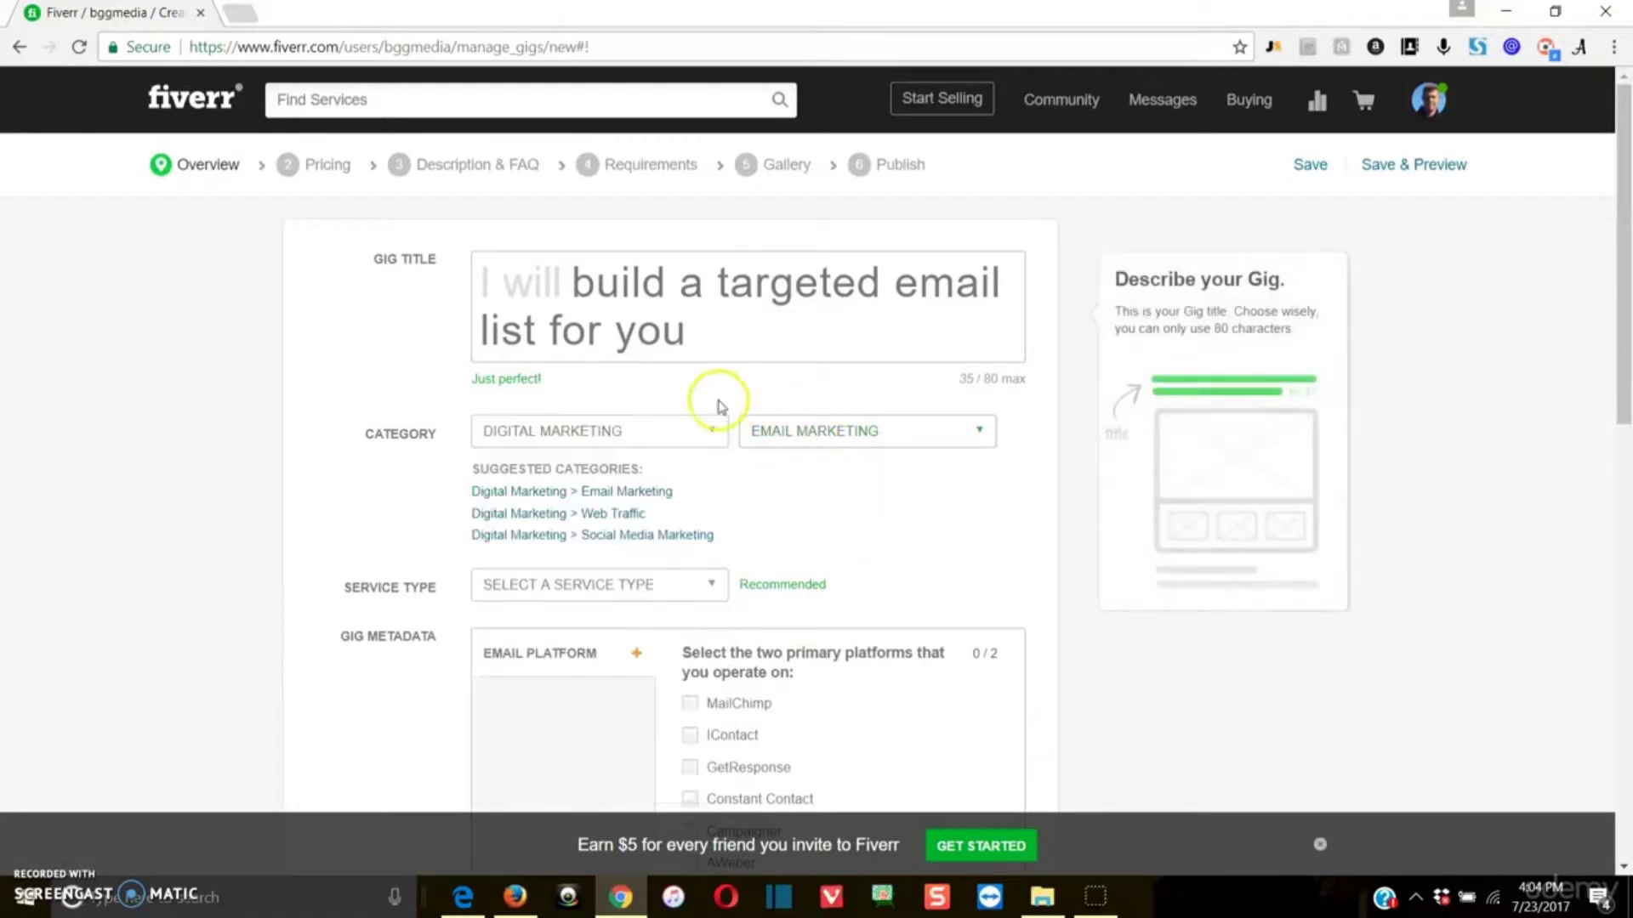
# Step: Try to set the gig's service type to Audience Development
pyautogui.scroll(-1, 773, 527)
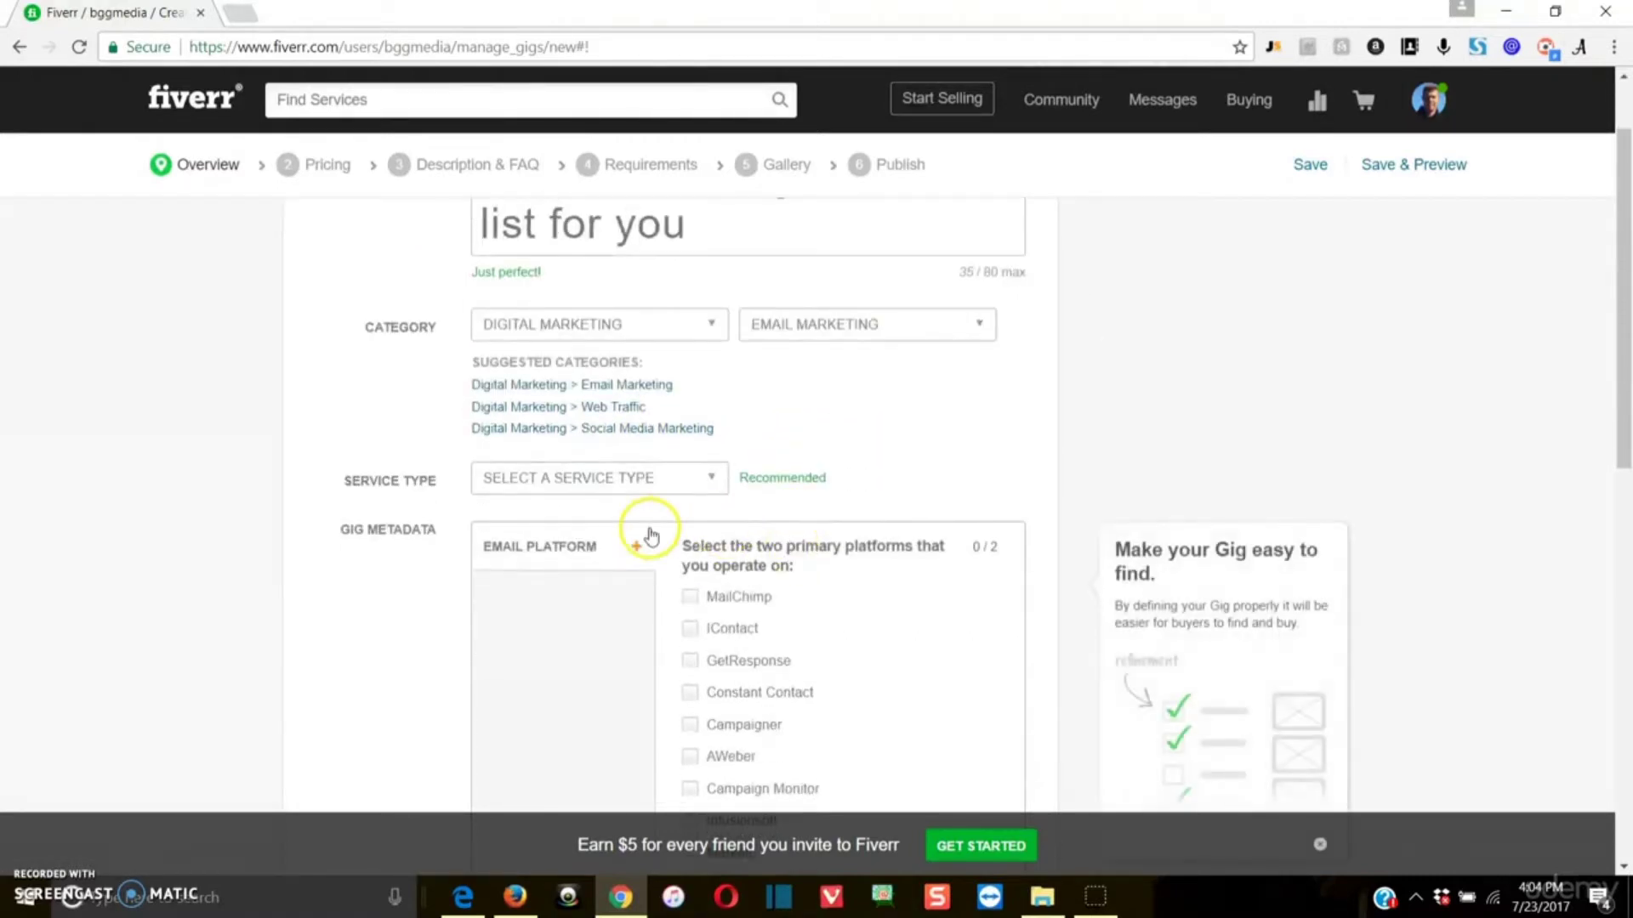
pyautogui.click(680, 498)
pyautogui.scroll(-1, 591, 569)
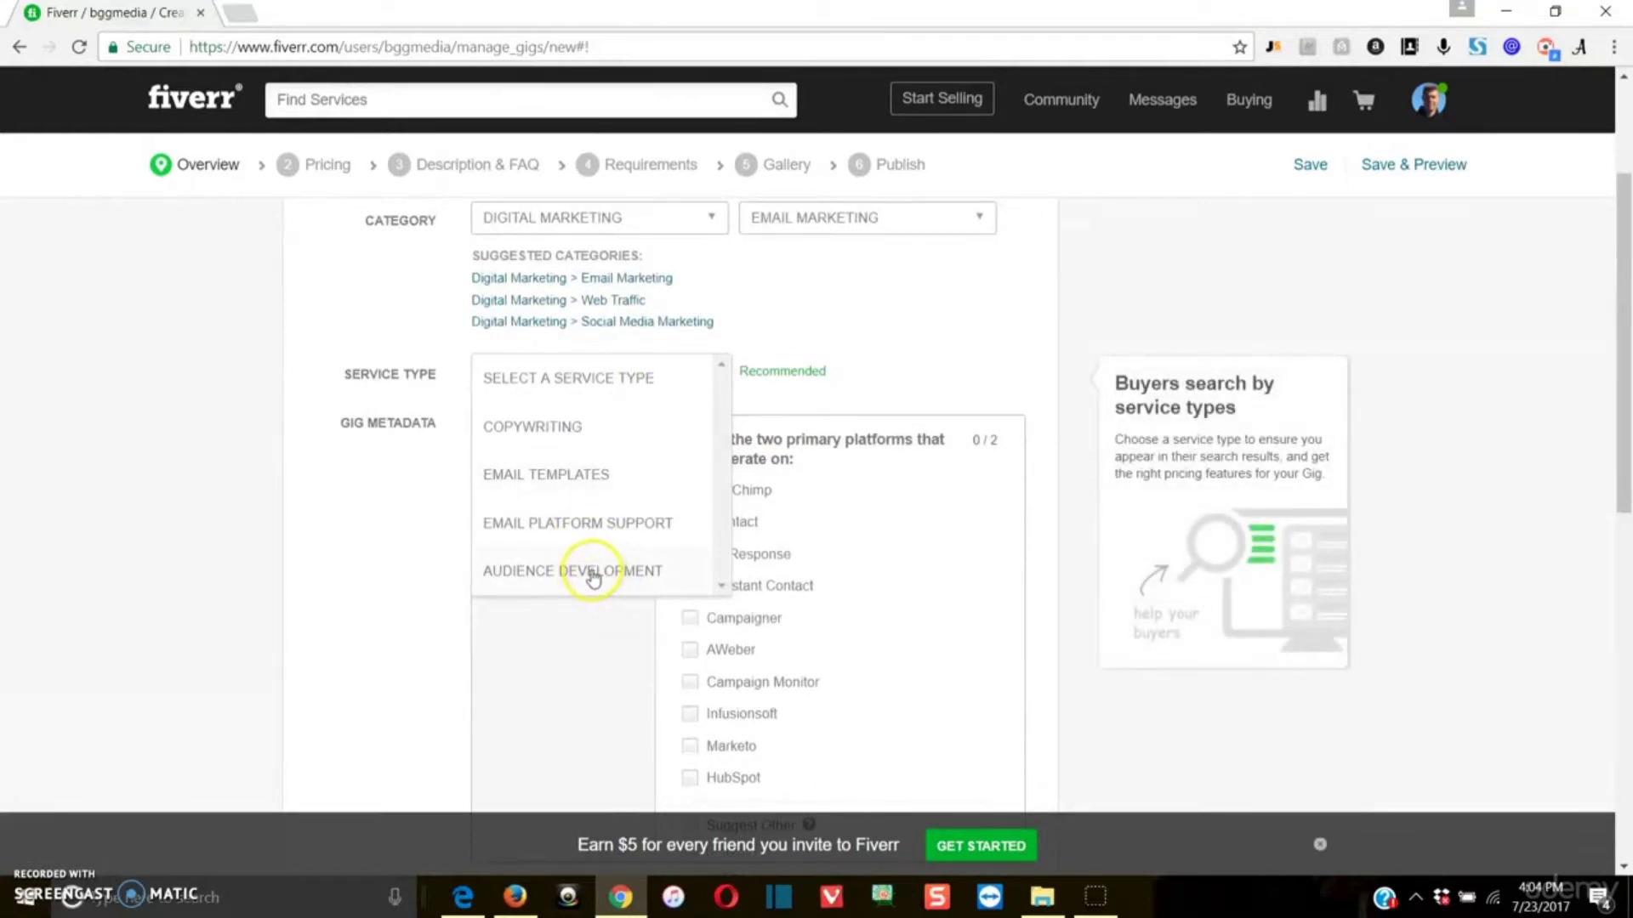
pyautogui.click(592, 572)
pyautogui.click(950, 327)
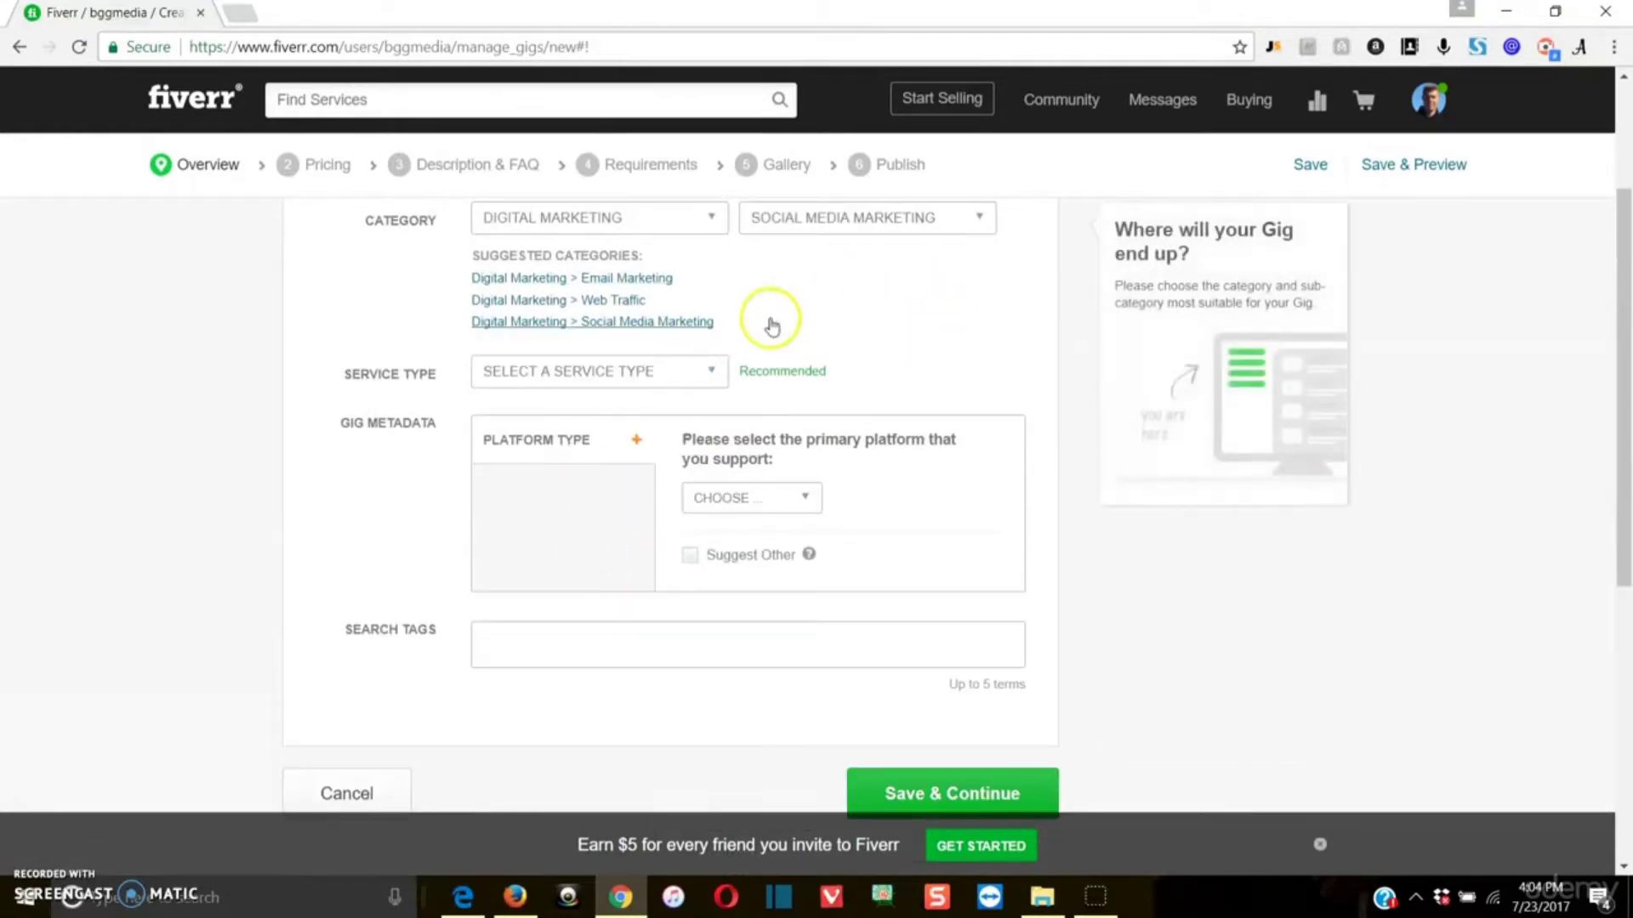
# Step: Set the gig's subcategory to Email Marketing and its service type to Audience Development
pyautogui.click(711, 371)
pyautogui.click(791, 219)
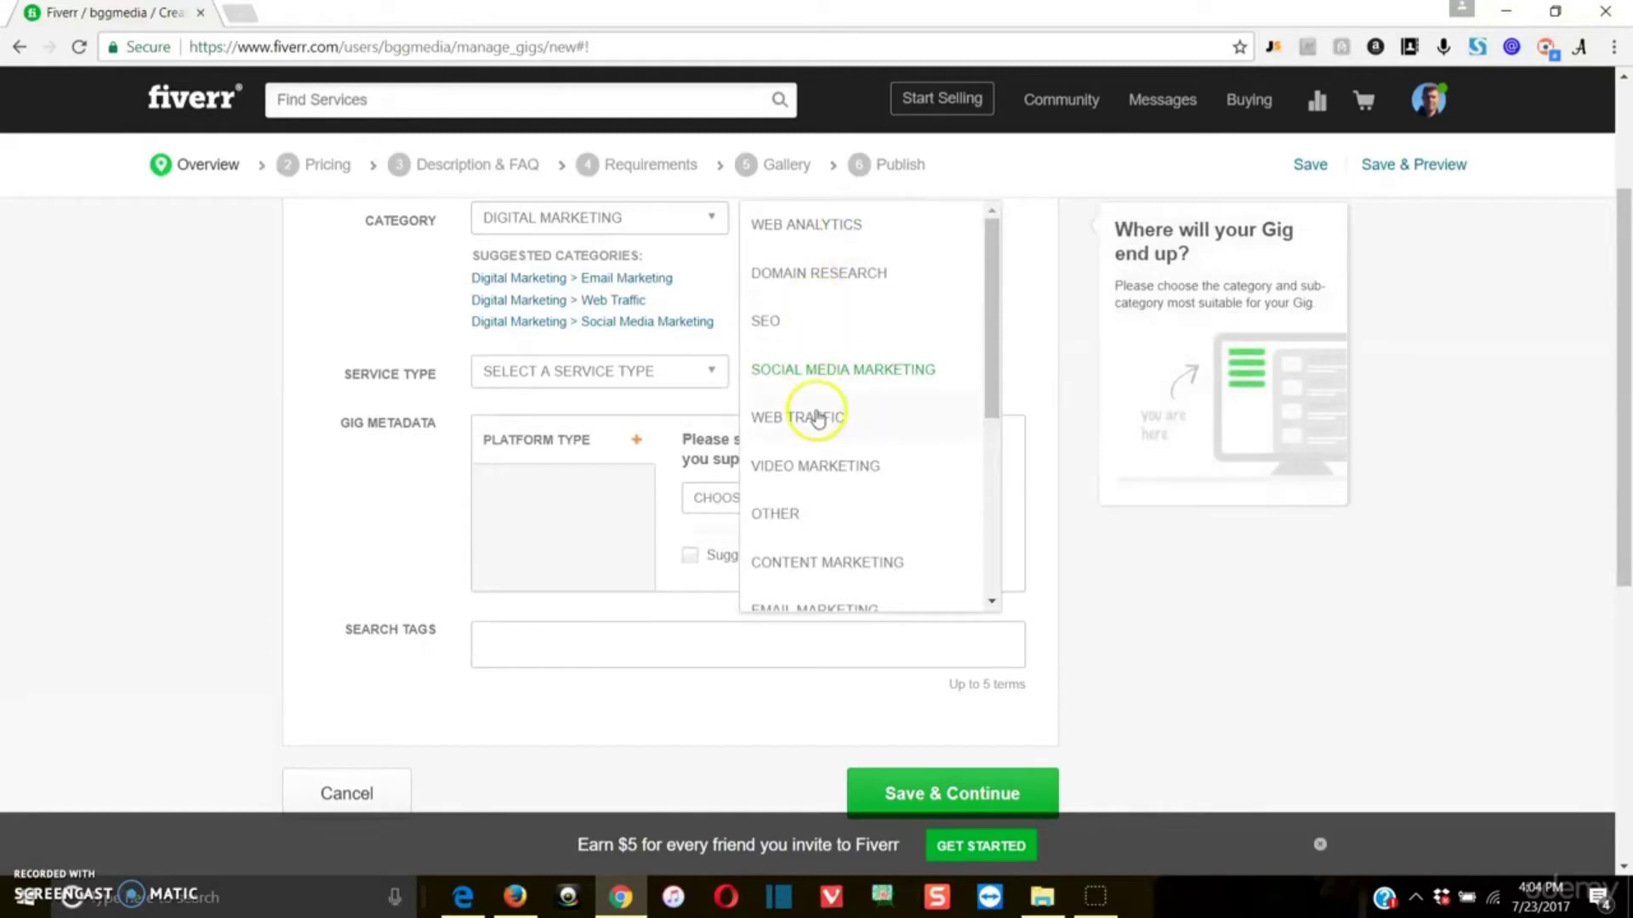
pyautogui.scroll(-1, 830, 477)
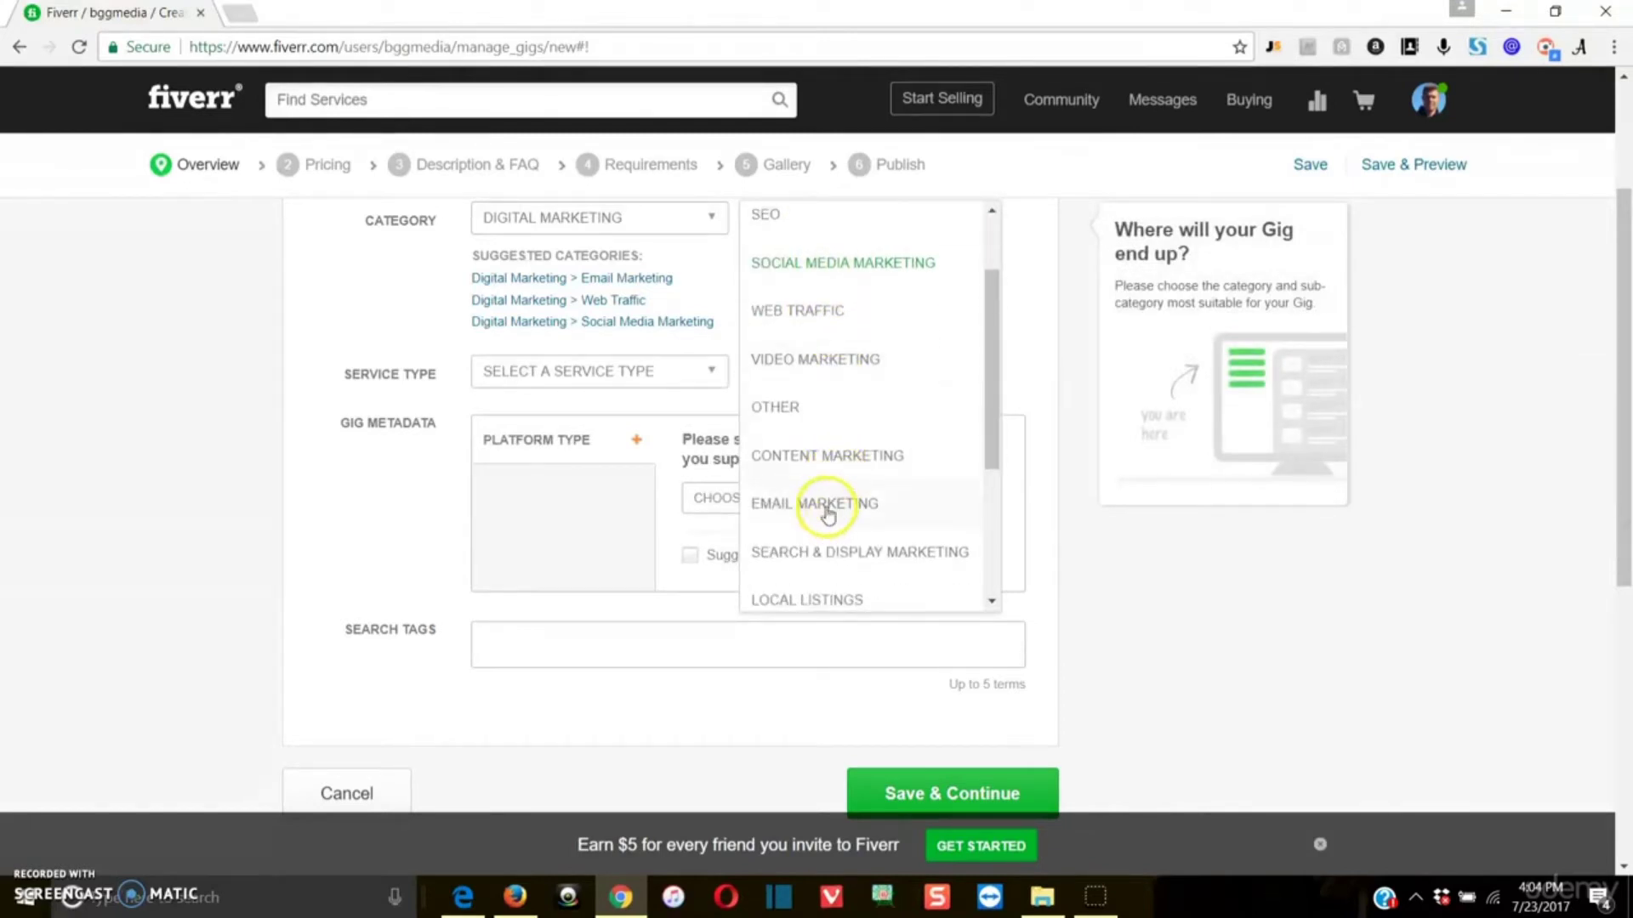
pyautogui.click(831, 502)
pyautogui.click(714, 380)
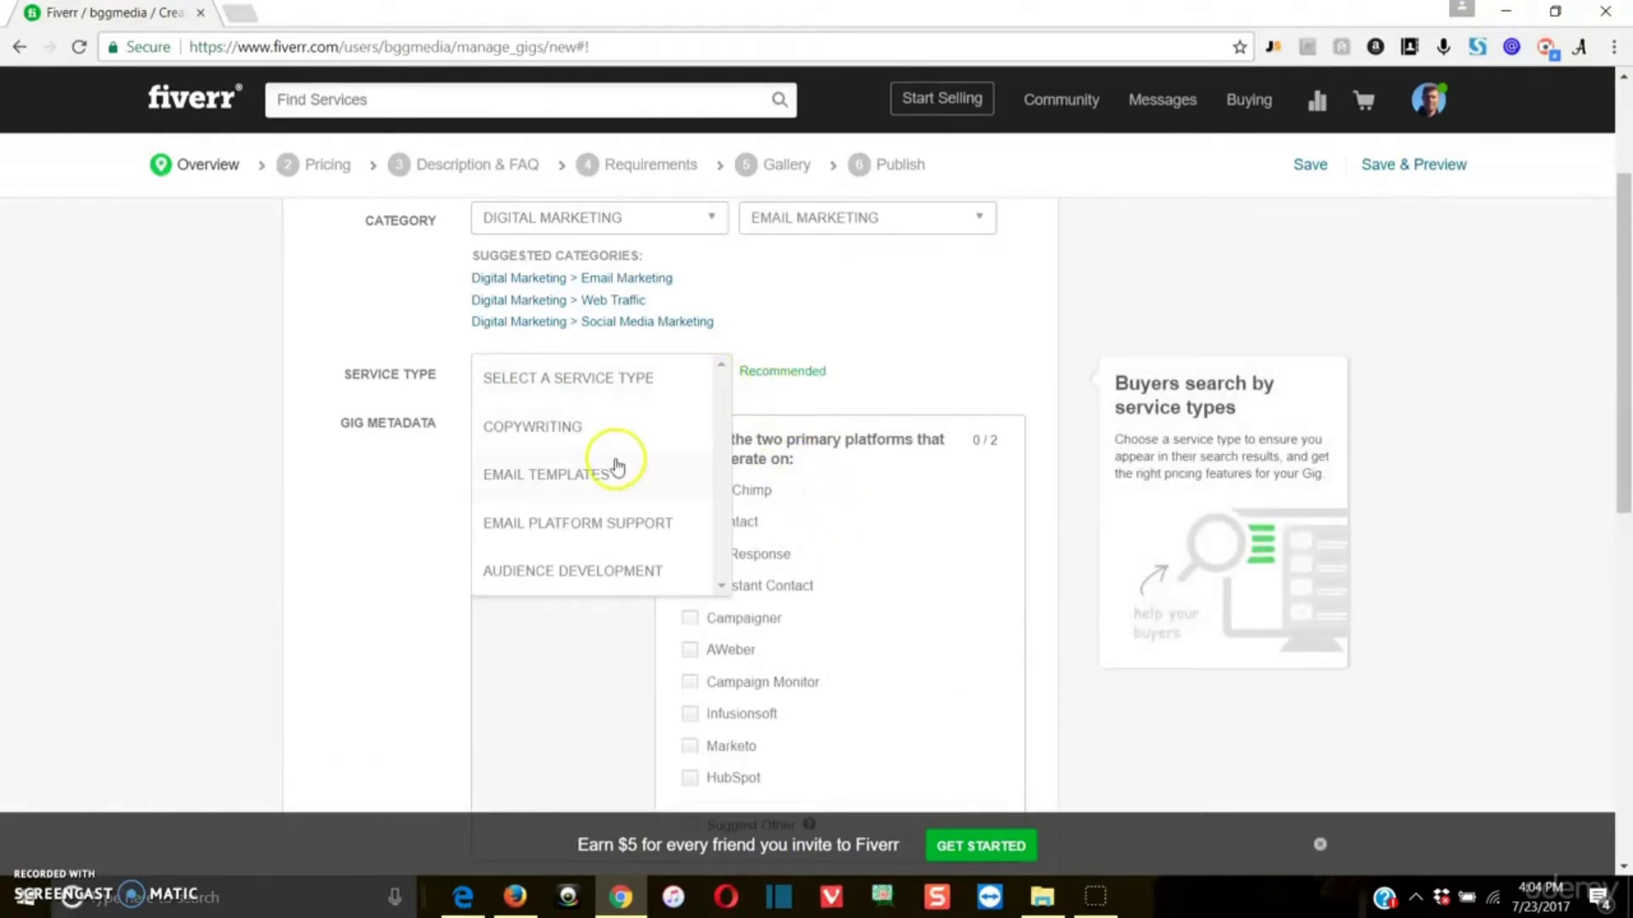
pyautogui.click(618, 566)
# Step: Select MailChimp and AWeber as the two primary email platforms in the gig metadata
pyautogui.scroll(-3, 850, 531)
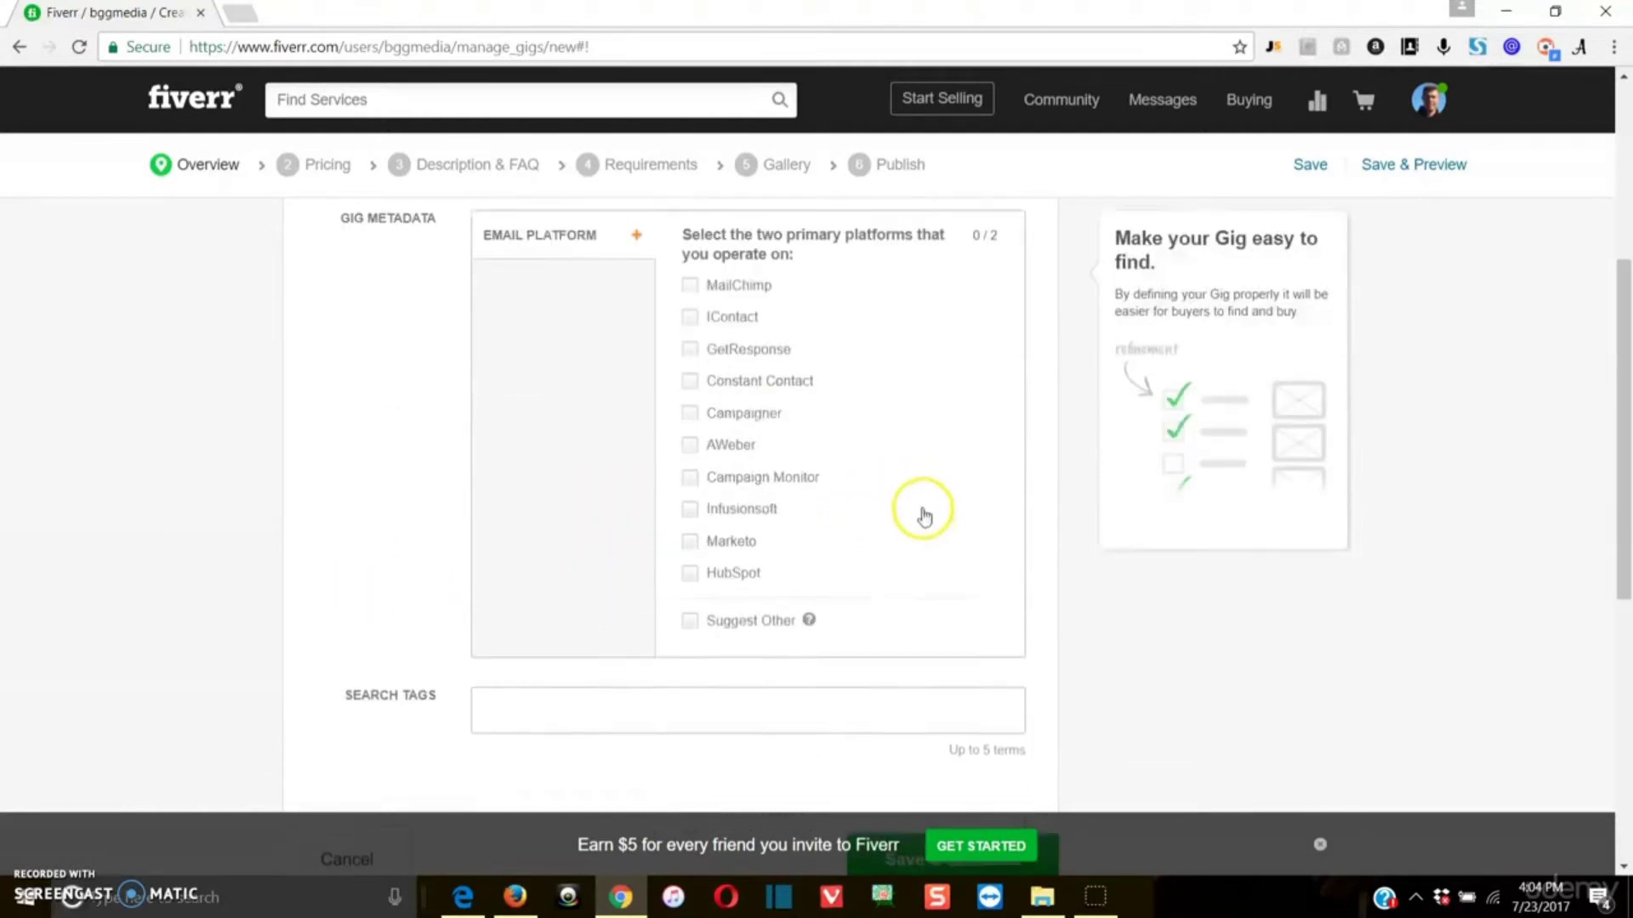
pyautogui.click(689, 277)
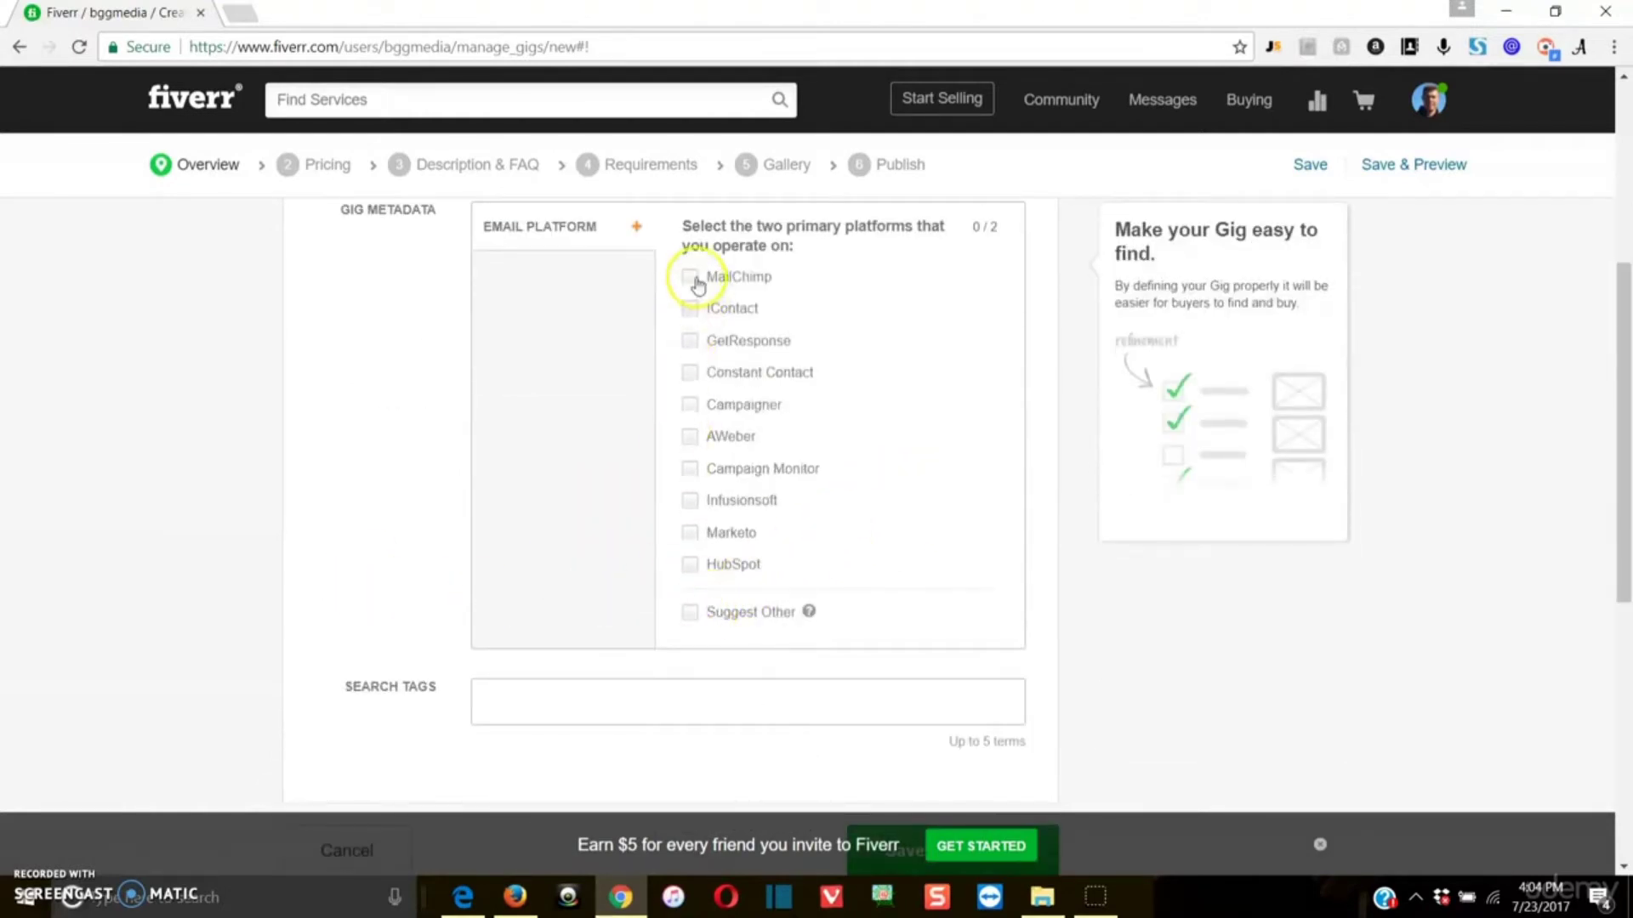
pyautogui.click(689, 436)
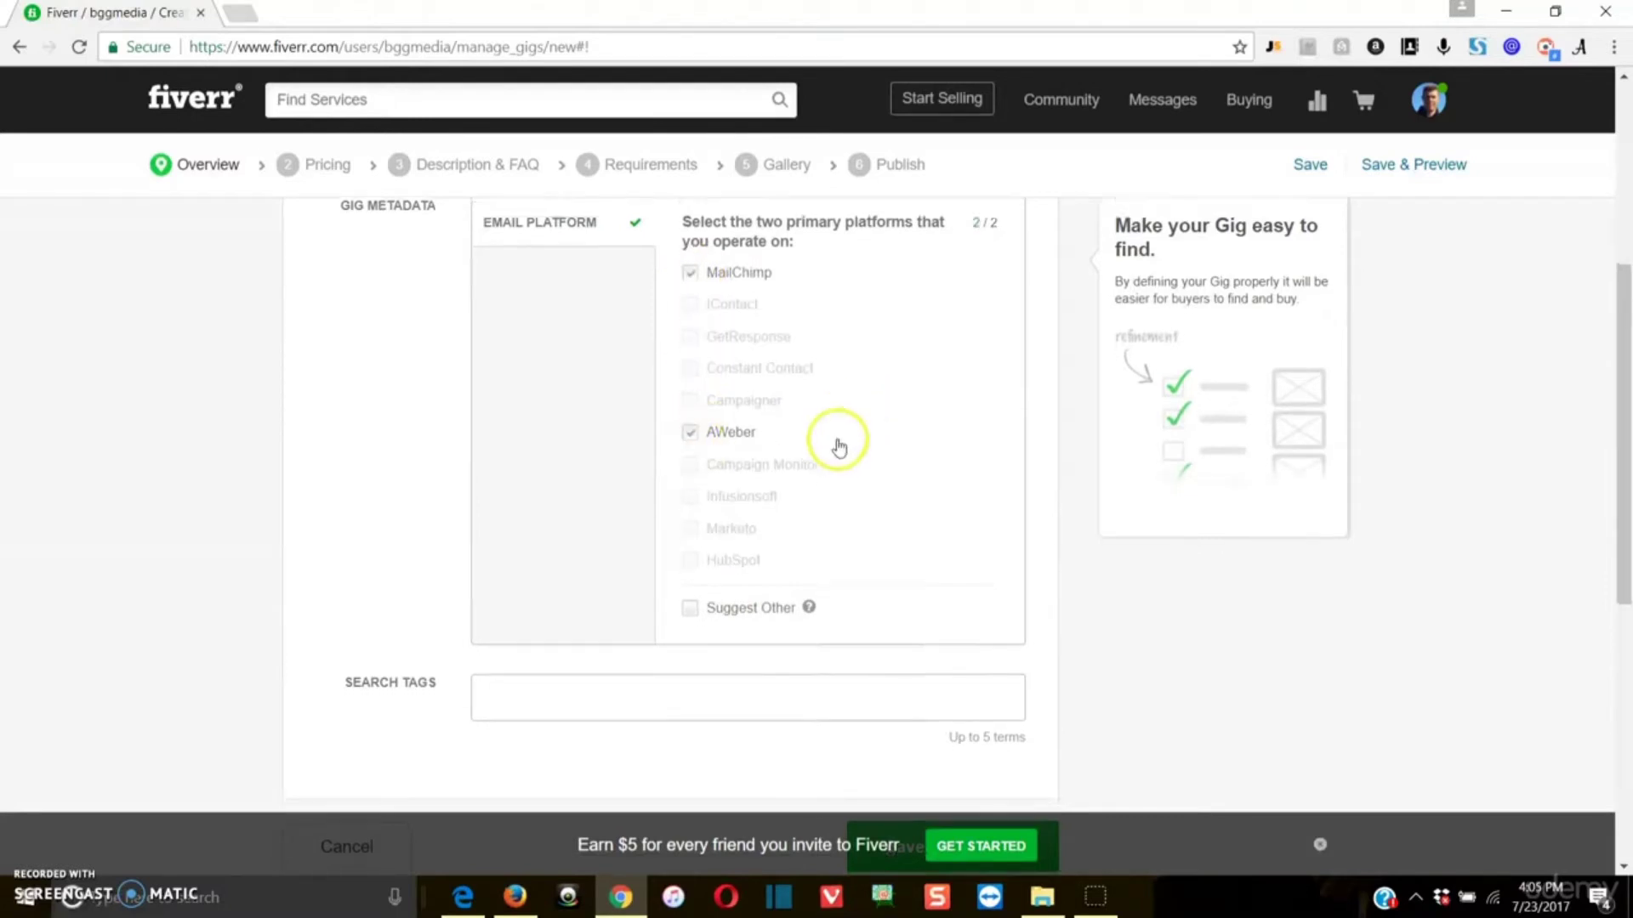
# Step: Review the gig overview form, checking the title, category, service type, email platforms and search tag guidance
pyautogui.scroll(-3, 841, 477)
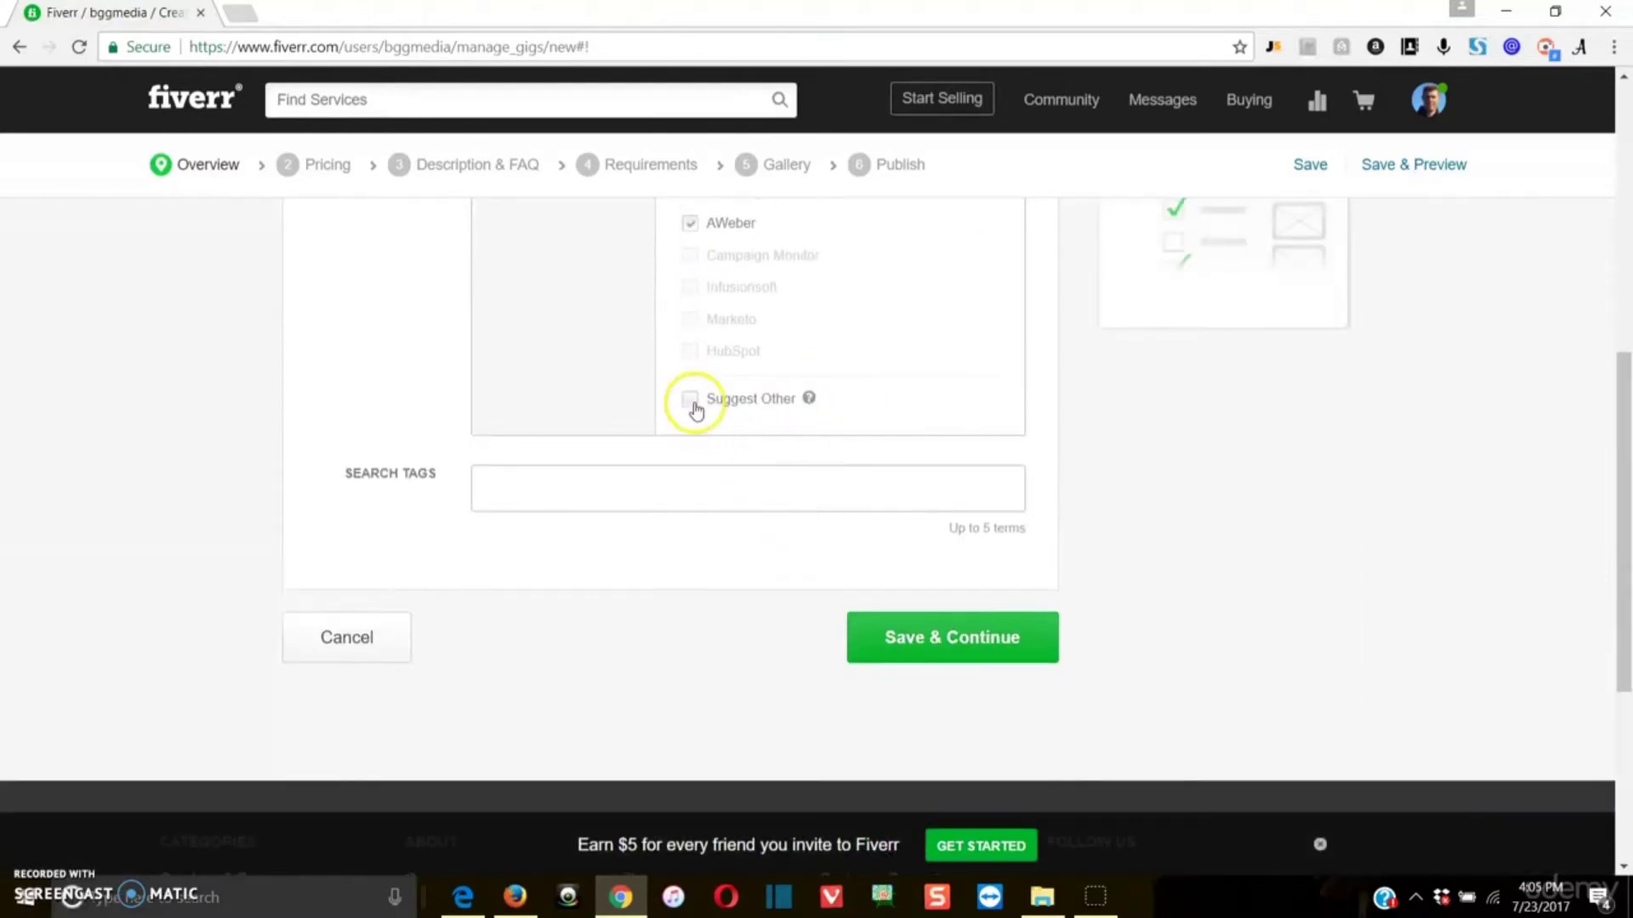
pyautogui.scroll(-1, 694, 409)
pyautogui.scroll(3, 694, 409)
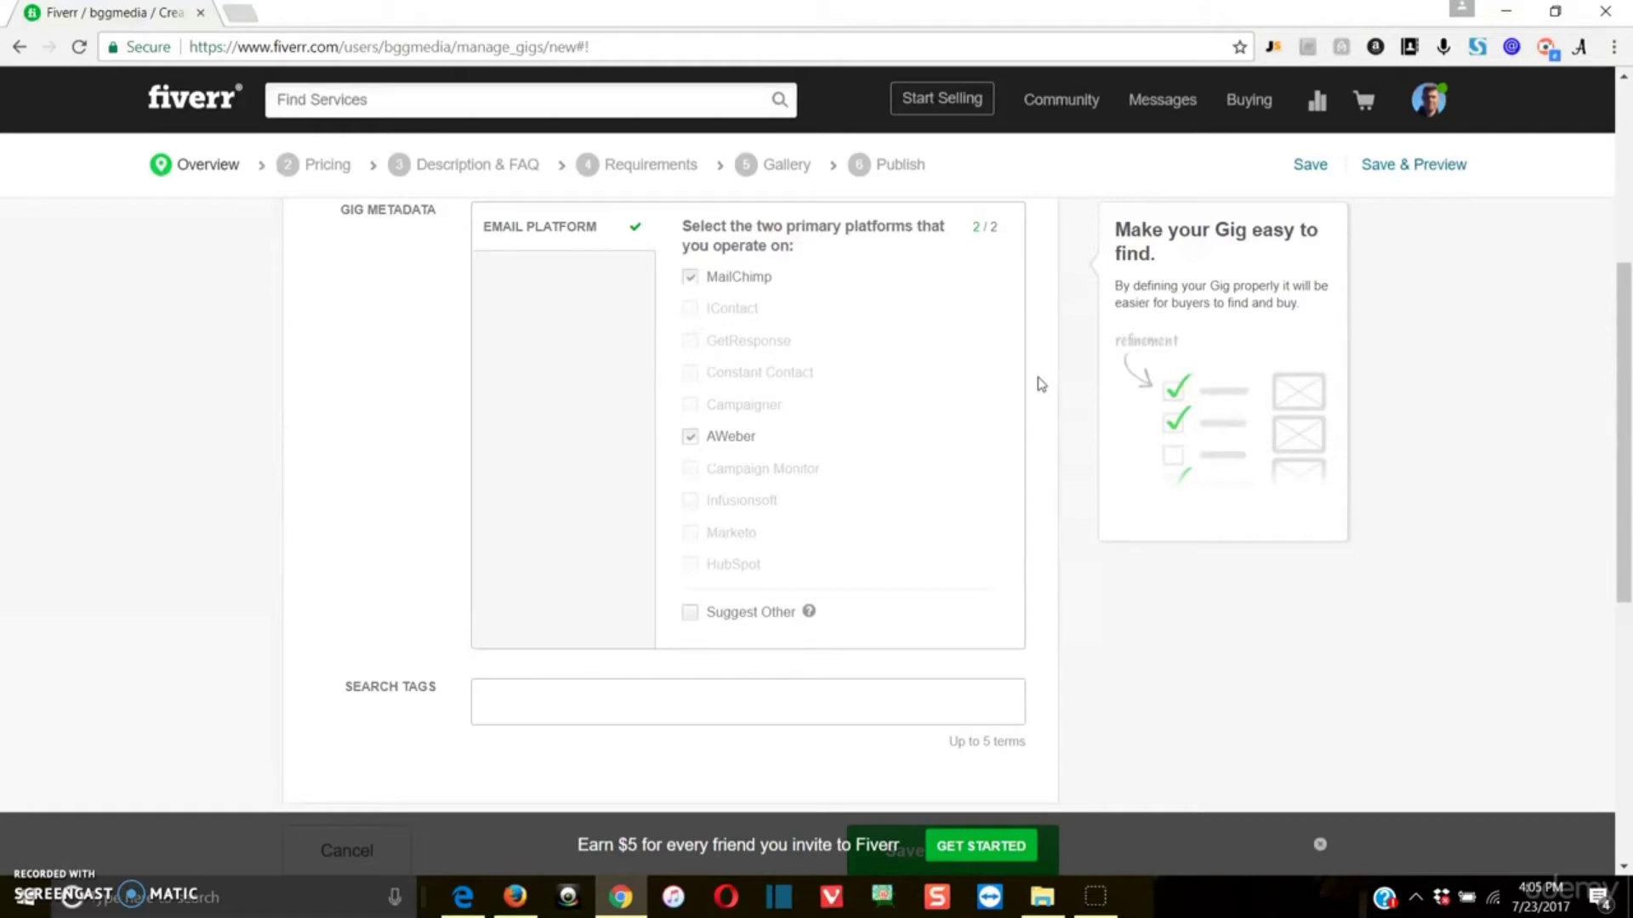
pyautogui.click(1038, 370)
pyautogui.click(1036, 382)
pyautogui.scroll(-1, 935, 451)
pyautogui.click(744, 586)
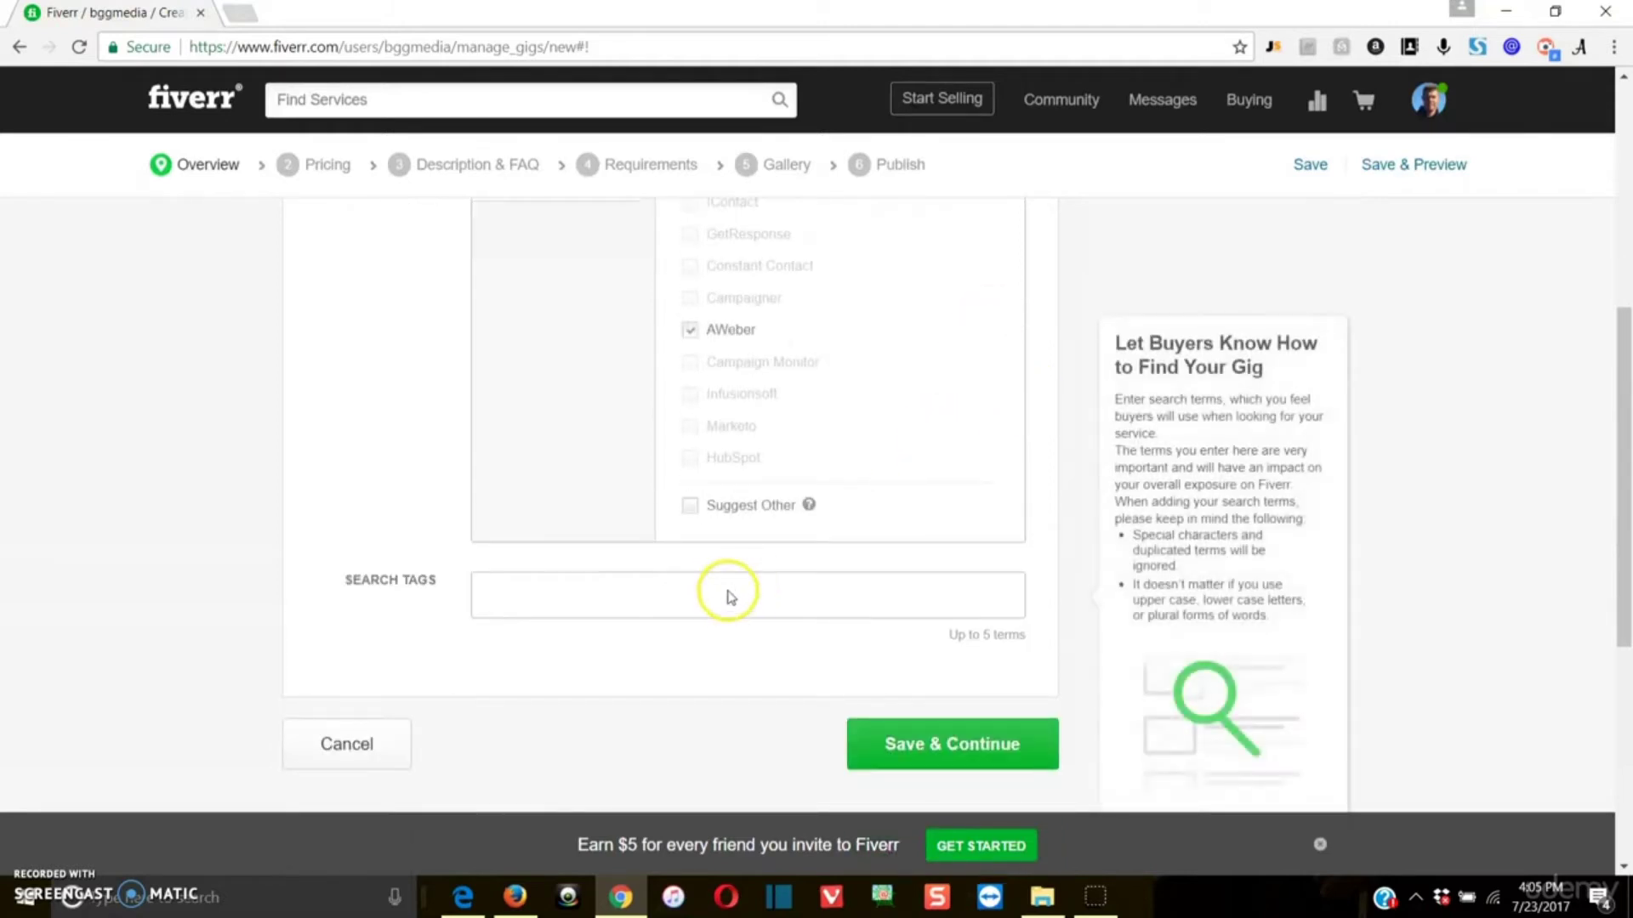
pyautogui.scroll(3, 627, 587)
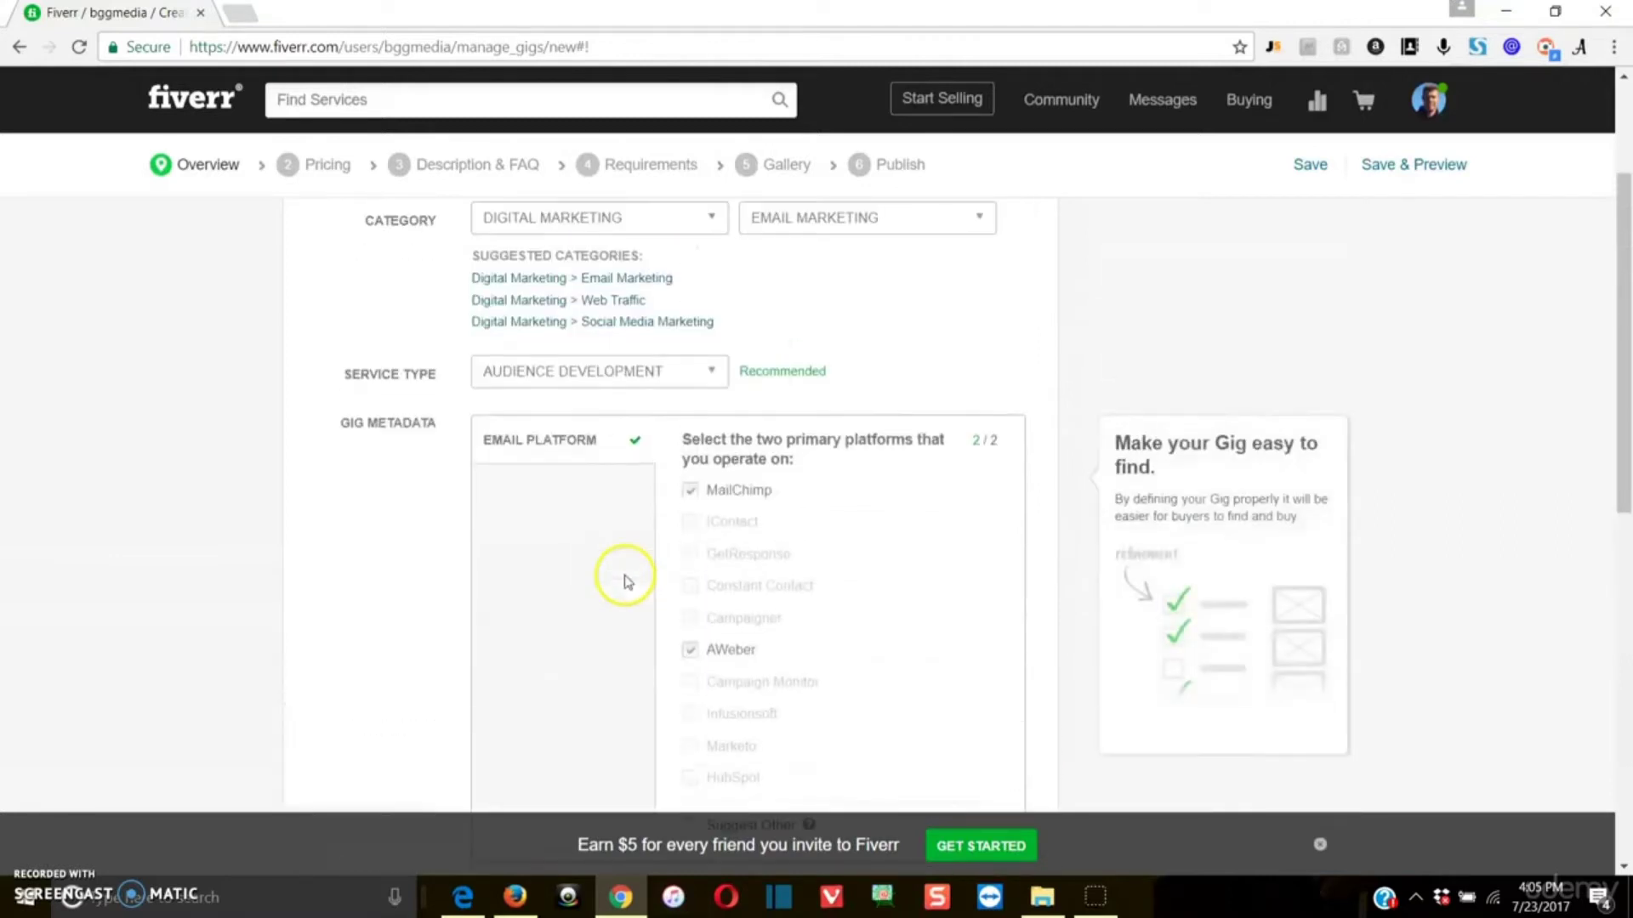
pyautogui.scroll(2, 926, 328)
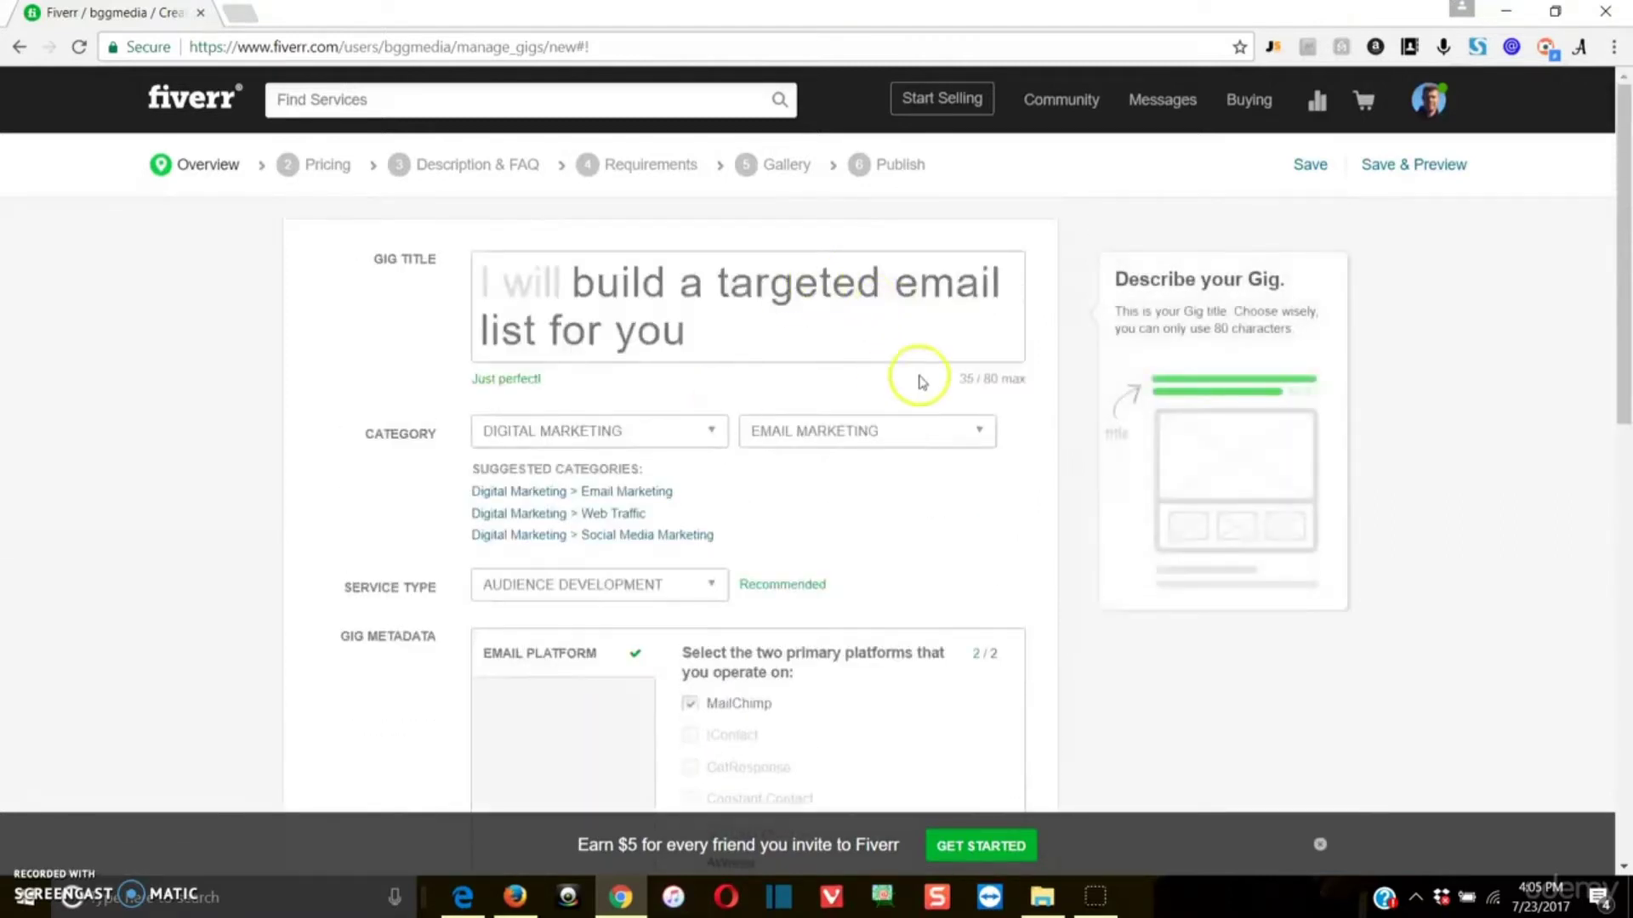
pyautogui.scroll(-6, 918, 381)
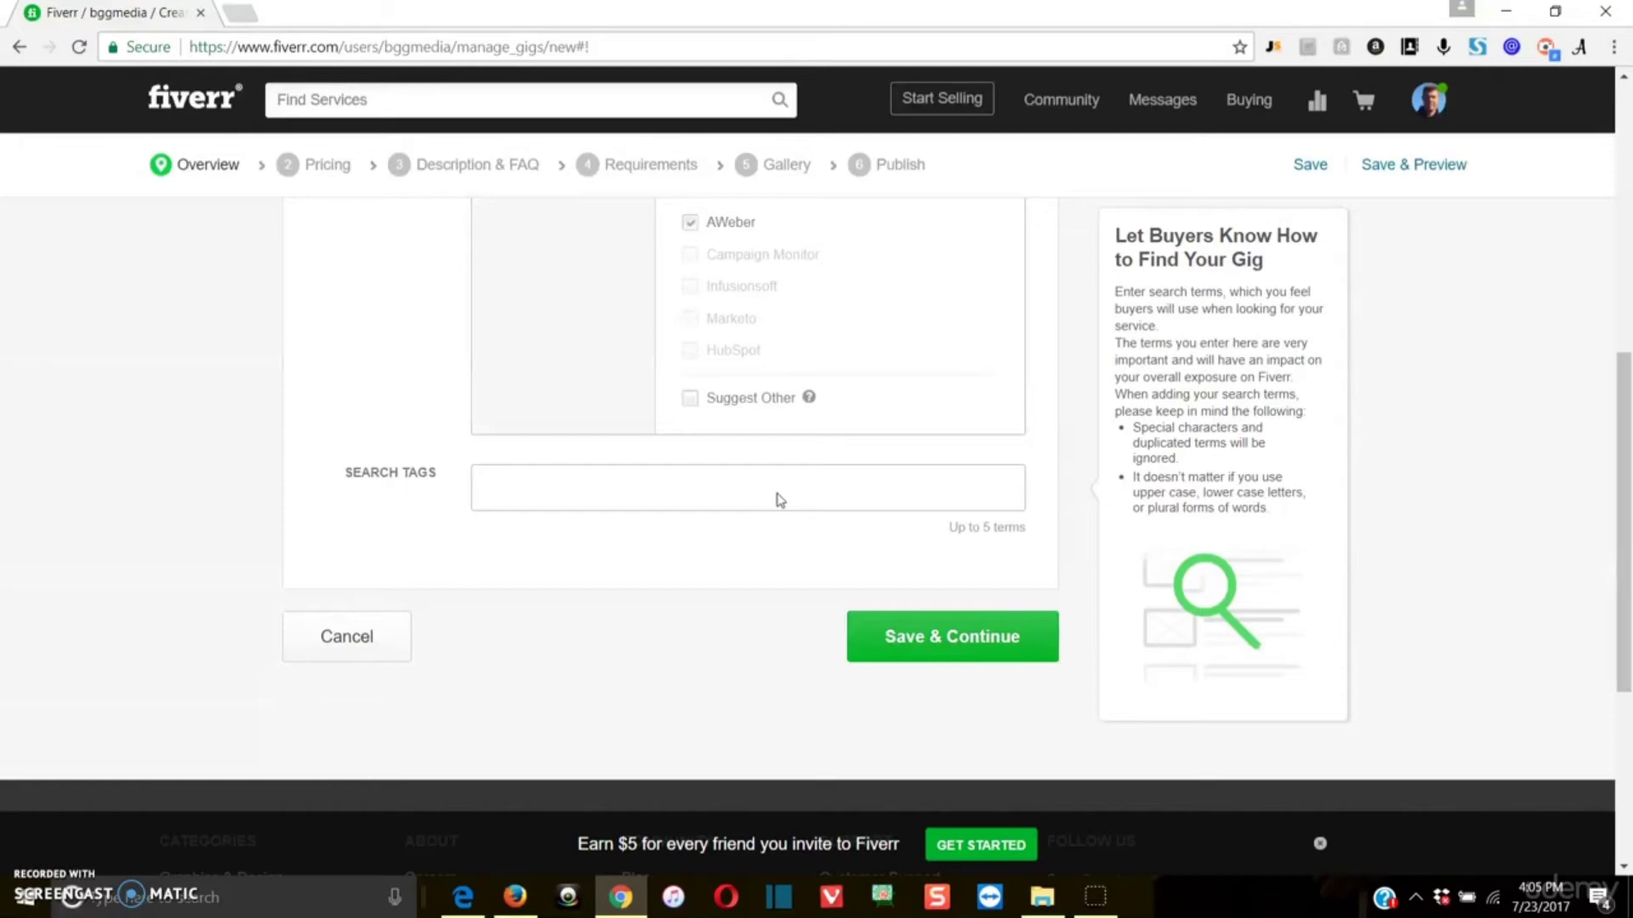
# Step: Add the suggested term "email list" as the gig's first search tag
pyautogui.click(780, 500)
pyautogui.write('email l')
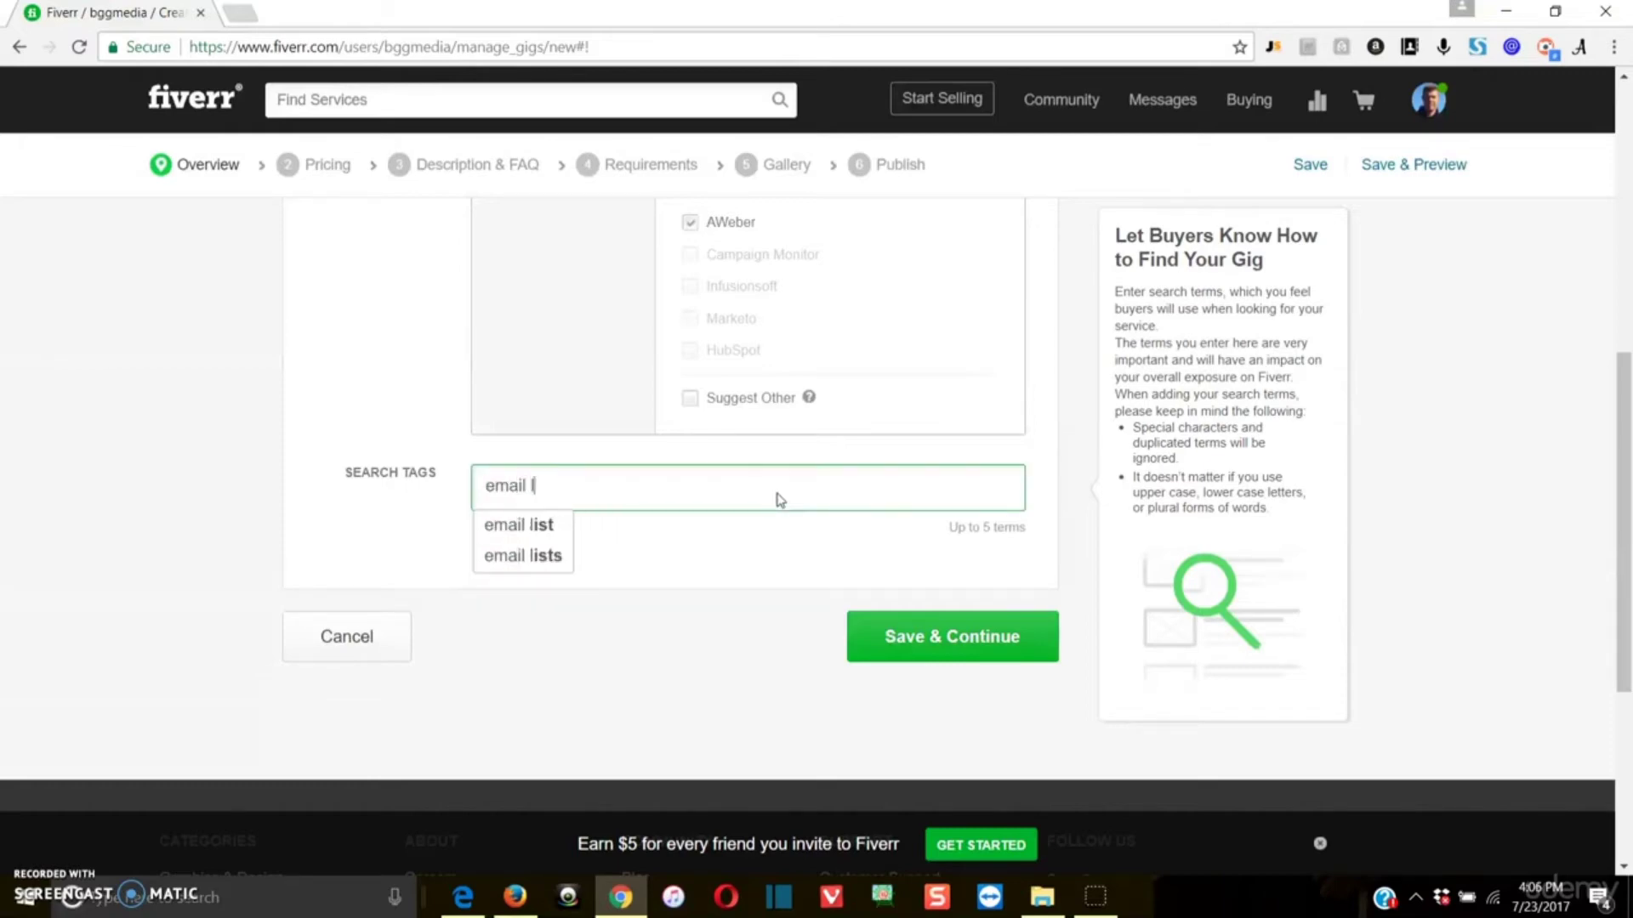
pyautogui.click(535, 528)
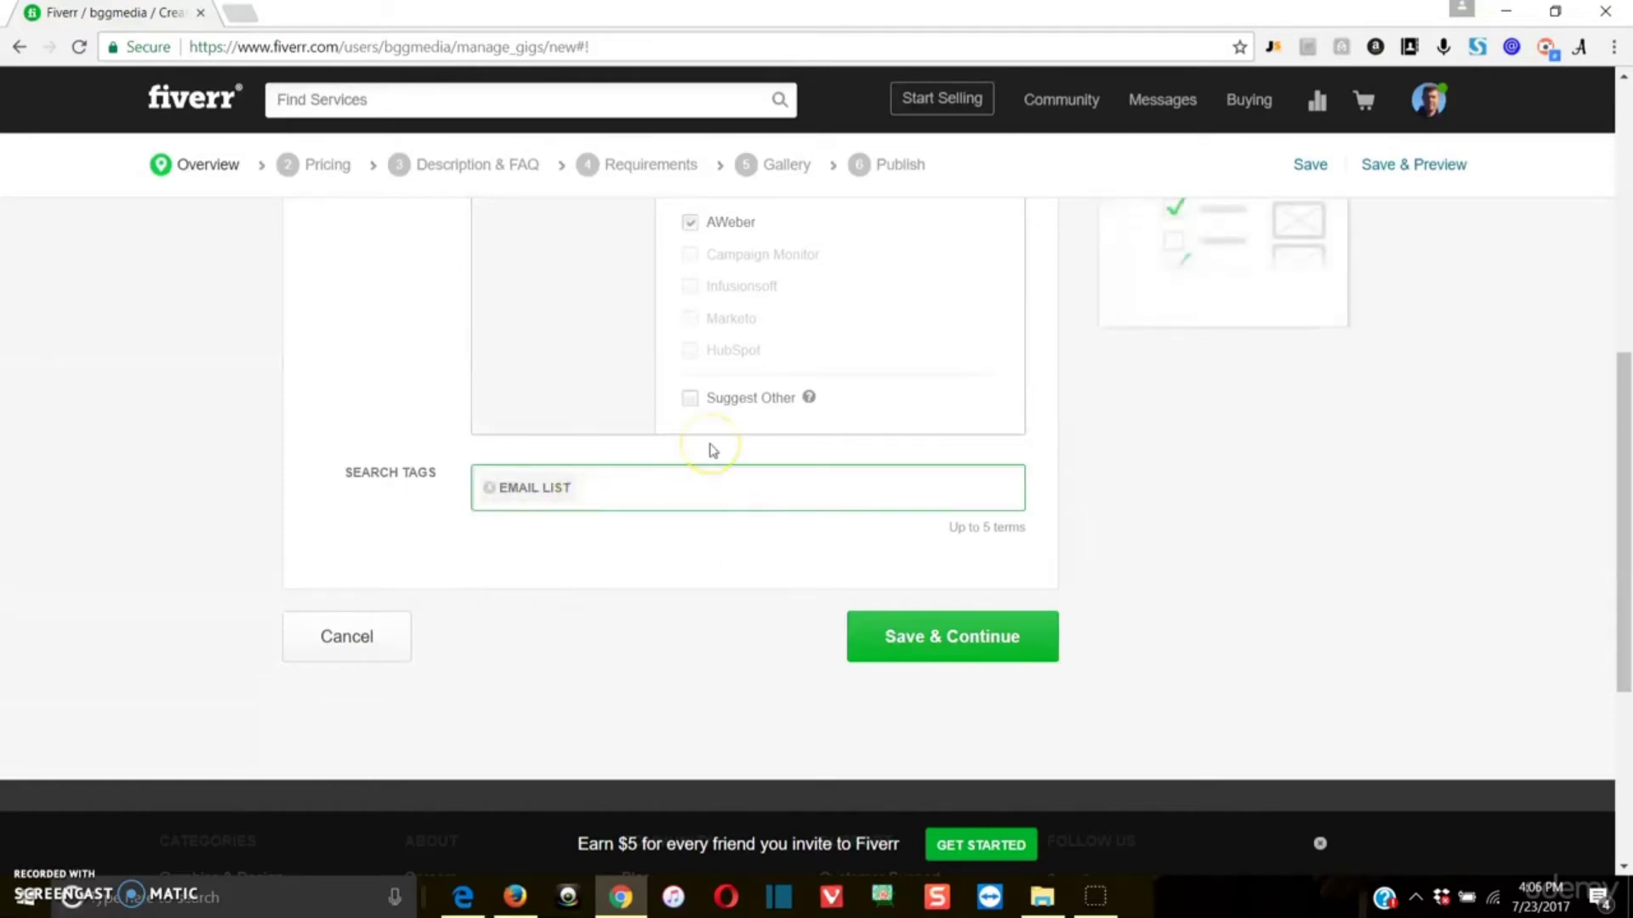
# Step: Add the suggested term "email blast" as the second search tag
pyautogui.write('email m')
pyautogui.press('BackSpace')
pyautogui.press('BackSpace')
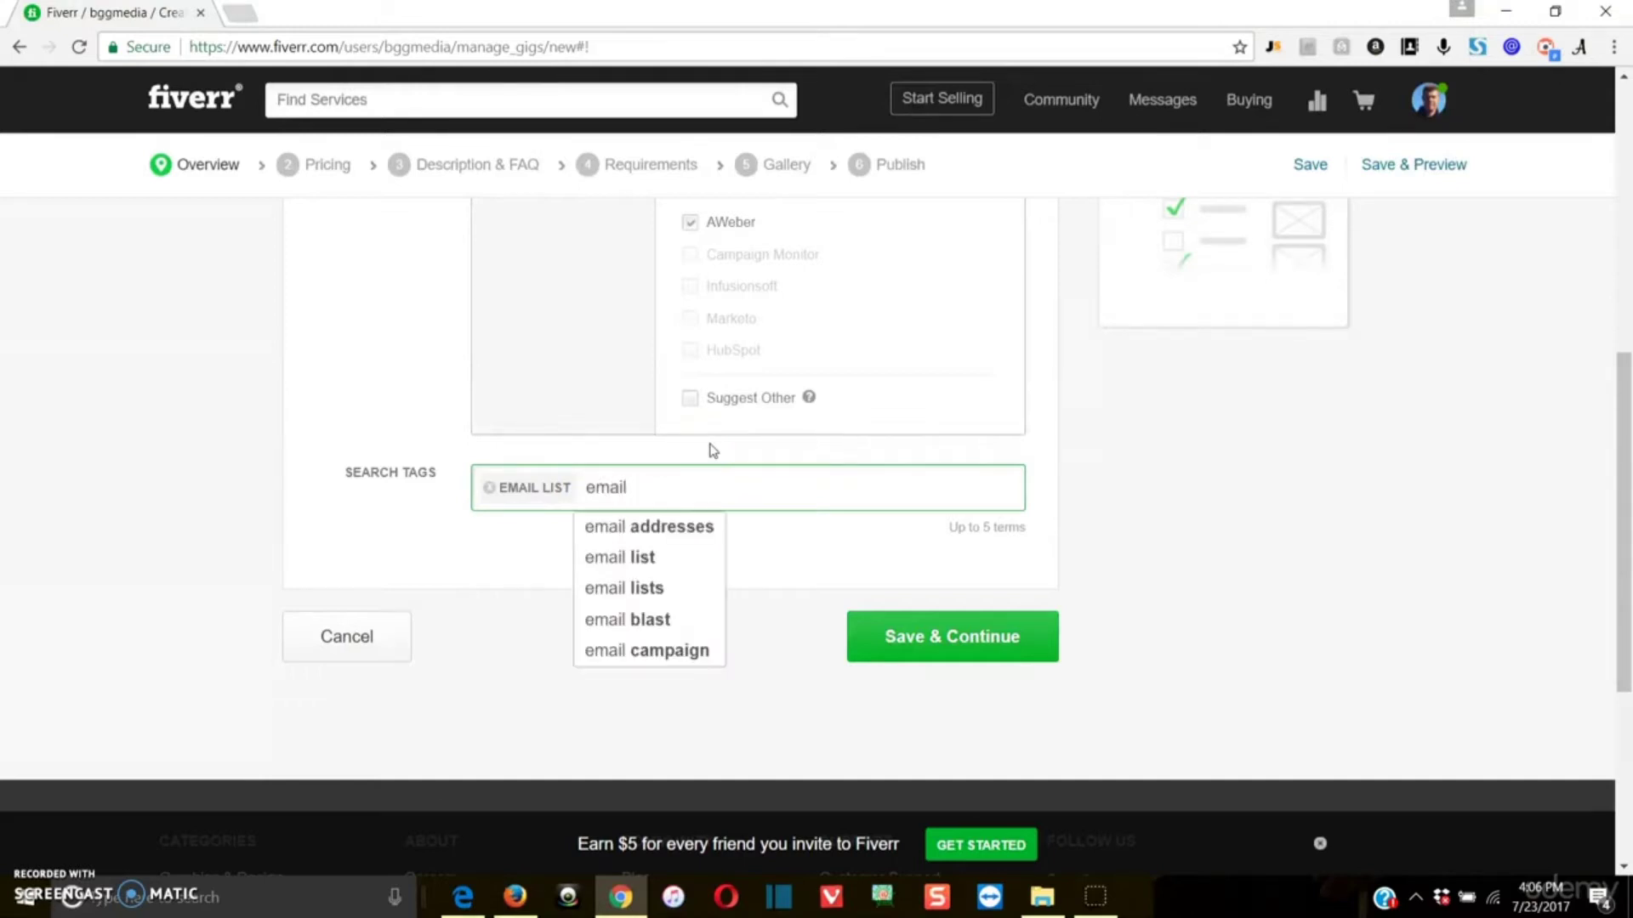
pyautogui.click(725, 473)
pyautogui.click(676, 625)
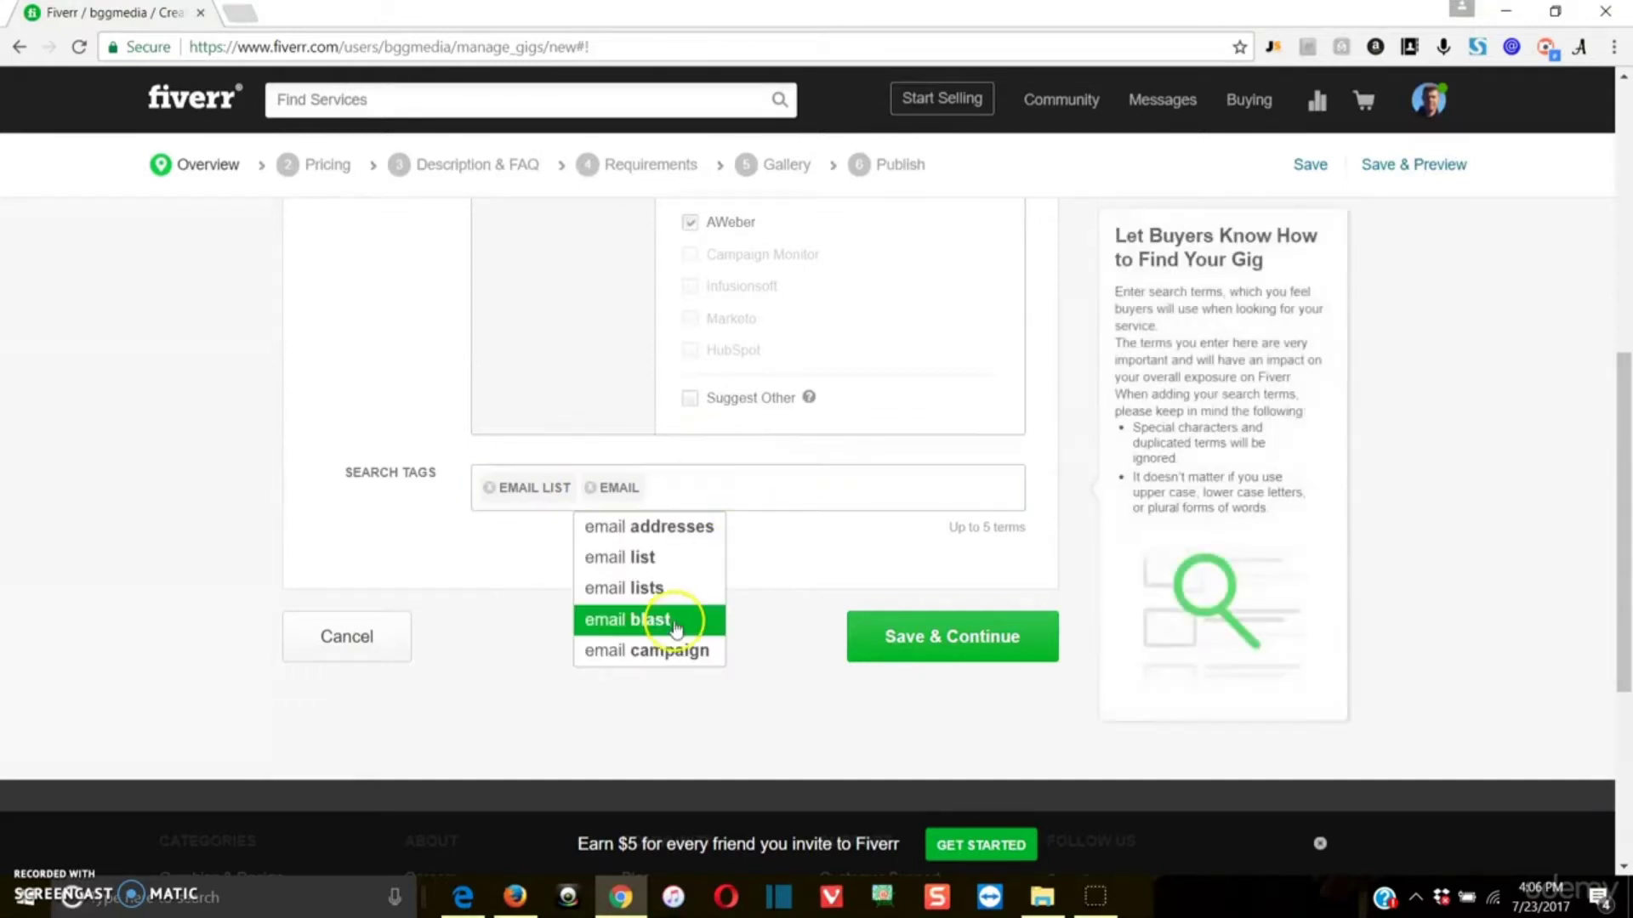
pyautogui.click(676, 625)
# Step: Add the suggested term "email campaign" as the third search tag
pyautogui.write('email')
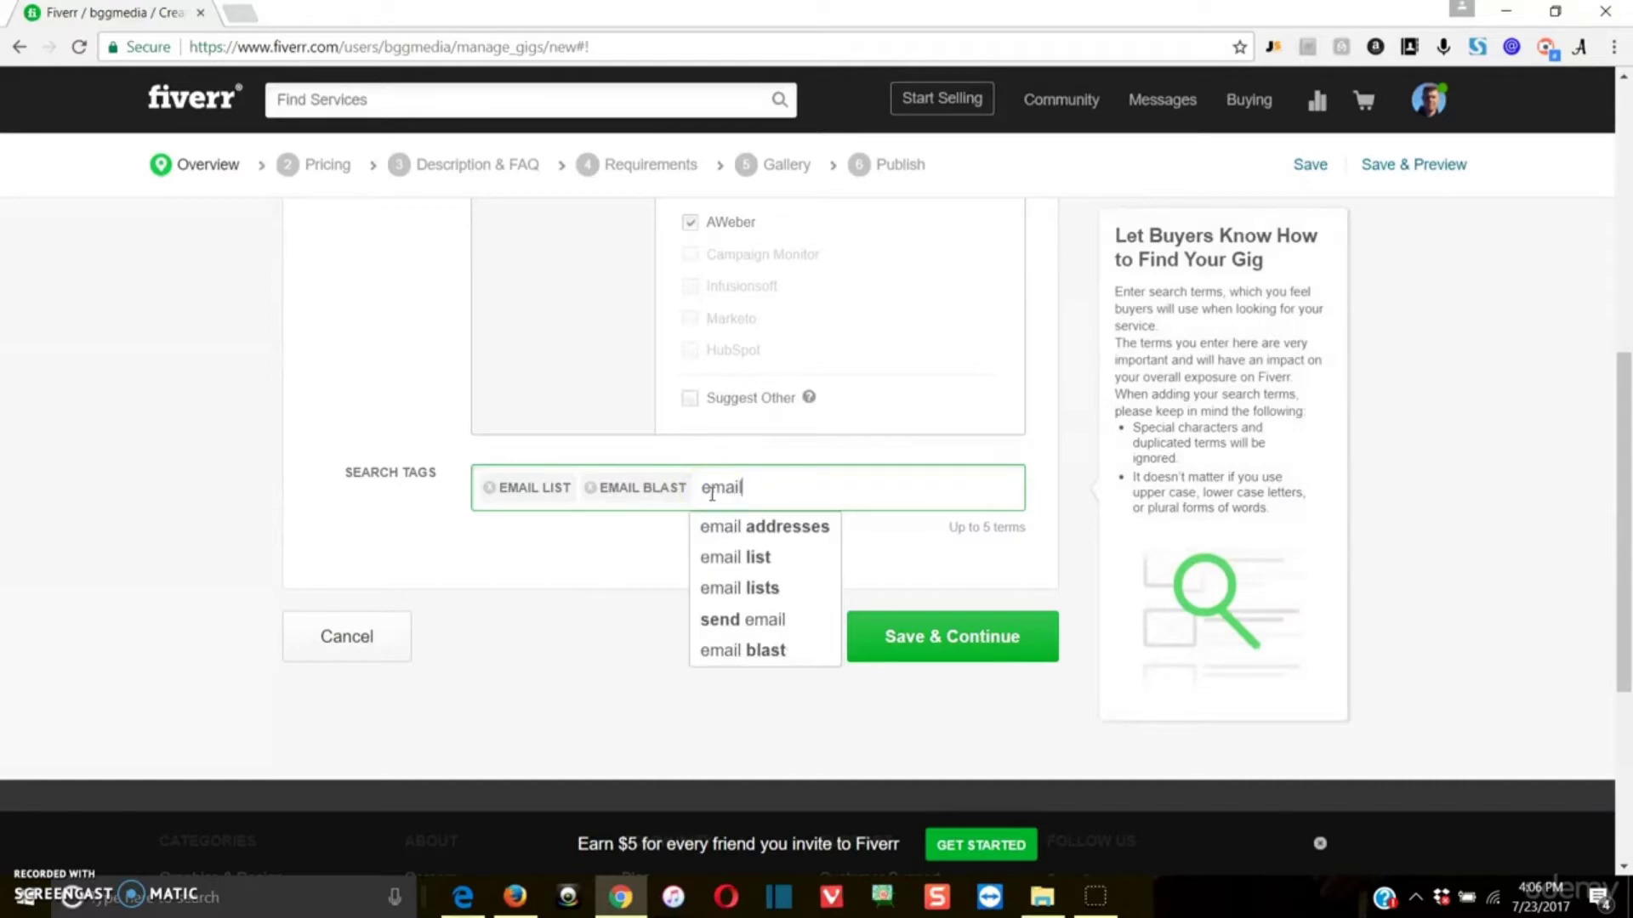
pyautogui.write(' cap')
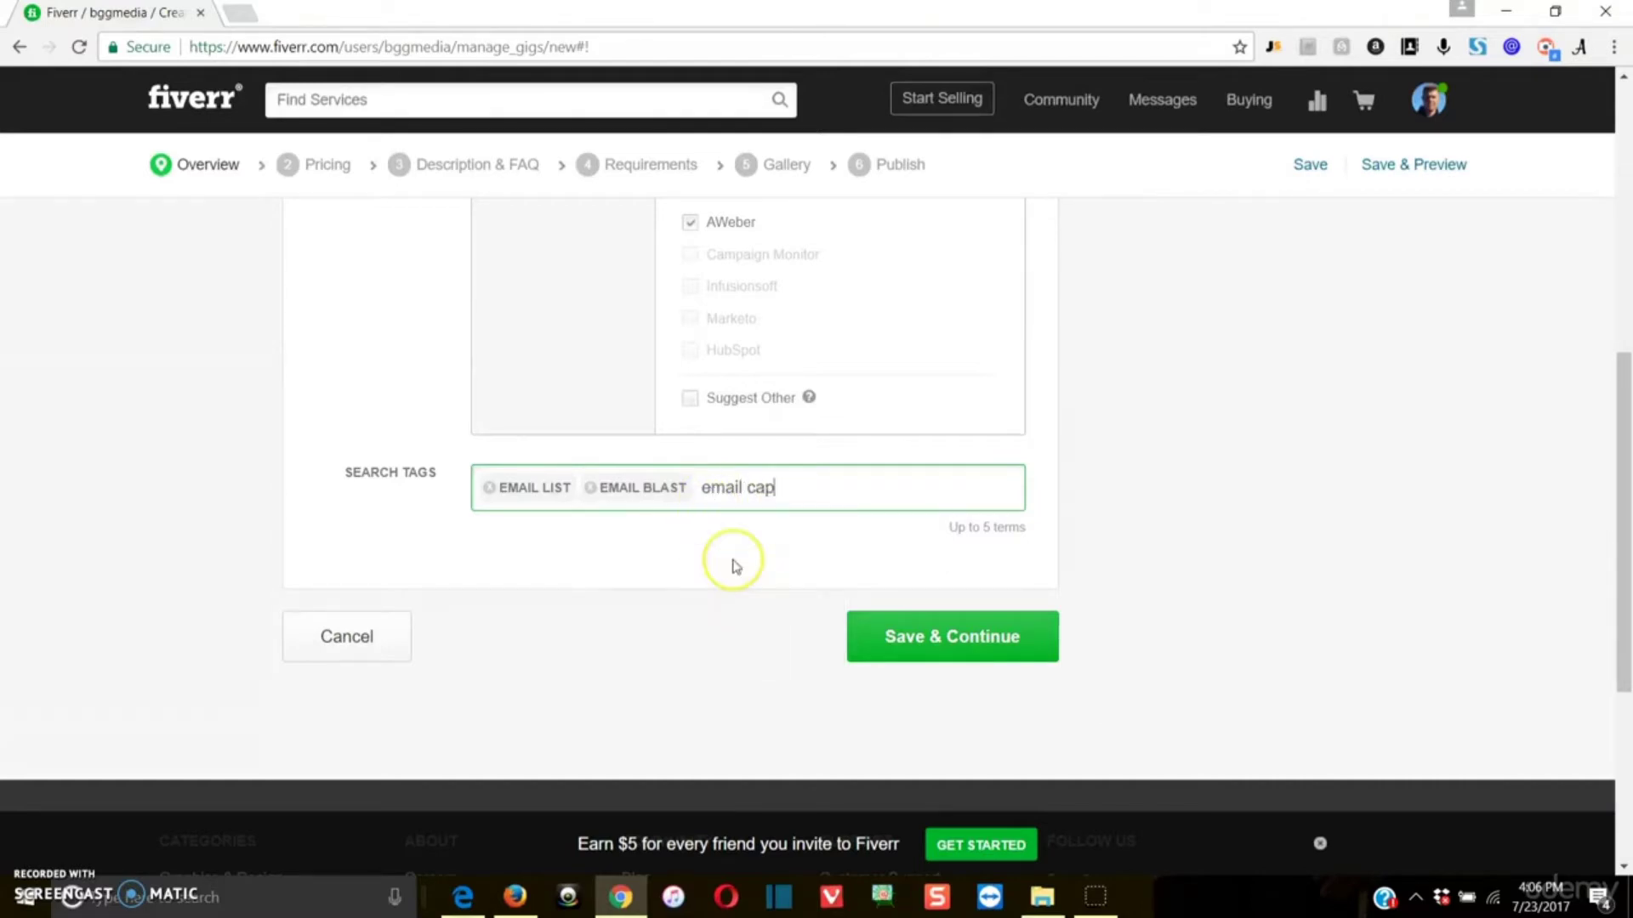
pyautogui.press('BackSpace')
pyautogui.click(742, 527)
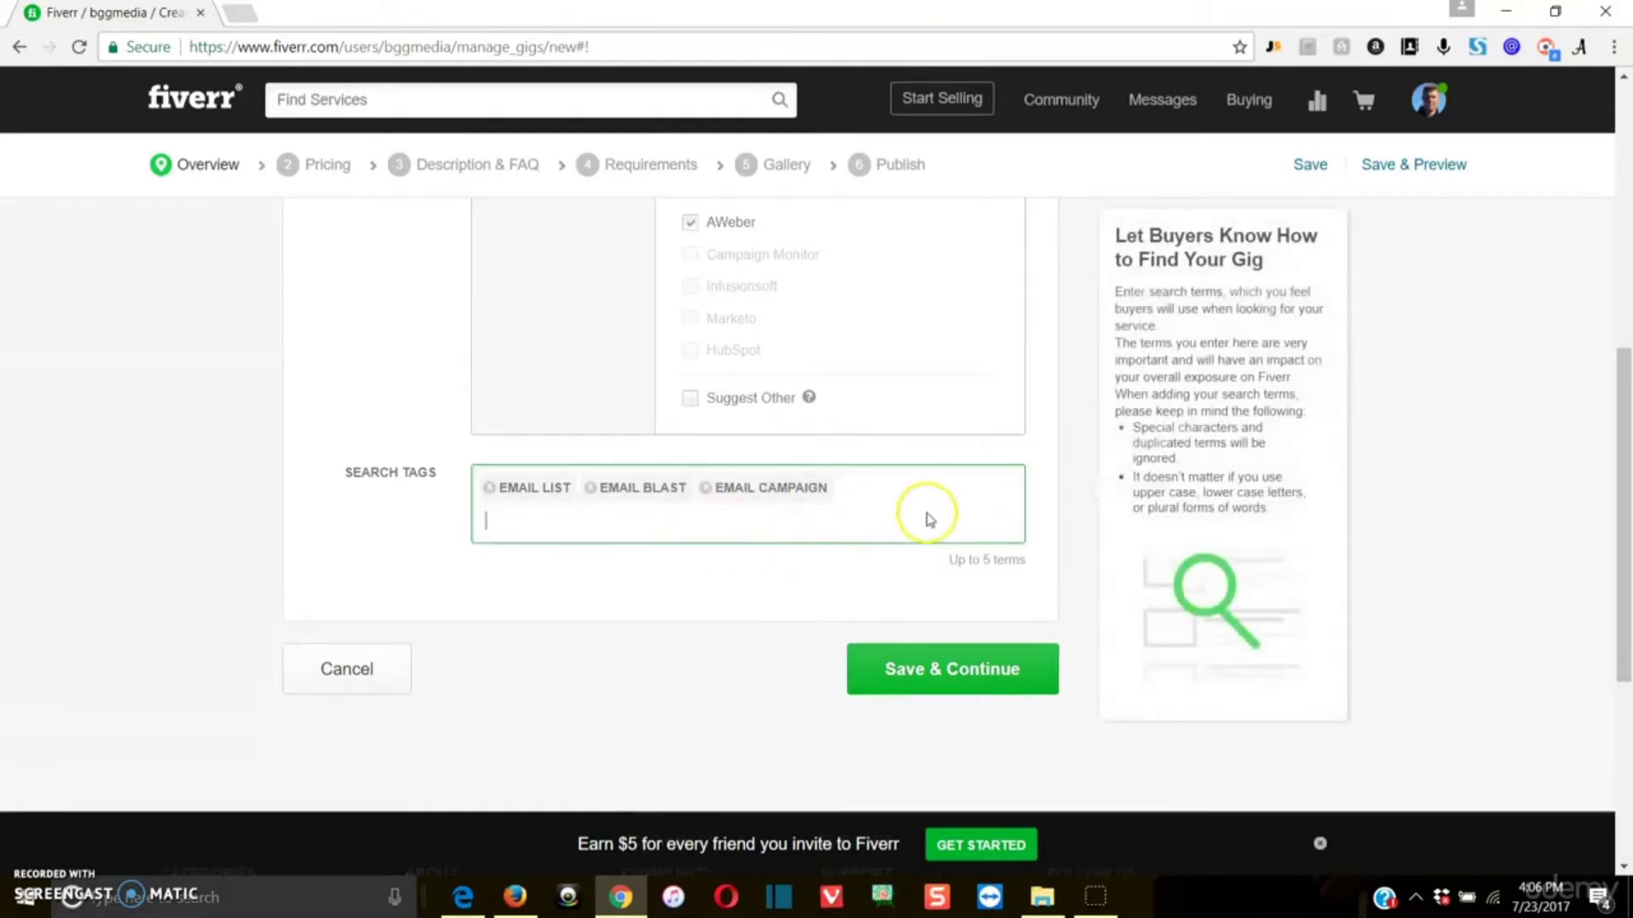
# Step: Add the suggested terms "email lists" and "send email" as the fourth and fifth search tags
pyautogui.write('emai')
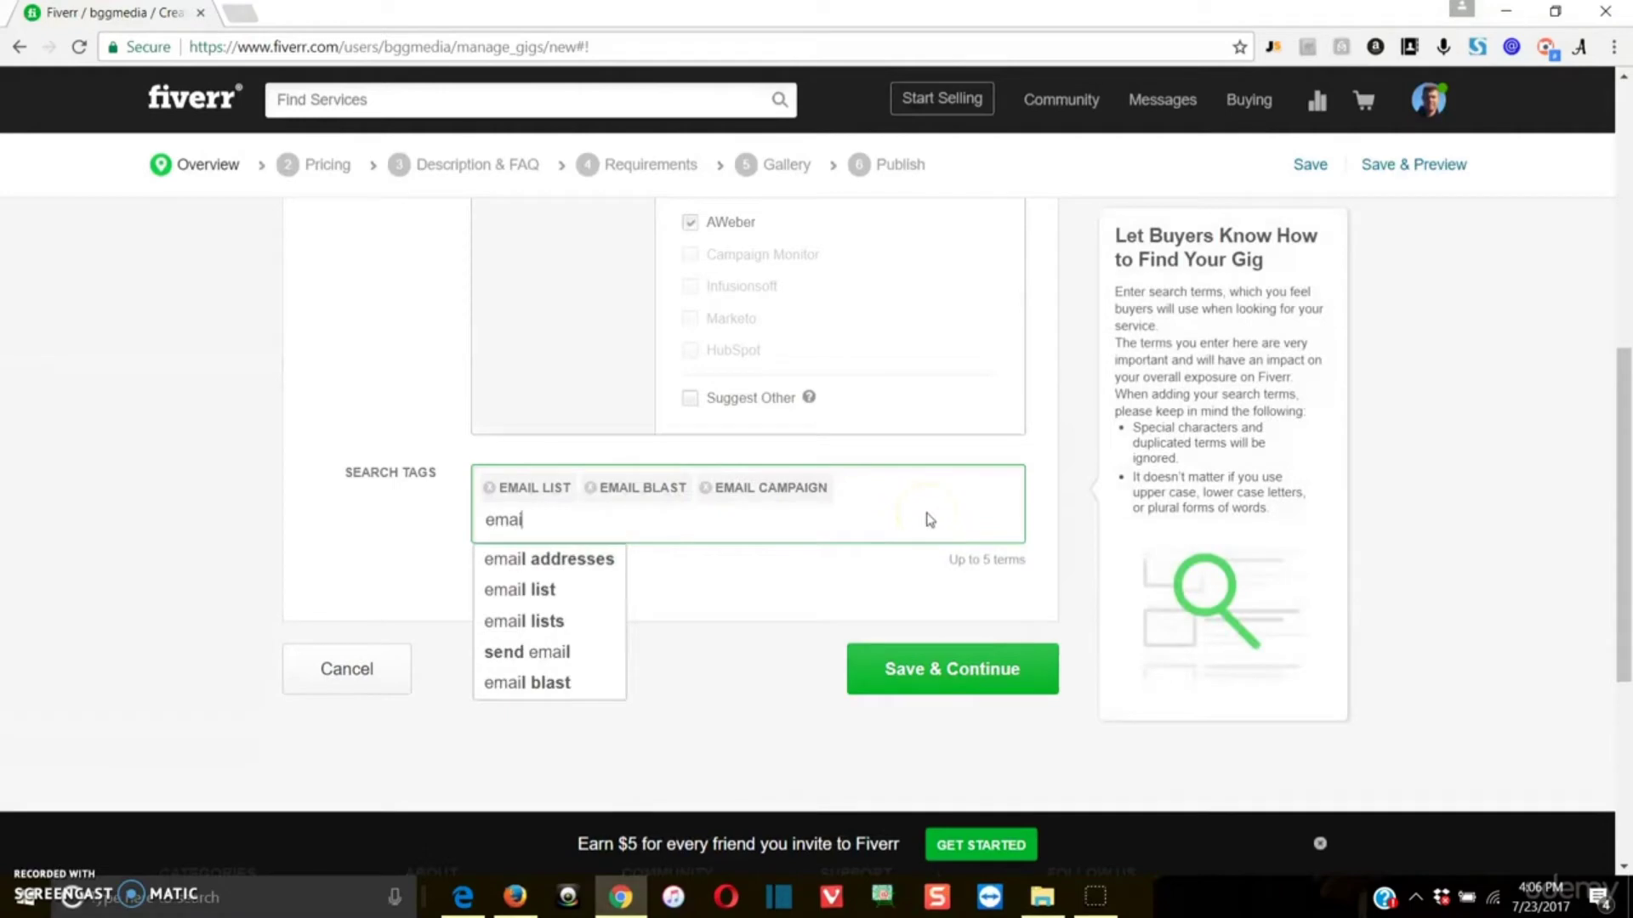
pyautogui.click(587, 625)
pyautogui.write('sned')
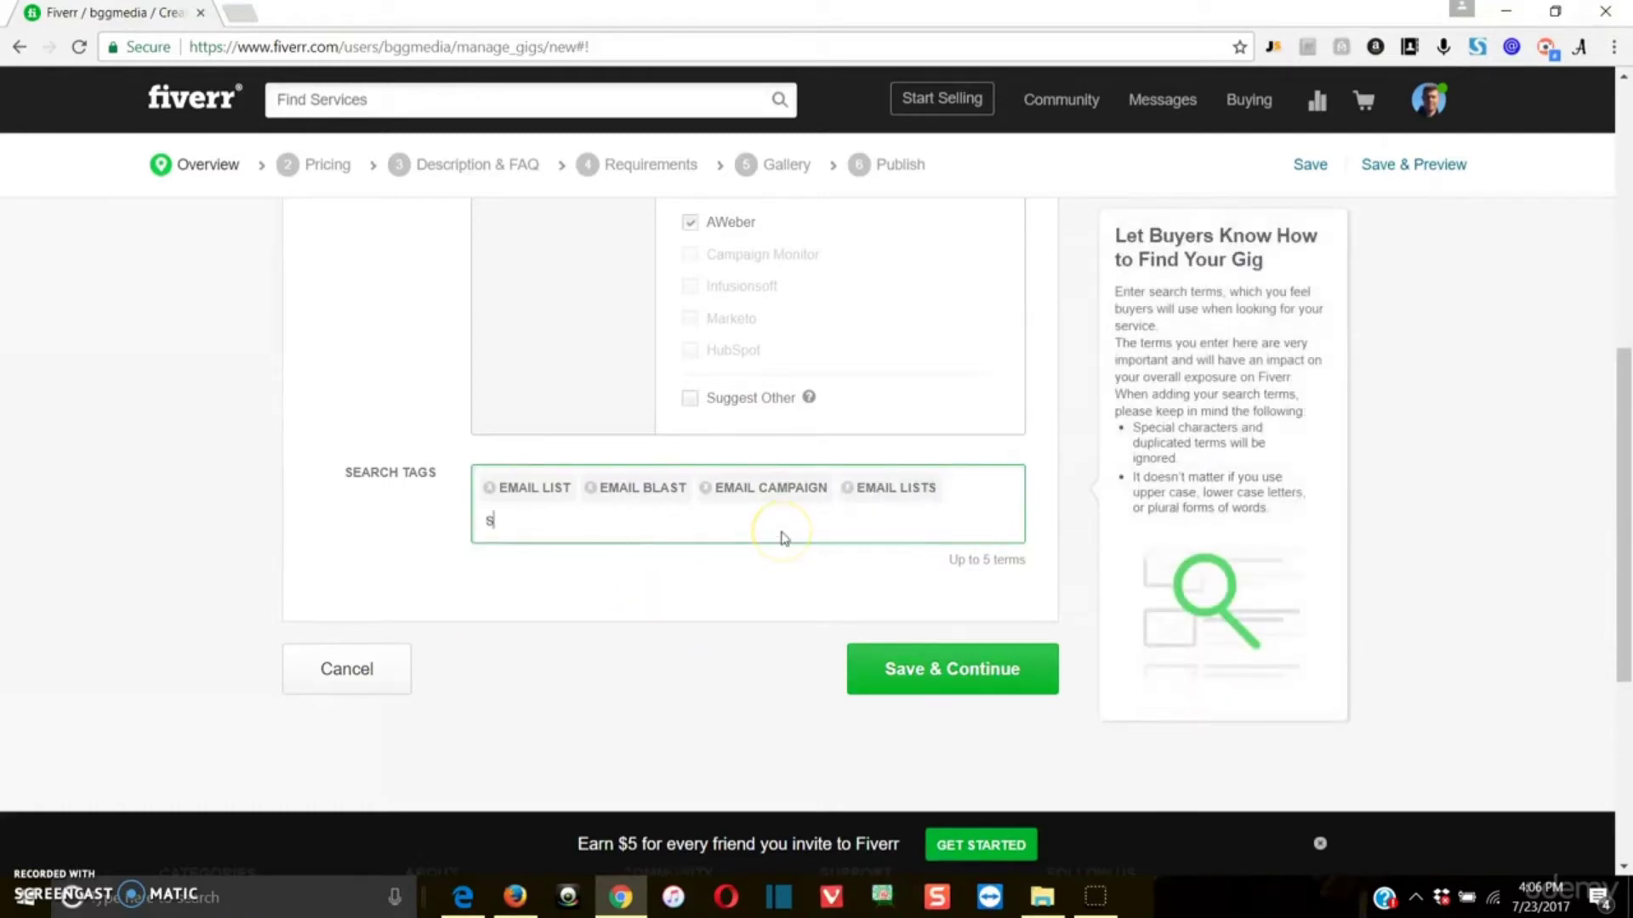
pyautogui.press('BackSpace')
pyautogui.press('BackSpace')
pyautogui.press('BackSpace')
pyautogui.write('end')
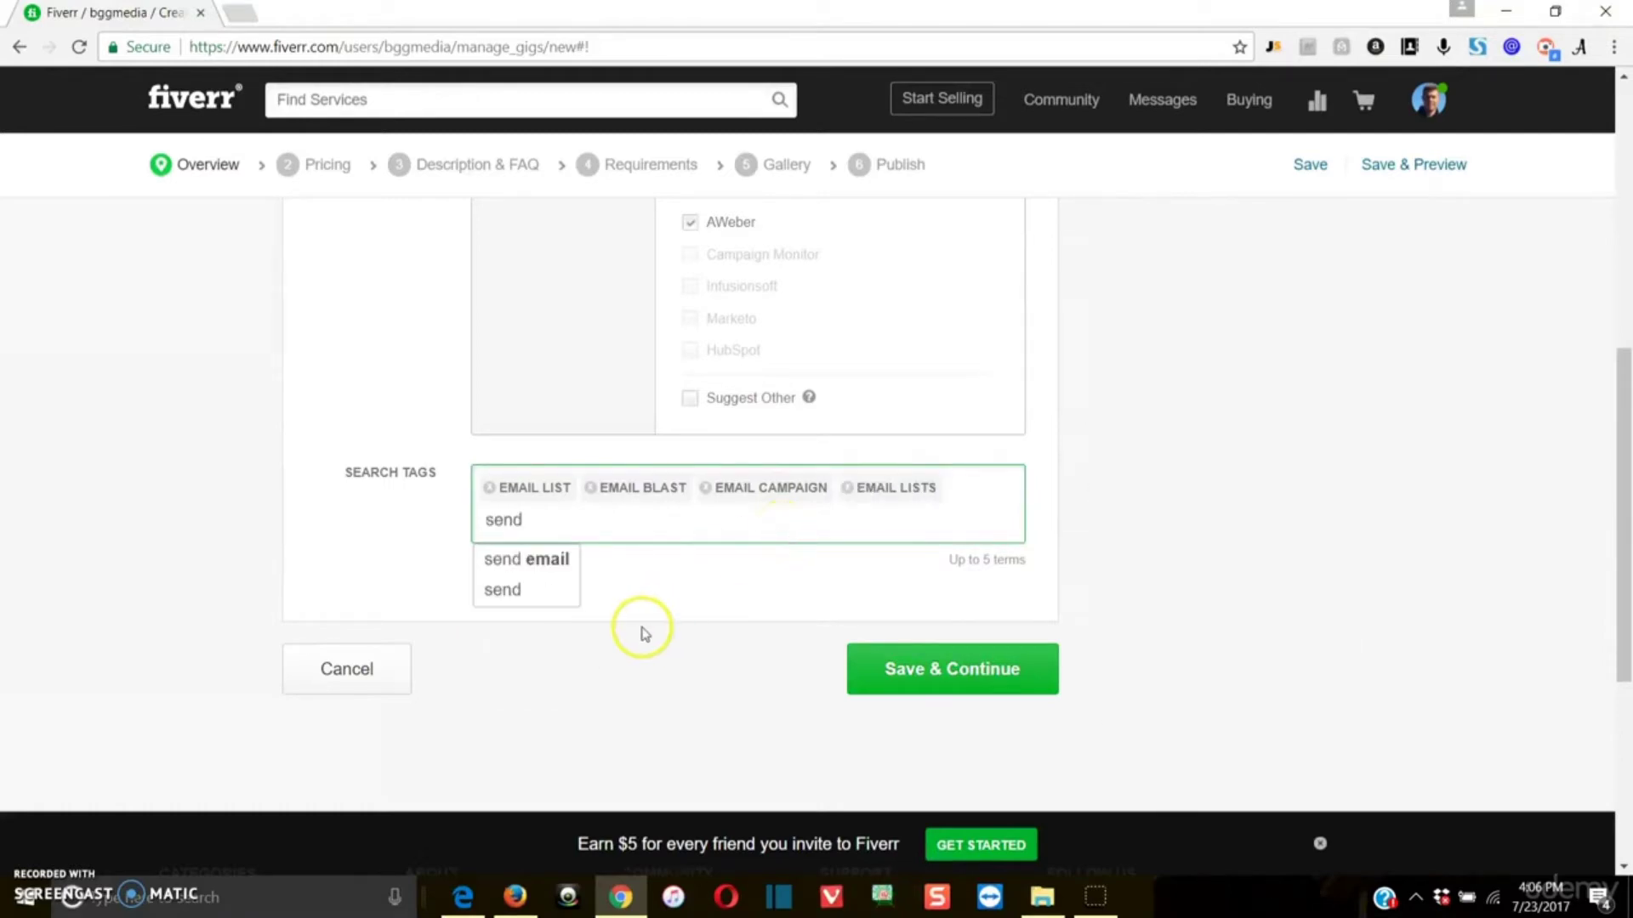
pyautogui.click(555, 570)
# Step: Check the completed overview form, save it and continue to the gig's pricing stage
pyautogui.scroll(4, 628, 576)
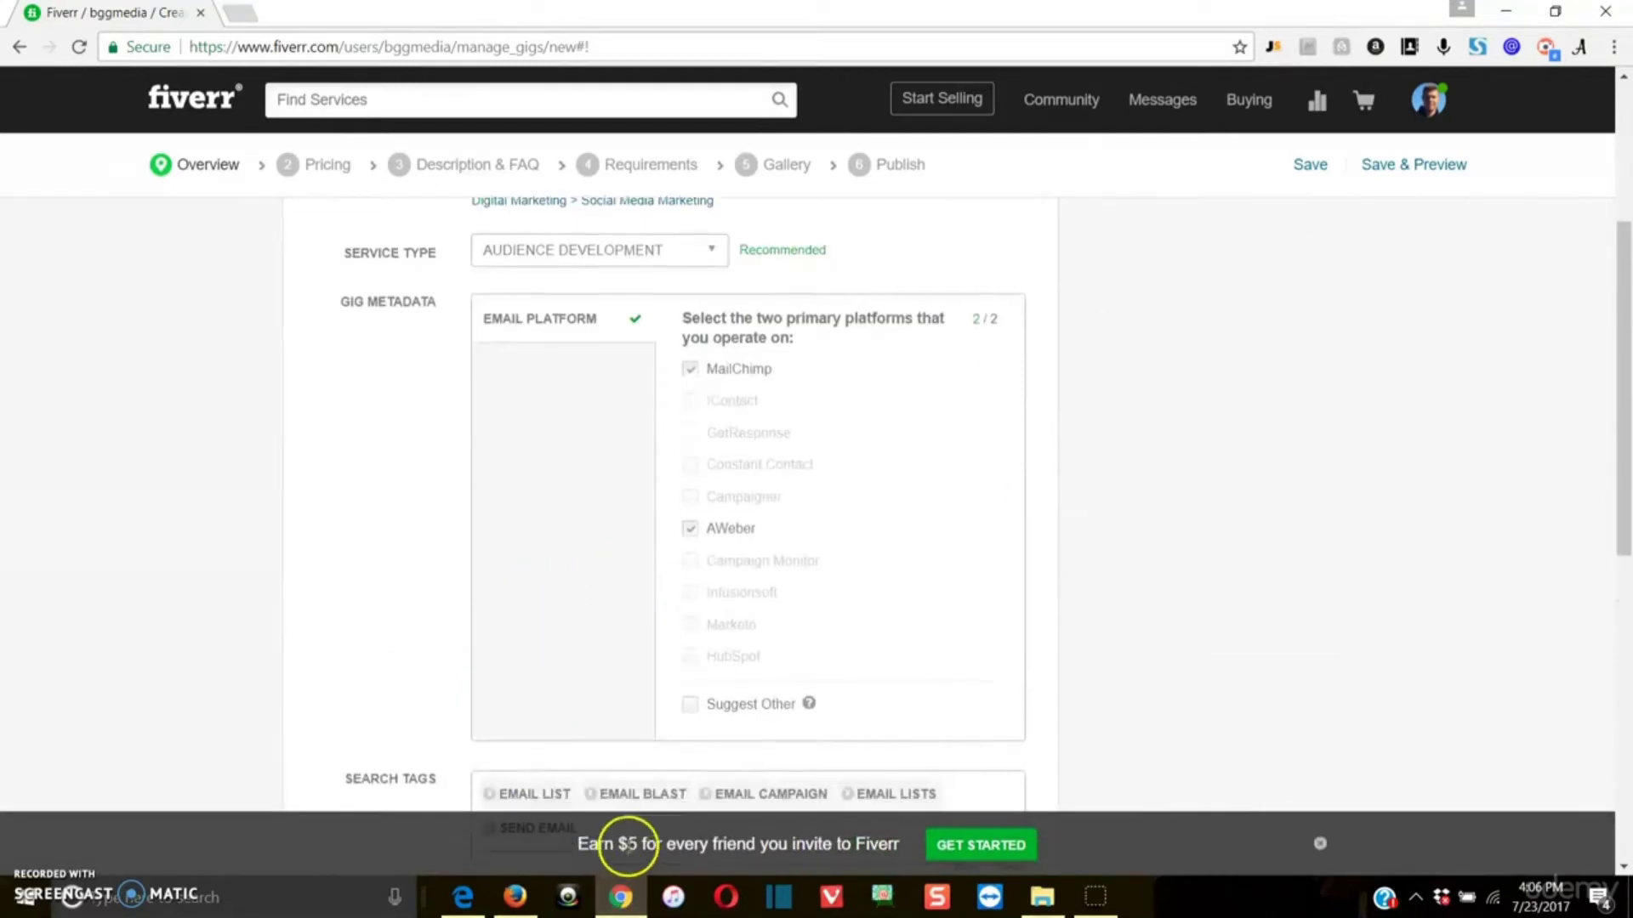
pyautogui.scroll(-2, 583, 598)
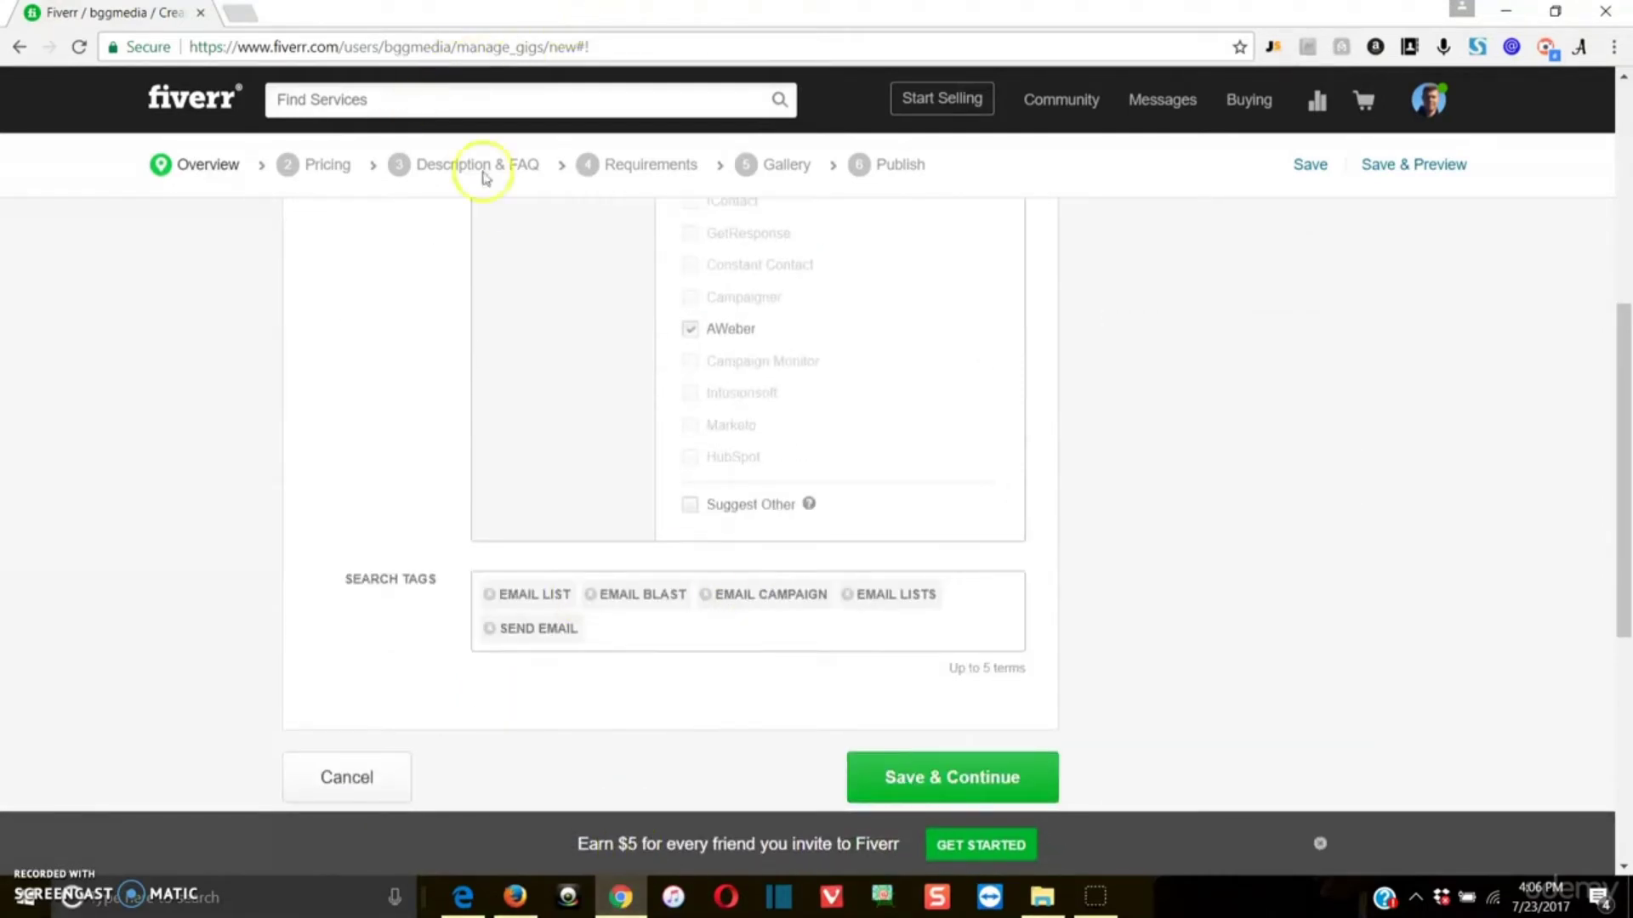
pyautogui.click(957, 777)
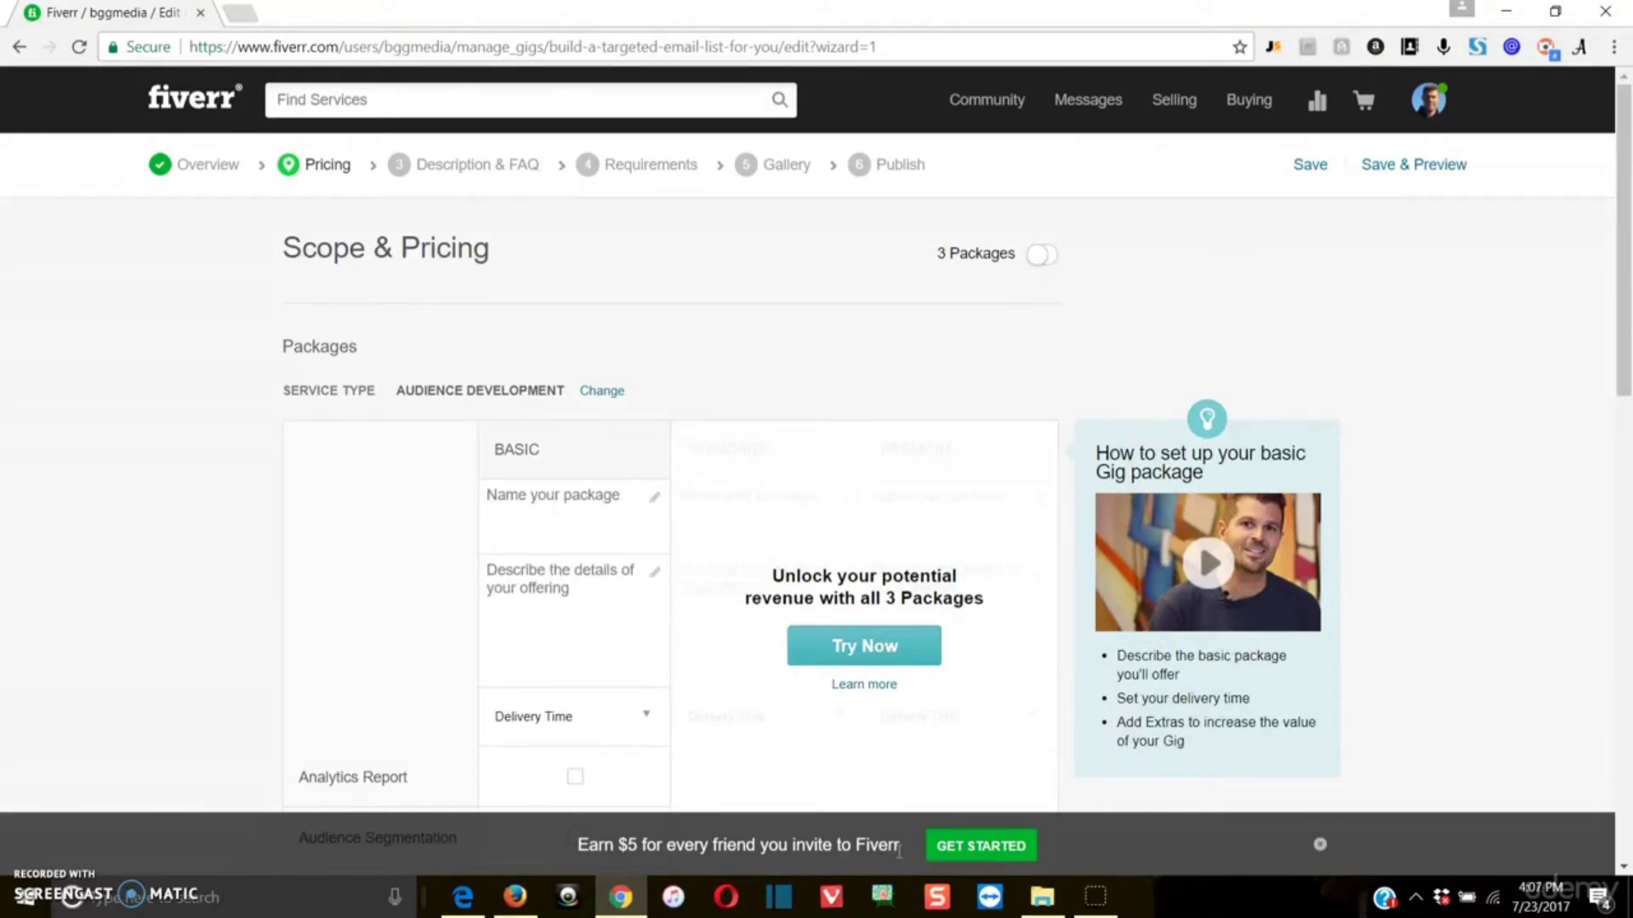
# Step: Close the friend-invitation banner and enable all three gig packages, dismissing the introductory video
pyautogui.scroll(-1, 899, 851)
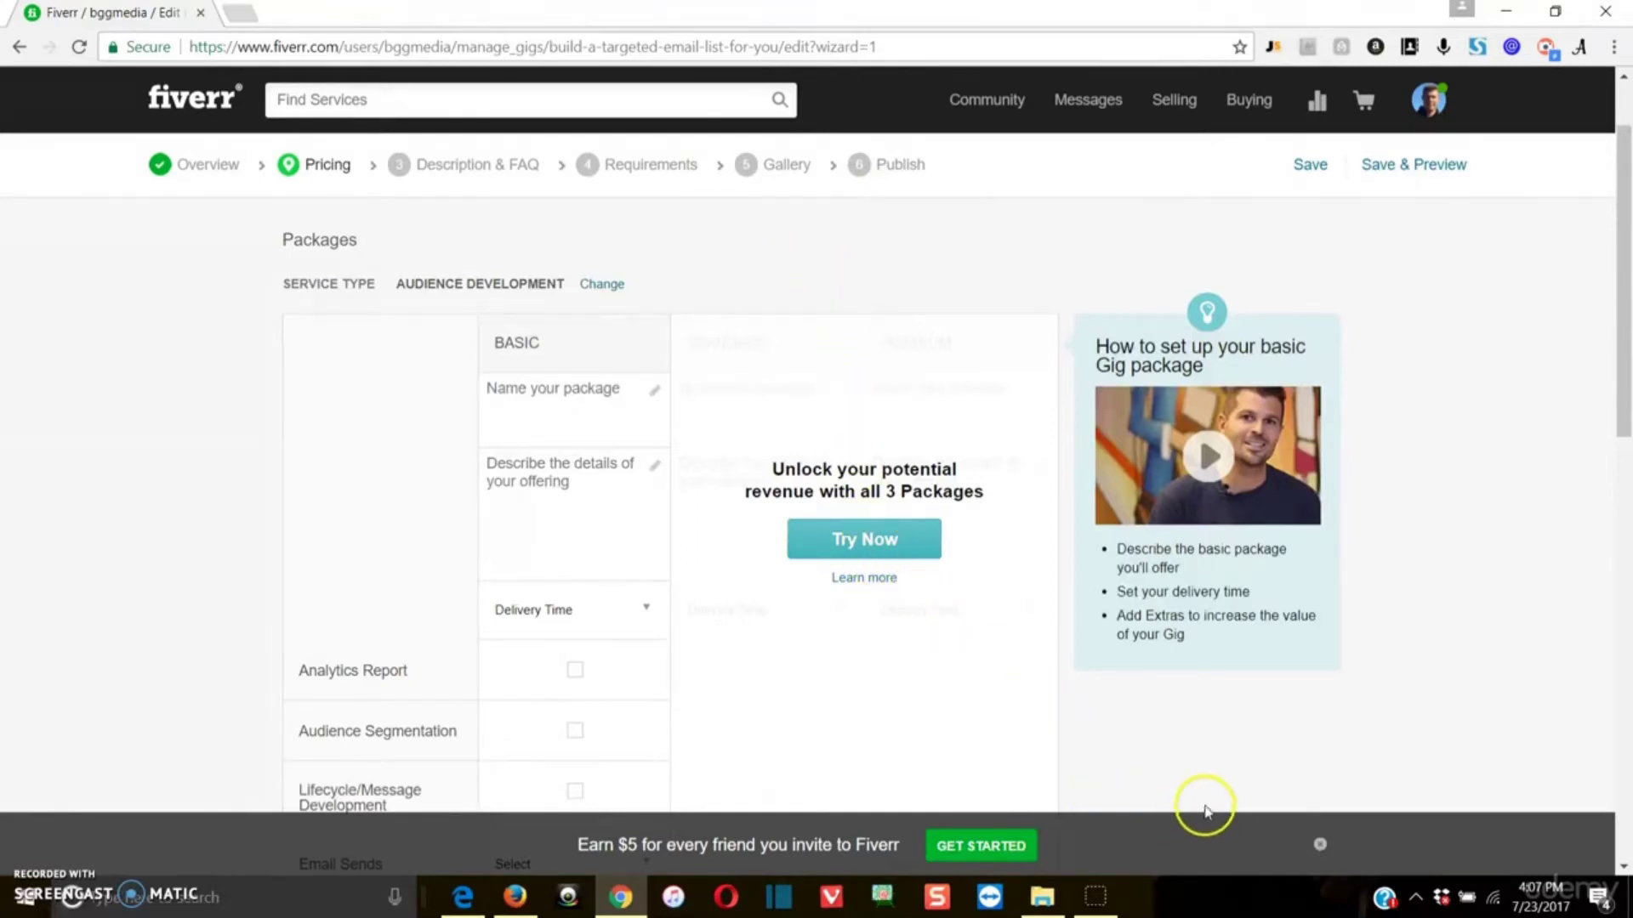
pyautogui.click(1320, 844)
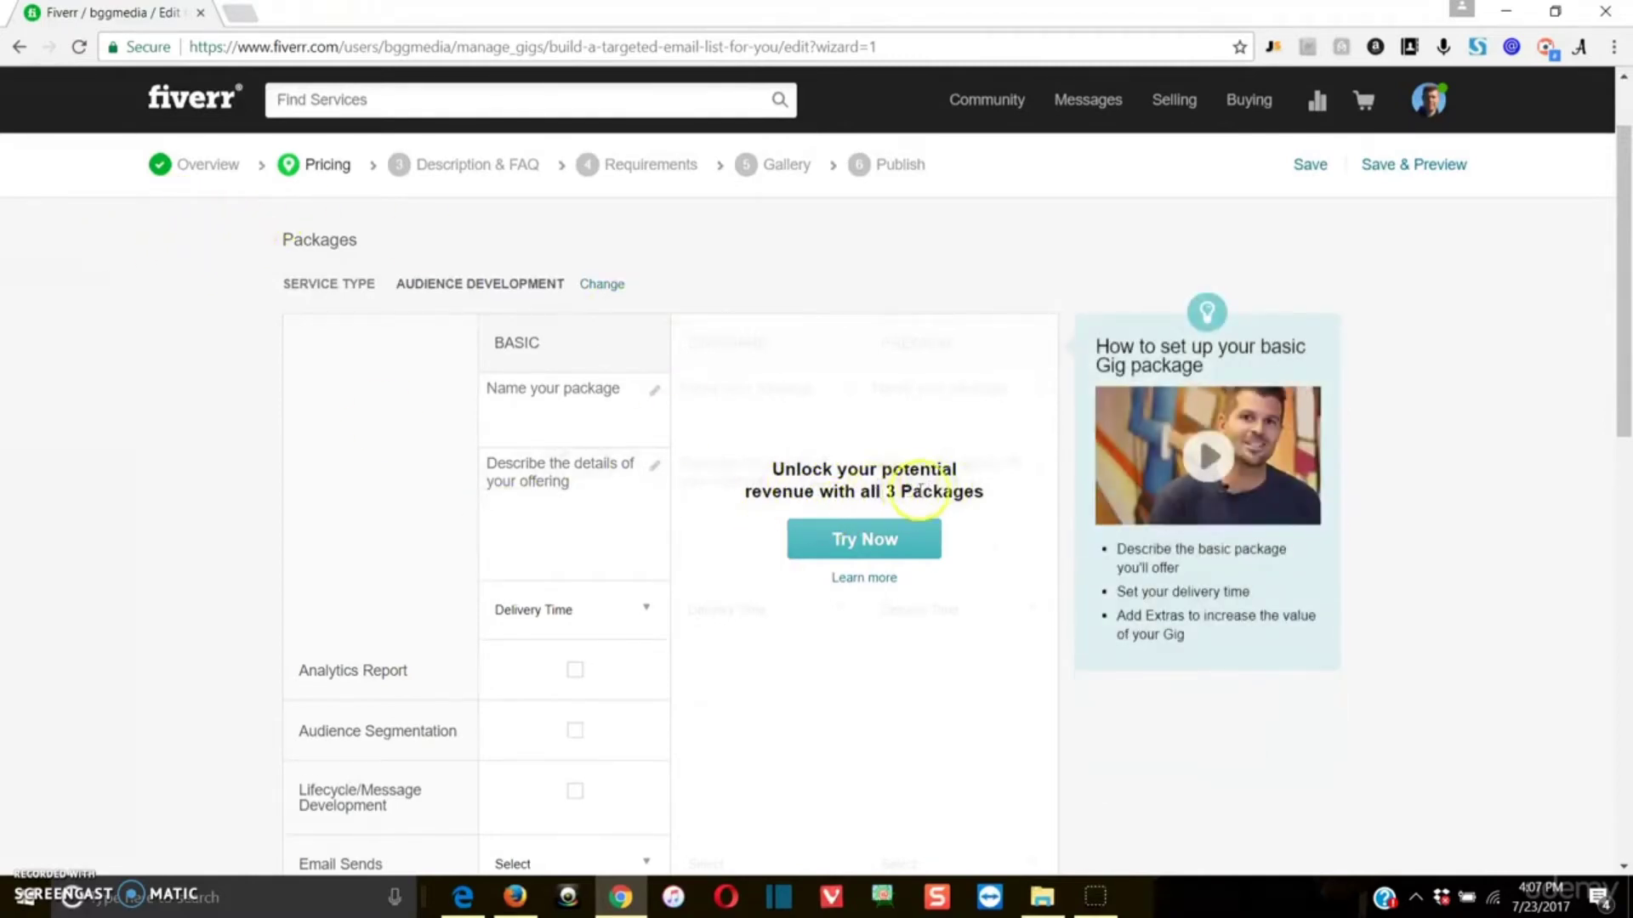
pyautogui.click(868, 549)
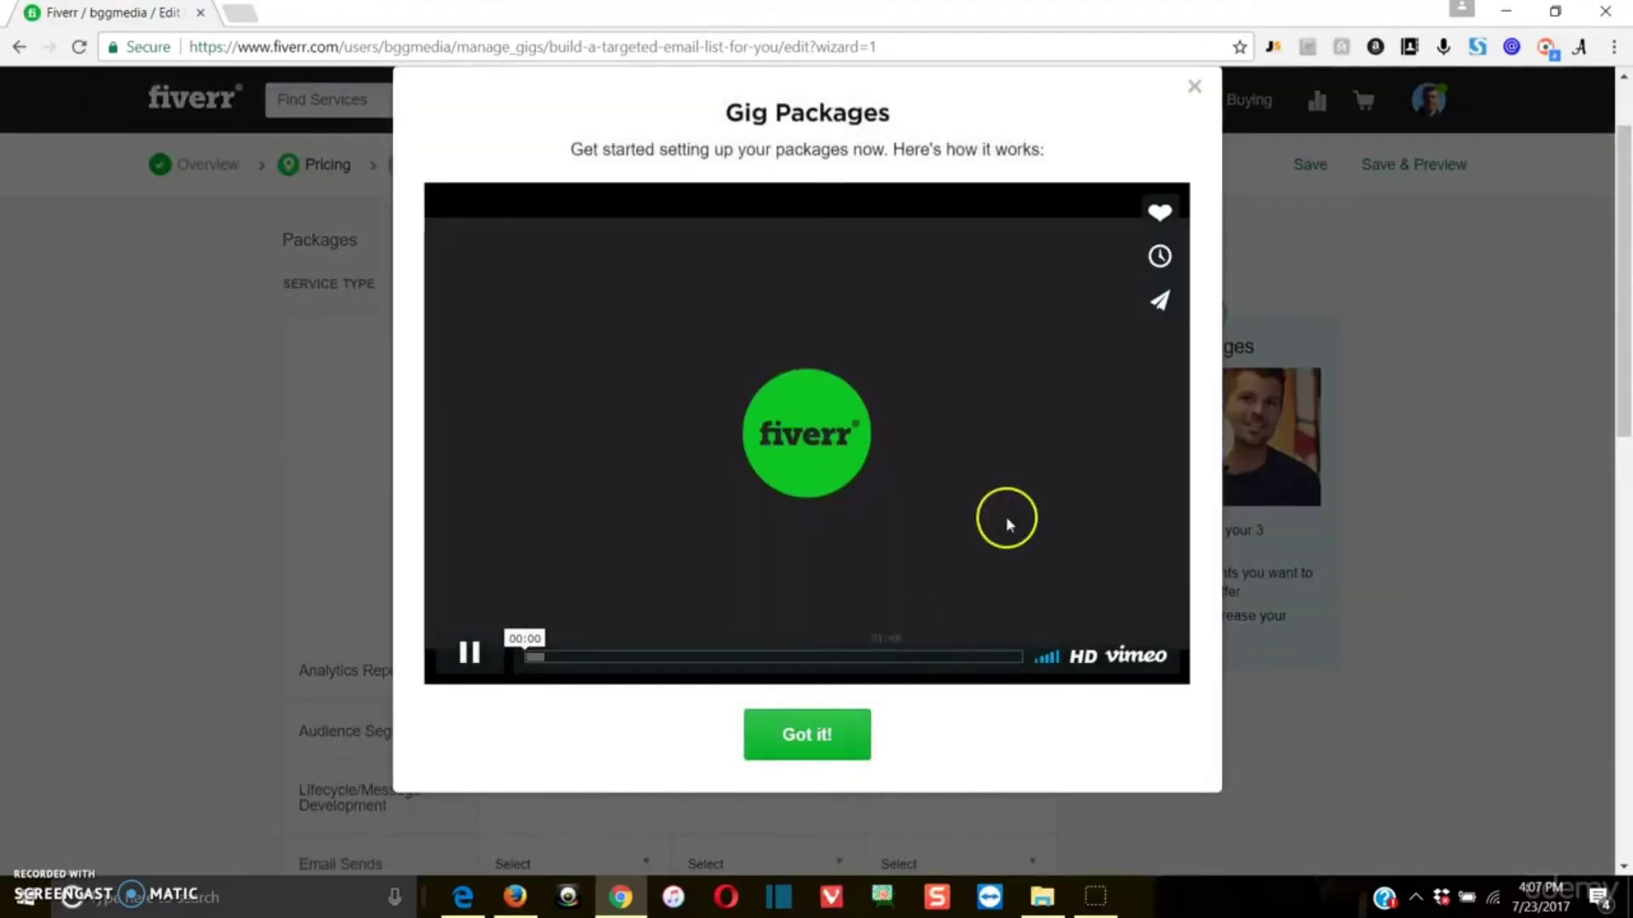
pyautogui.click(1195, 85)
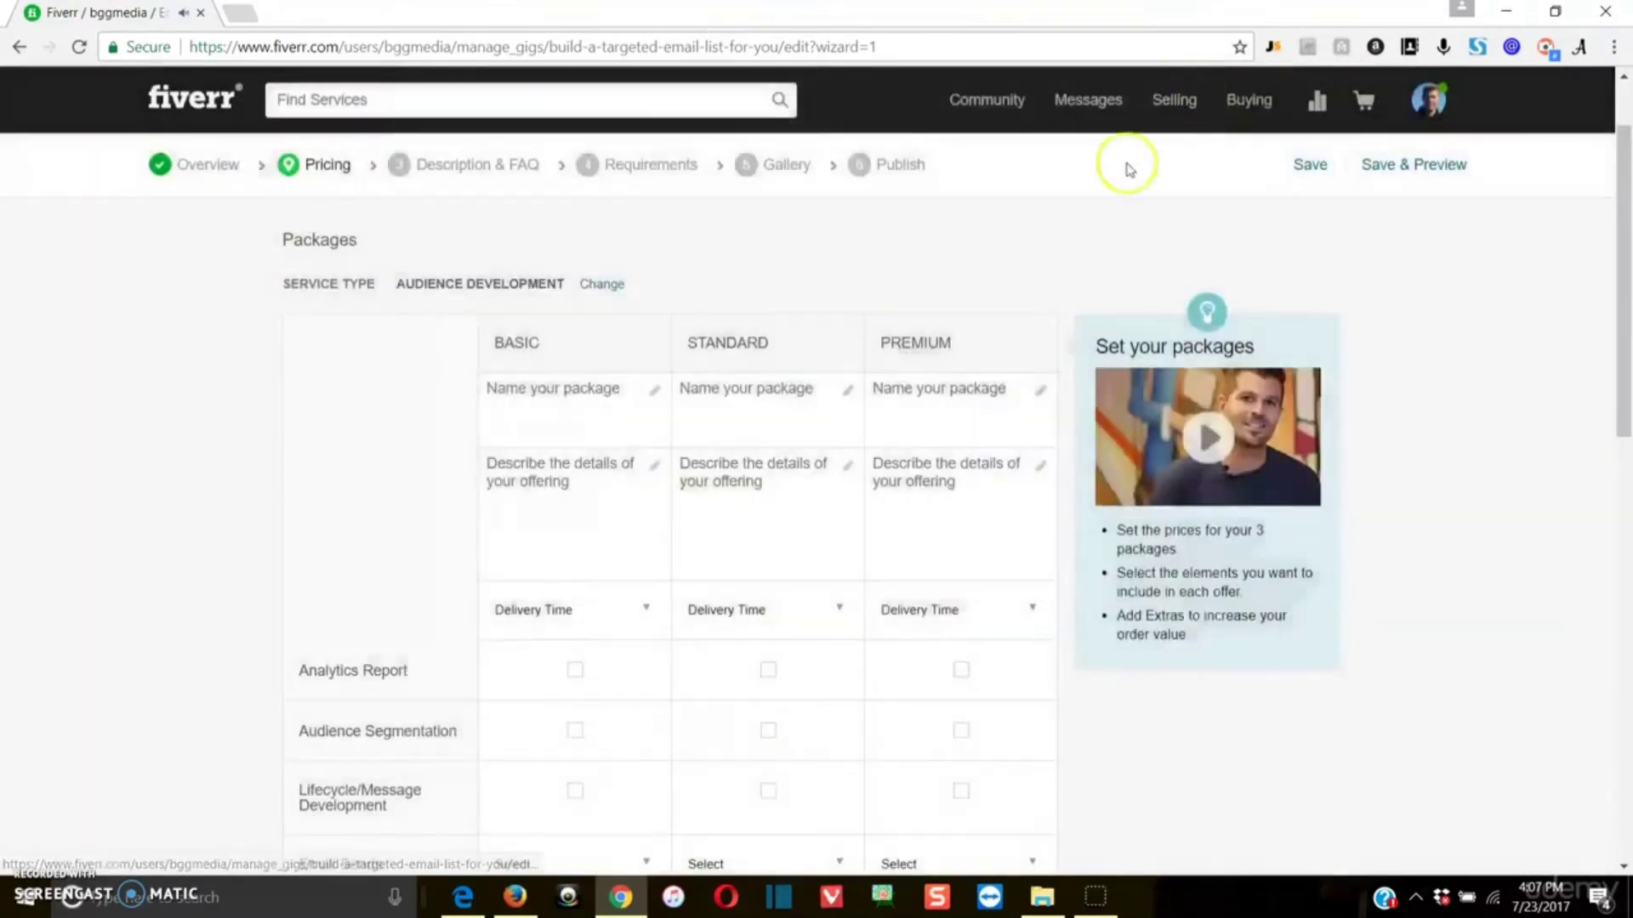
# Step: Name the Basic package "Build a Target Email List of 100"
pyautogui.scroll(-1, 884, 411)
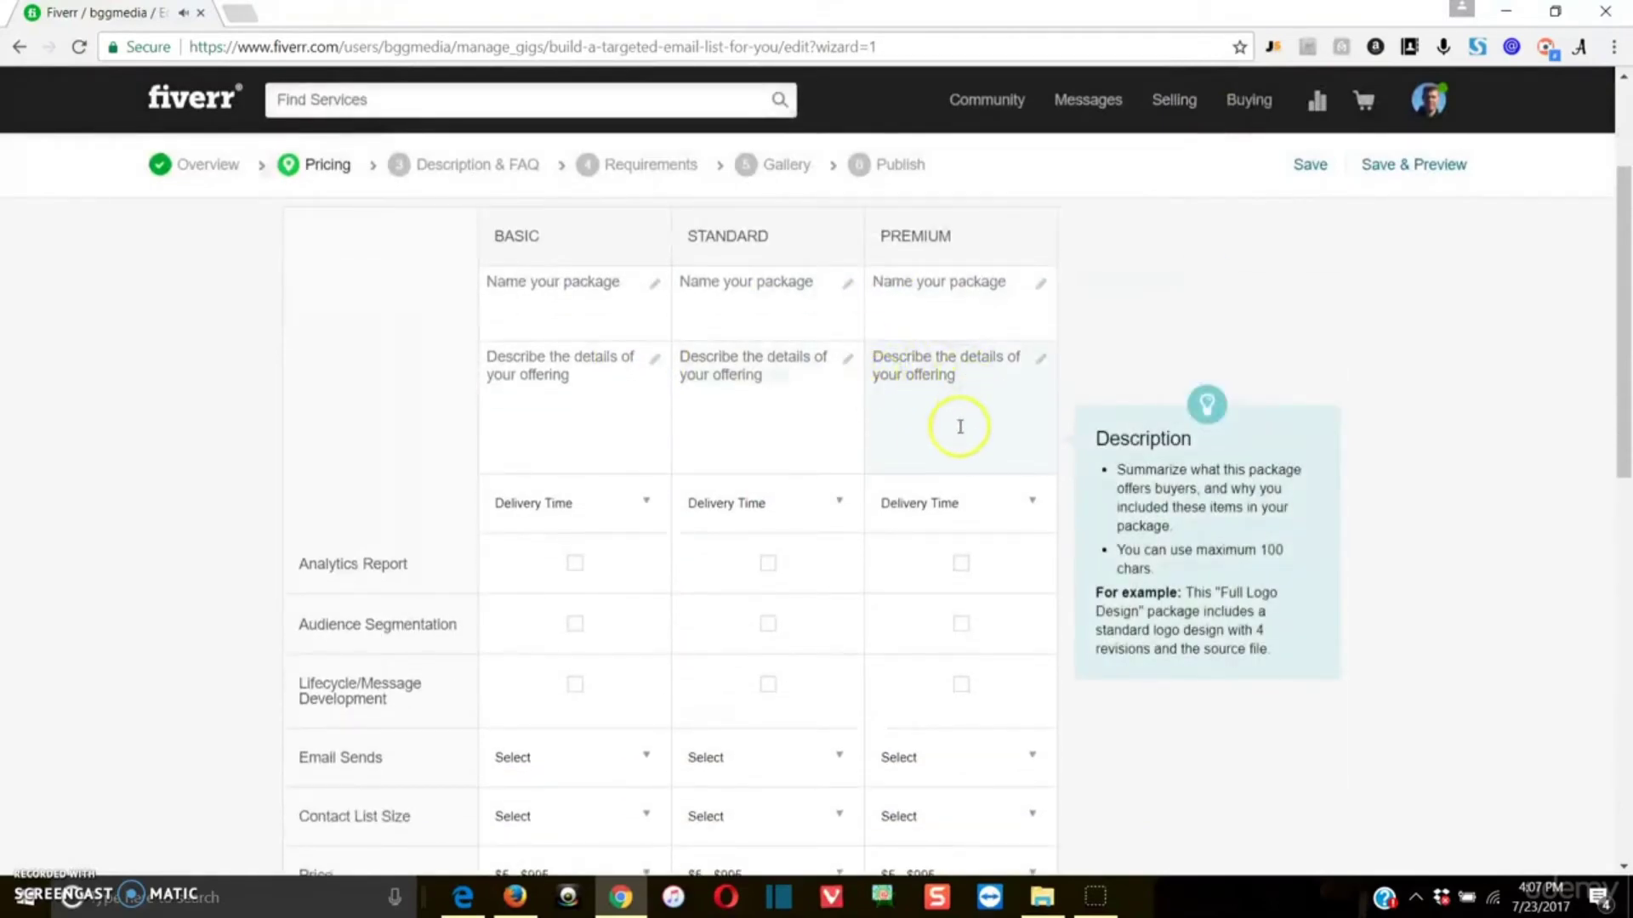
pyautogui.scroll(2, 578, 400)
pyautogui.scroll(-2, 553, 425)
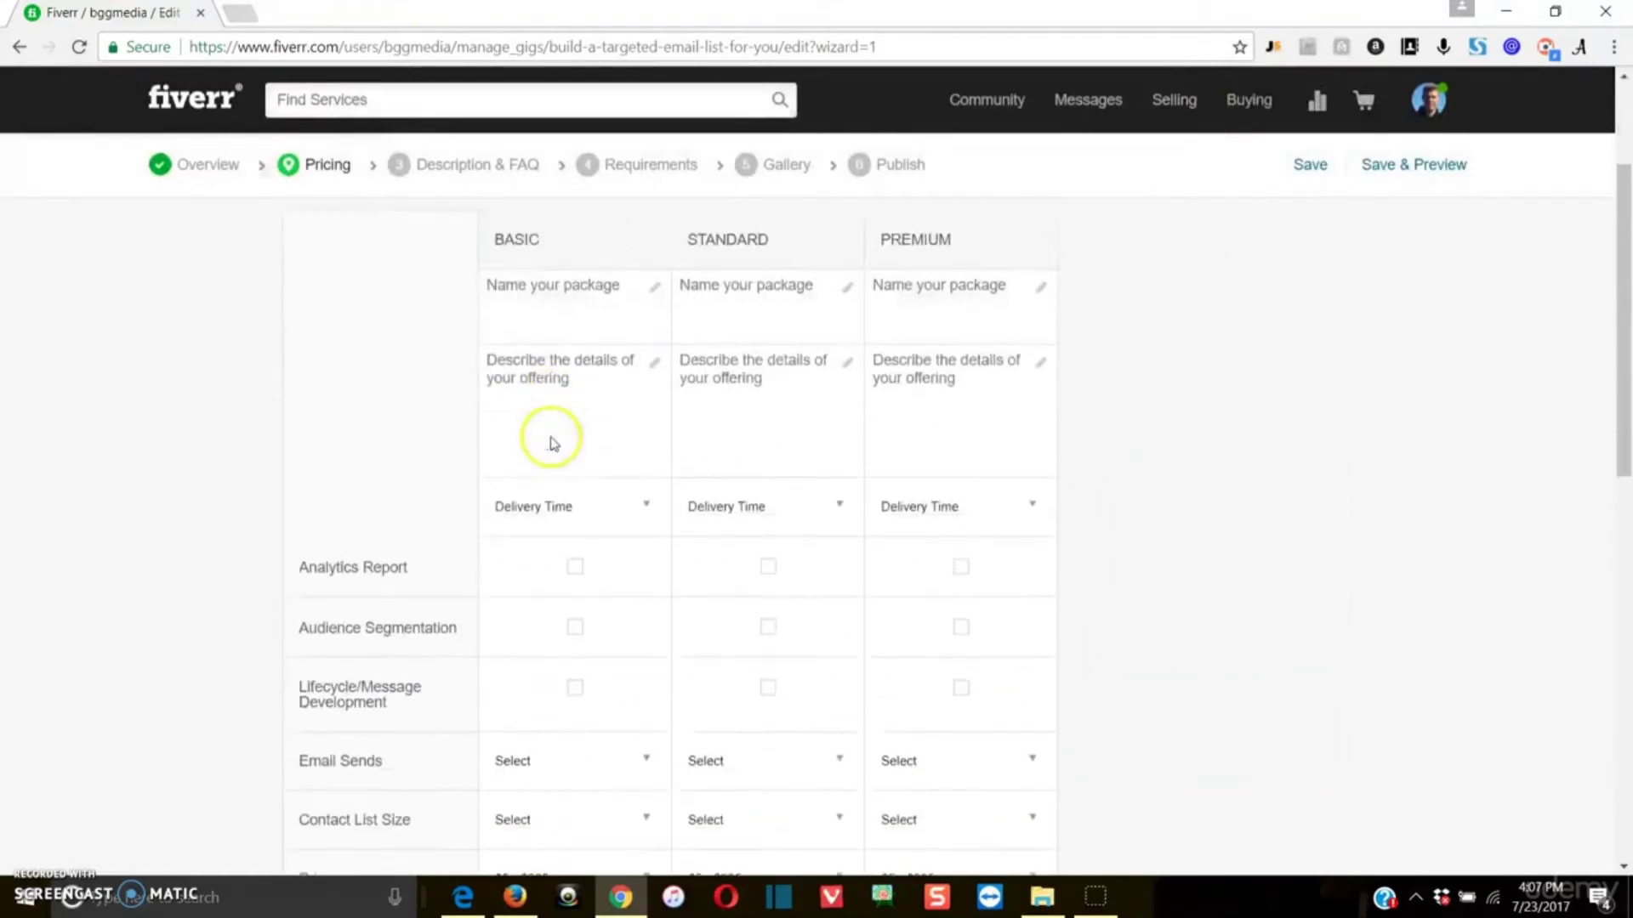
pyautogui.moveTo(567, 284)
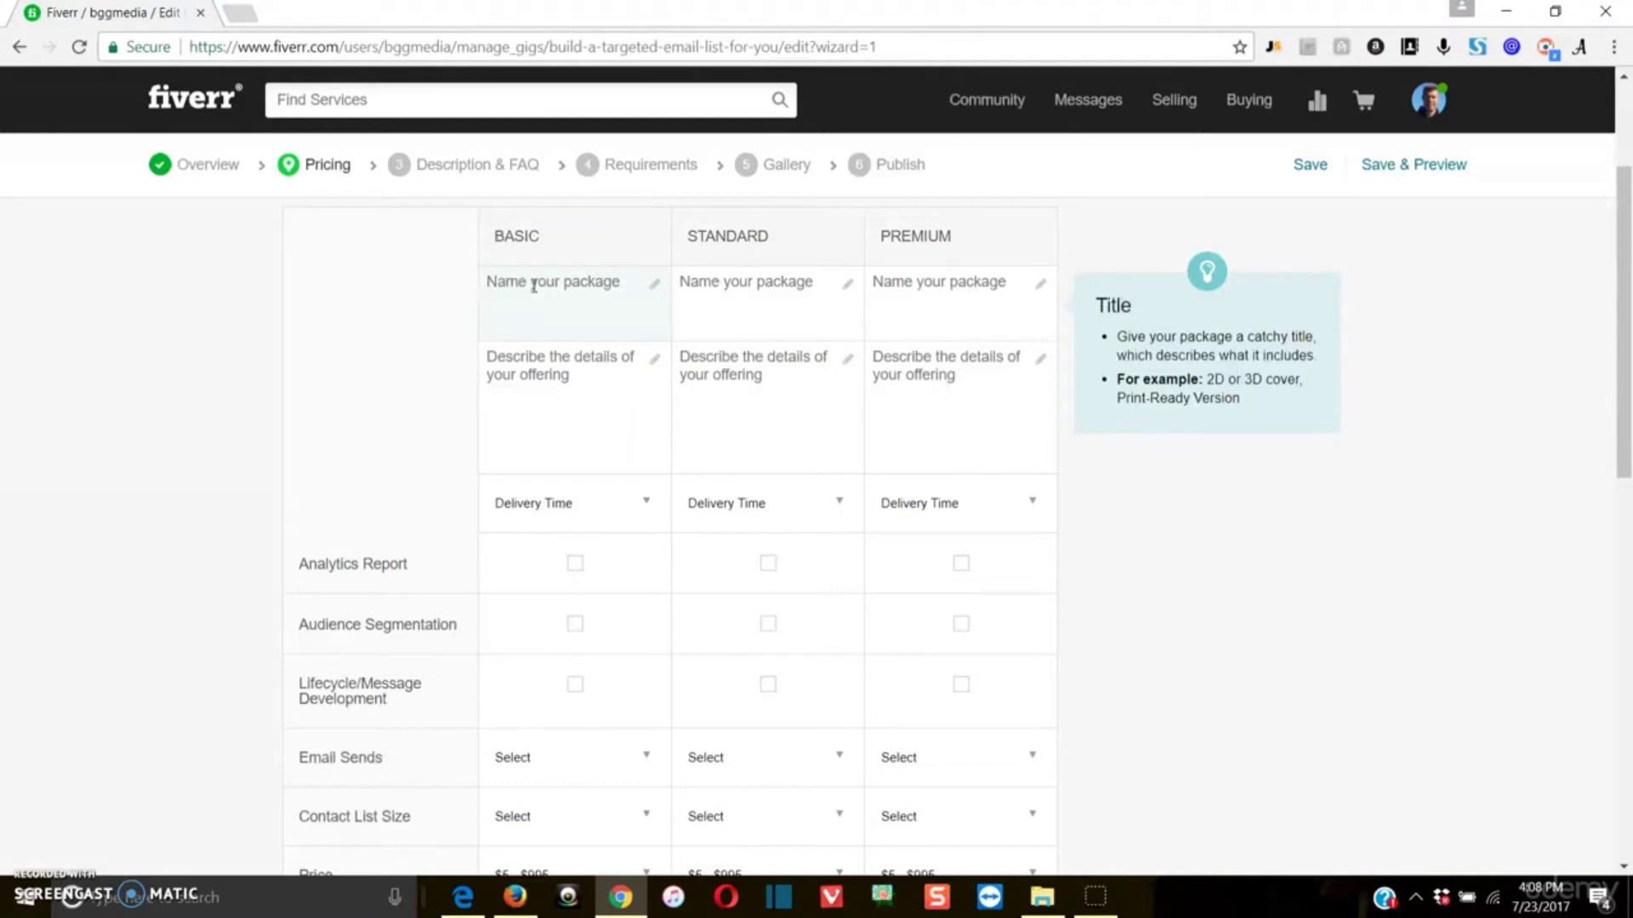
pyautogui.click(534, 287)
pyautogui.scroll(1, 536, 286)
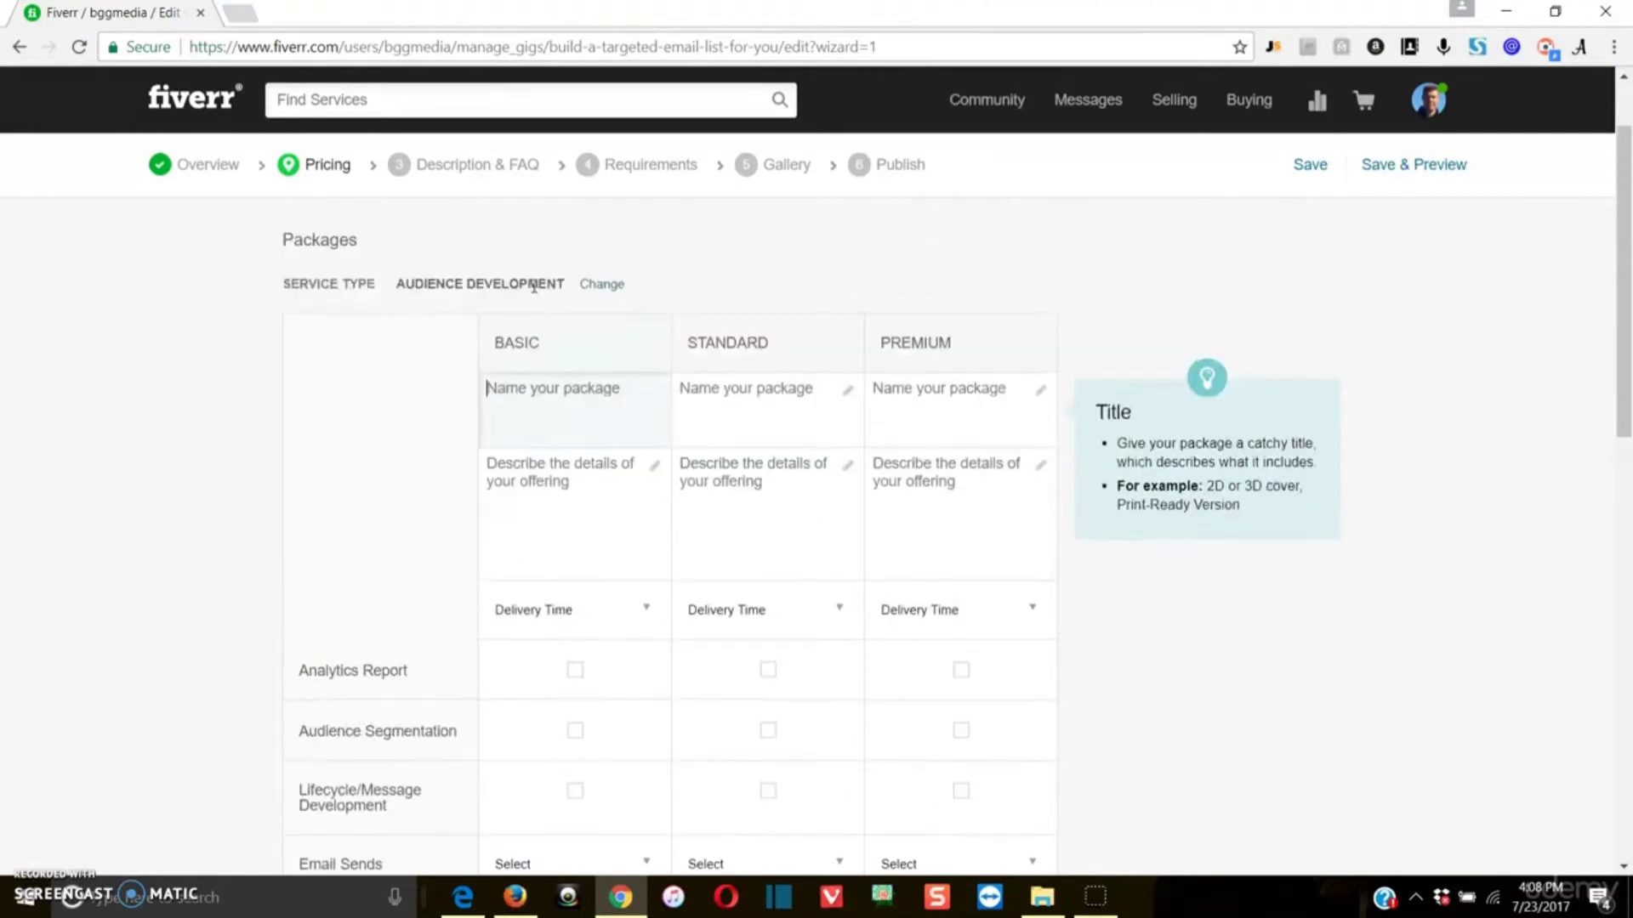
pyautogui.click(712, 295)
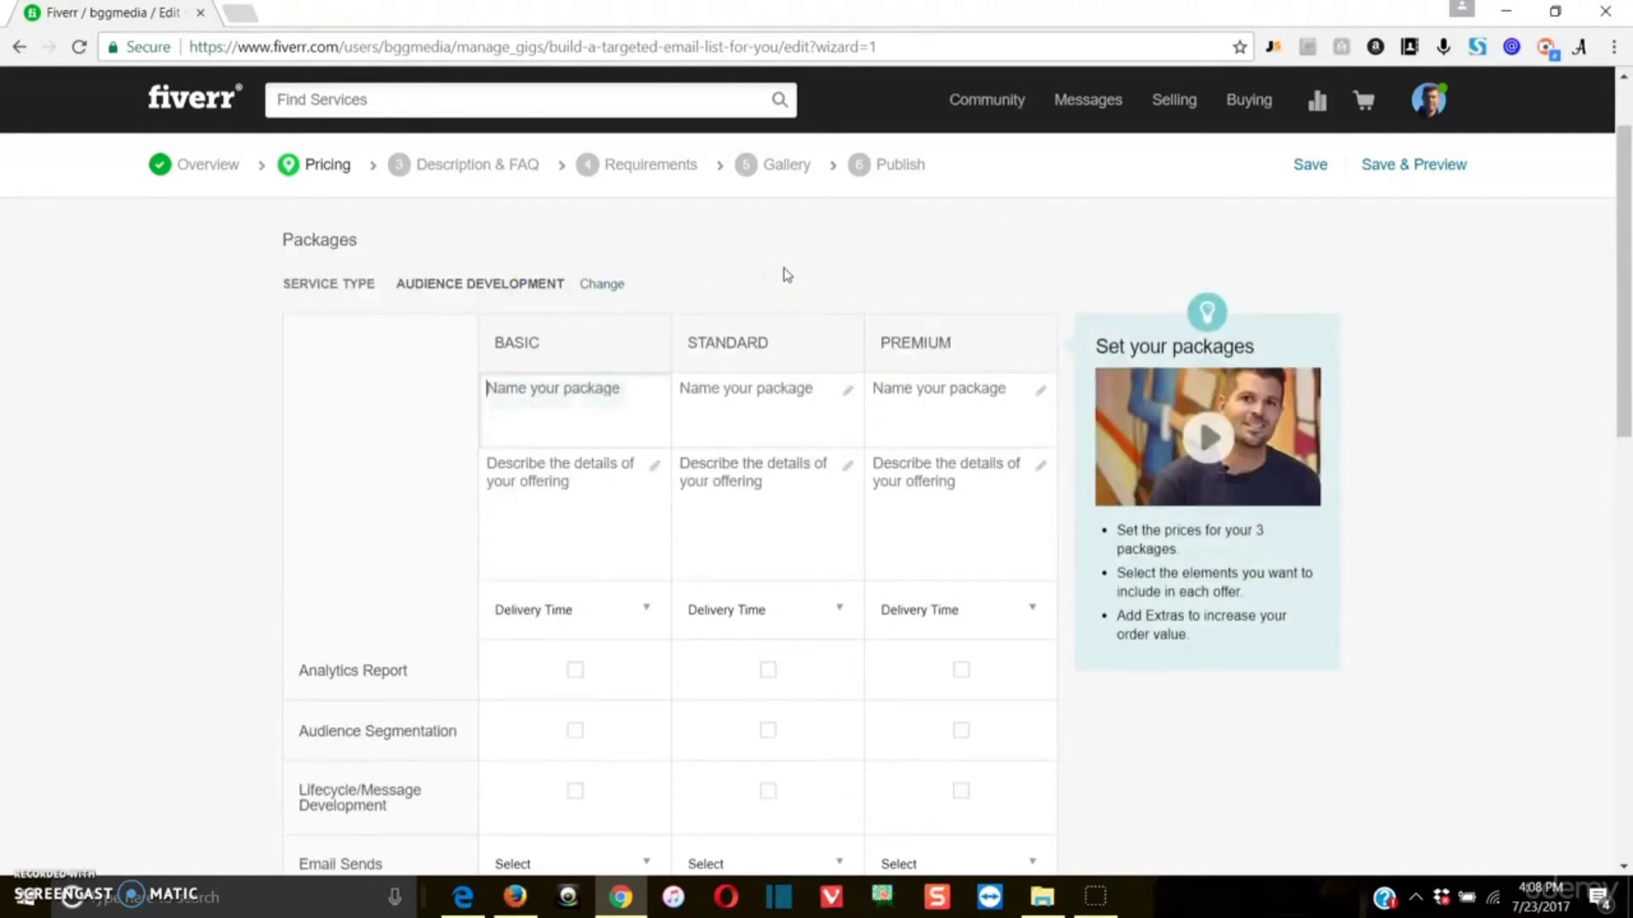
pyautogui.write('I w')
pyautogui.press('BackSpace')
pyautogui.press('BackSpace')
pyautogui.press('BackSpace')
pyautogui.write('Bu')
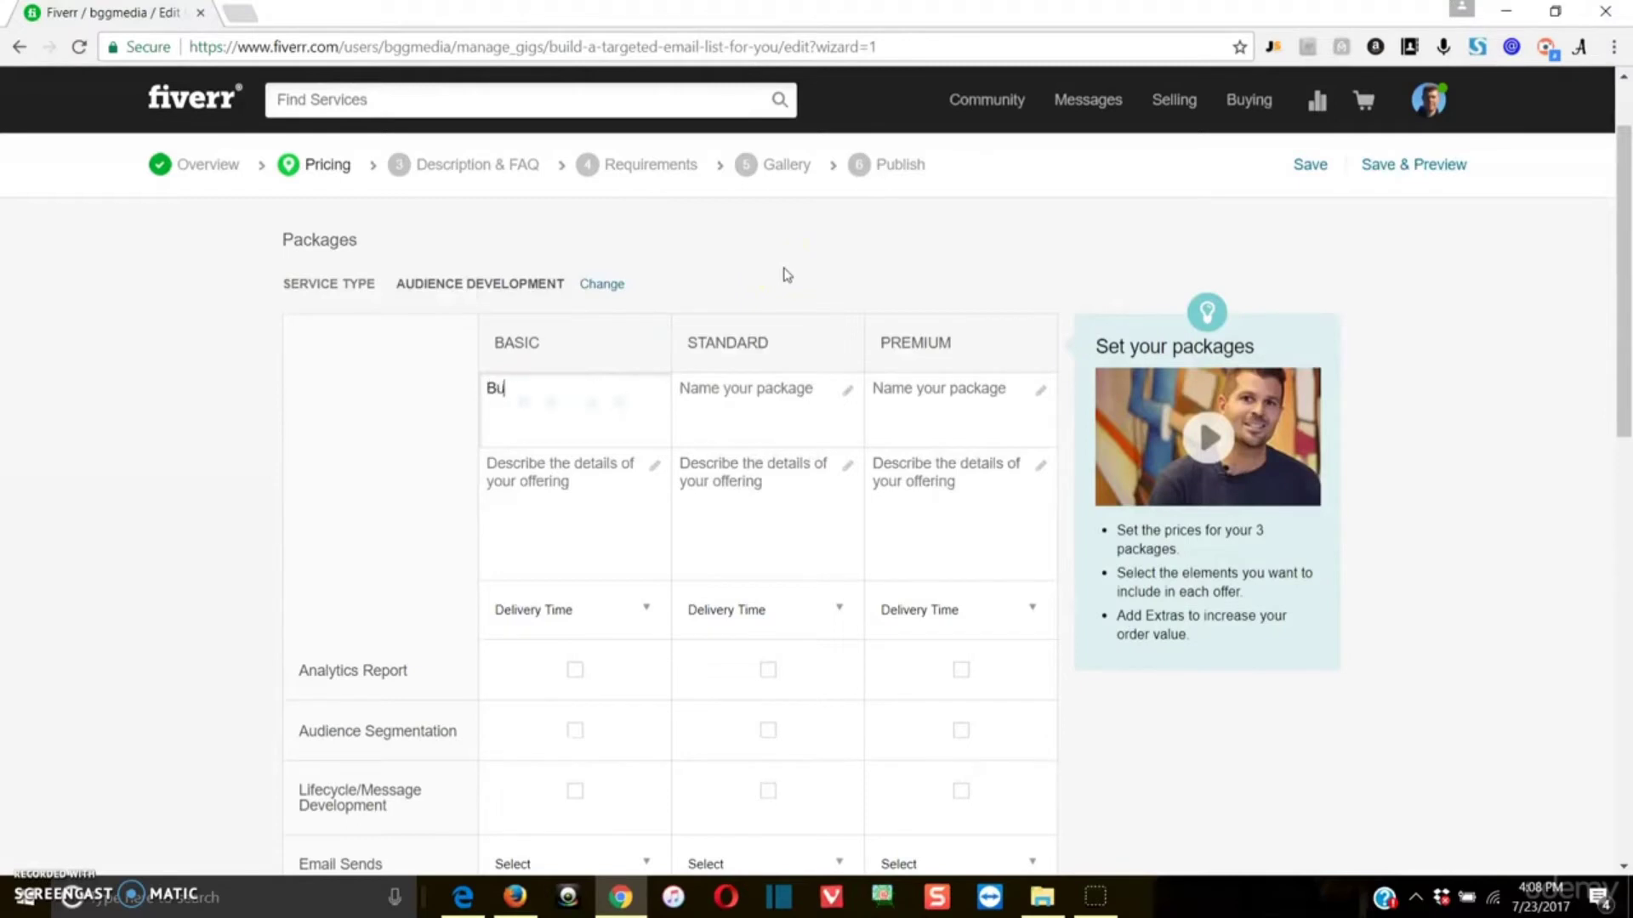
pyautogui.write('ild a Target Email List of 100')
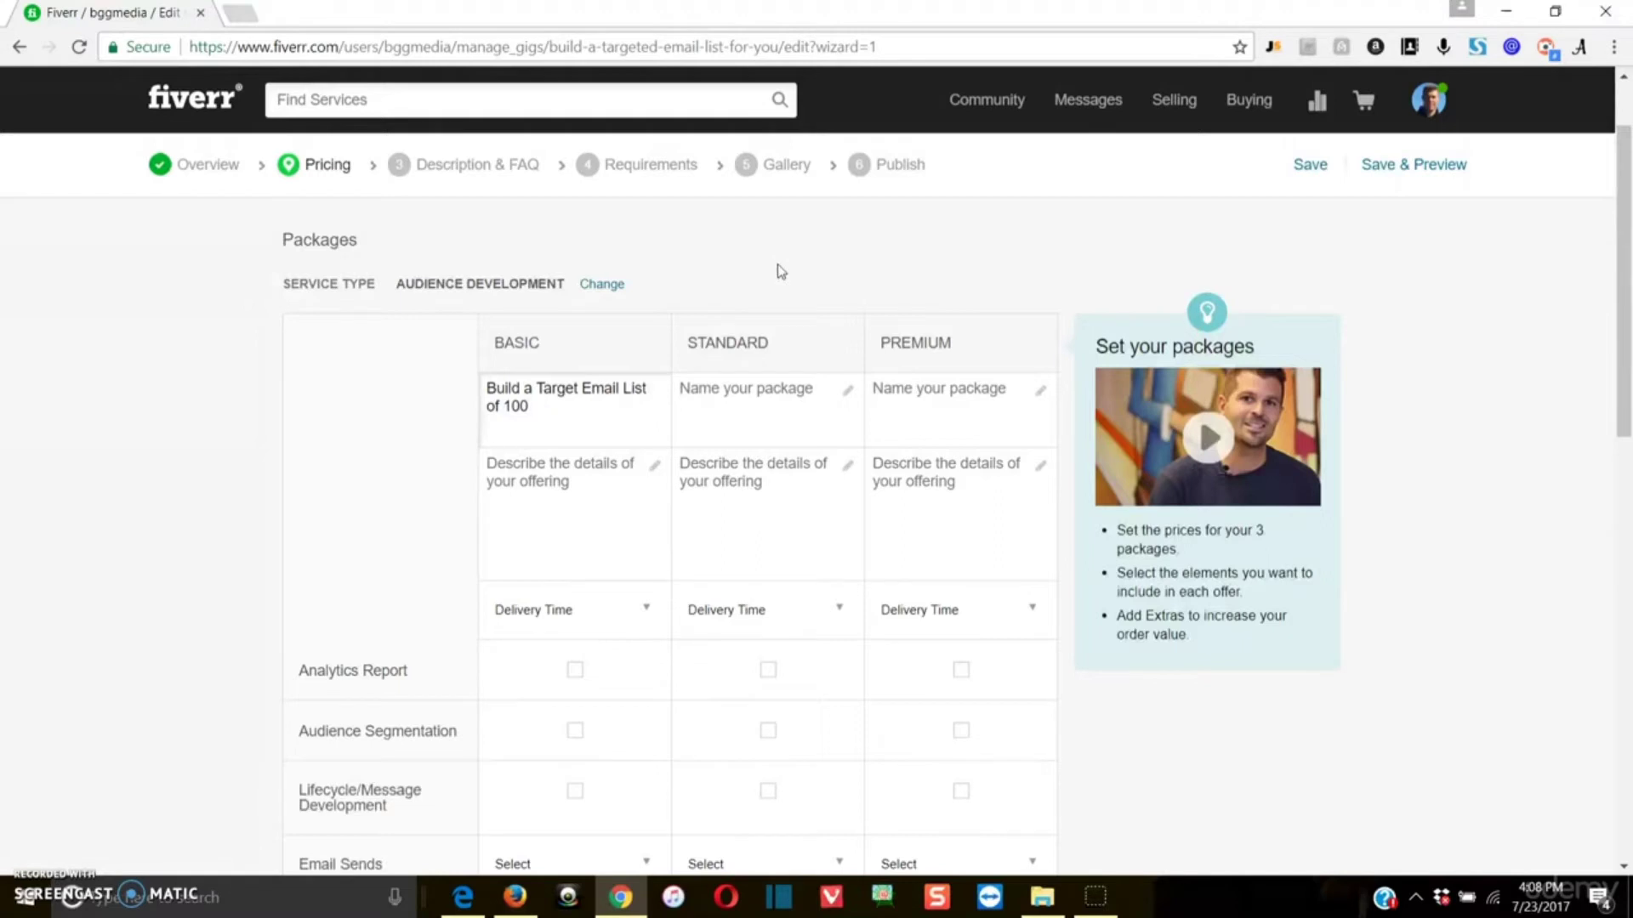
pyautogui.click(594, 390)
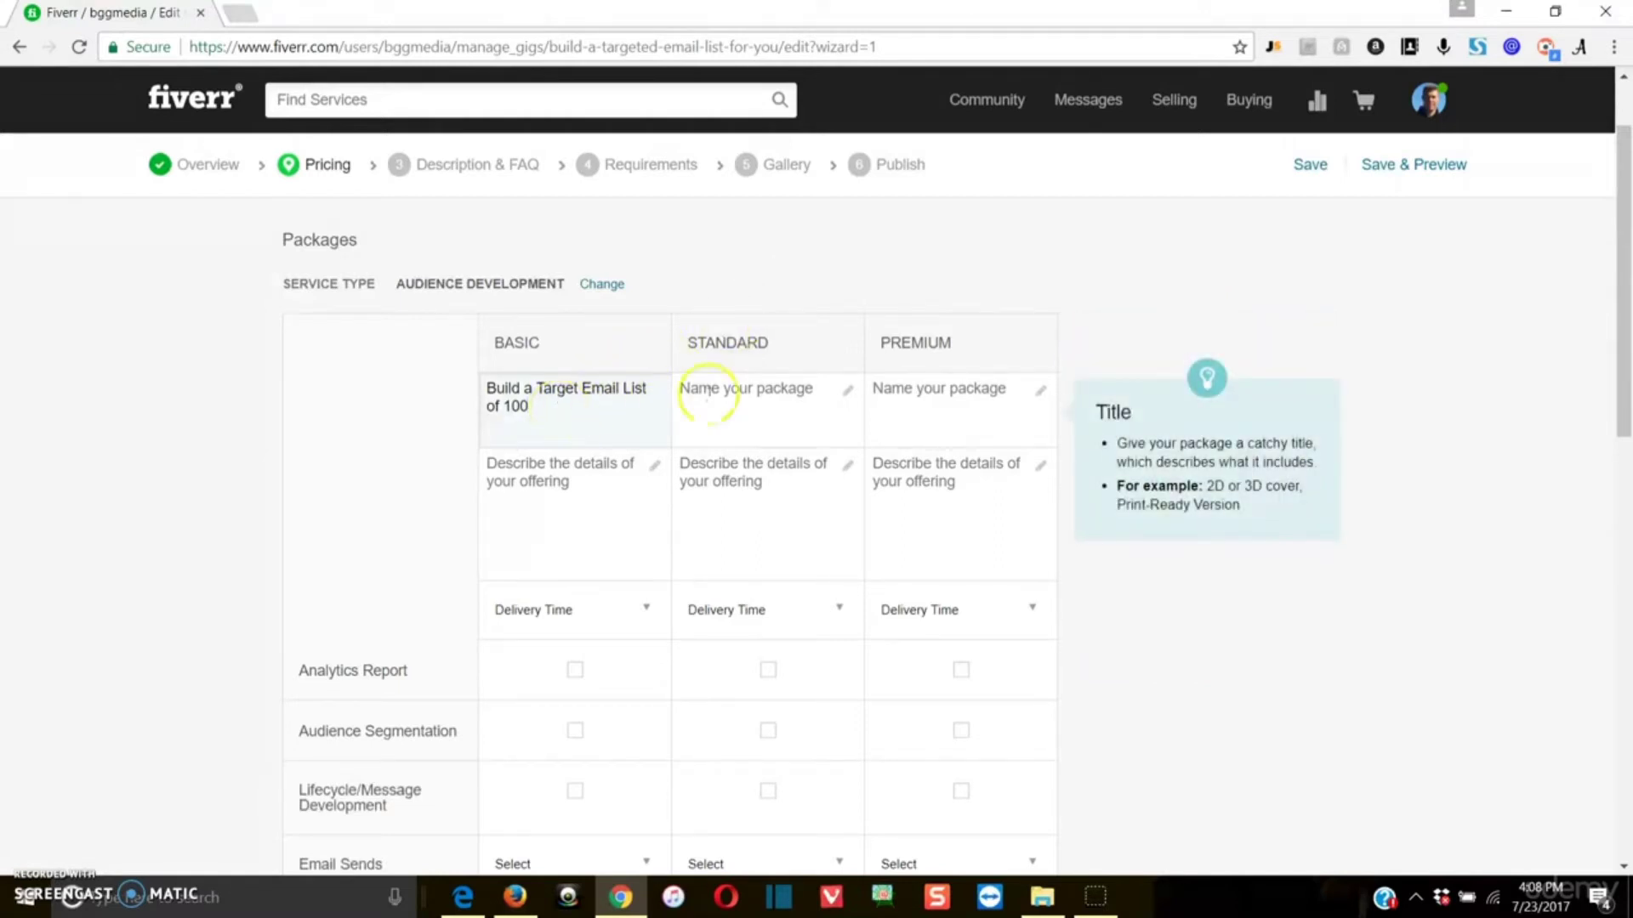
pyautogui.click(710, 394)
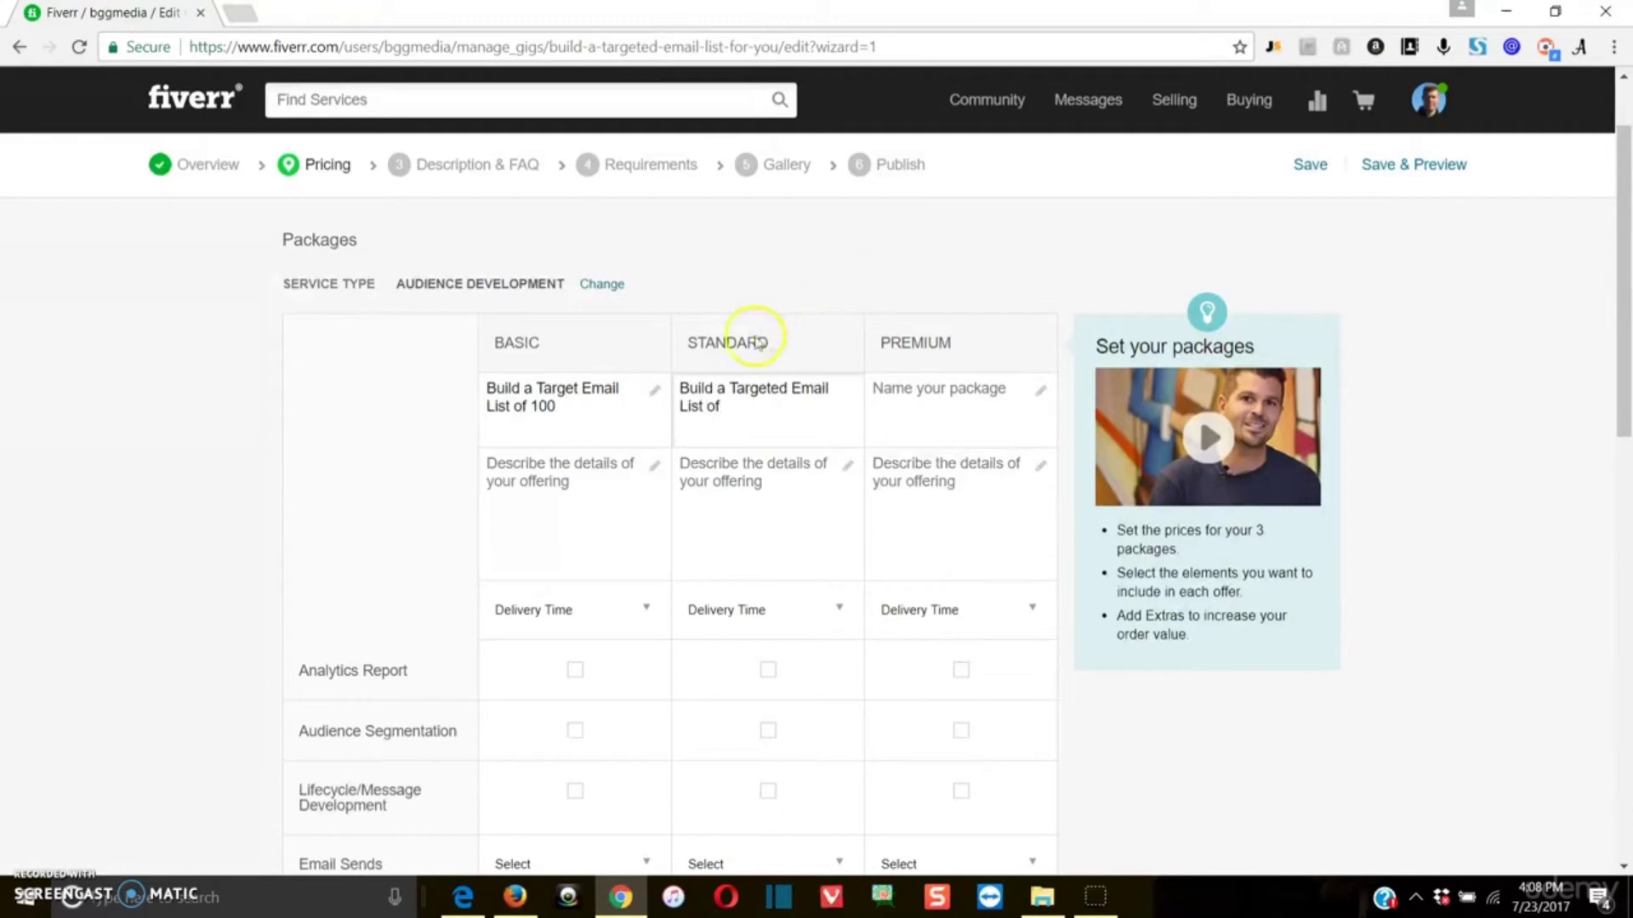
pyautogui.click(739, 406)
pyautogui.moveTo(739, 406); pyautogui.dragTo(519, 346)
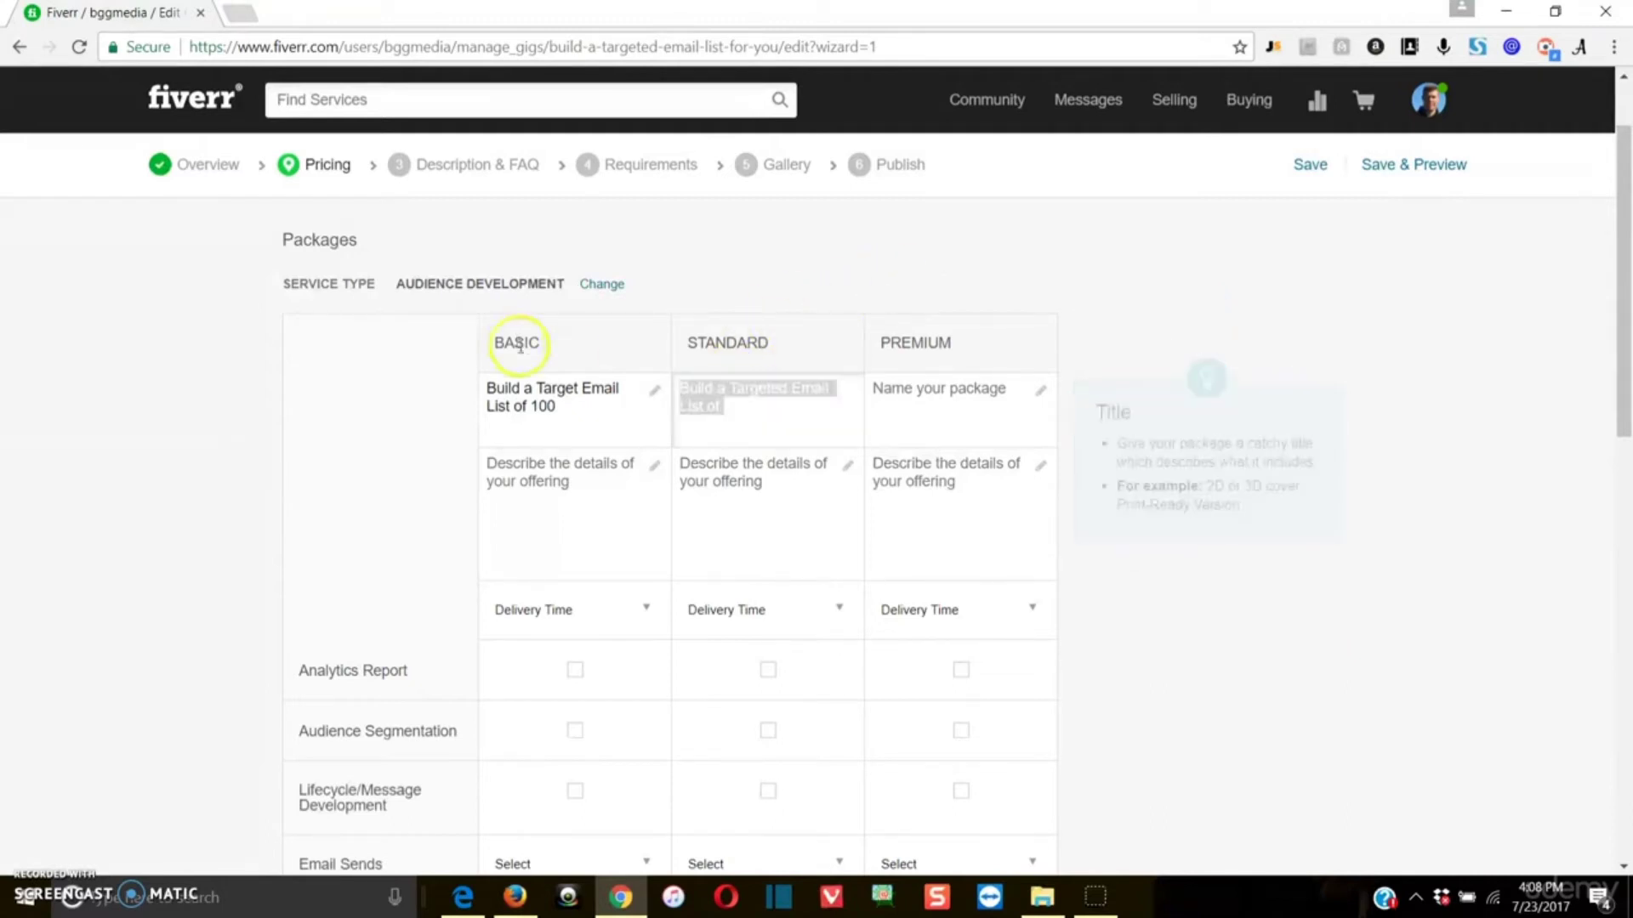
pyautogui.press('BackSpace')
# Step: Replace the Basic package's name with "Email List of 100 People"
pyautogui.moveTo(569, 401); pyautogui.dragTo(301, 340)
pyautogui.press('BackSpace')
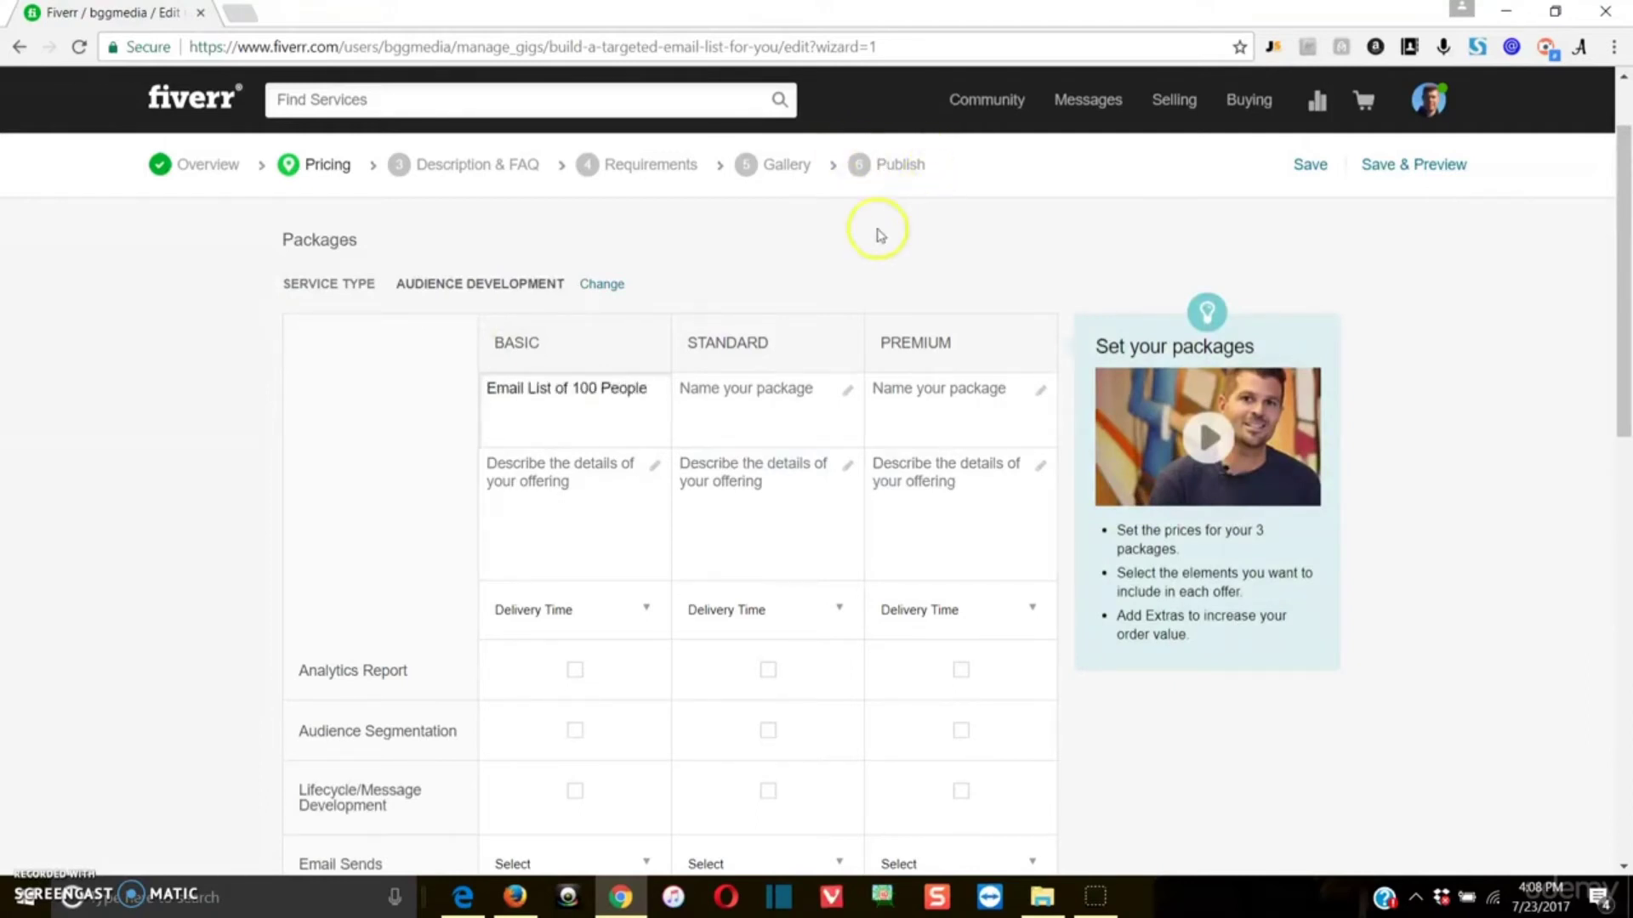
# Step: Copy the Basic package's name into the Standard and Premium names, deleting the number 100 from the Standard one
pyautogui.click(747, 385)
pyautogui.moveTo(575, 393); pyautogui.dragTo(518, 380)
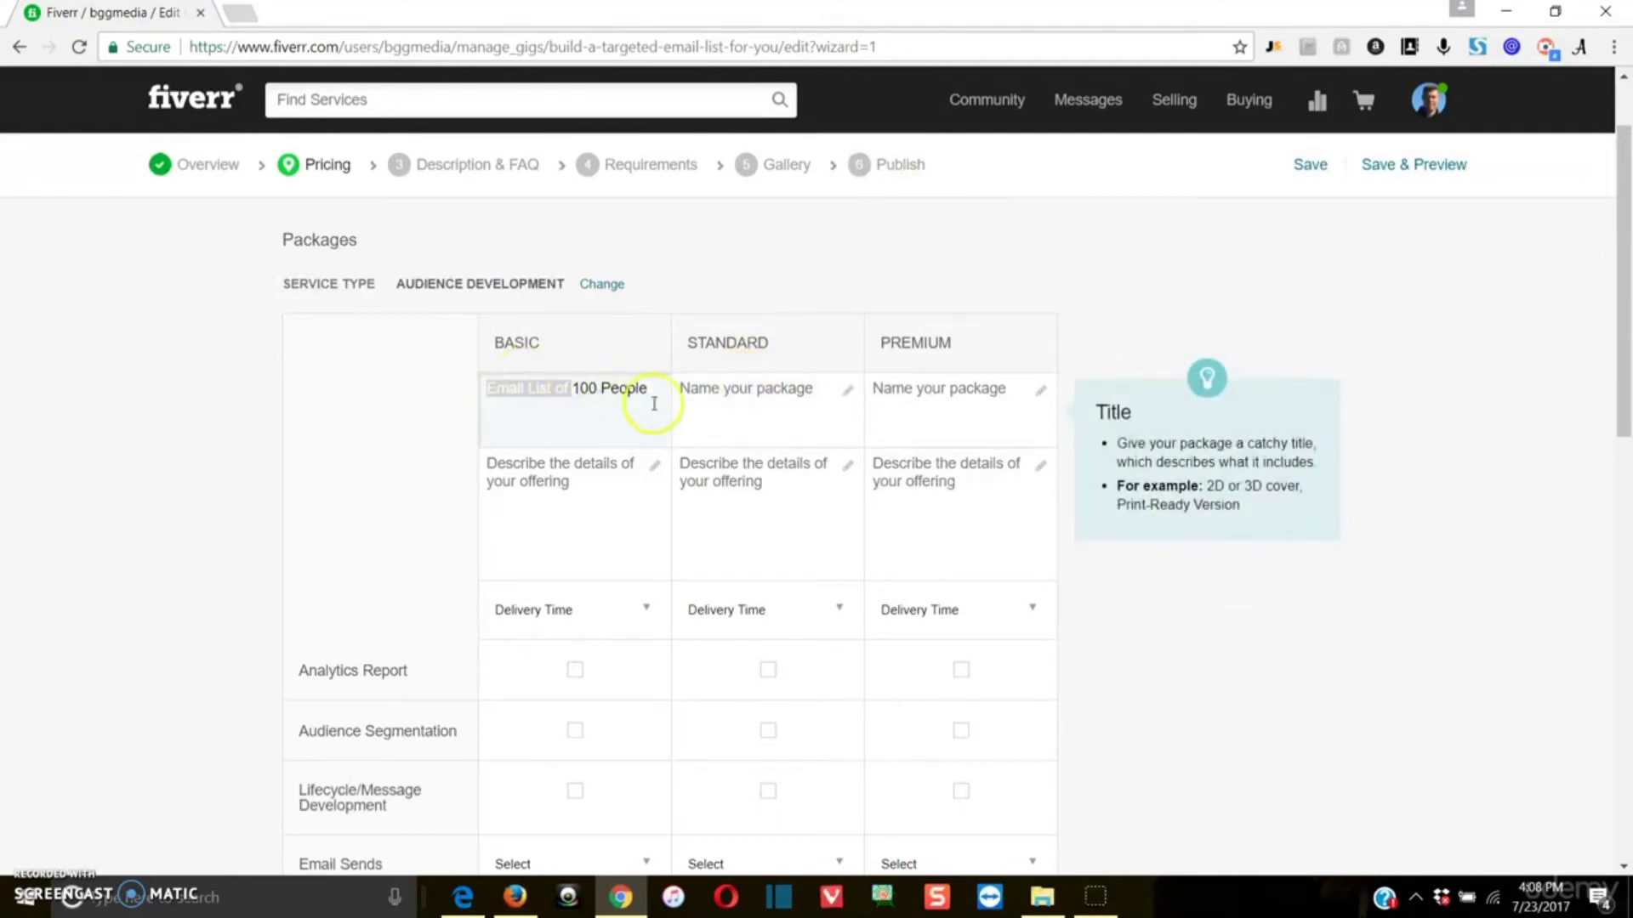
pyautogui.moveTo(653, 400); pyautogui.dragTo(411, 379)
pyautogui.rightClick(509, 388)
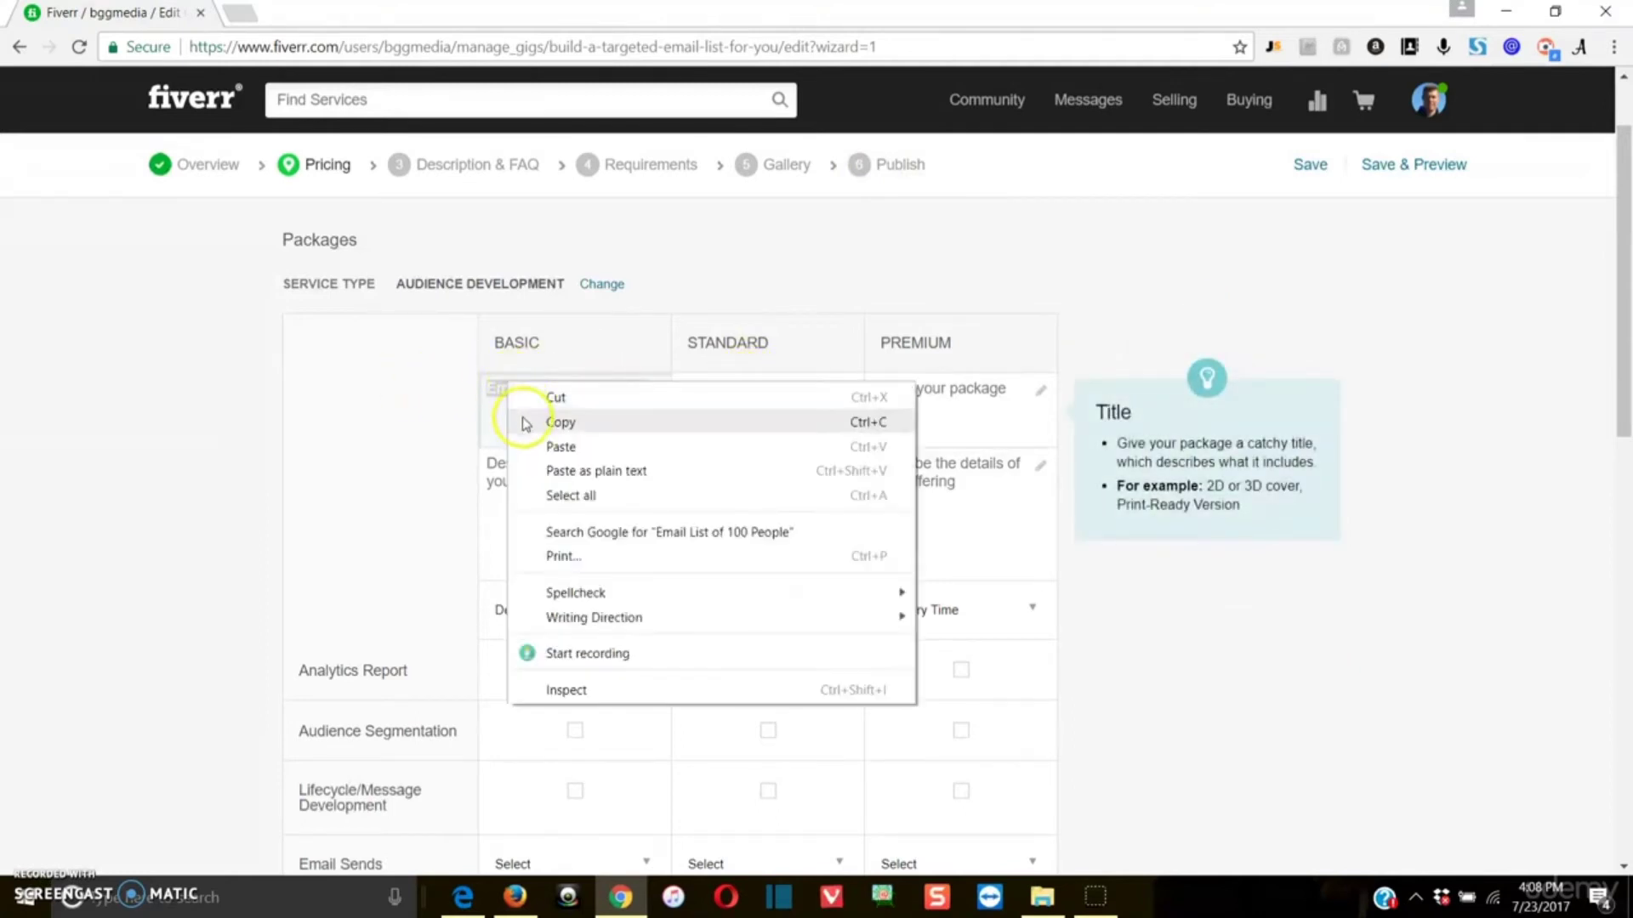
pyautogui.click(560, 423)
pyautogui.click(752, 408)
pyautogui.hotkey('ctrl', 'v')
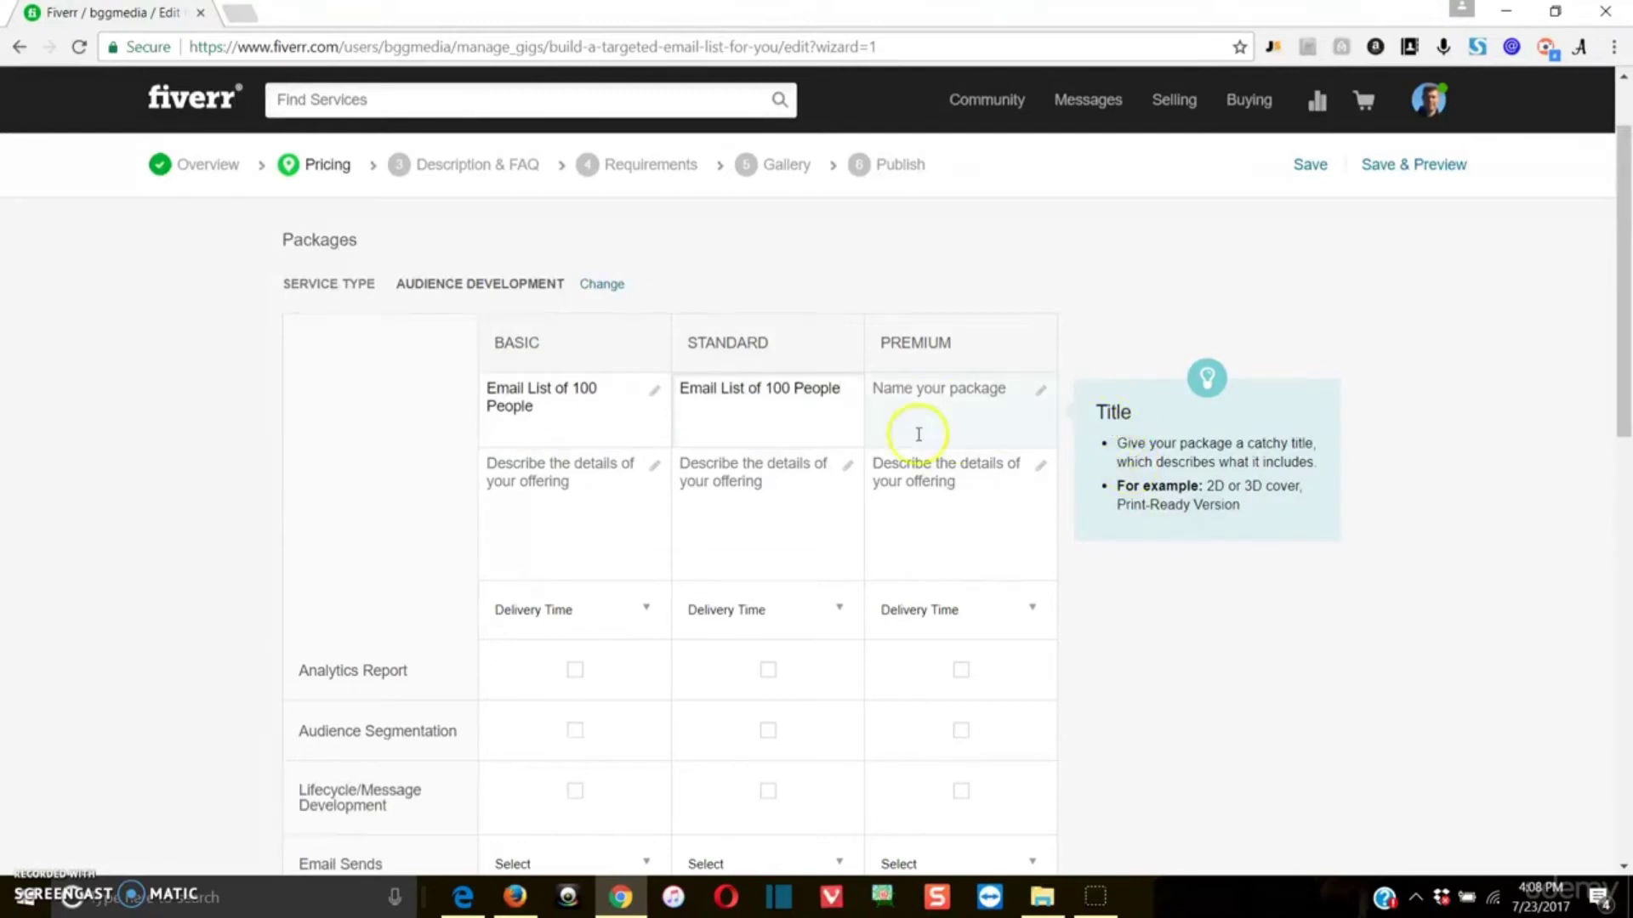
pyautogui.click(941, 400)
pyautogui.hotkey('ctrl', 'v')
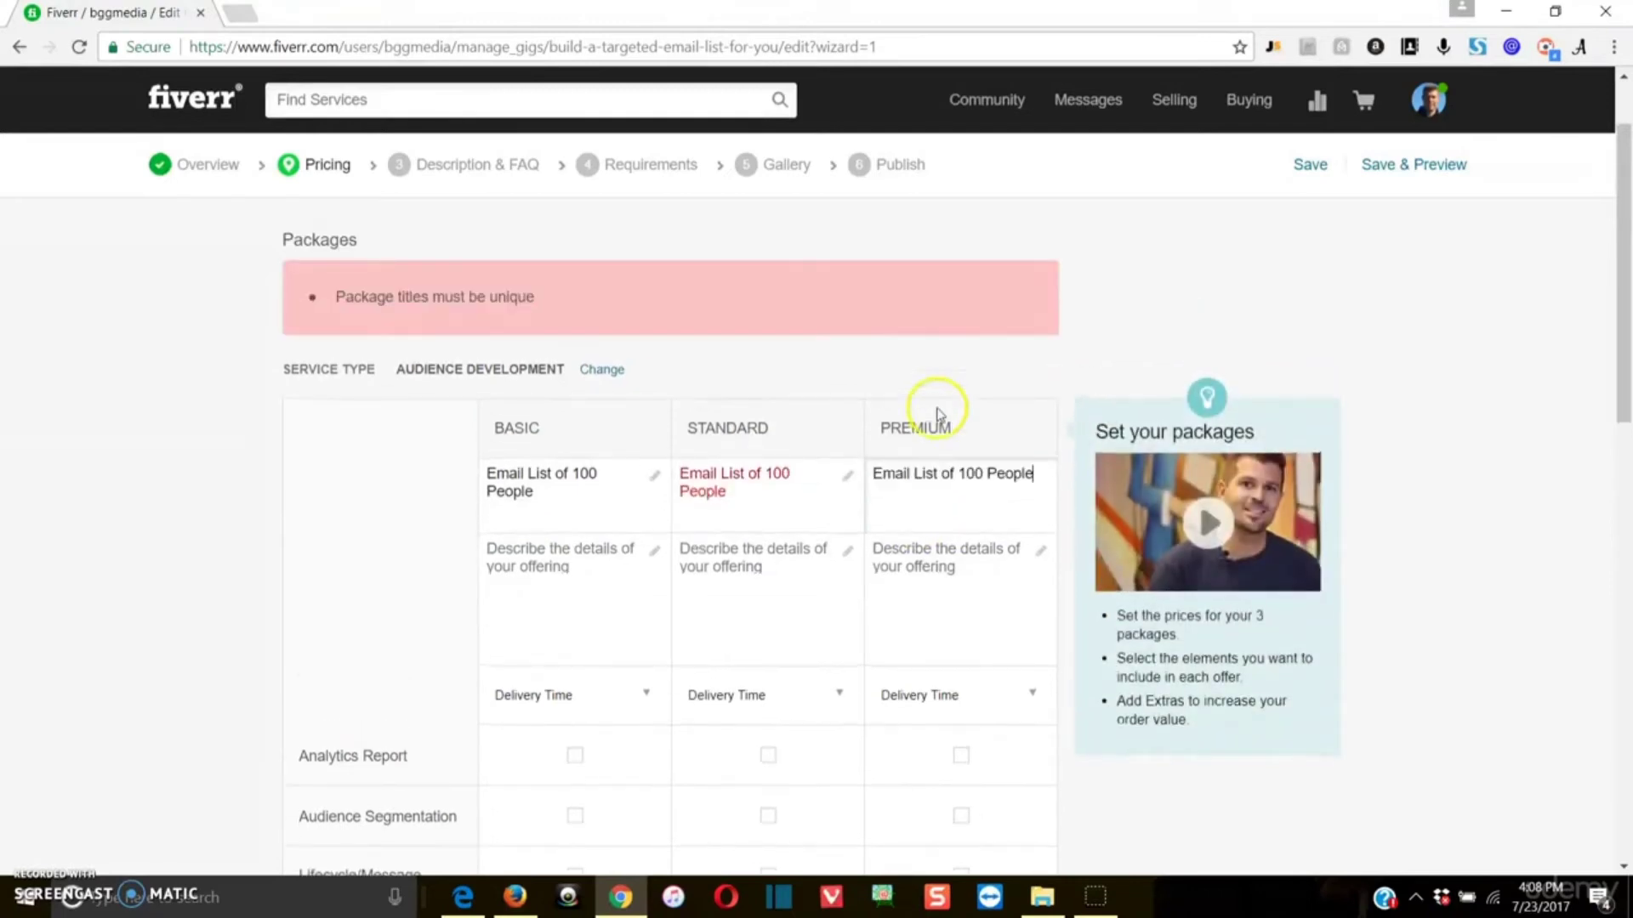
pyautogui.click(795, 478)
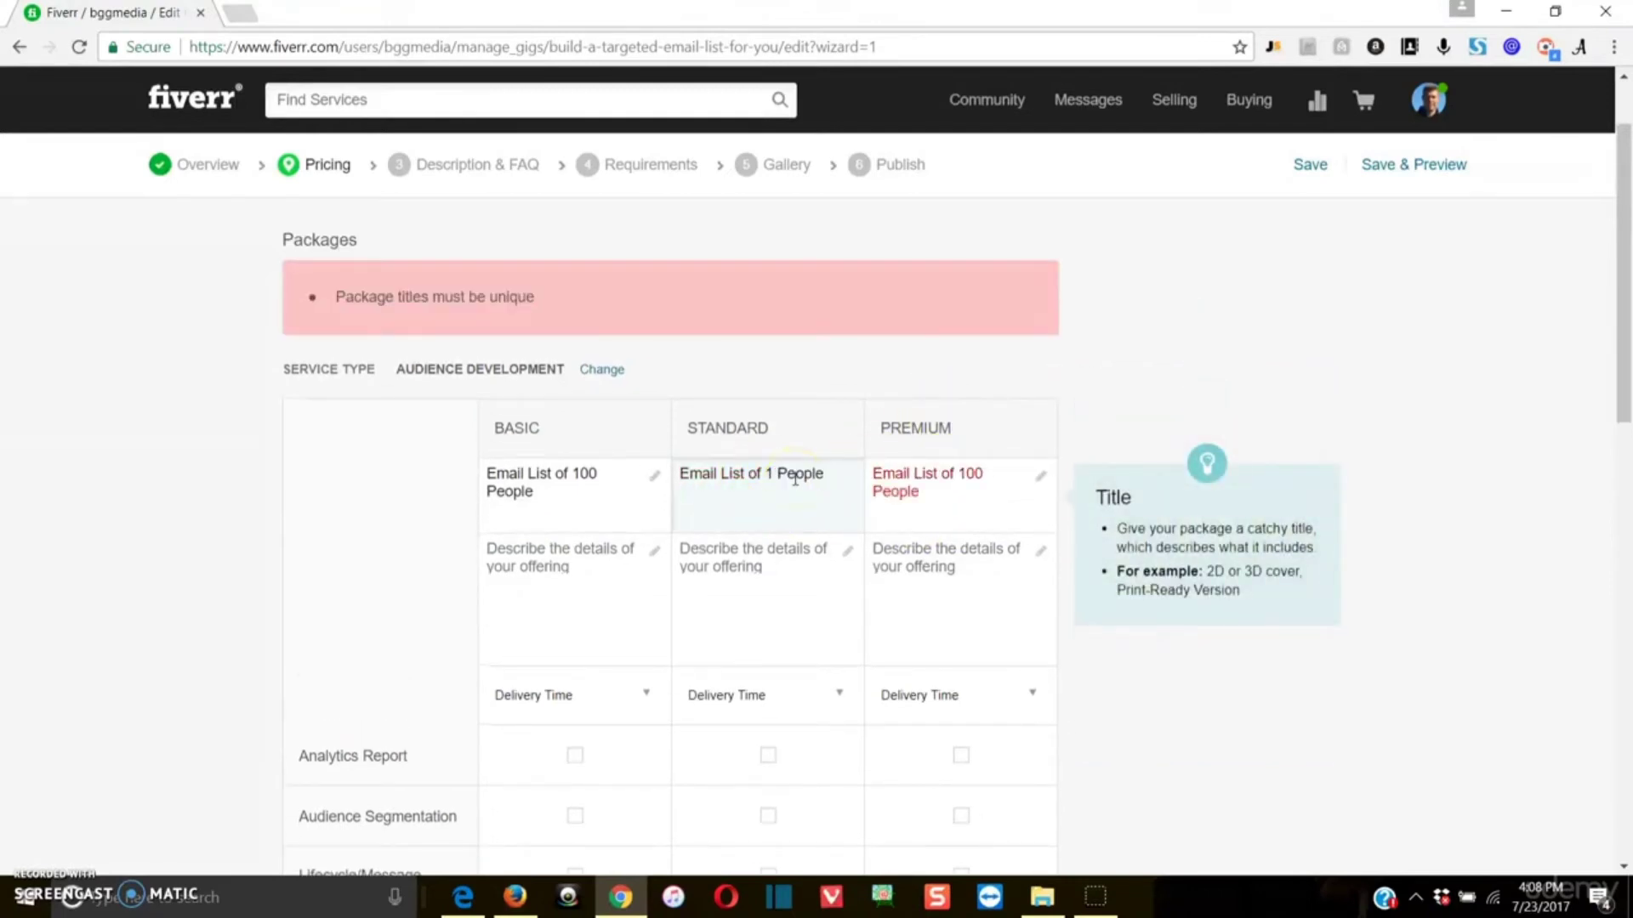
# Step: Set the Basic package's price to $5
pyautogui.scroll(-1, 576, 473)
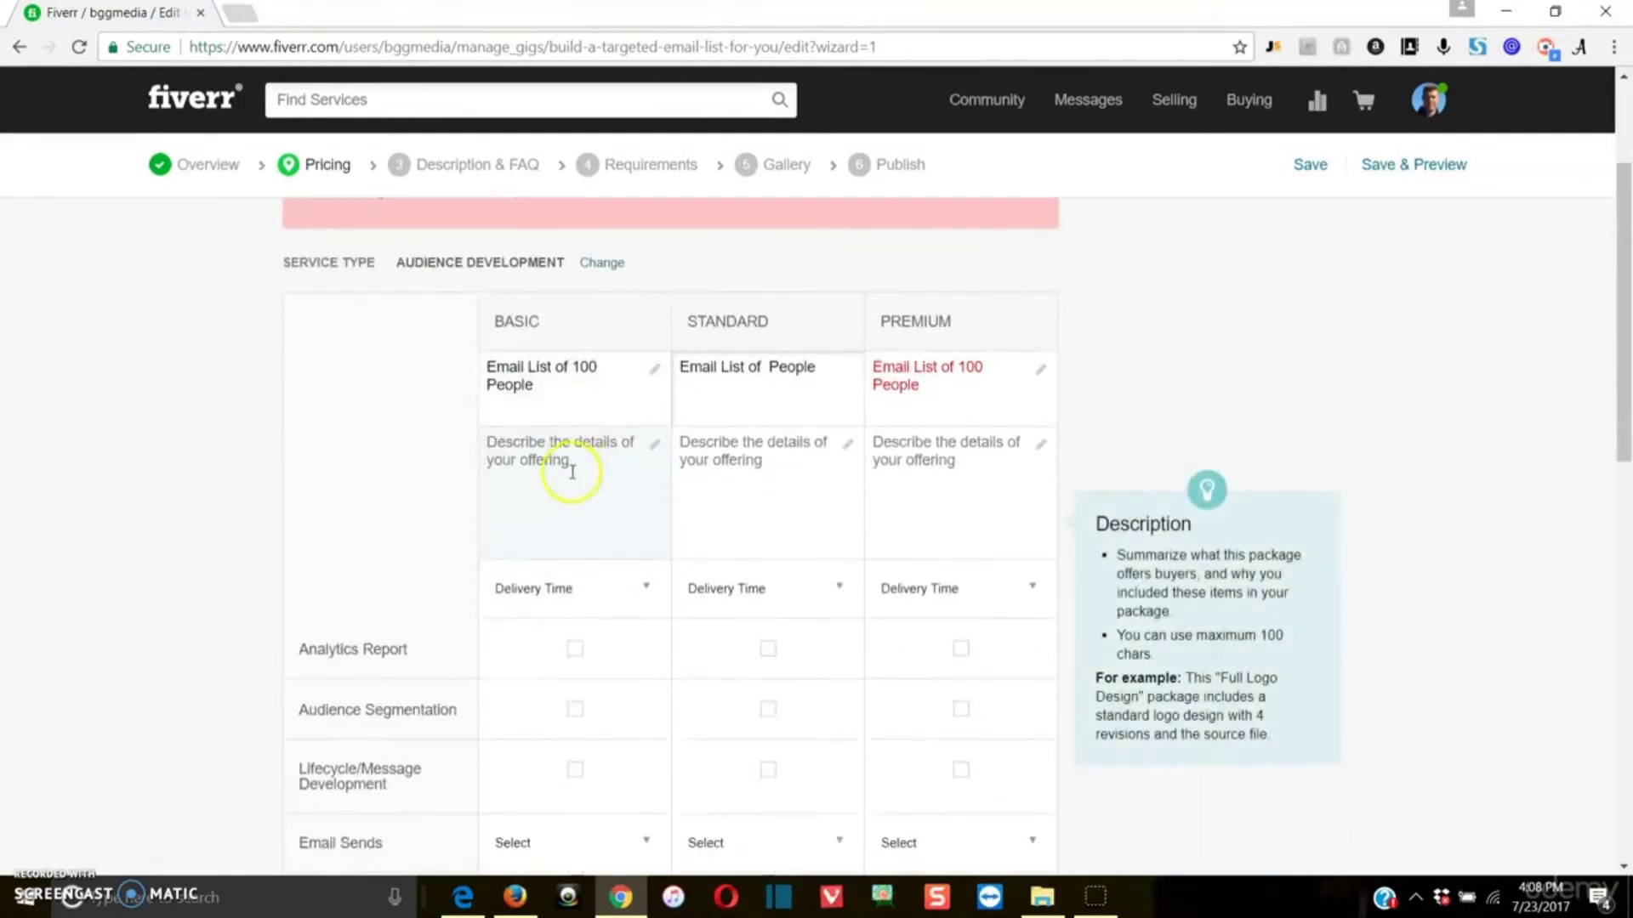
pyautogui.scroll(-1, 528, 443)
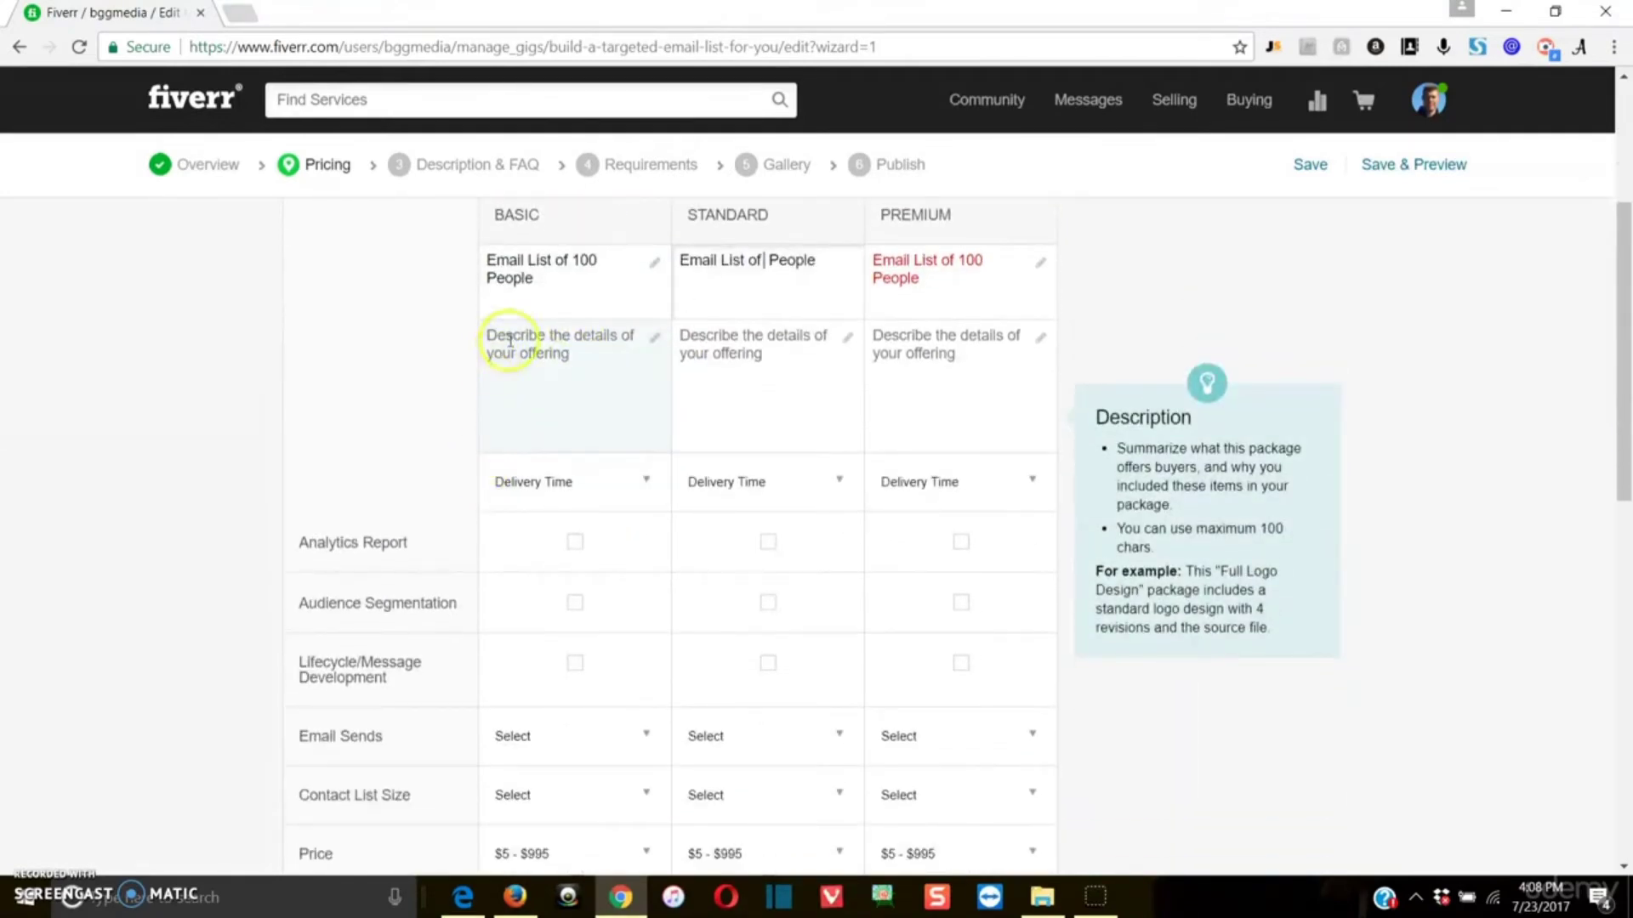
pyautogui.scroll(-2, 515, 408)
pyautogui.click(587, 643)
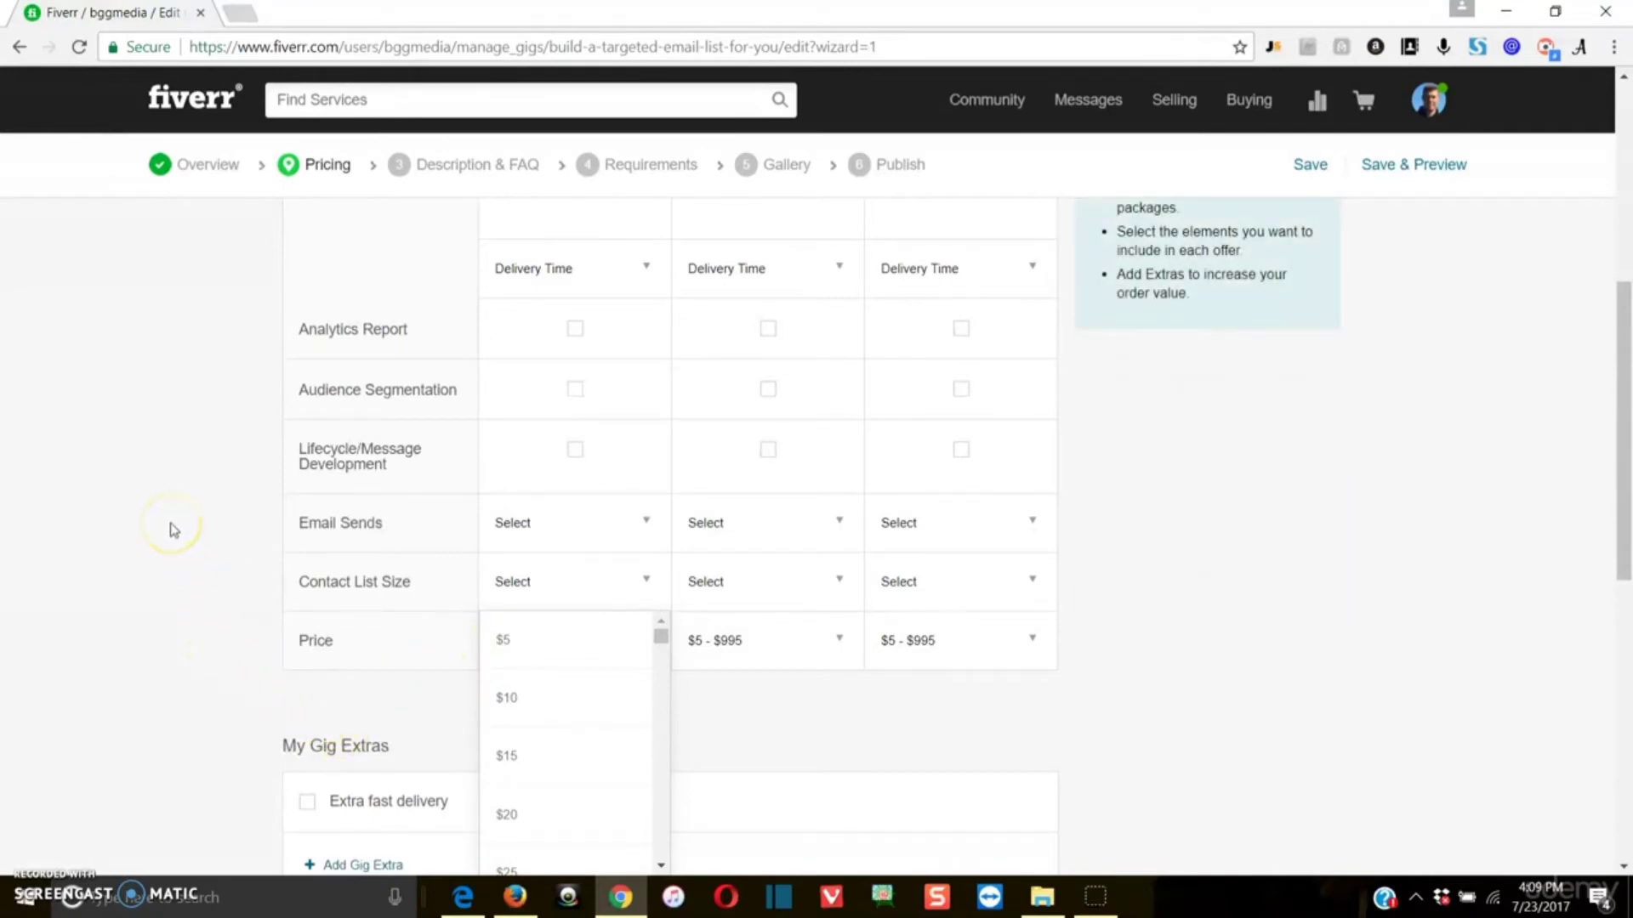
pyautogui.click(544, 641)
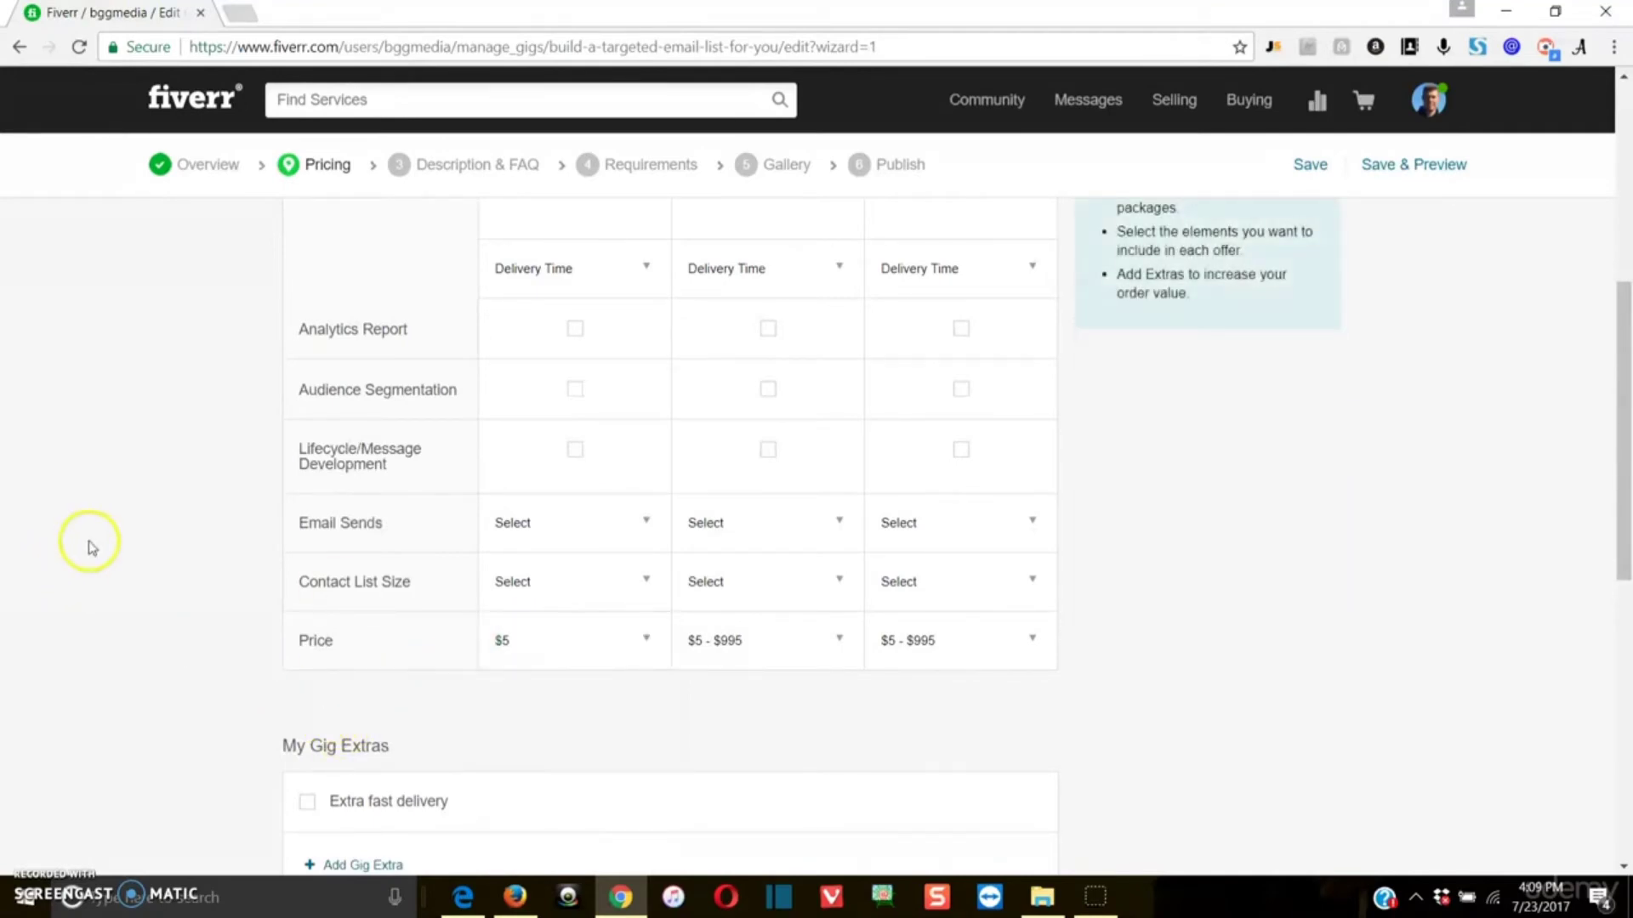
pyautogui.scroll(1, 93, 551)
pyautogui.scroll(1, 100, 554)
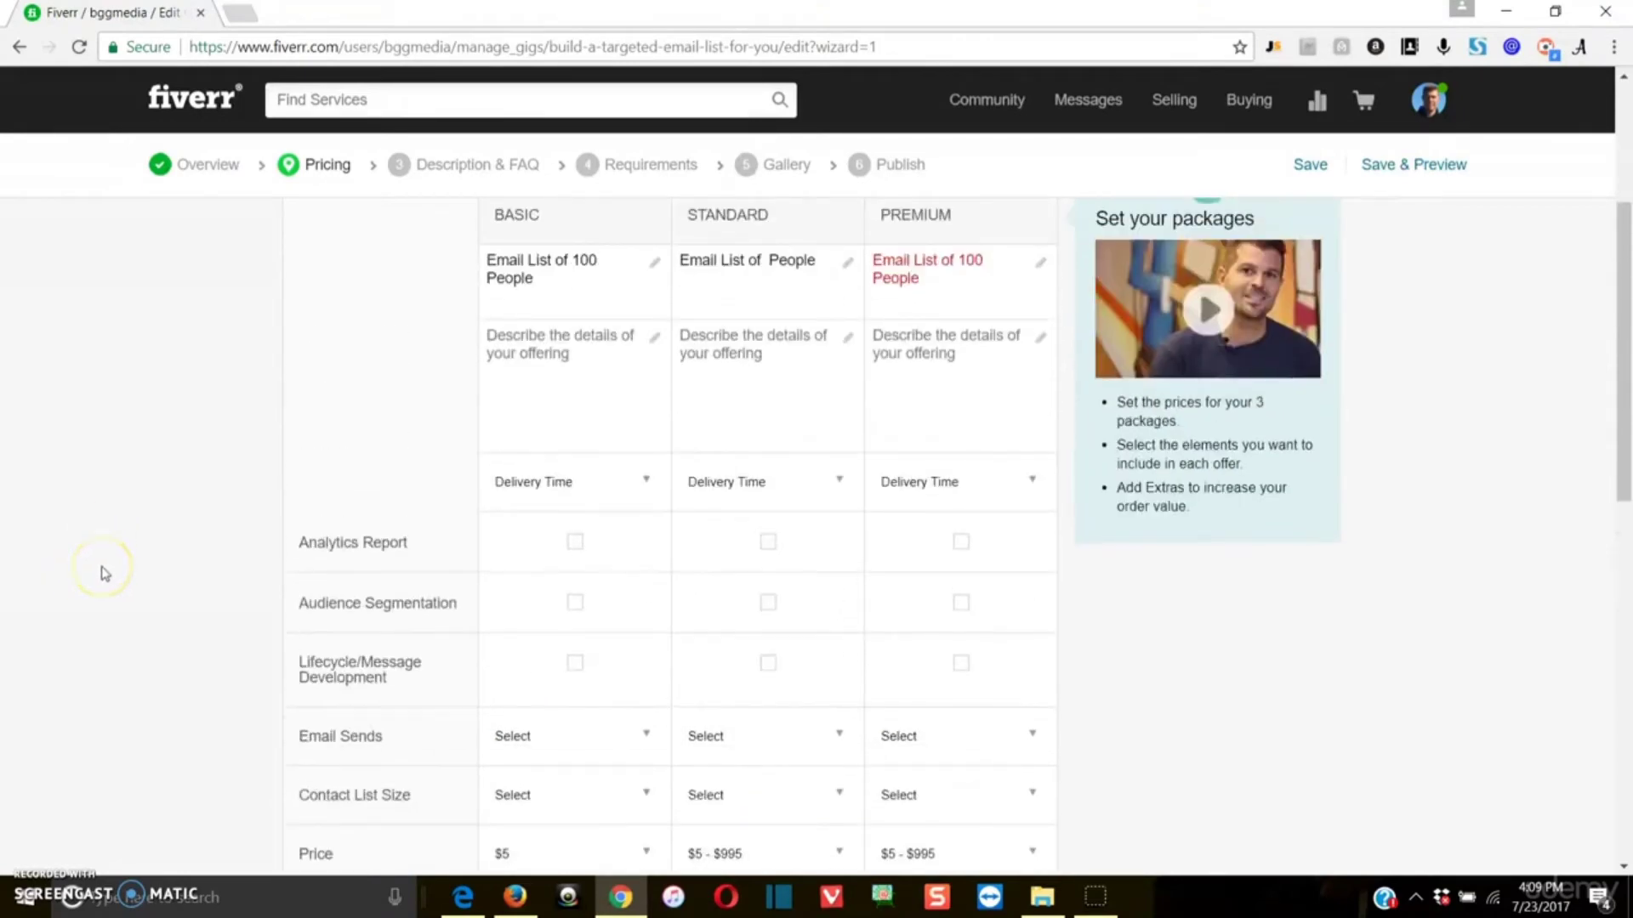
pyautogui.scroll(1, 102, 572)
pyautogui.scroll(-2, 102, 572)
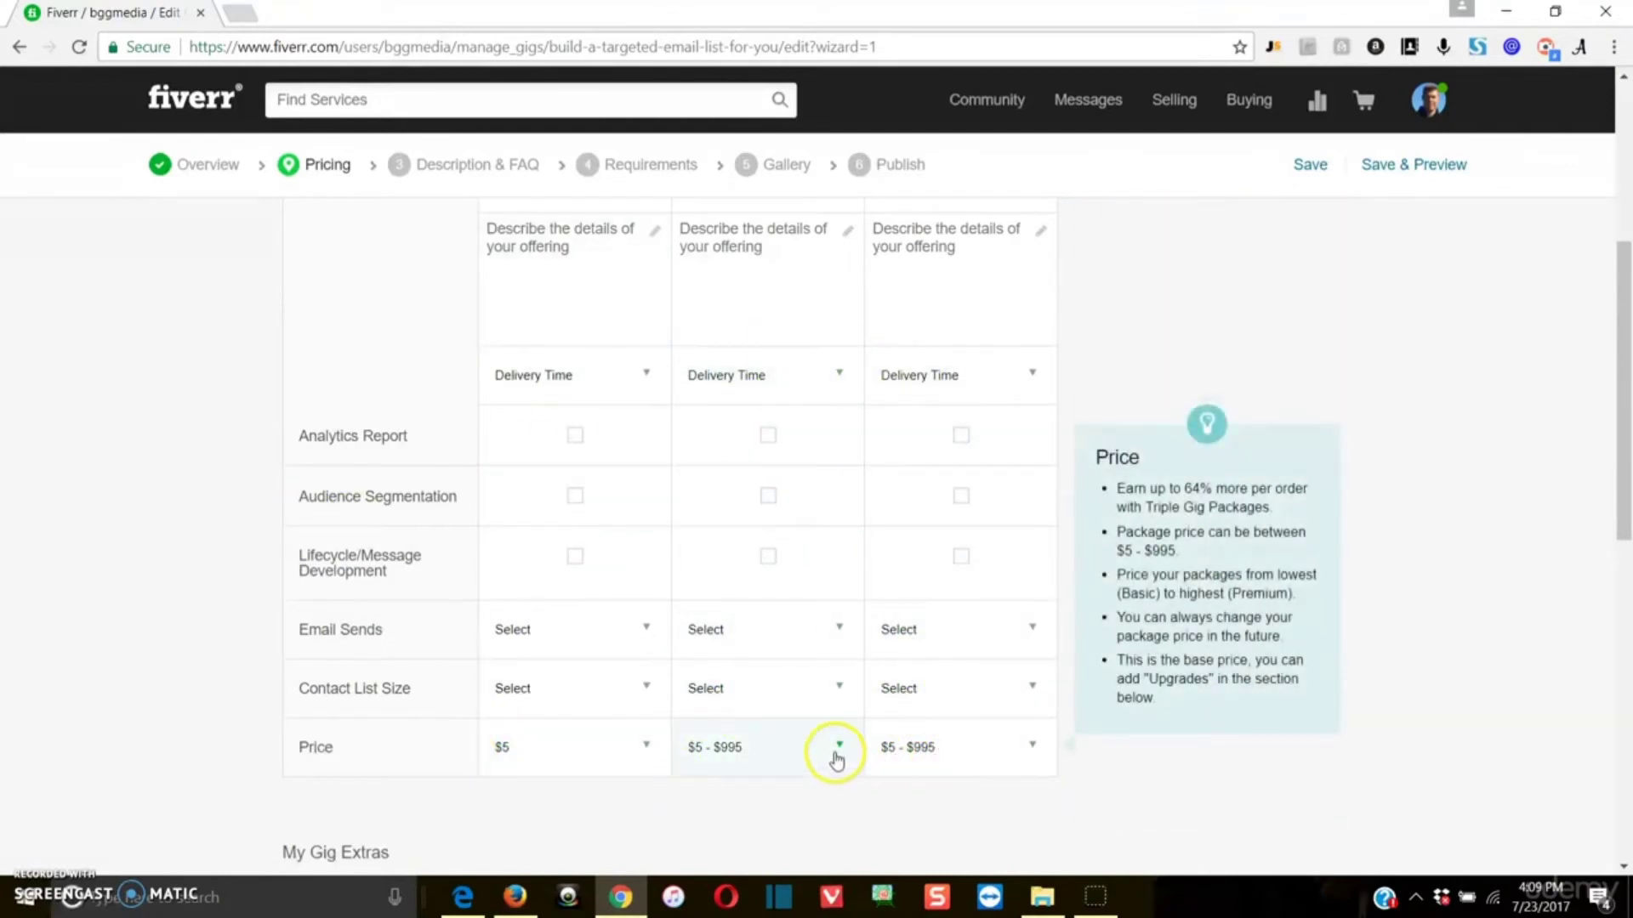
# Step: Rename the Standard package as "Email List of 250 People" and the Premium package as "Email List of 1000 People"
pyautogui.scroll(3, 576, 722)
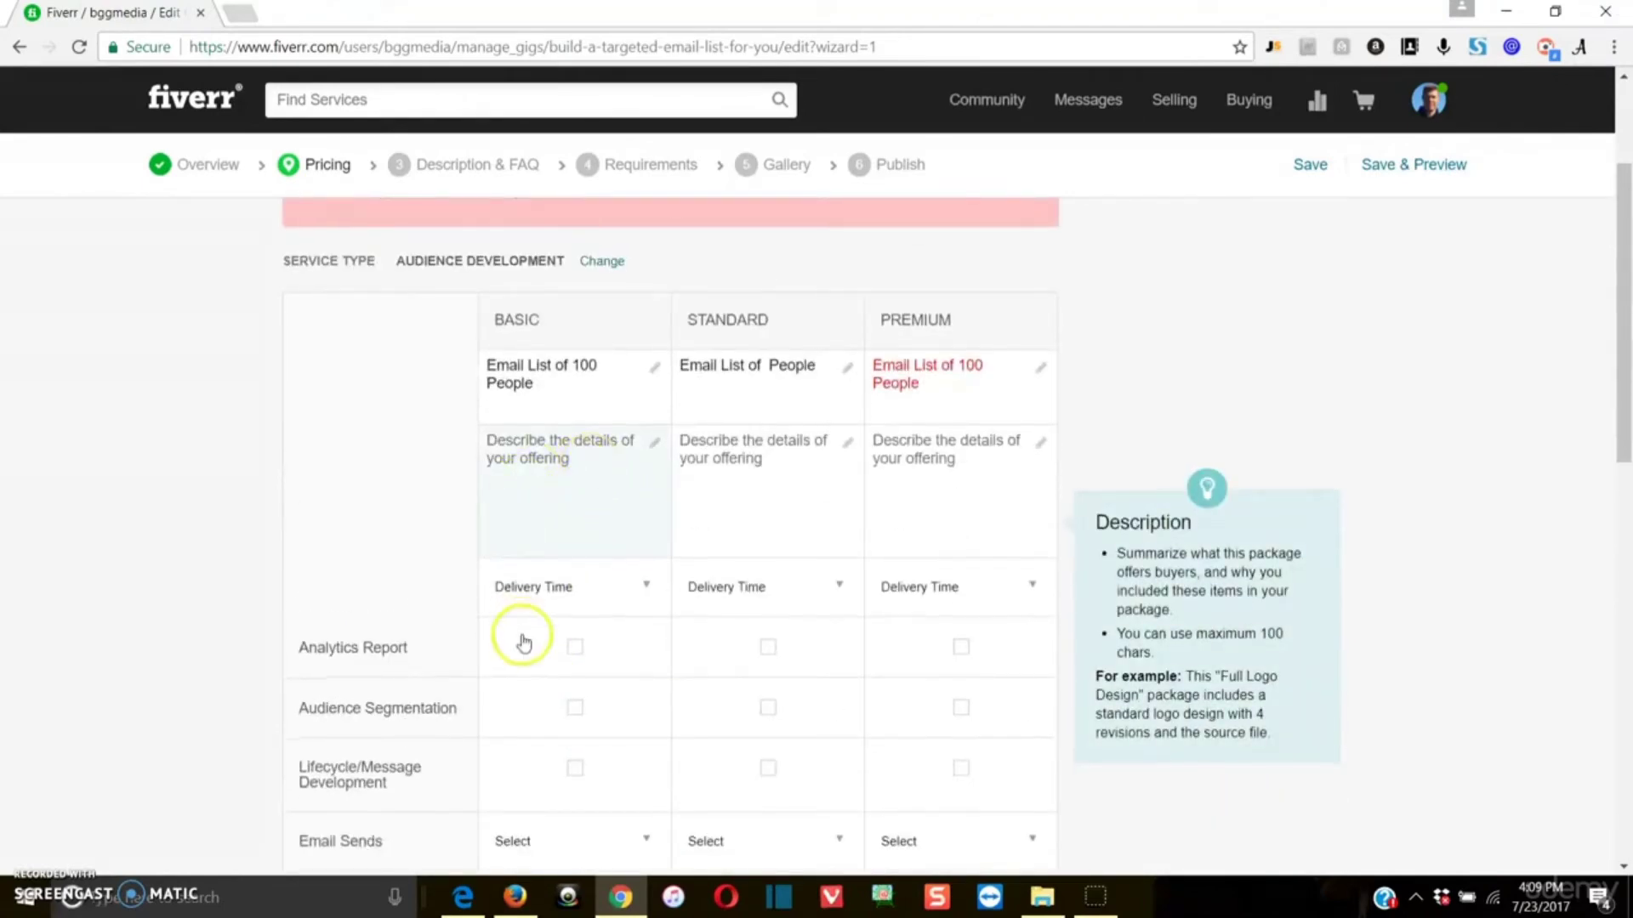
pyautogui.scroll(-3, 521, 641)
pyautogui.scroll(3, 523, 671)
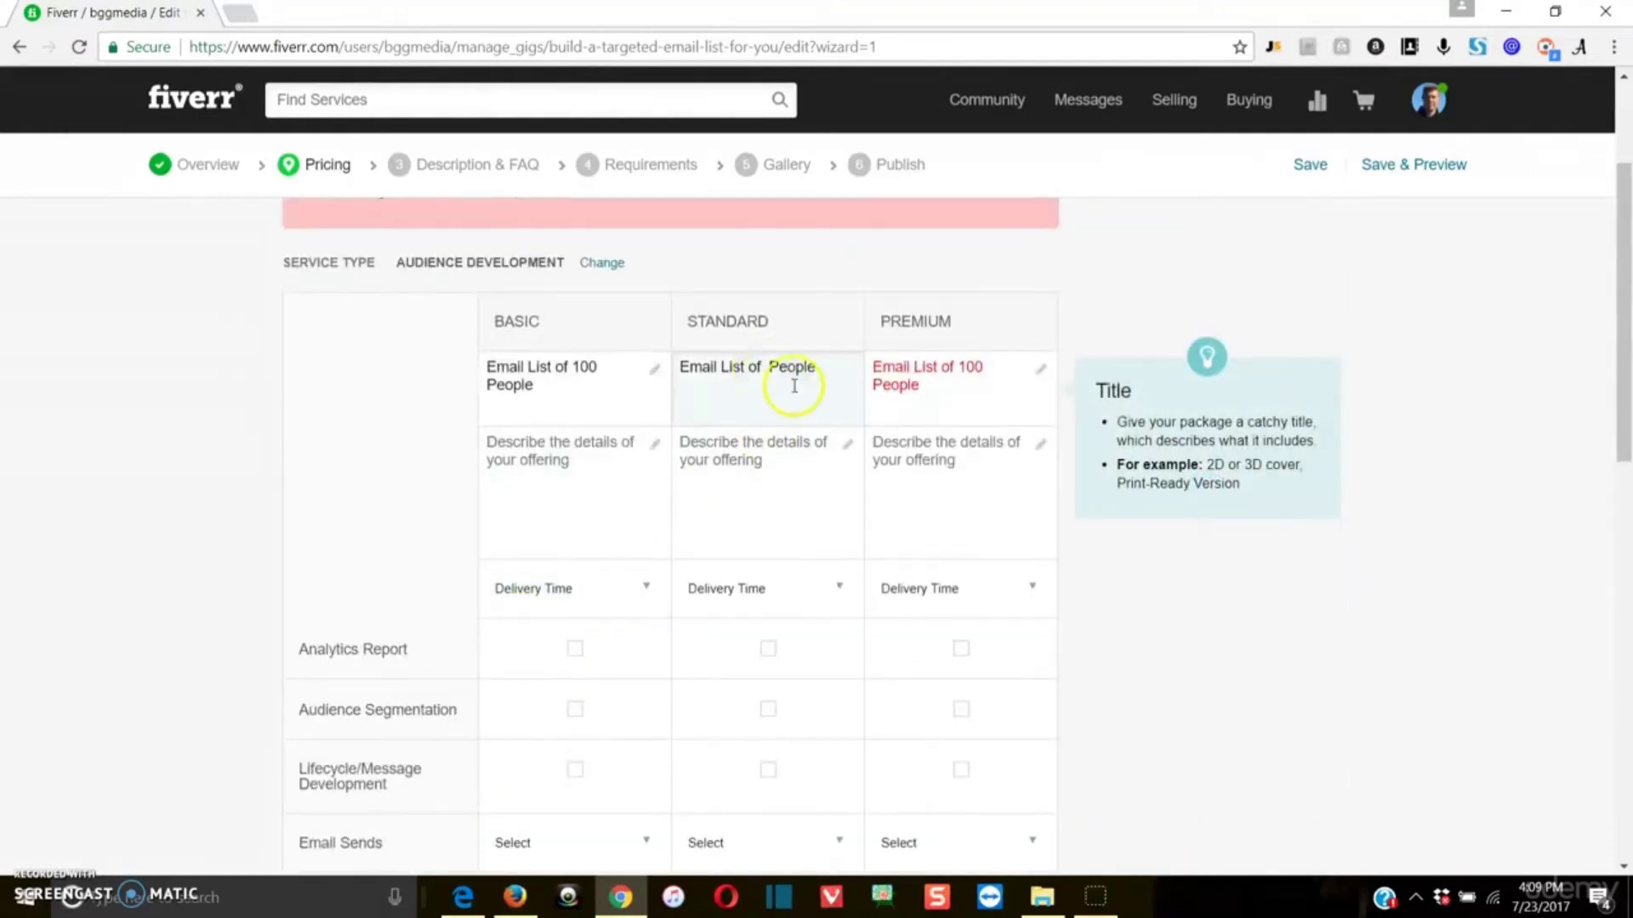
pyautogui.scroll(-2, 601, 692)
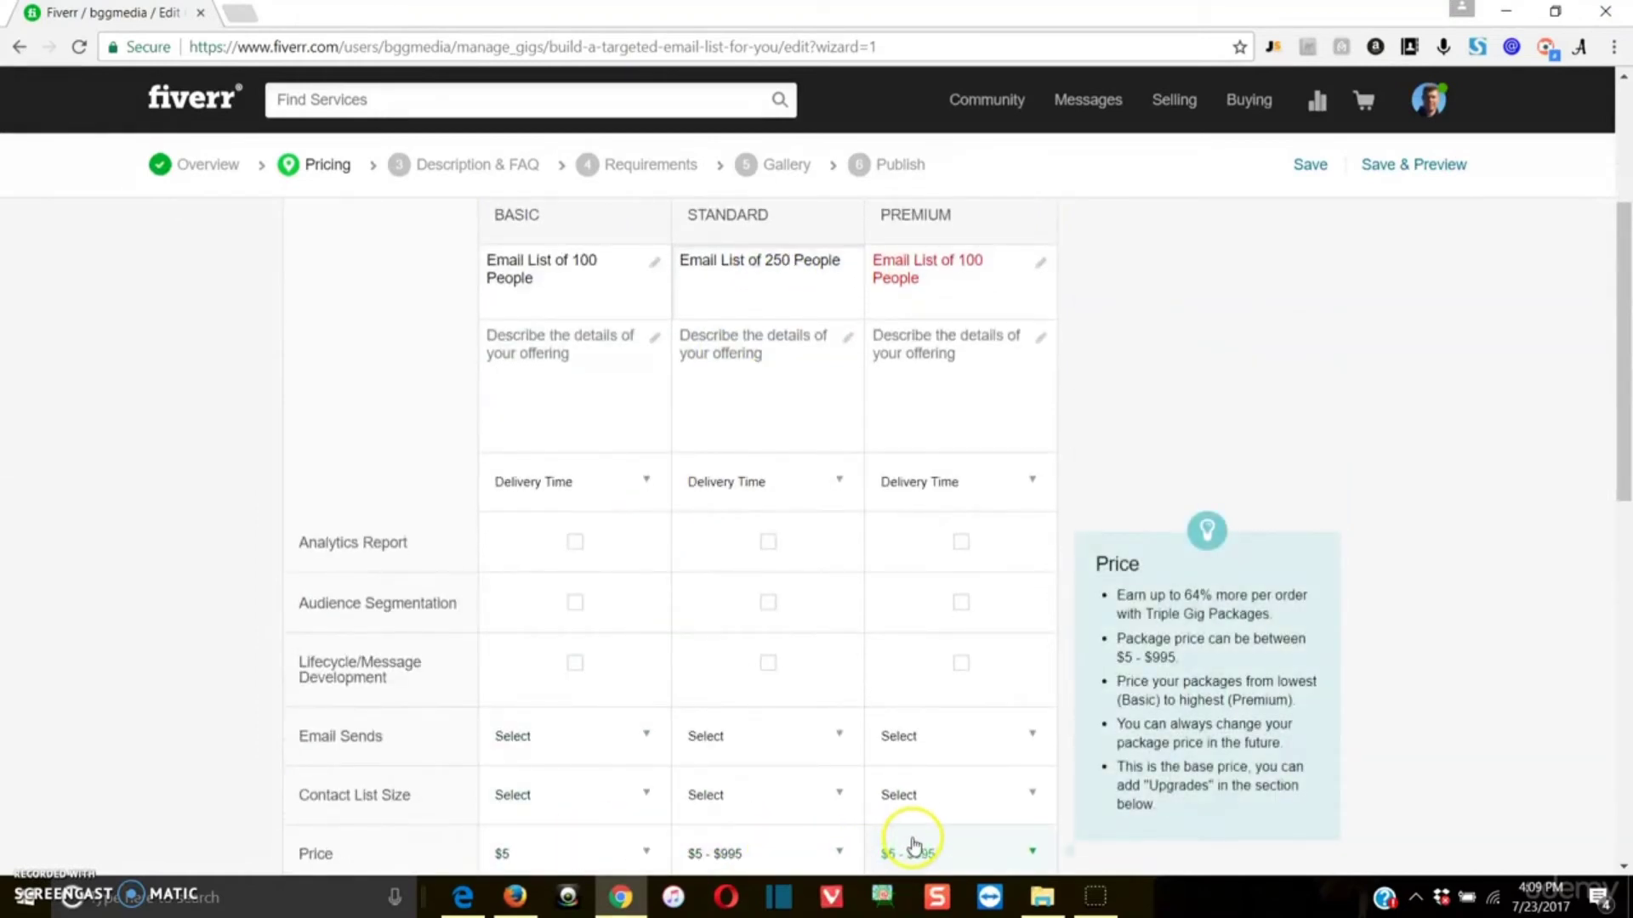
pyautogui.click(981, 281)
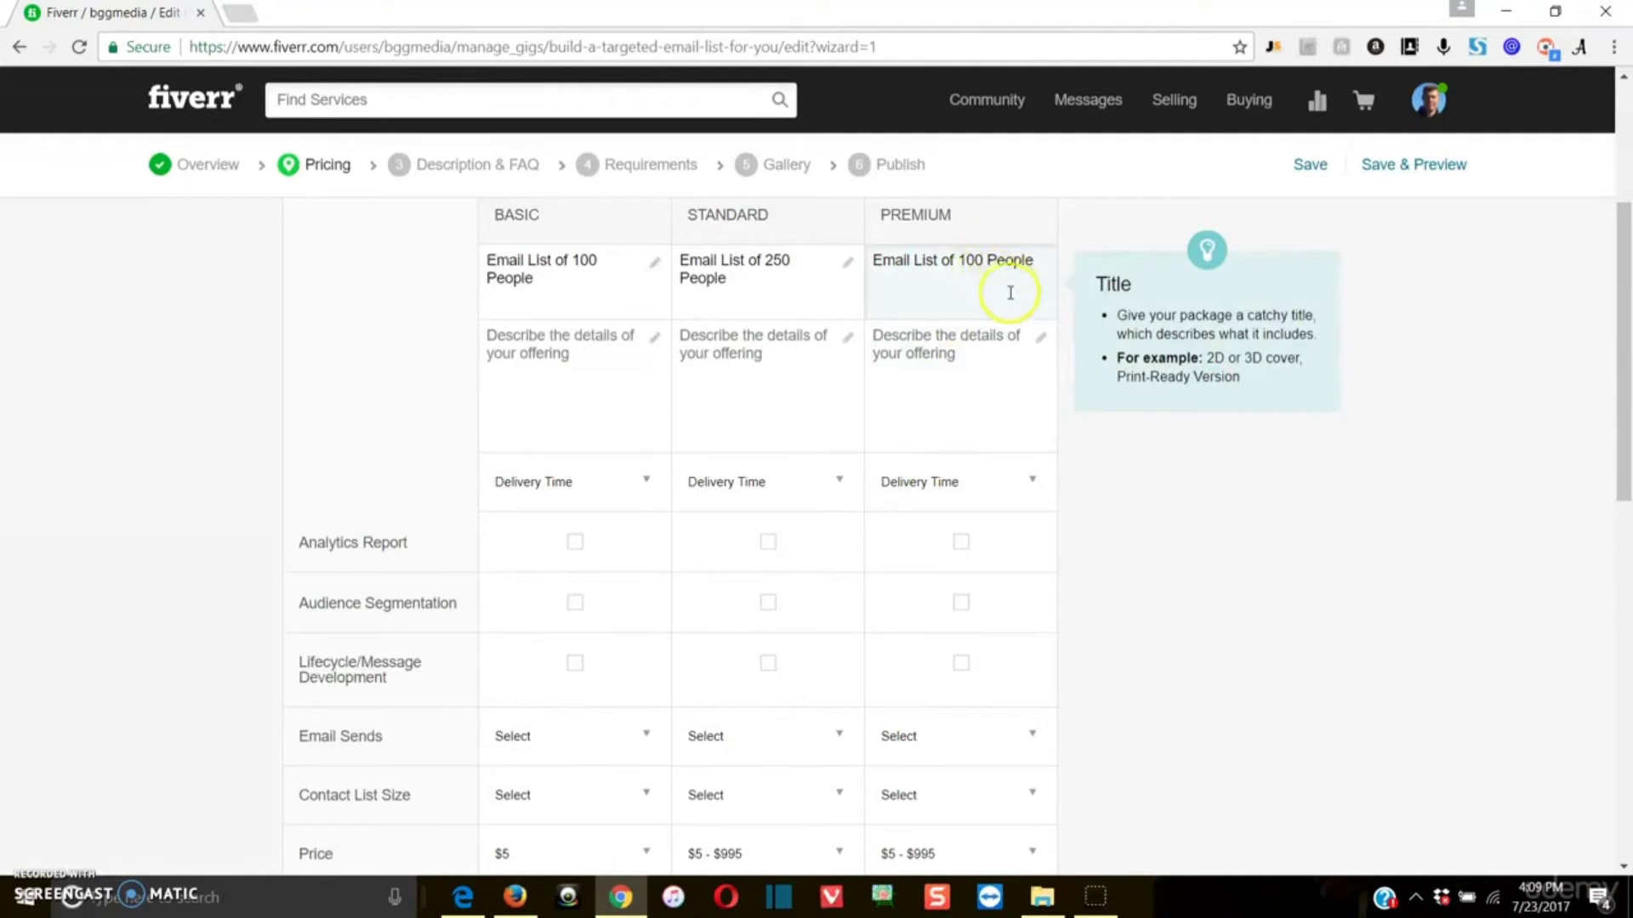
pyautogui.click(193, 320)
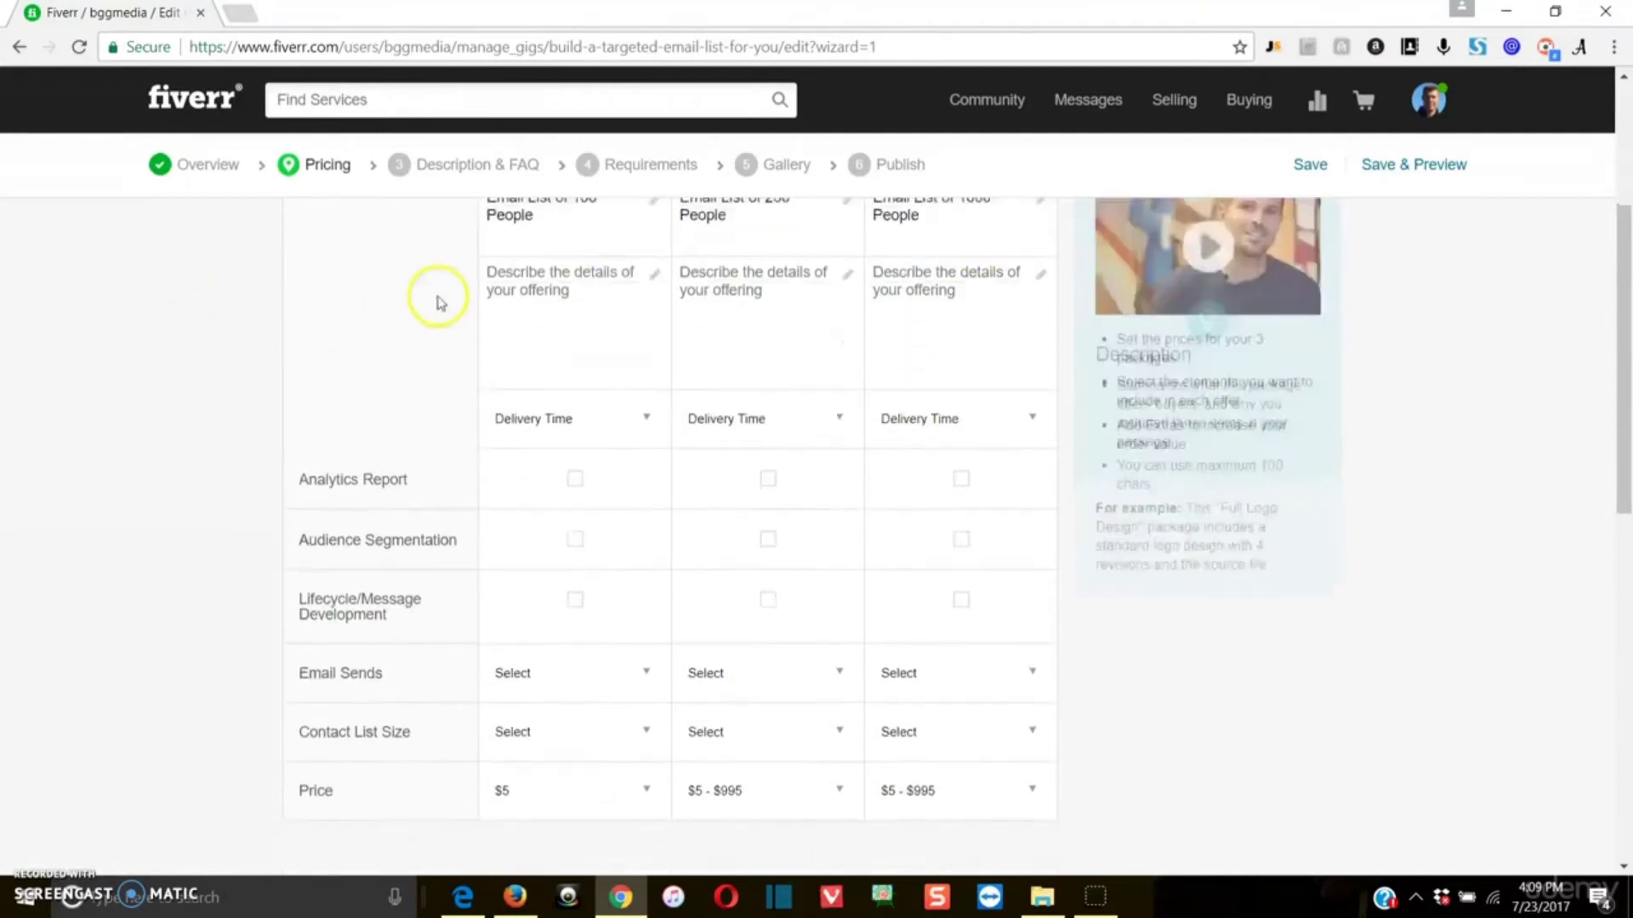
pyautogui.scroll(1, 496, 324)
pyautogui.scroll(2, 496, 325)
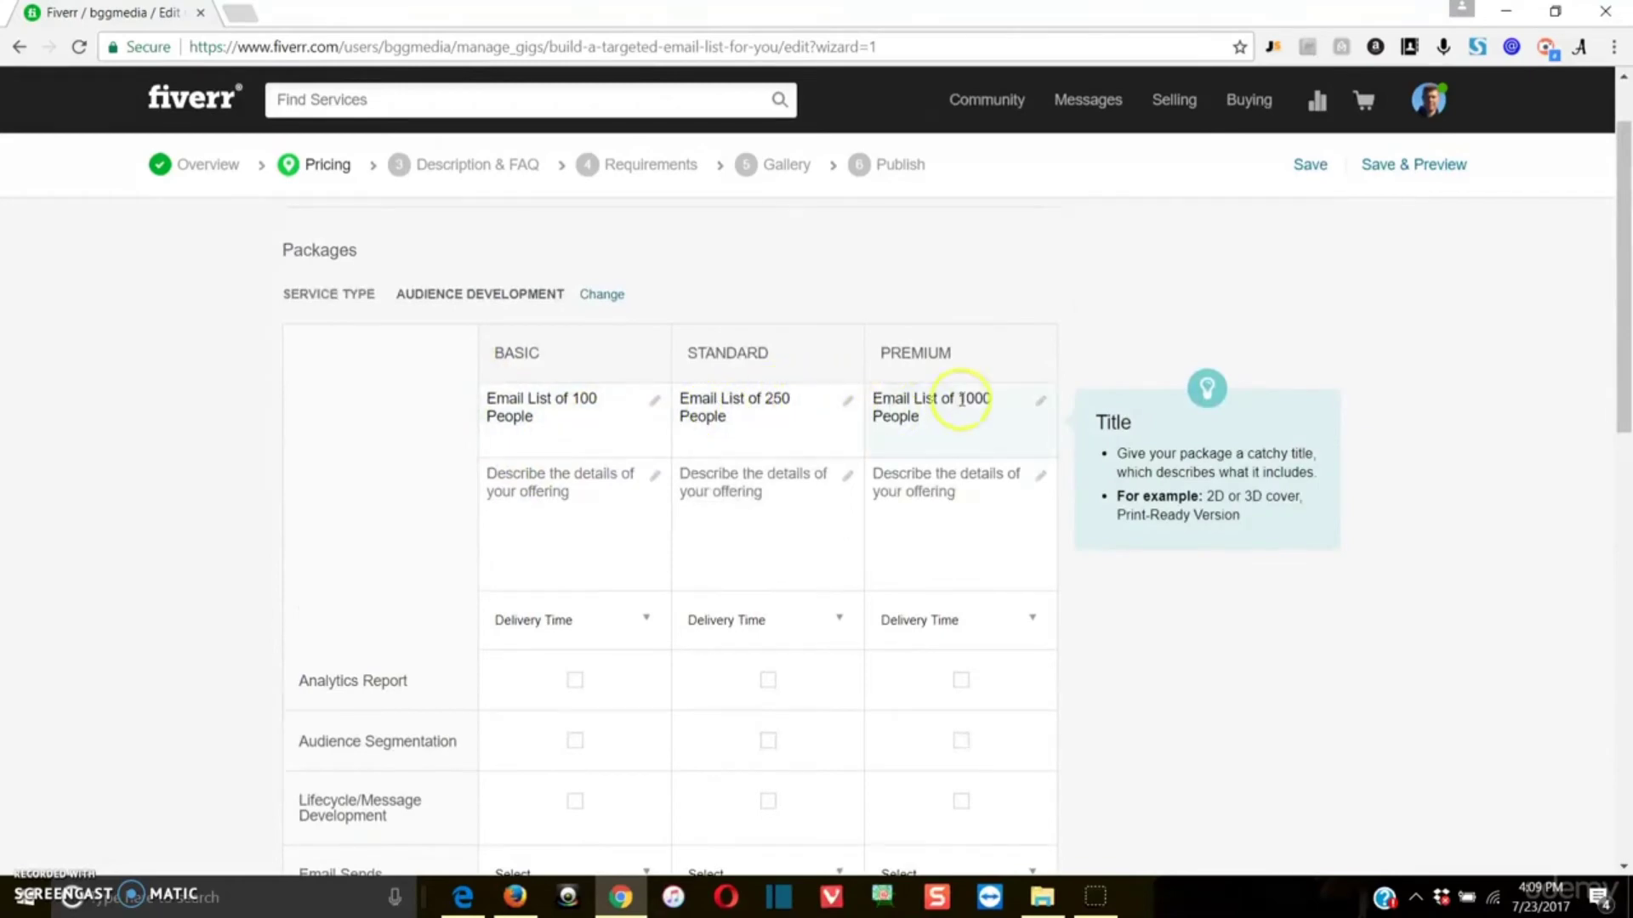
# Step: Set the Premium package's price to $15
pyautogui.scroll(-4, 1063, 700)
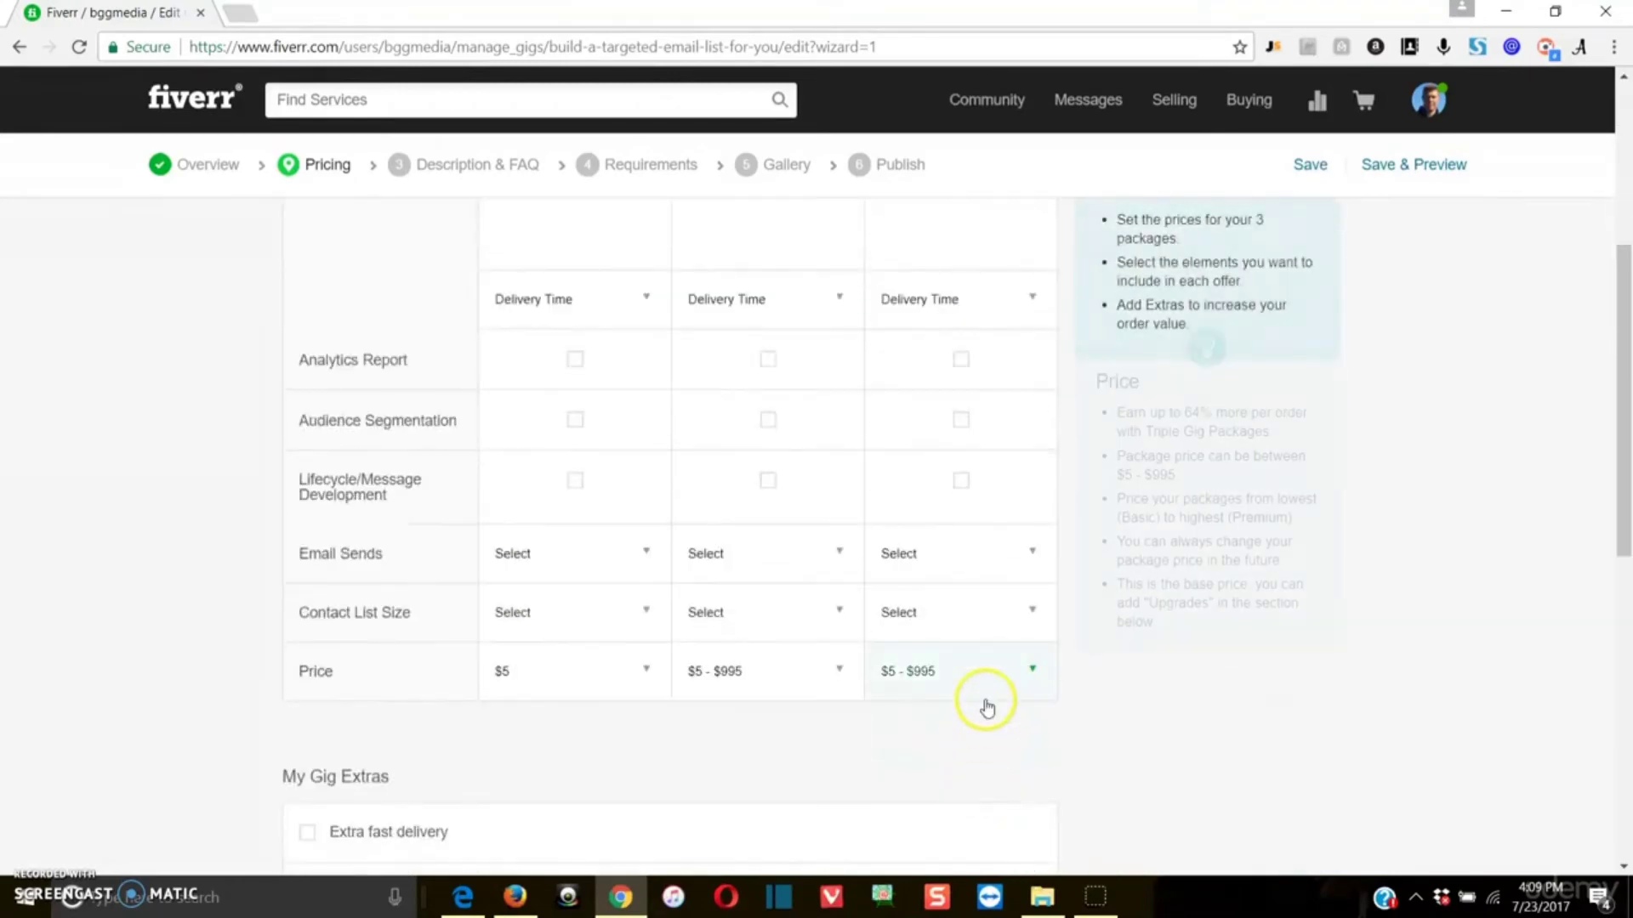
pyautogui.click(986, 685)
pyautogui.click(970, 784)
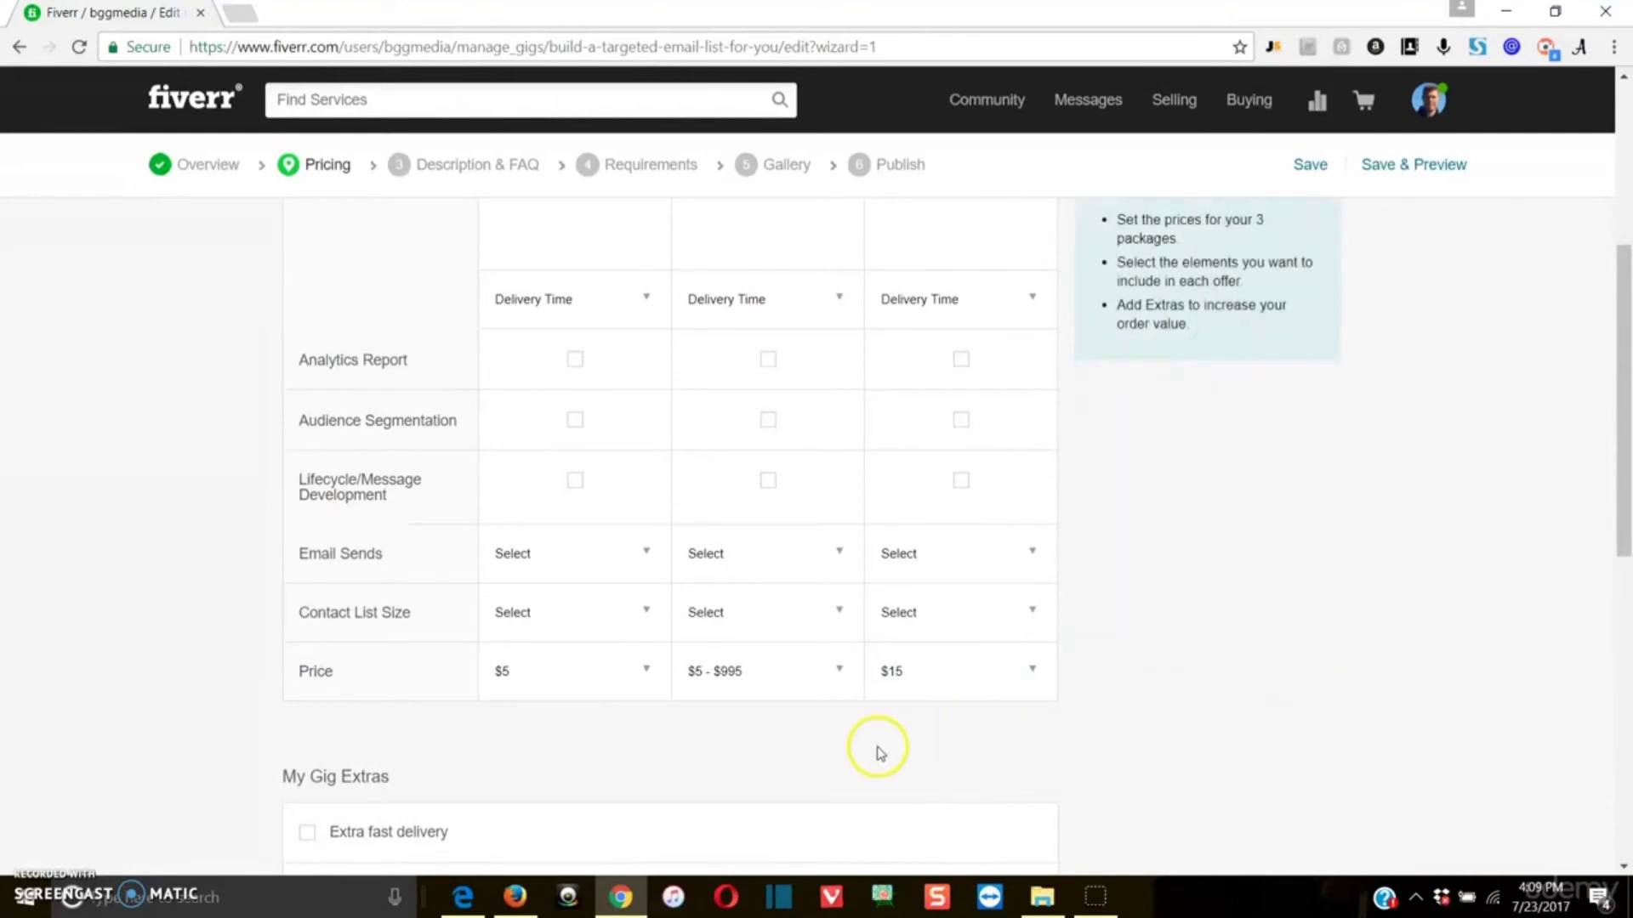
# Step: Describe the Basic package as "I will build you a targeted email list around a topic/niche of your choice"
pyautogui.scroll(4, 1175, 693)
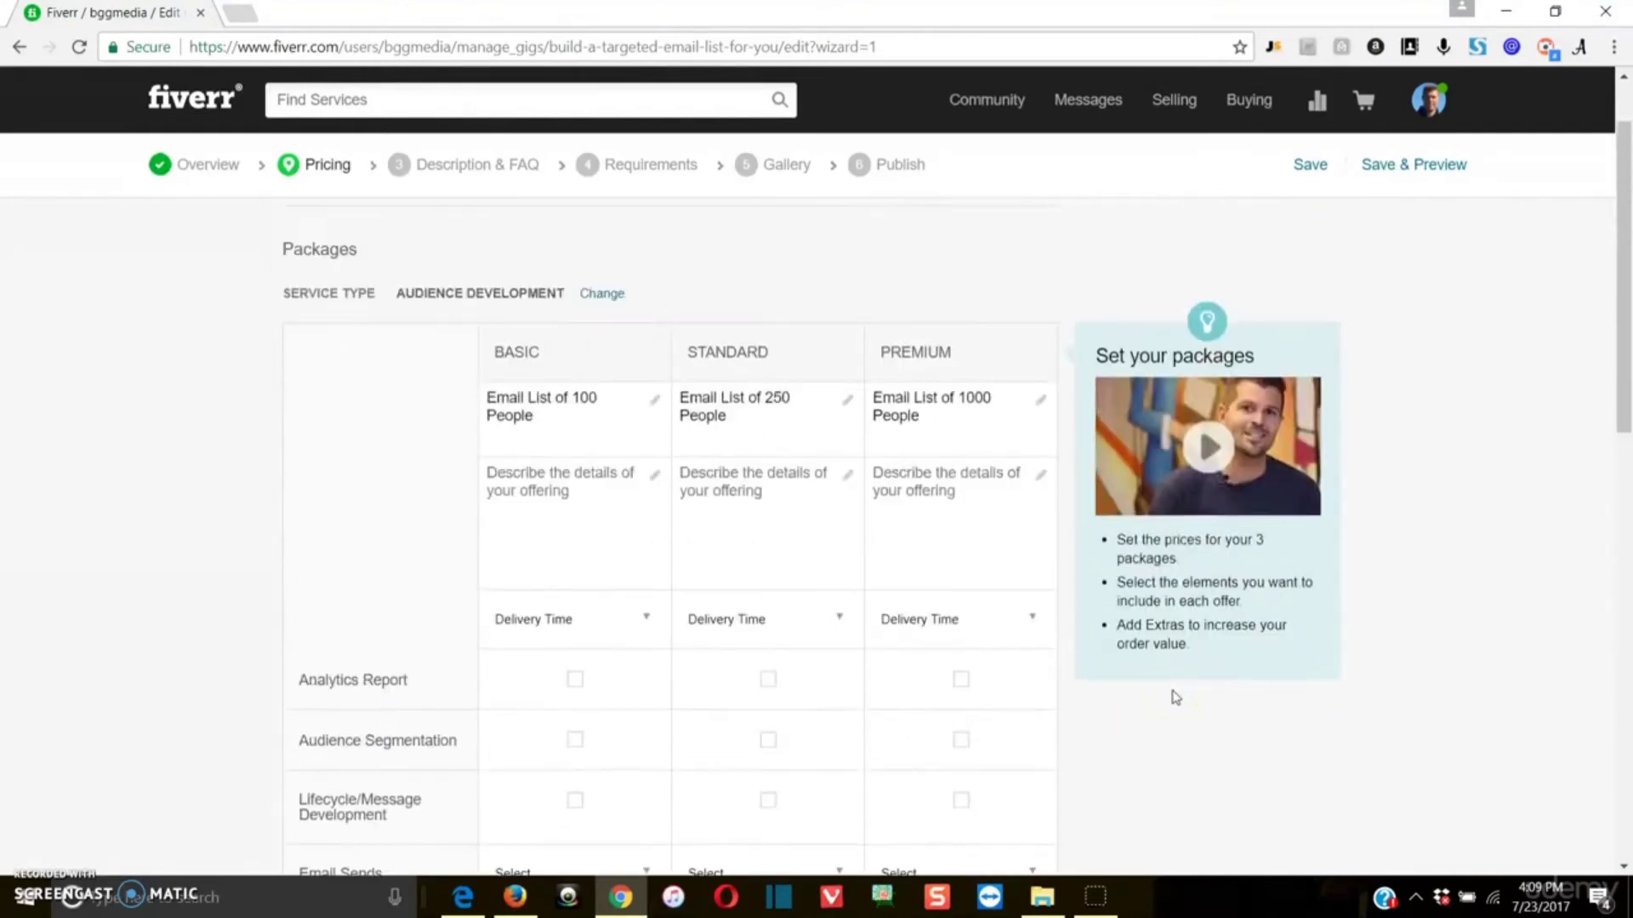
pyautogui.scroll(-1, 1175, 693)
pyautogui.scroll(-1, 1174, 697)
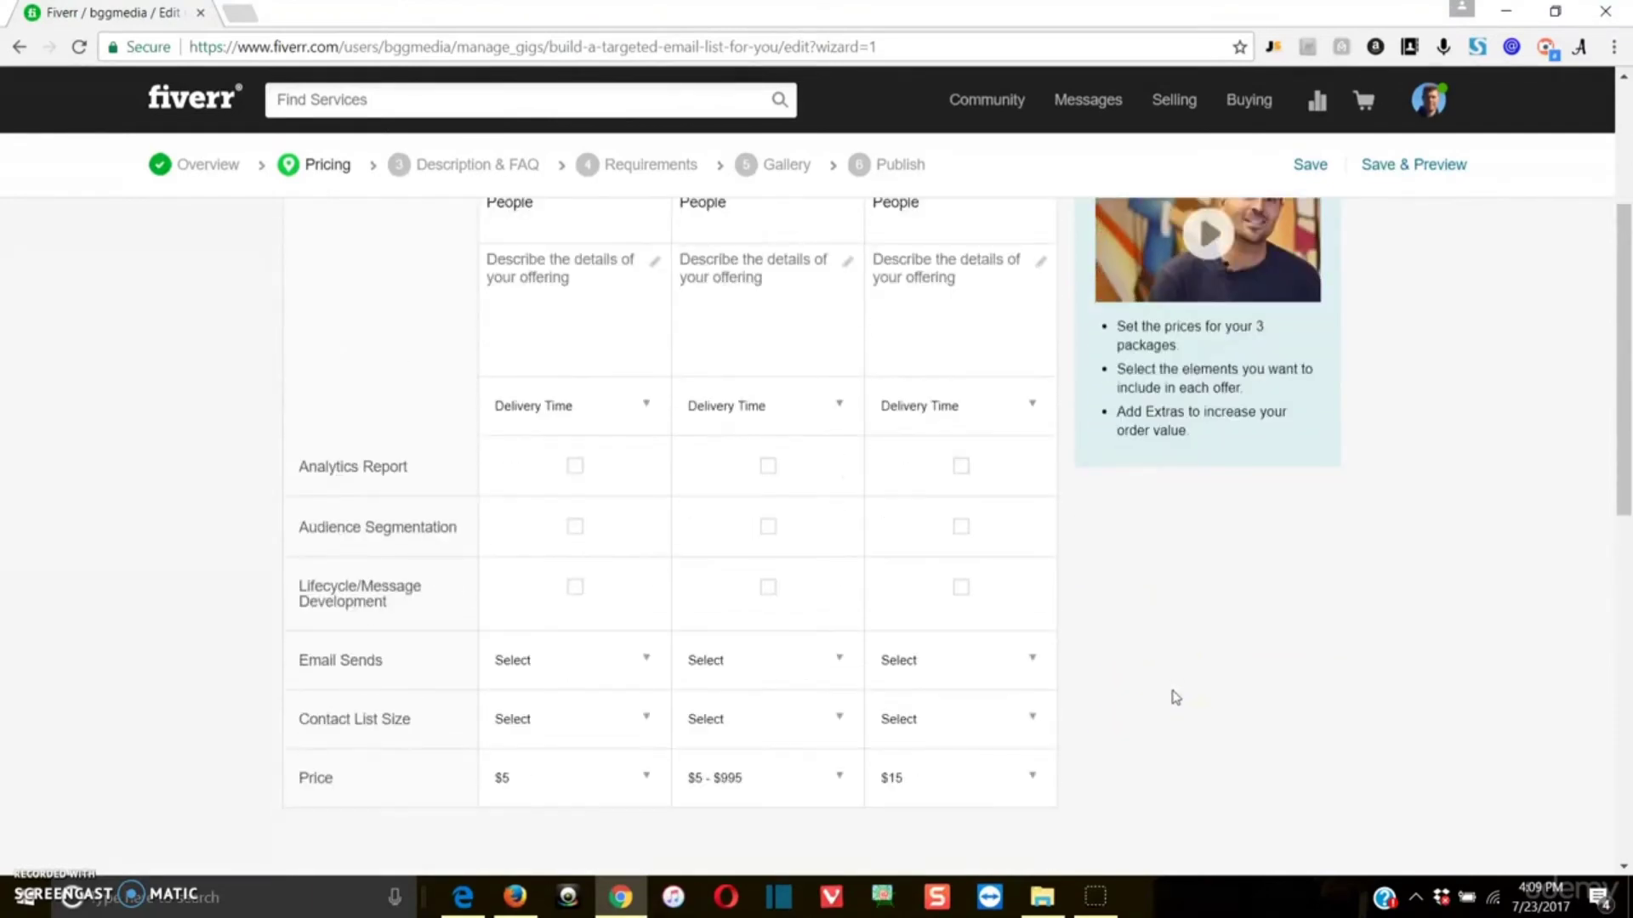
pyautogui.scroll(2, 735, 791)
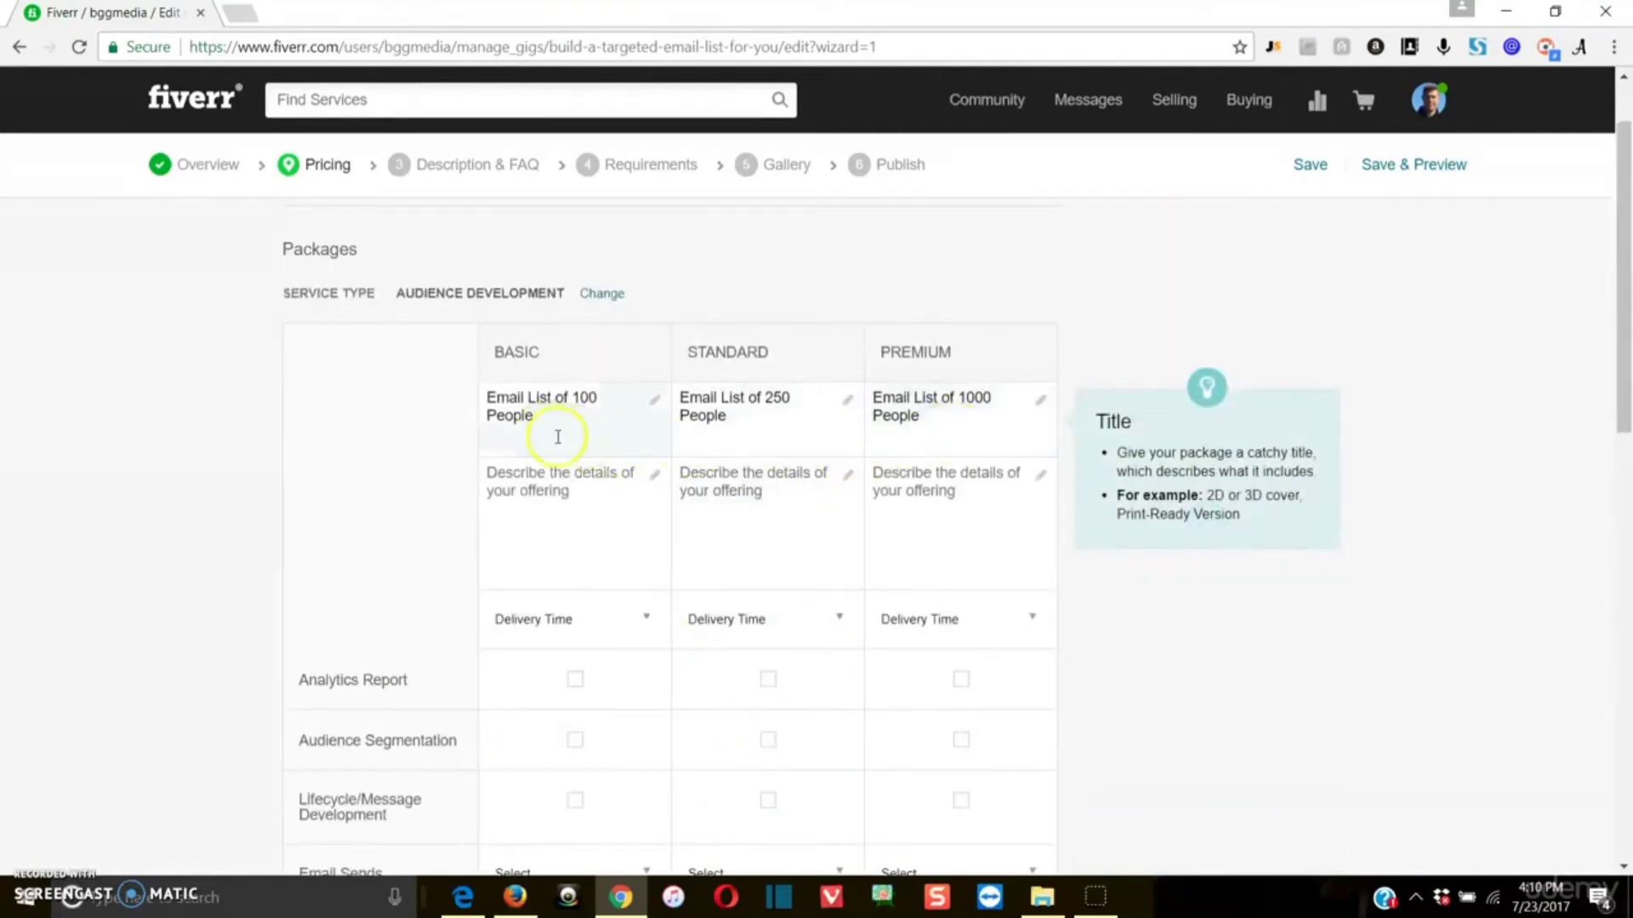
pyautogui.scroll(-1, 596, 459)
pyautogui.click(636, 519)
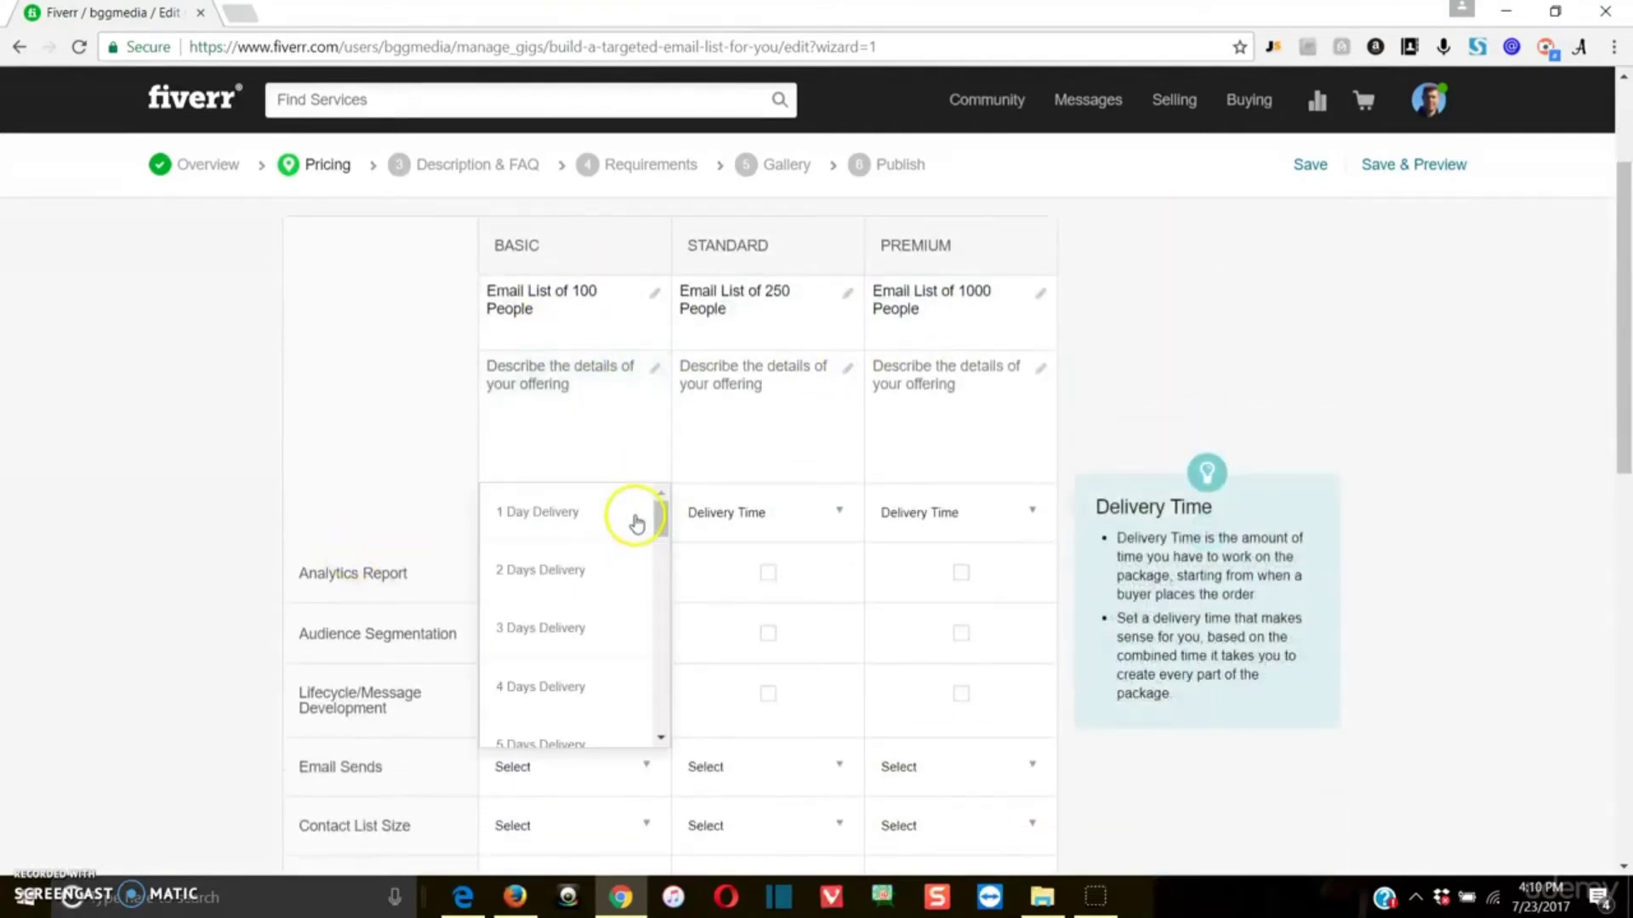
pyautogui.click(596, 393)
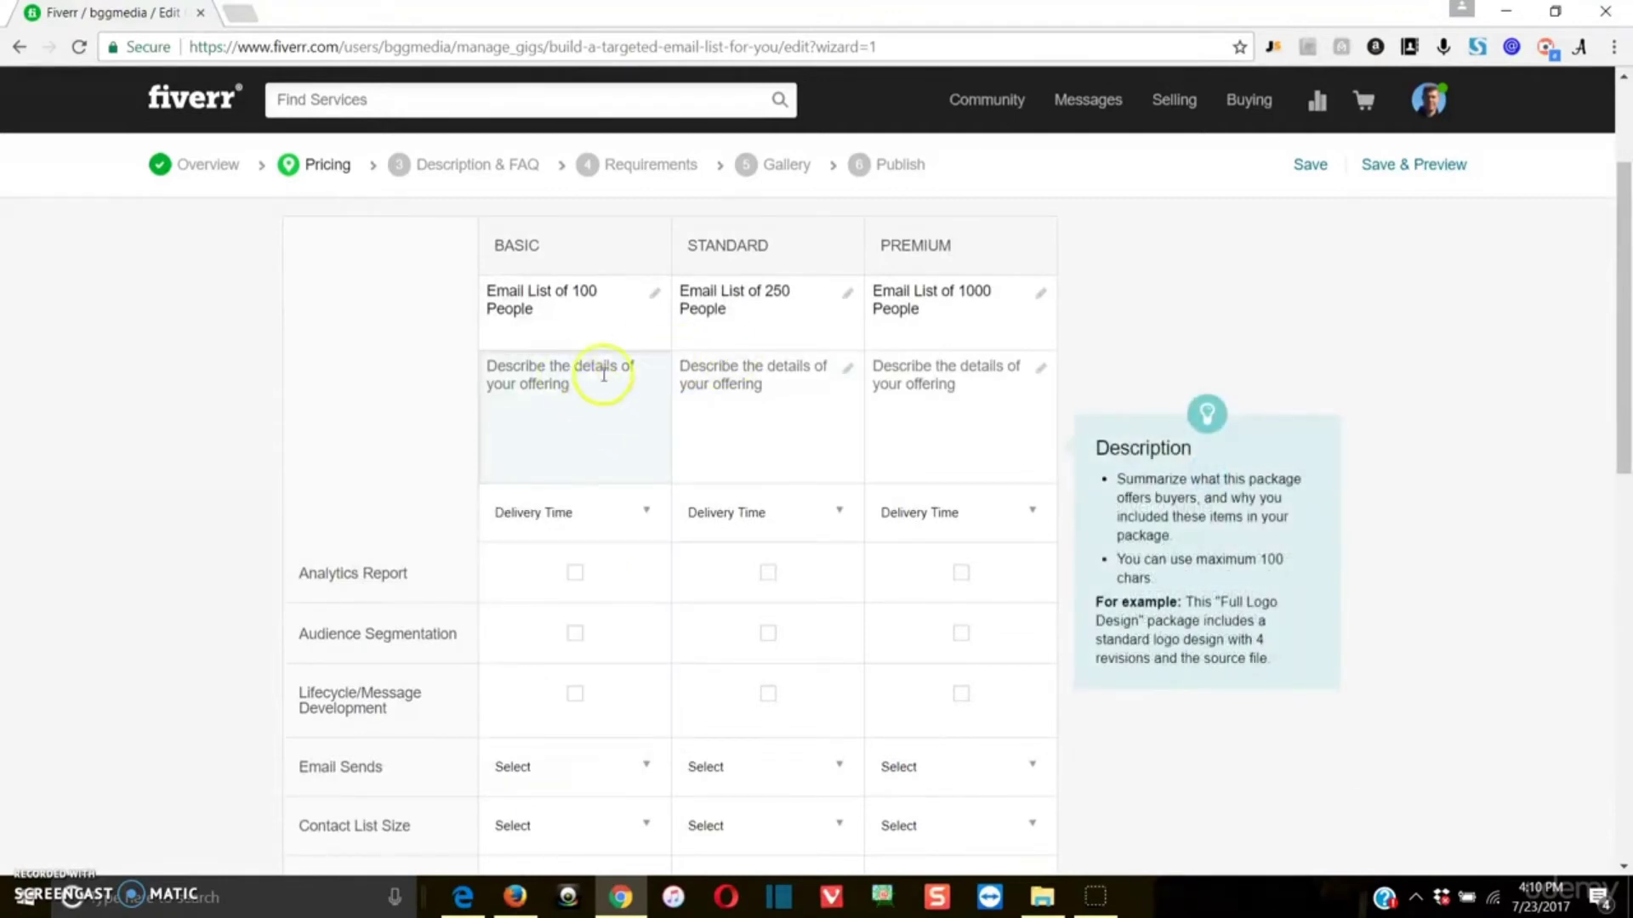
pyautogui.write('Ema')
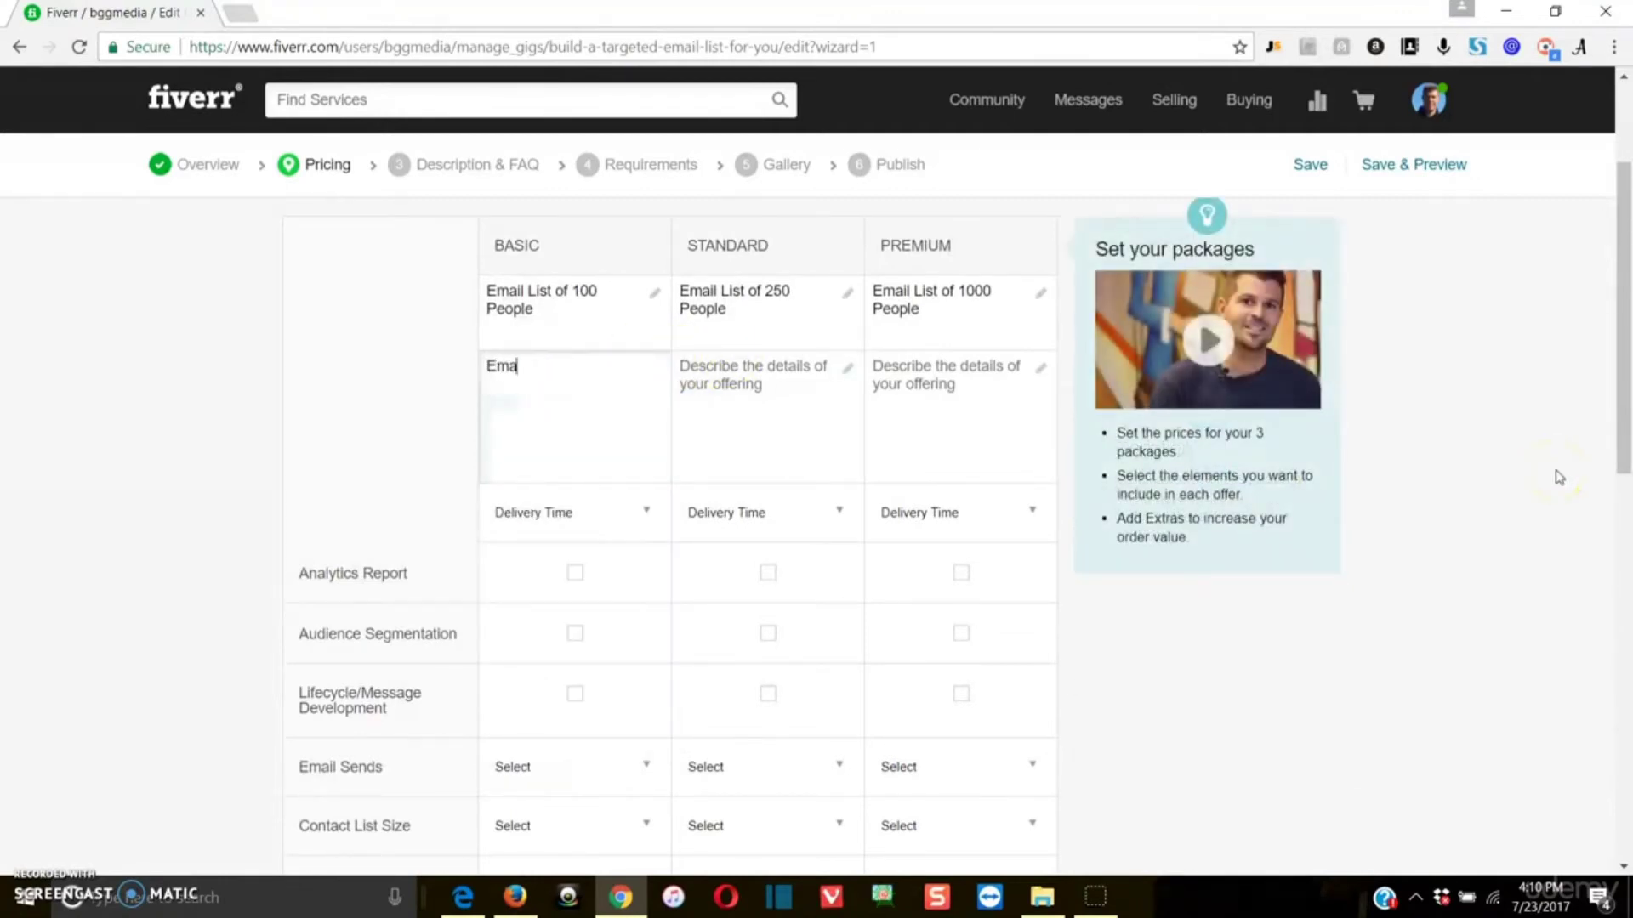
pyautogui.press('BackSpace')
pyautogui.press('BackSpace')
pyautogui.write('I w')
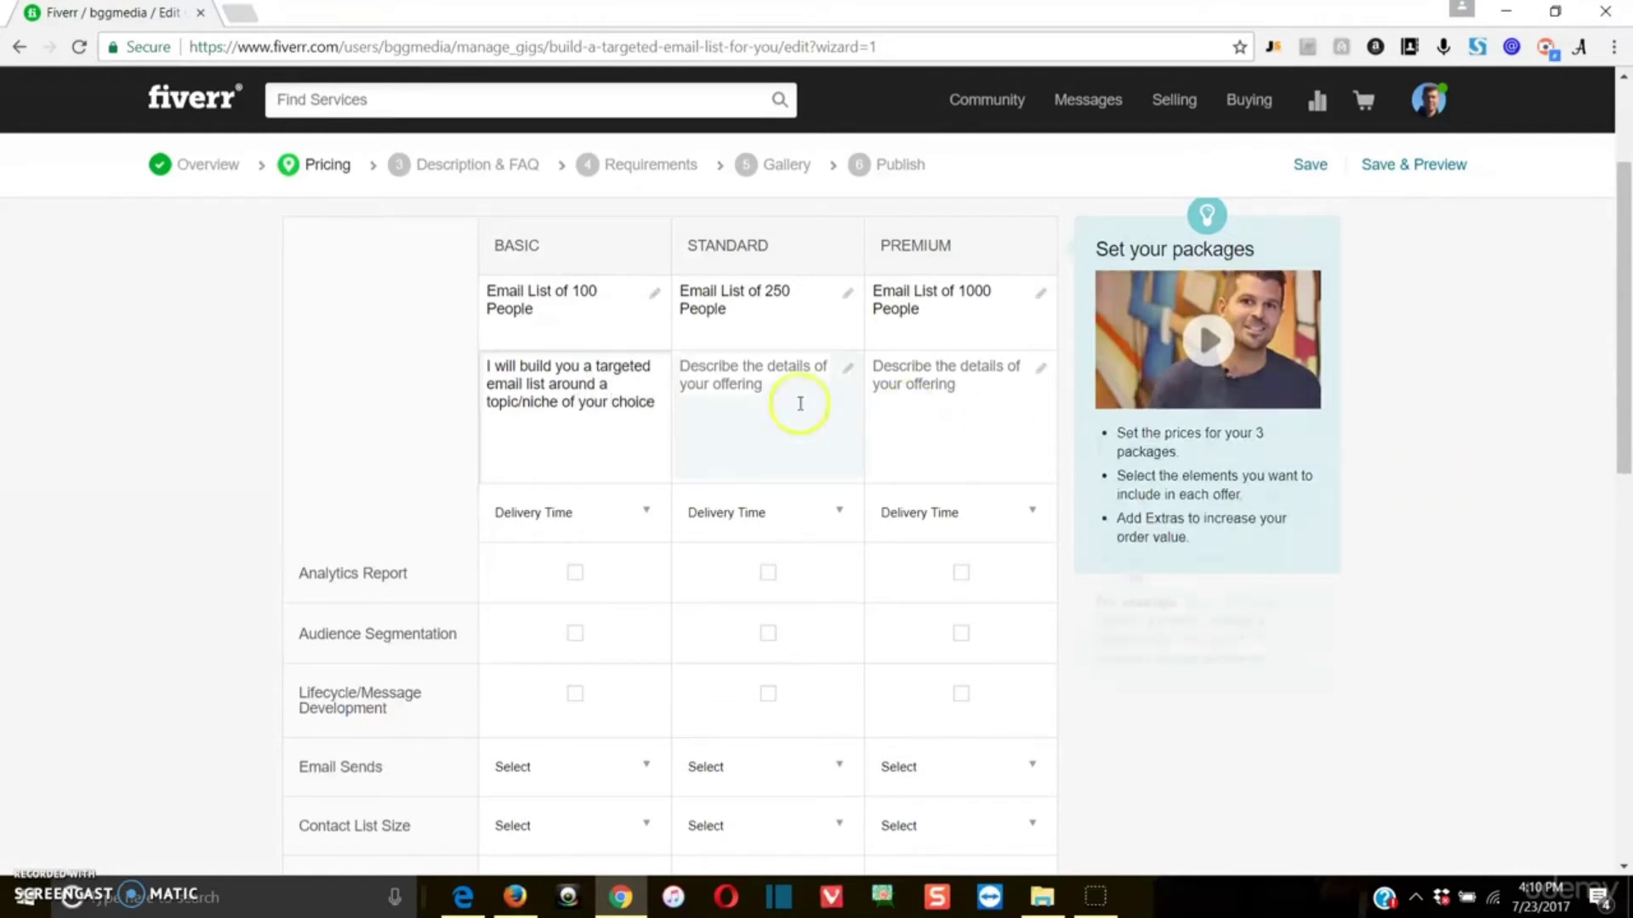
# Step: Copy the Basic package's description into the Standard and Premium descriptions
pyautogui.moveTo(657, 403); pyautogui.dragTo(404, 350)
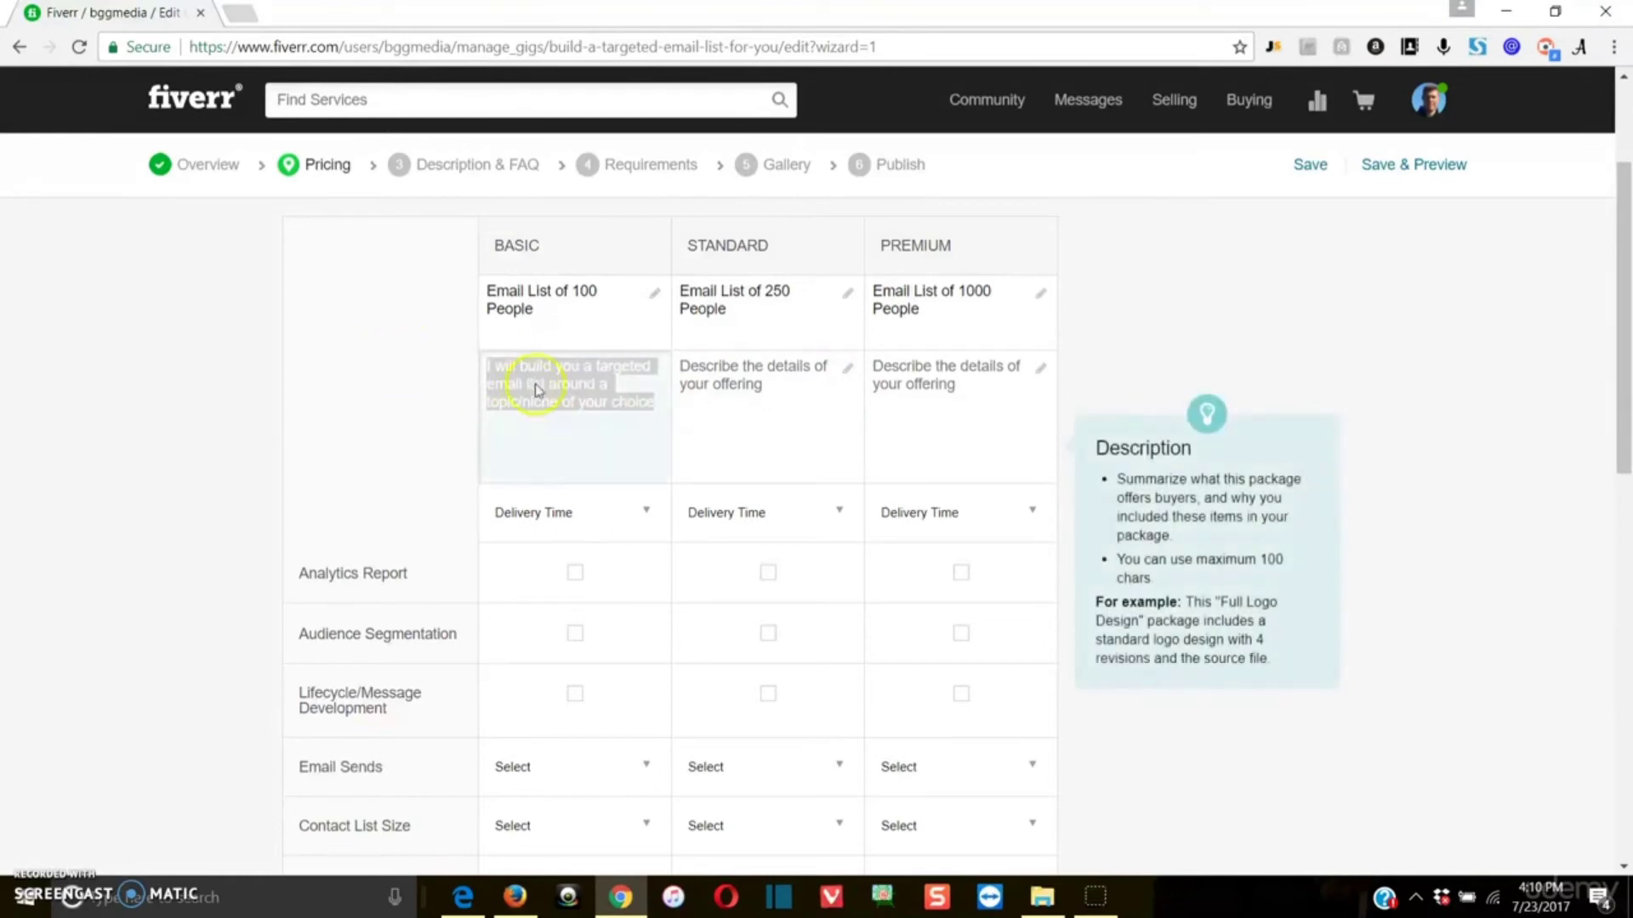
pyautogui.rightClick(546, 382)
pyautogui.click(578, 423)
pyautogui.click(688, 397)
pyautogui.hotkey('ctrl', 'v')
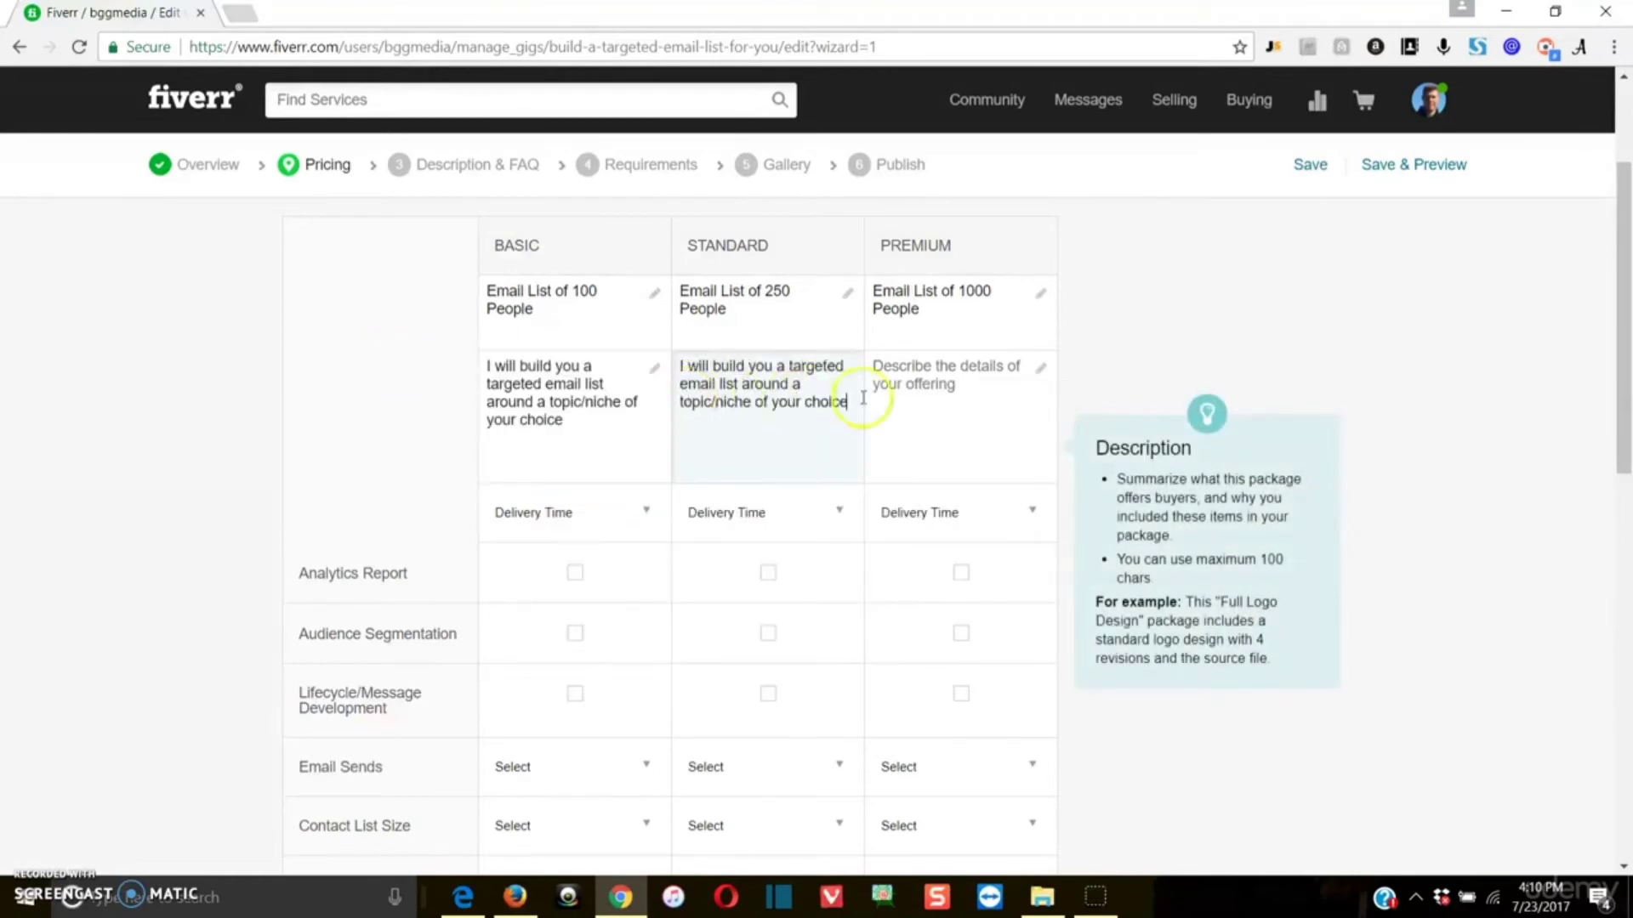
pyautogui.click(935, 379)
pyautogui.hotkey('ctrl', 'v')
pyautogui.click(1428, 409)
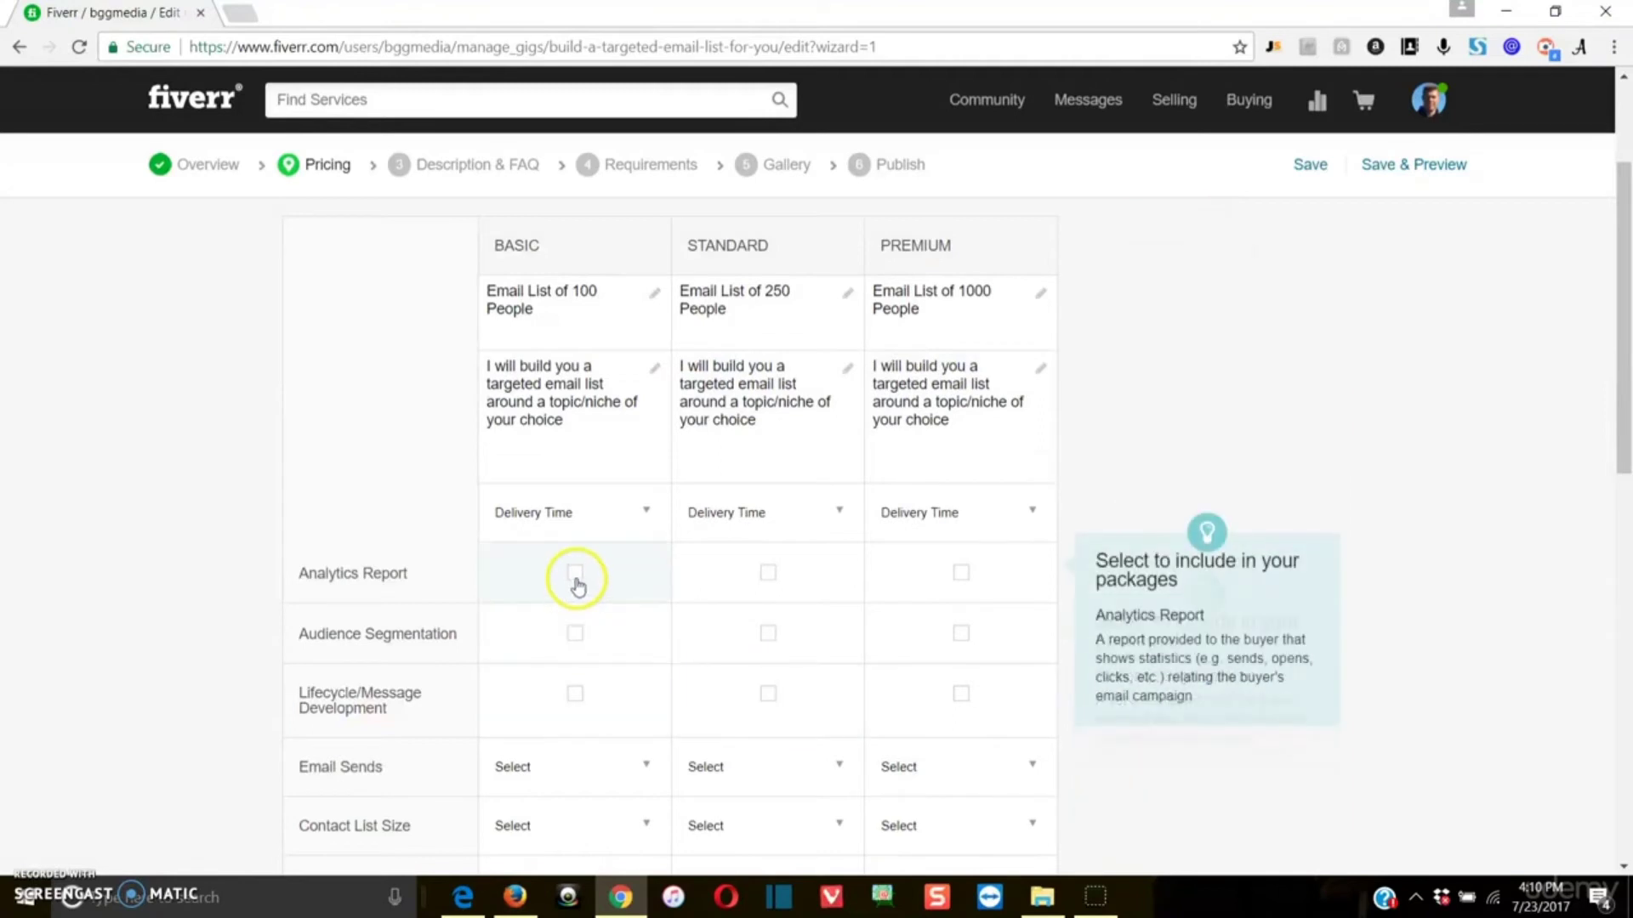
# Step: Set the delivery time of the Basic and Standard packages to 1 day
pyautogui.click(574, 525)
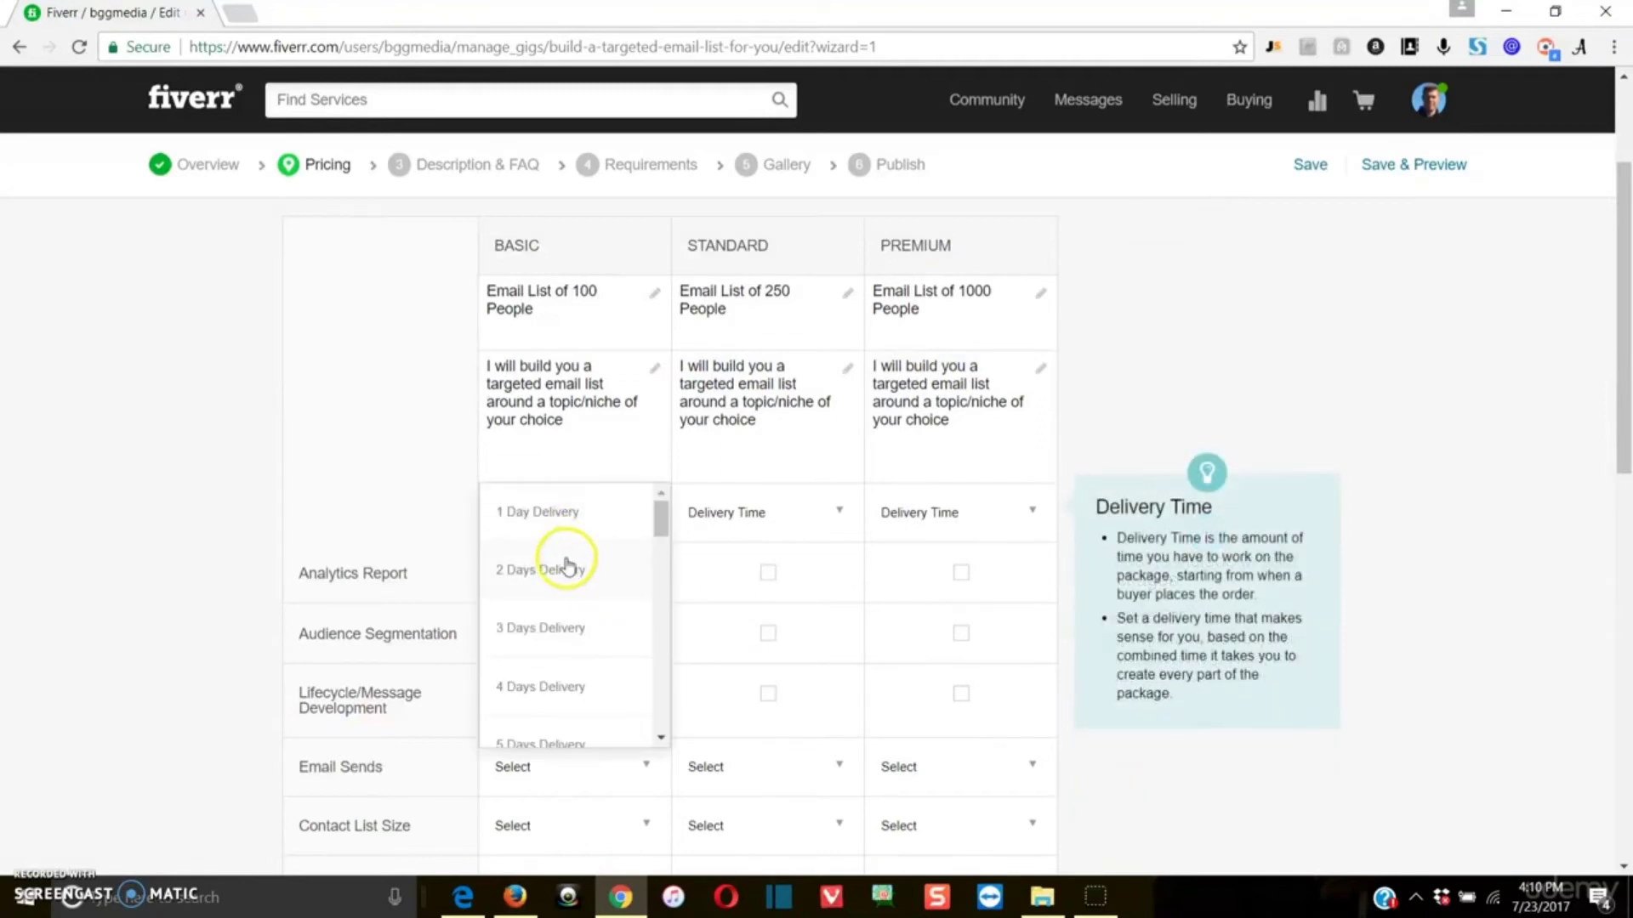
pyautogui.click(574, 512)
pyautogui.click(835, 517)
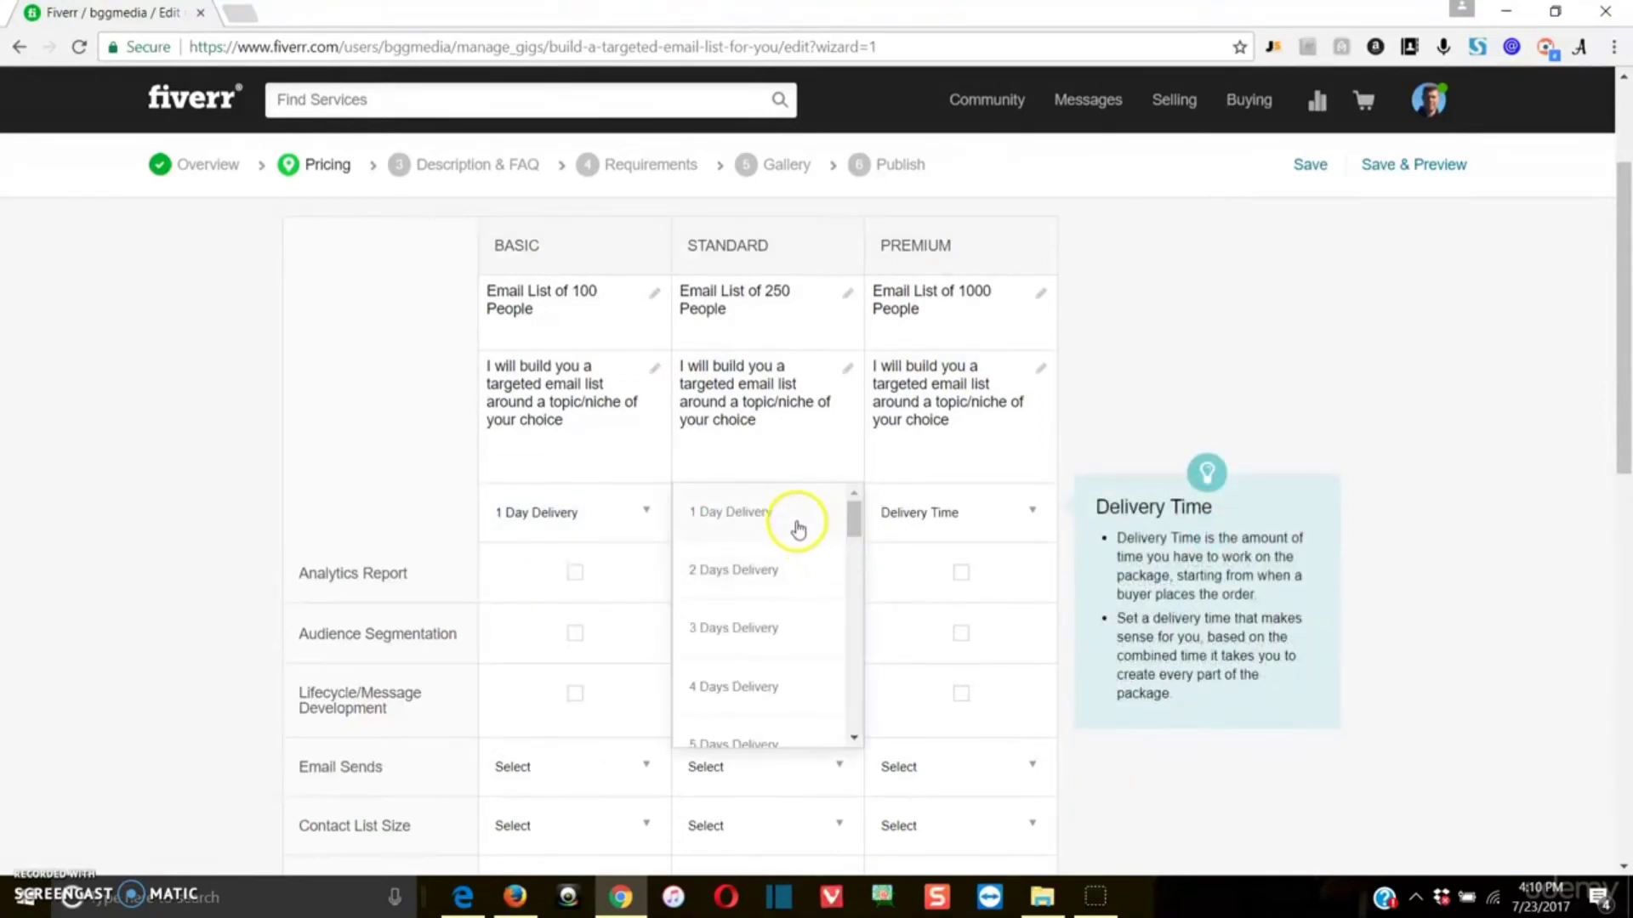
pyautogui.click(797, 514)
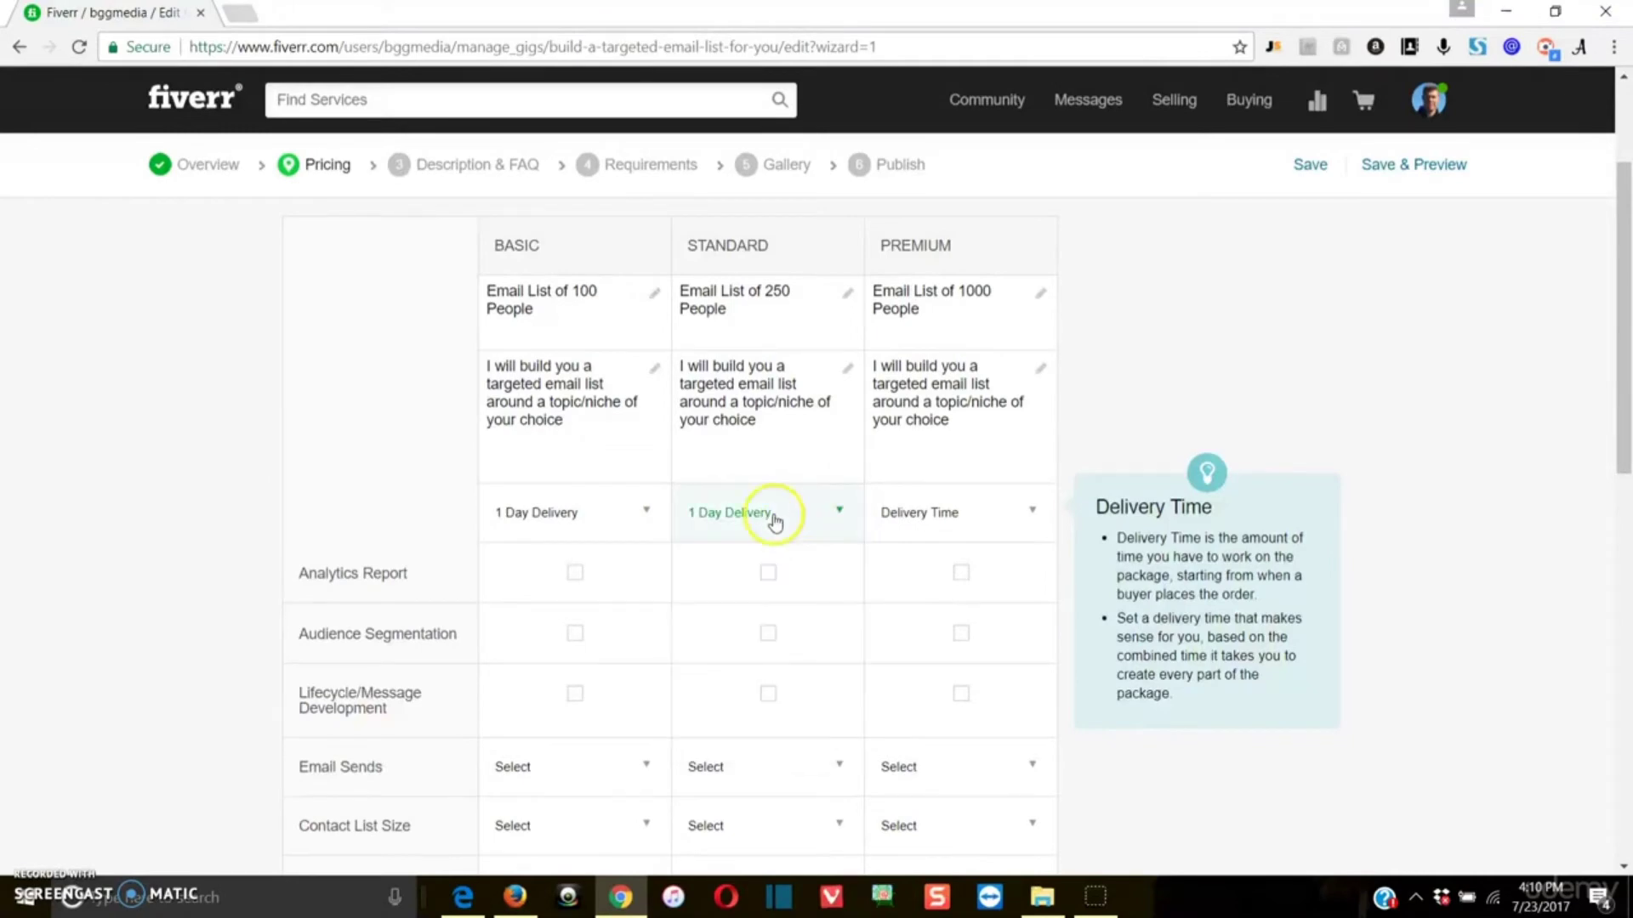
# Step: Change the delivery time of the Basic and Standard packages to 3 days
pyautogui.click(616, 529)
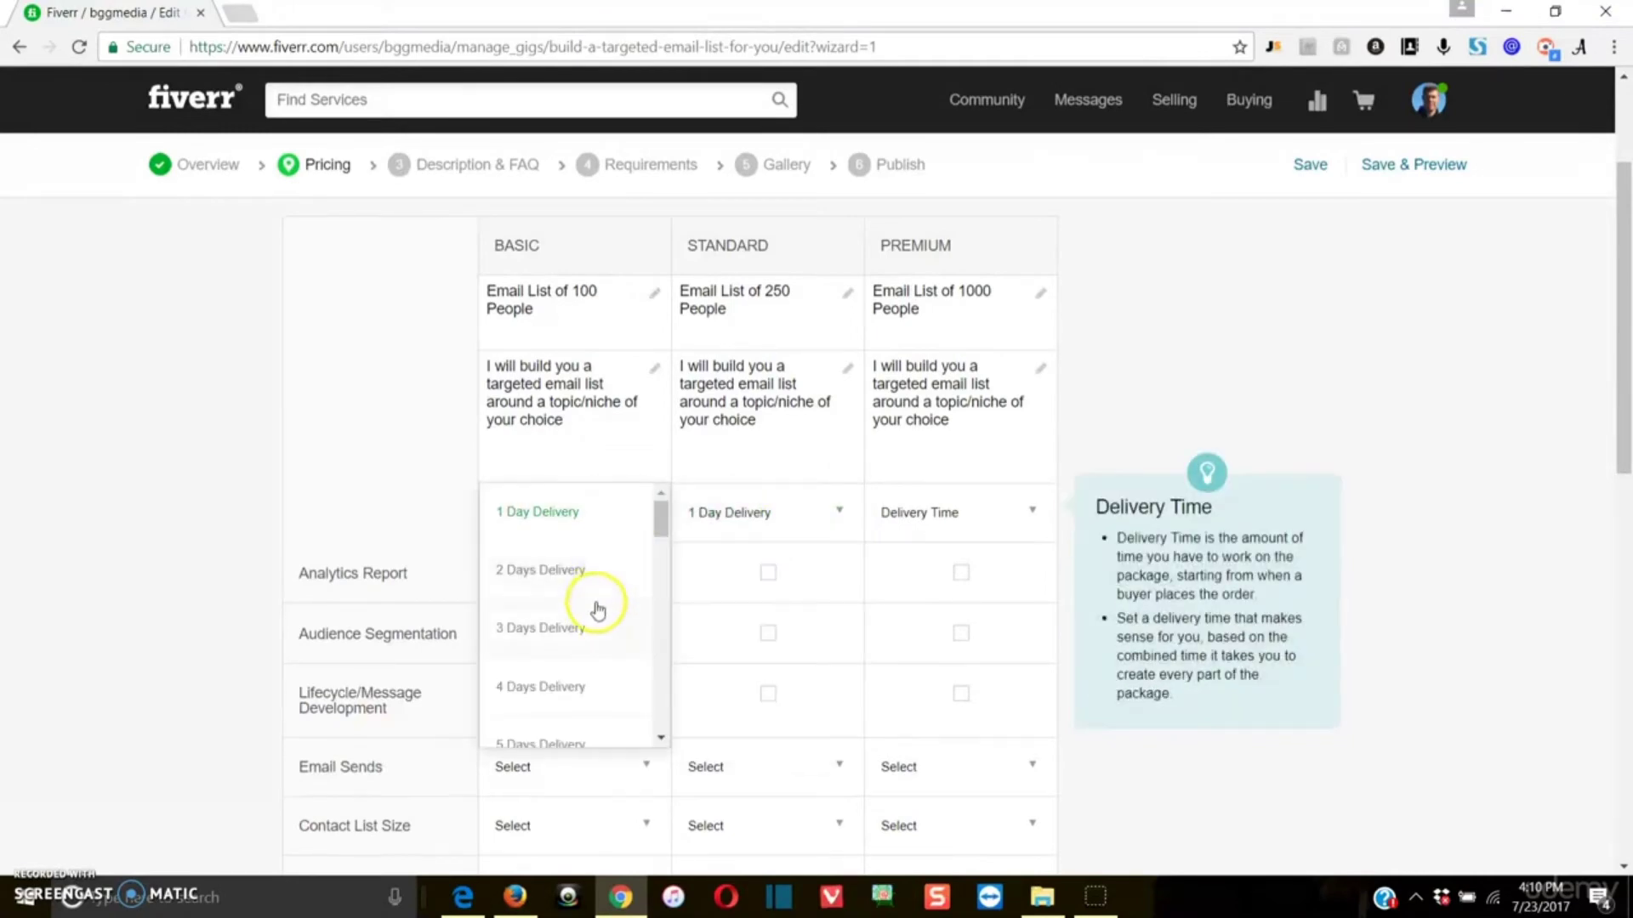
pyautogui.click(587, 628)
pyautogui.click(789, 508)
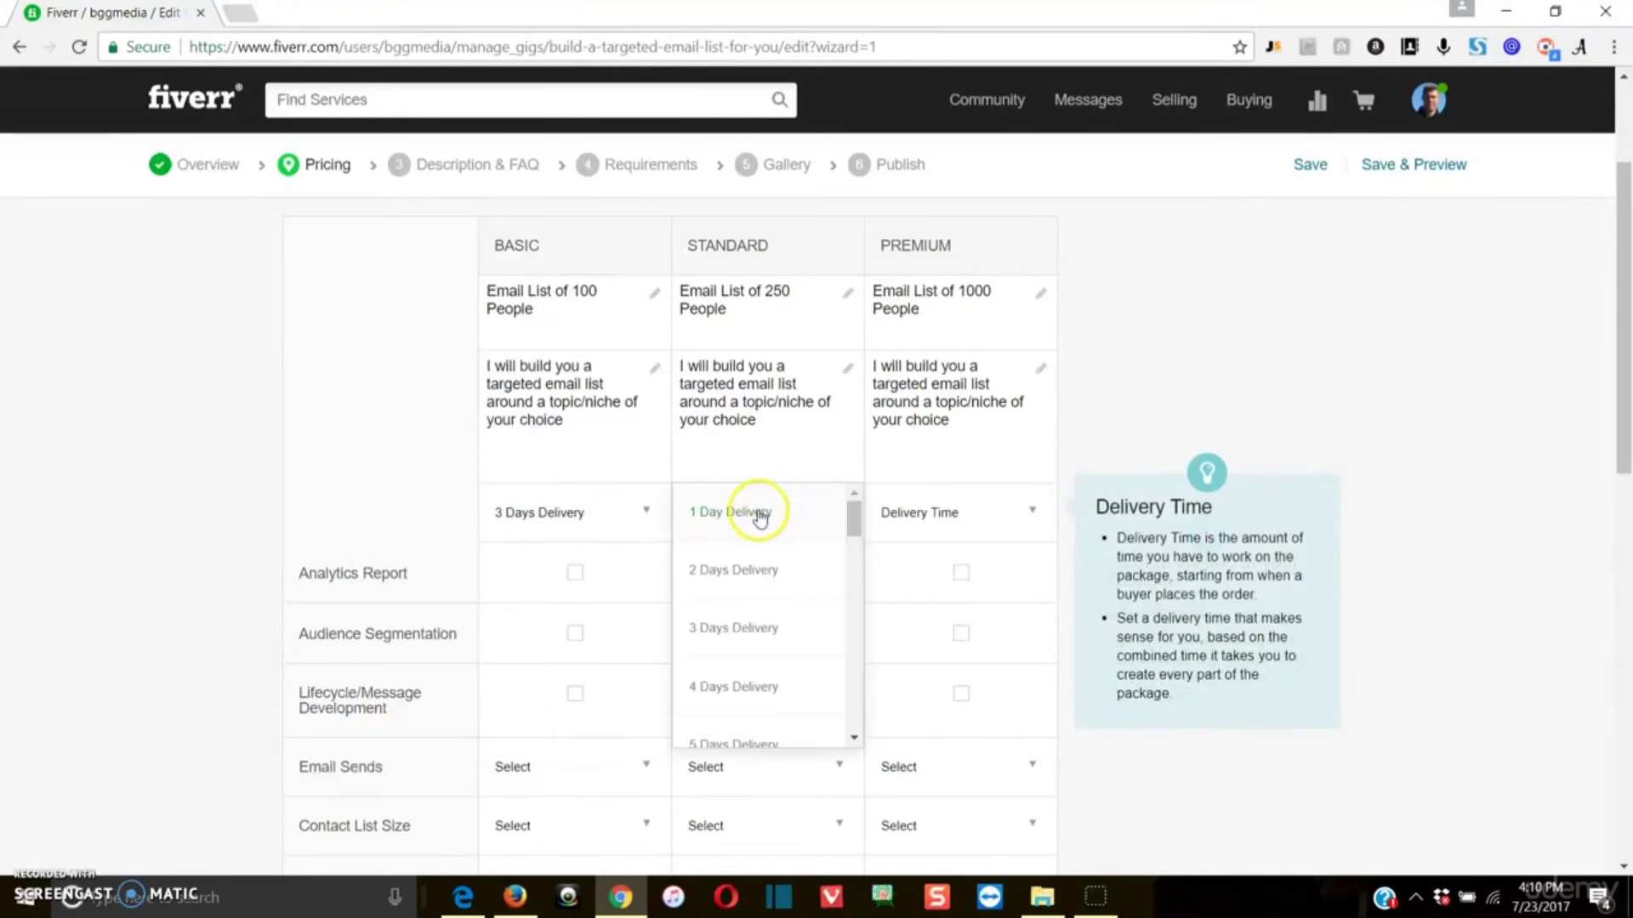
pyautogui.click(747, 627)
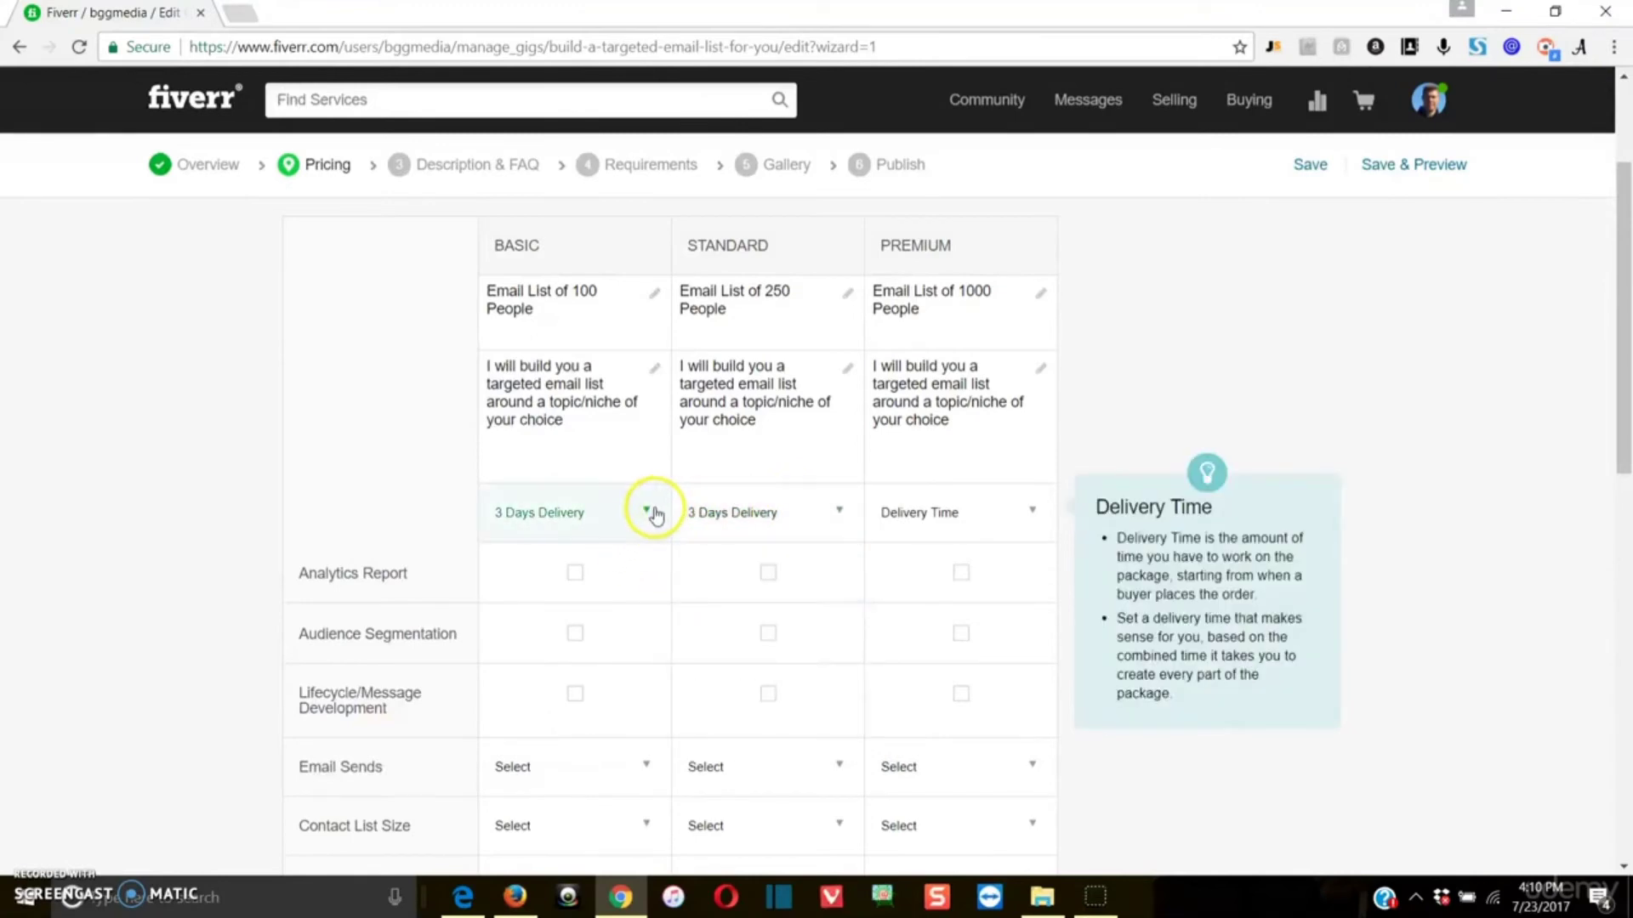
# Step: Set the delivery time to 2 days for the Basic and Standard packages and 3 days for the Premium package
pyautogui.click(649, 511)
pyautogui.click(634, 574)
pyautogui.click(748, 511)
pyautogui.click(745, 587)
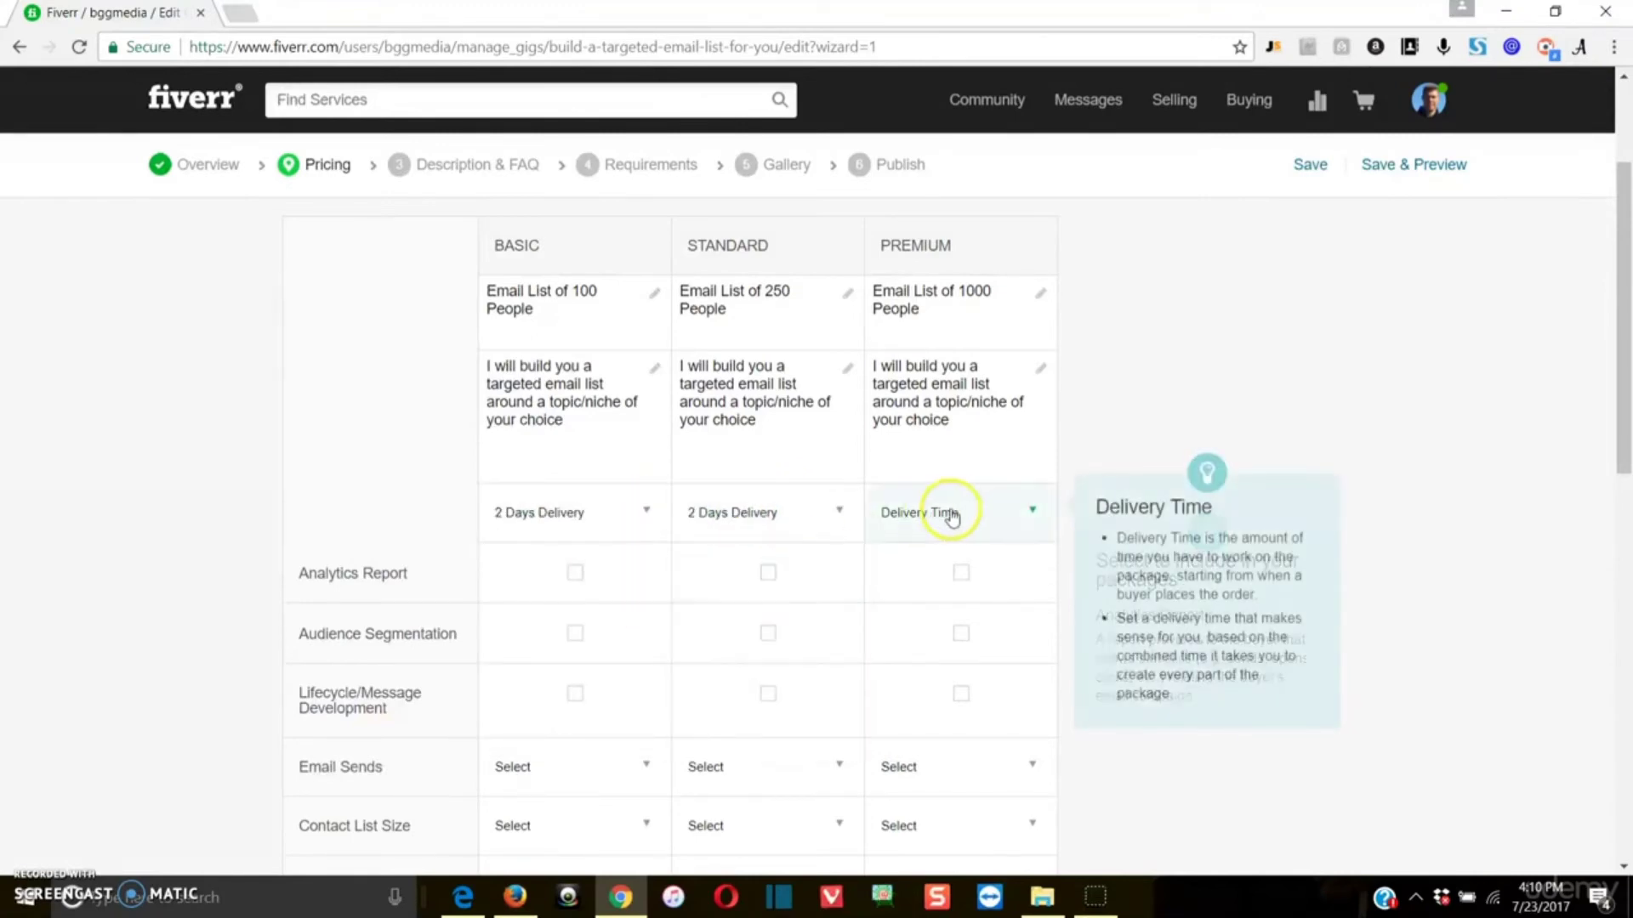
pyautogui.click(947, 511)
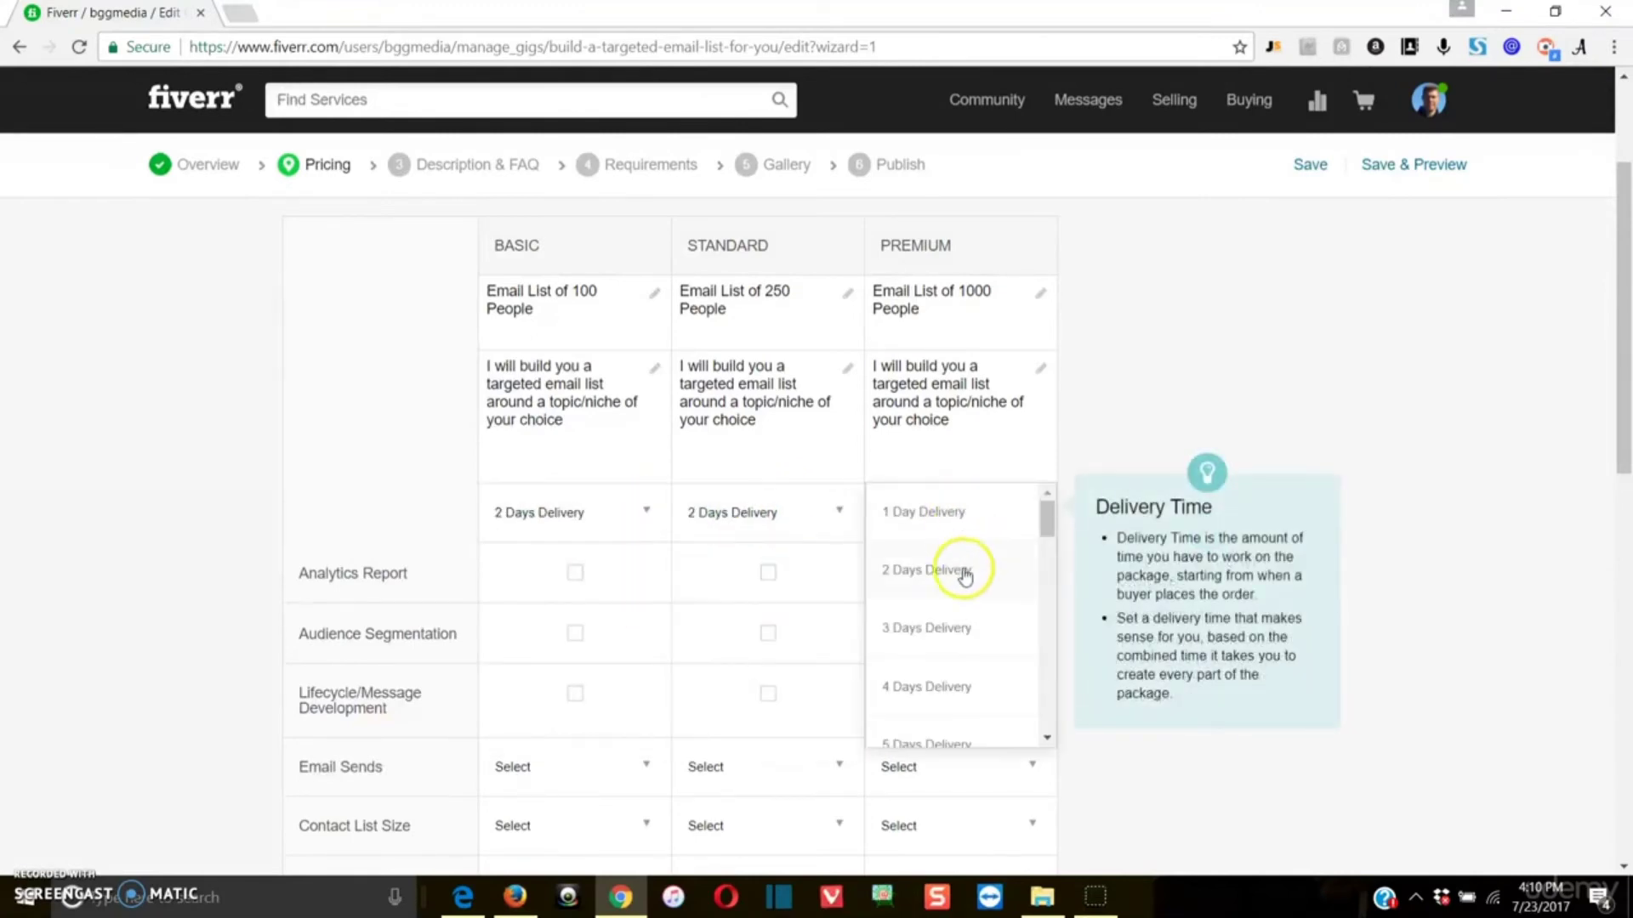
pyautogui.click(930, 651)
# Step: Review the extra fast delivery option in the gig extras against the packages' delivery times, features and prices
pyautogui.scroll(-3, 1230, 618)
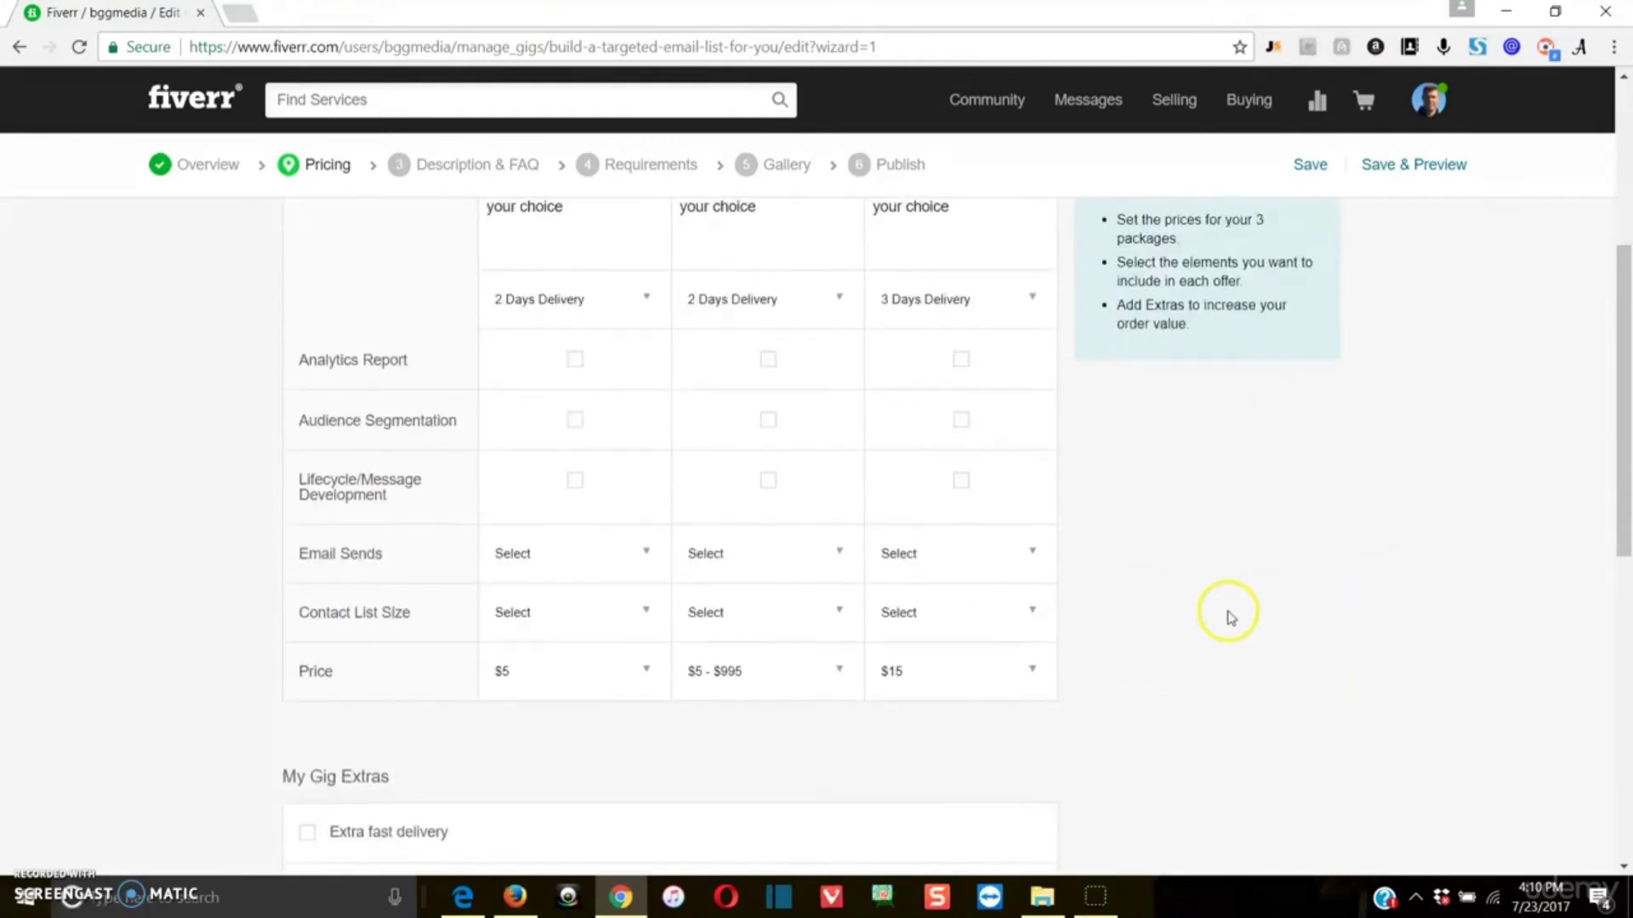
pyautogui.scroll(-2, 1230, 618)
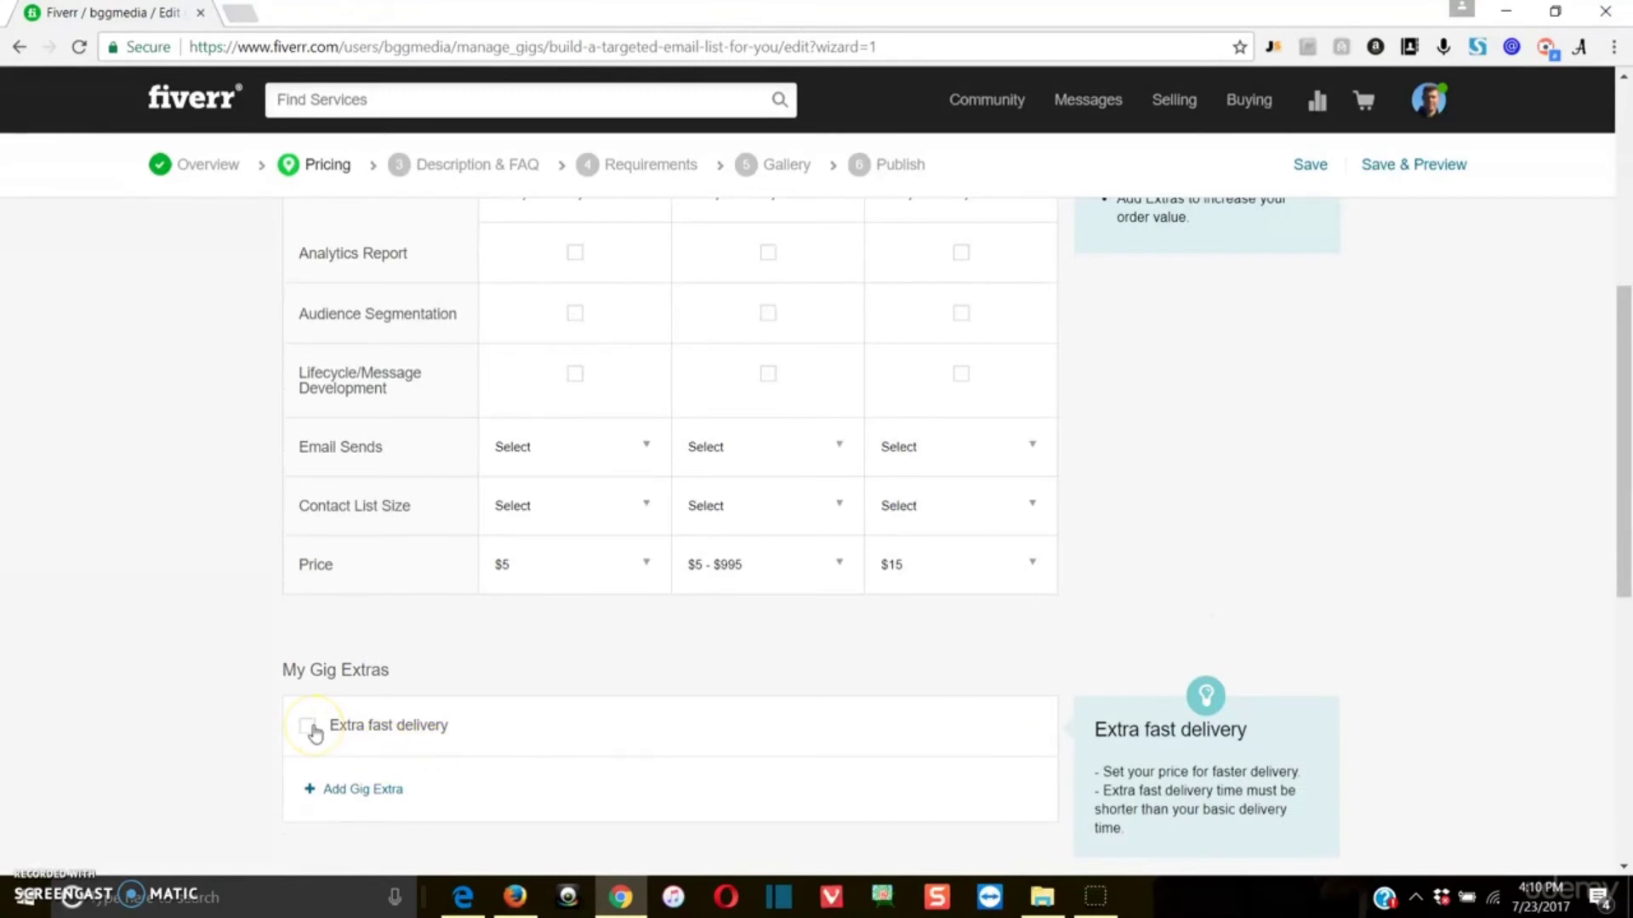
pyautogui.scroll(5, 323, 595)
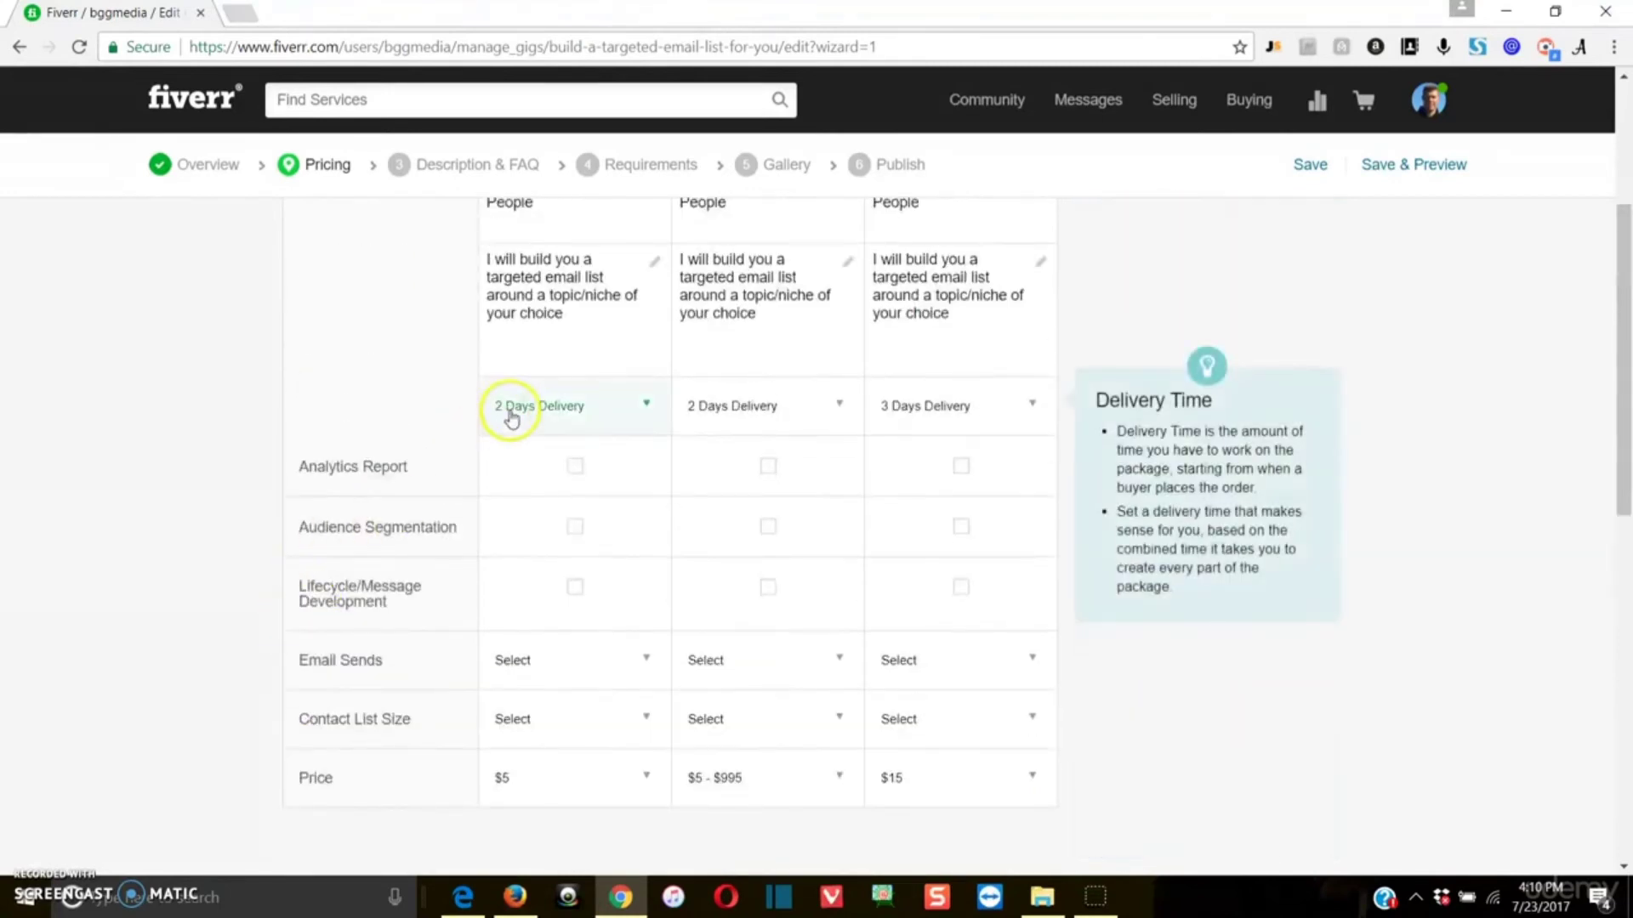
pyautogui.scroll(1, 542, 404)
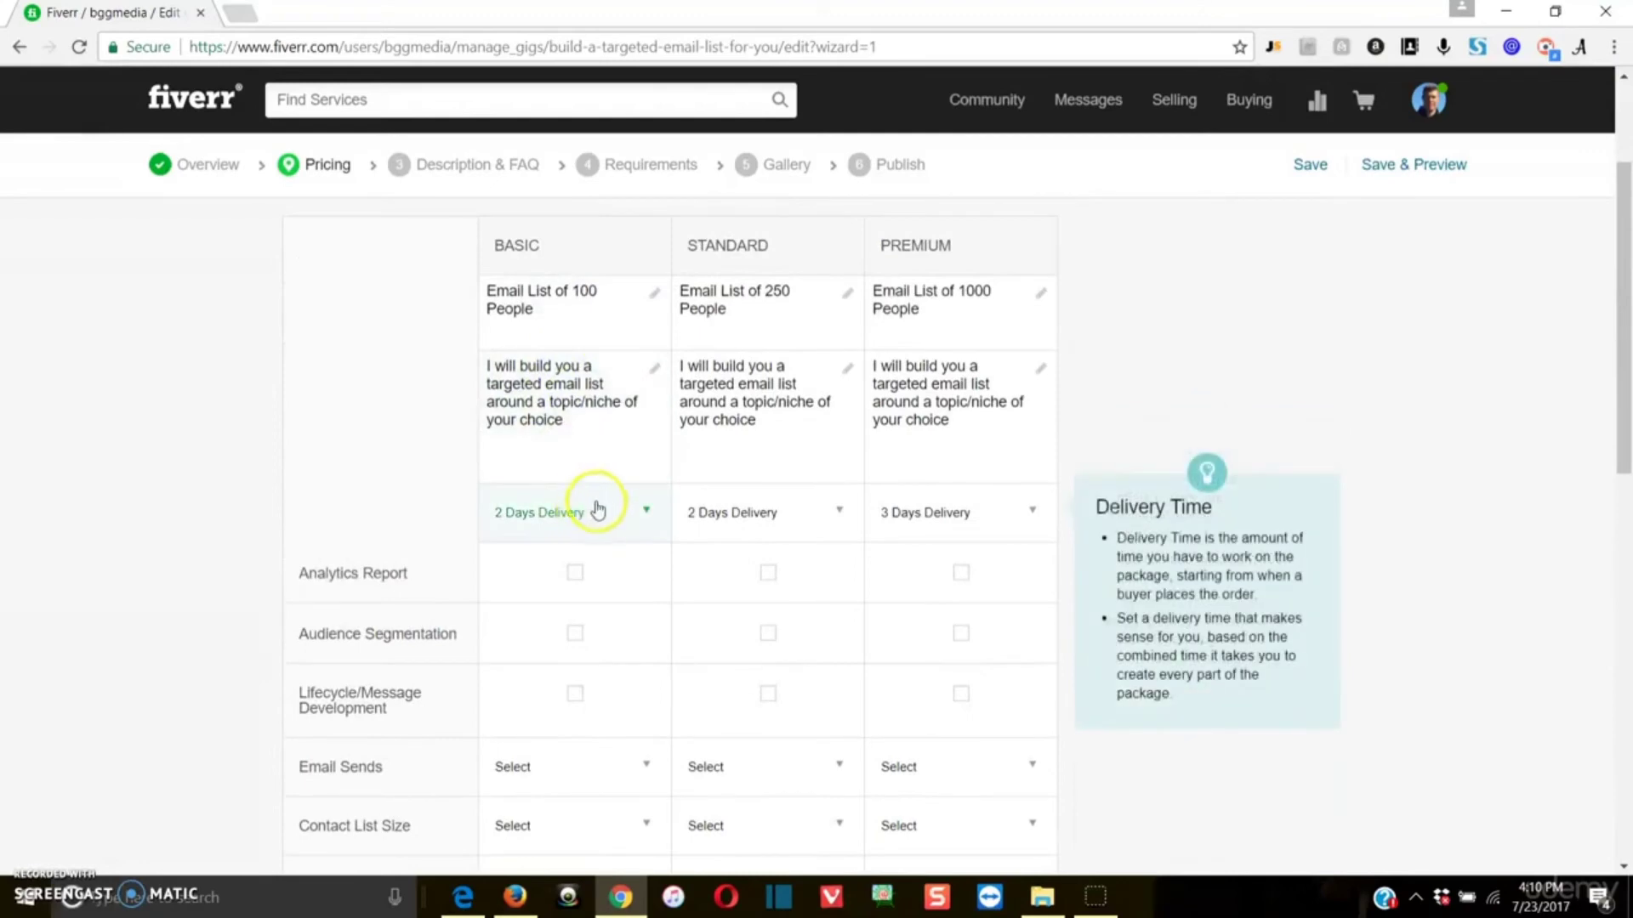
pyautogui.scroll(-3, 595, 476)
pyautogui.scroll(-2, 527, 706)
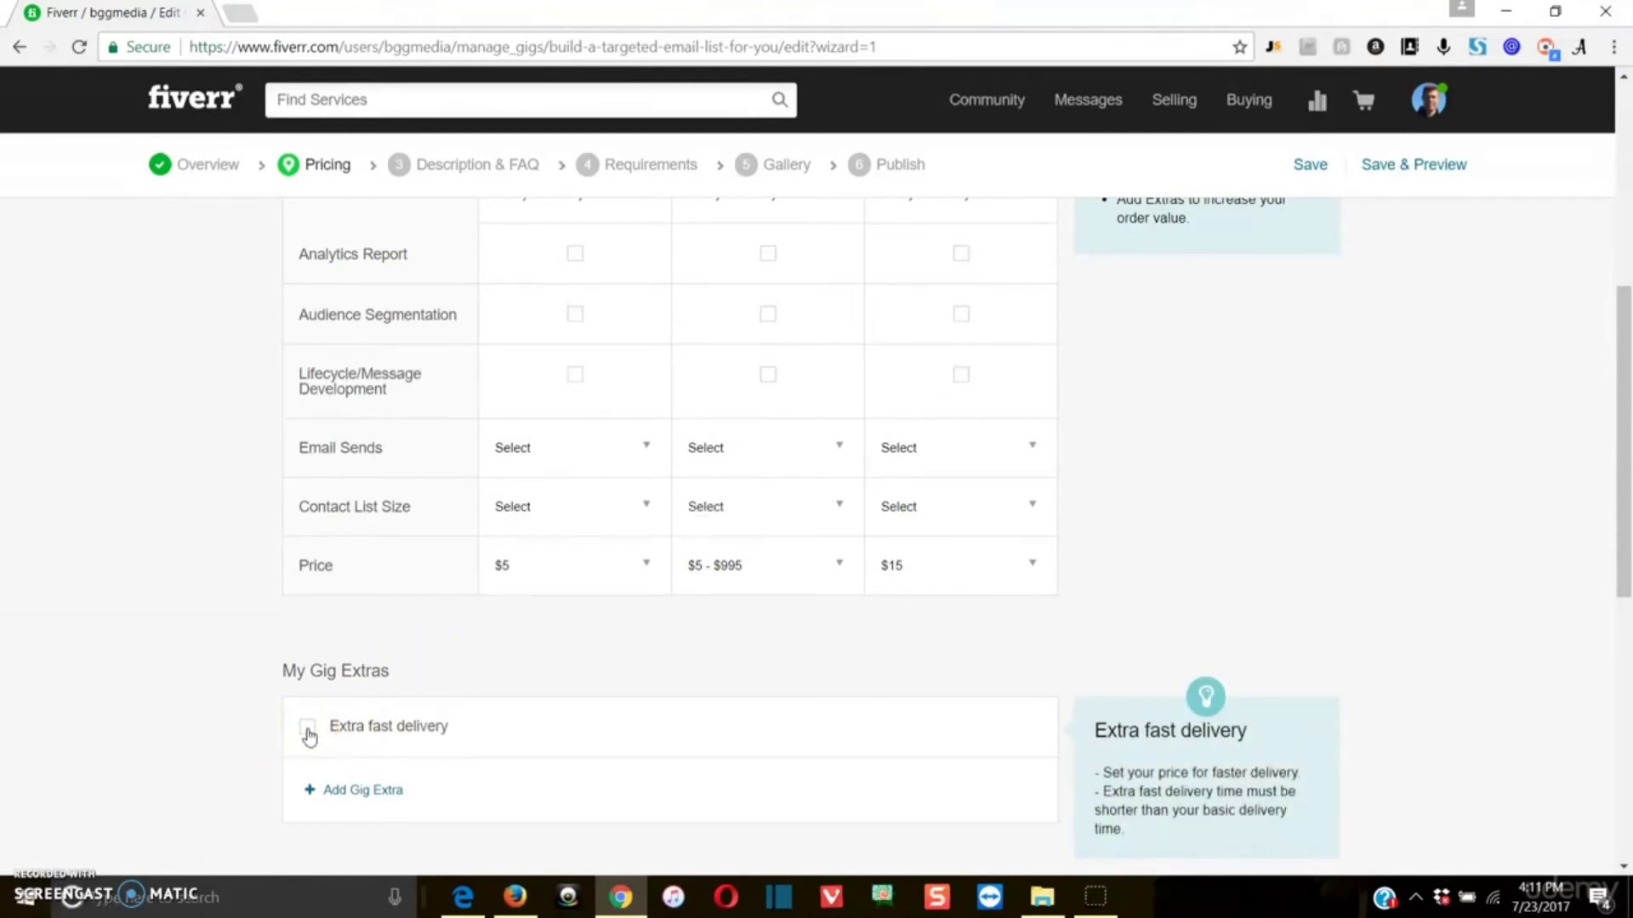
pyautogui.moveTo(532, 585)
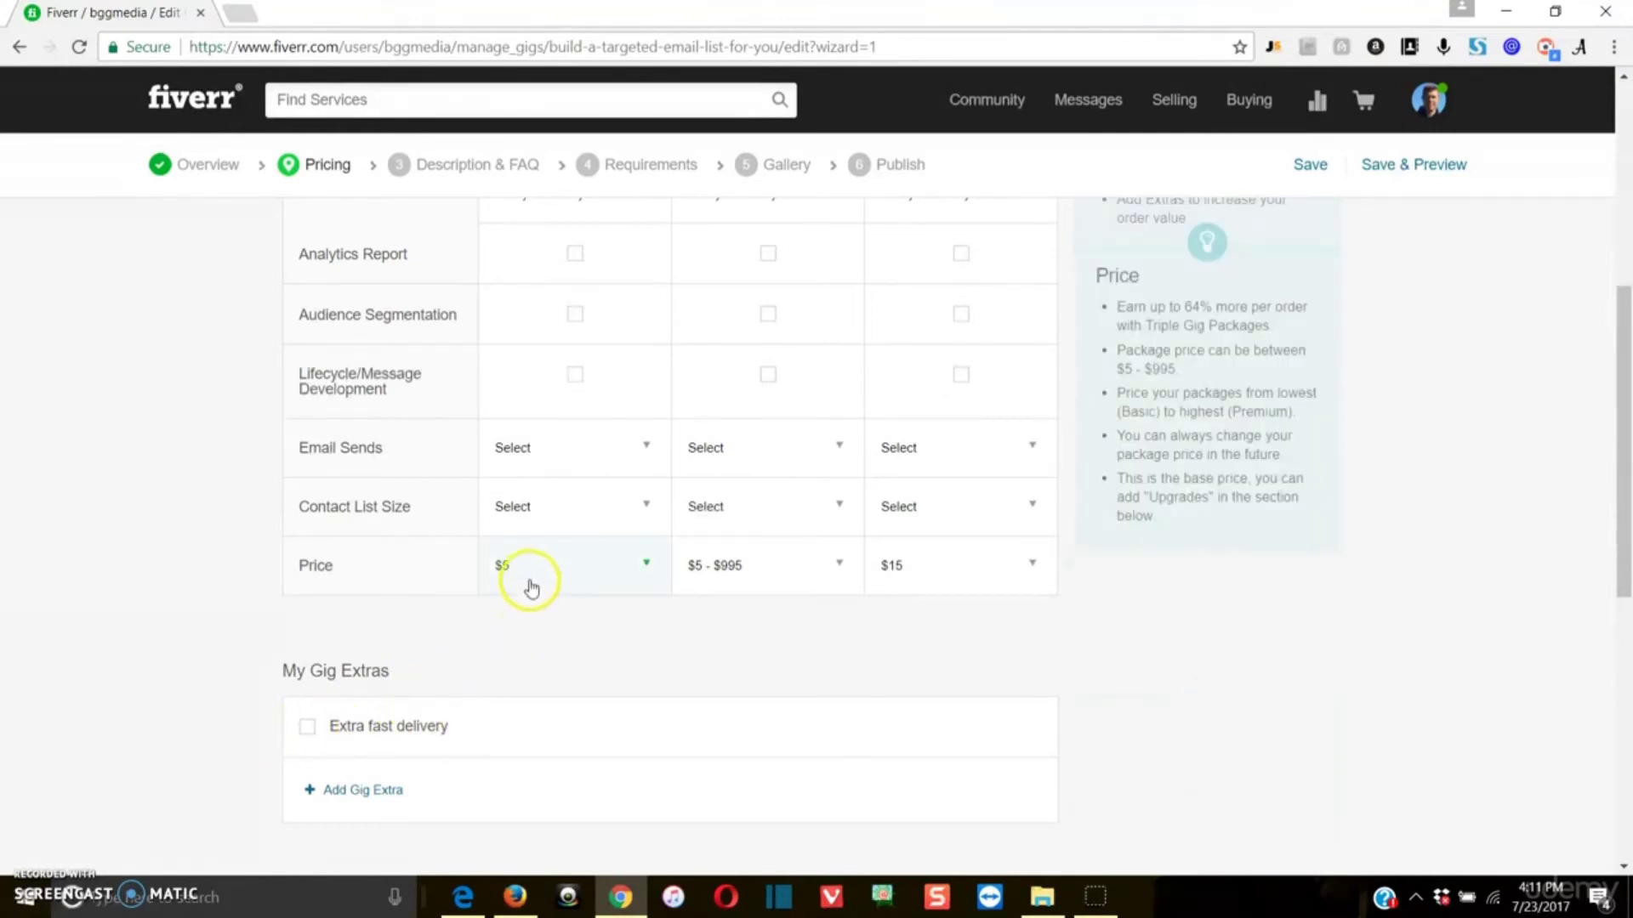
pyautogui.scroll(3, 531, 574)
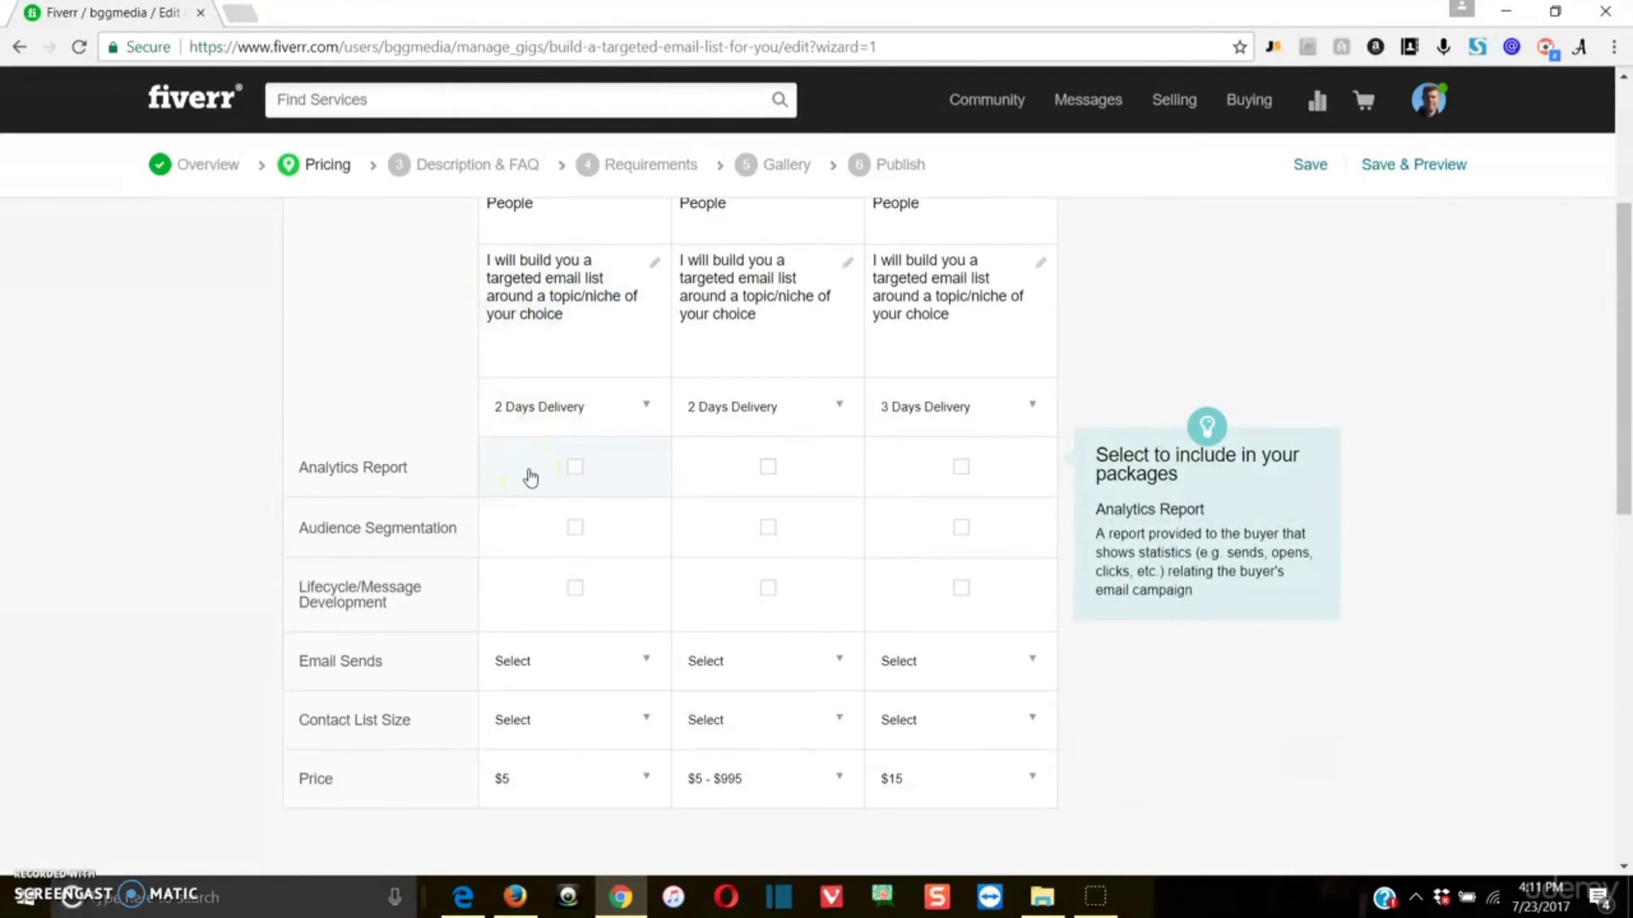
pyautogui.scroll(1, 545, 368)
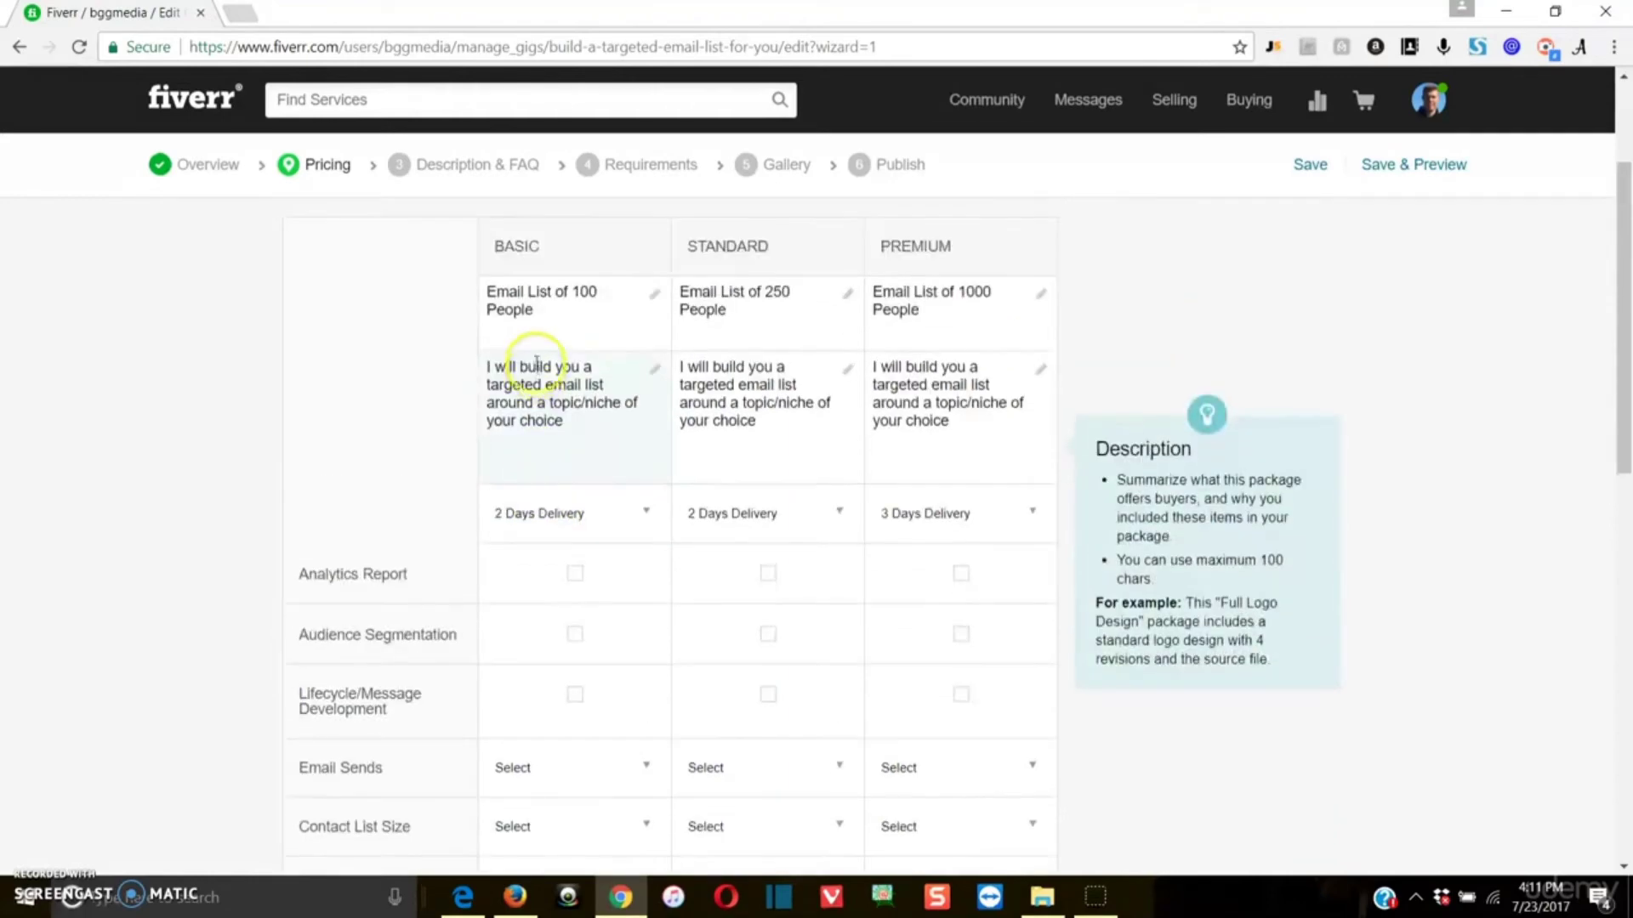
pyautogui.rightClick(500, 106)
pyautogui.click(496, 28)
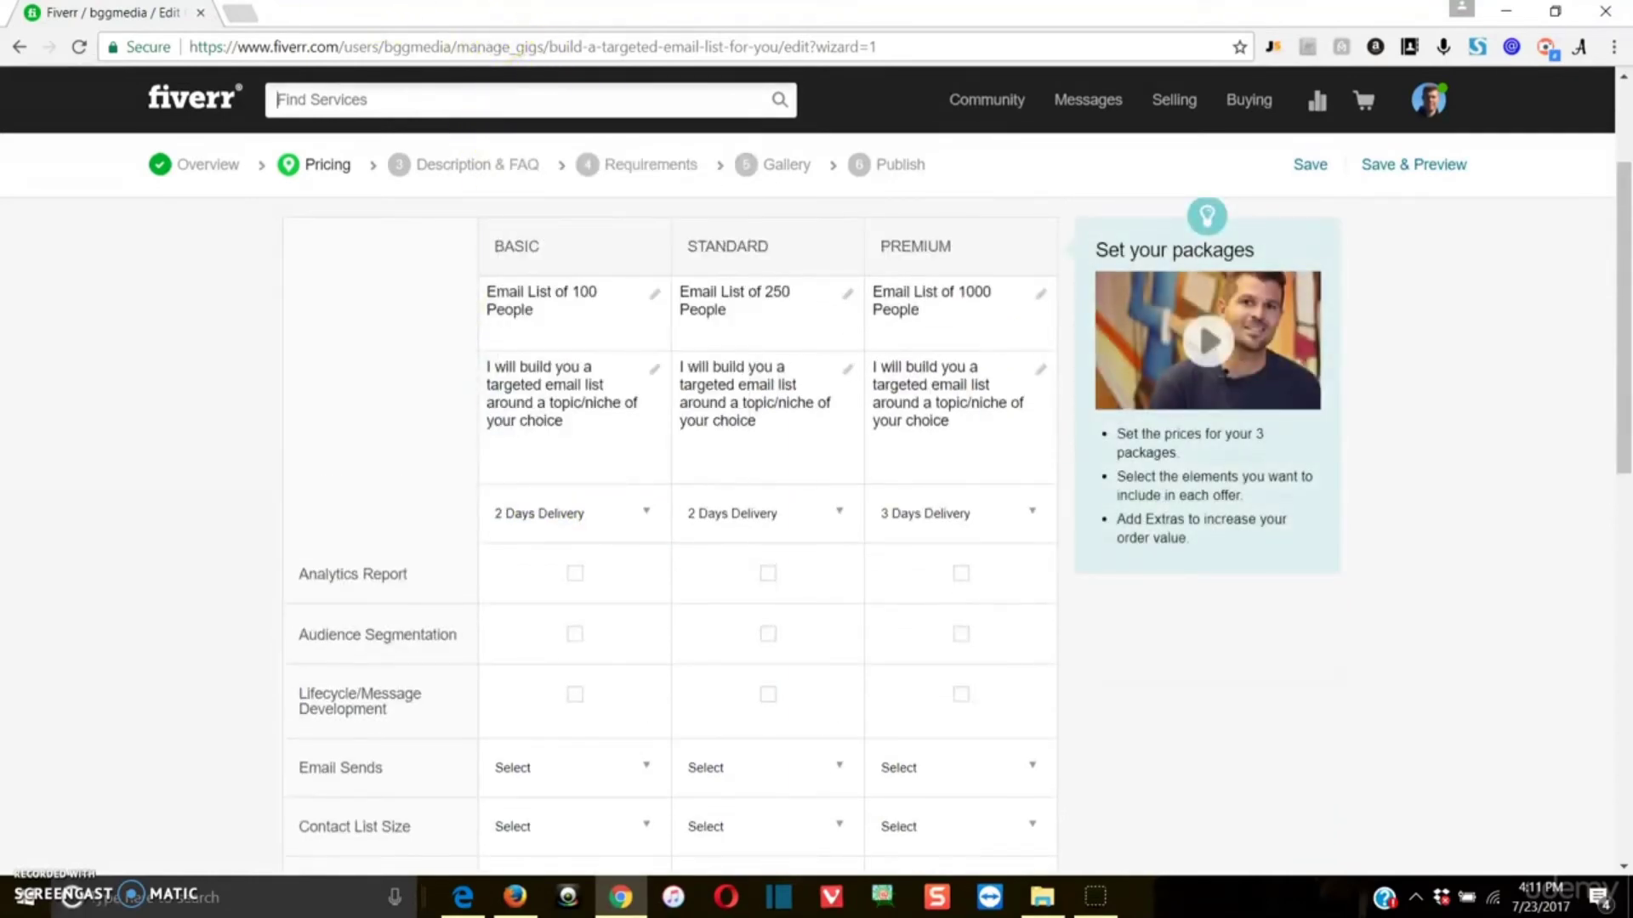
# Step: Open fiverr.com in a new browser tab and search the services for "build a website"
pyautogui.click(256, 14)
pyautogui.write('fiverr.com')
pyautogui.press('Return')
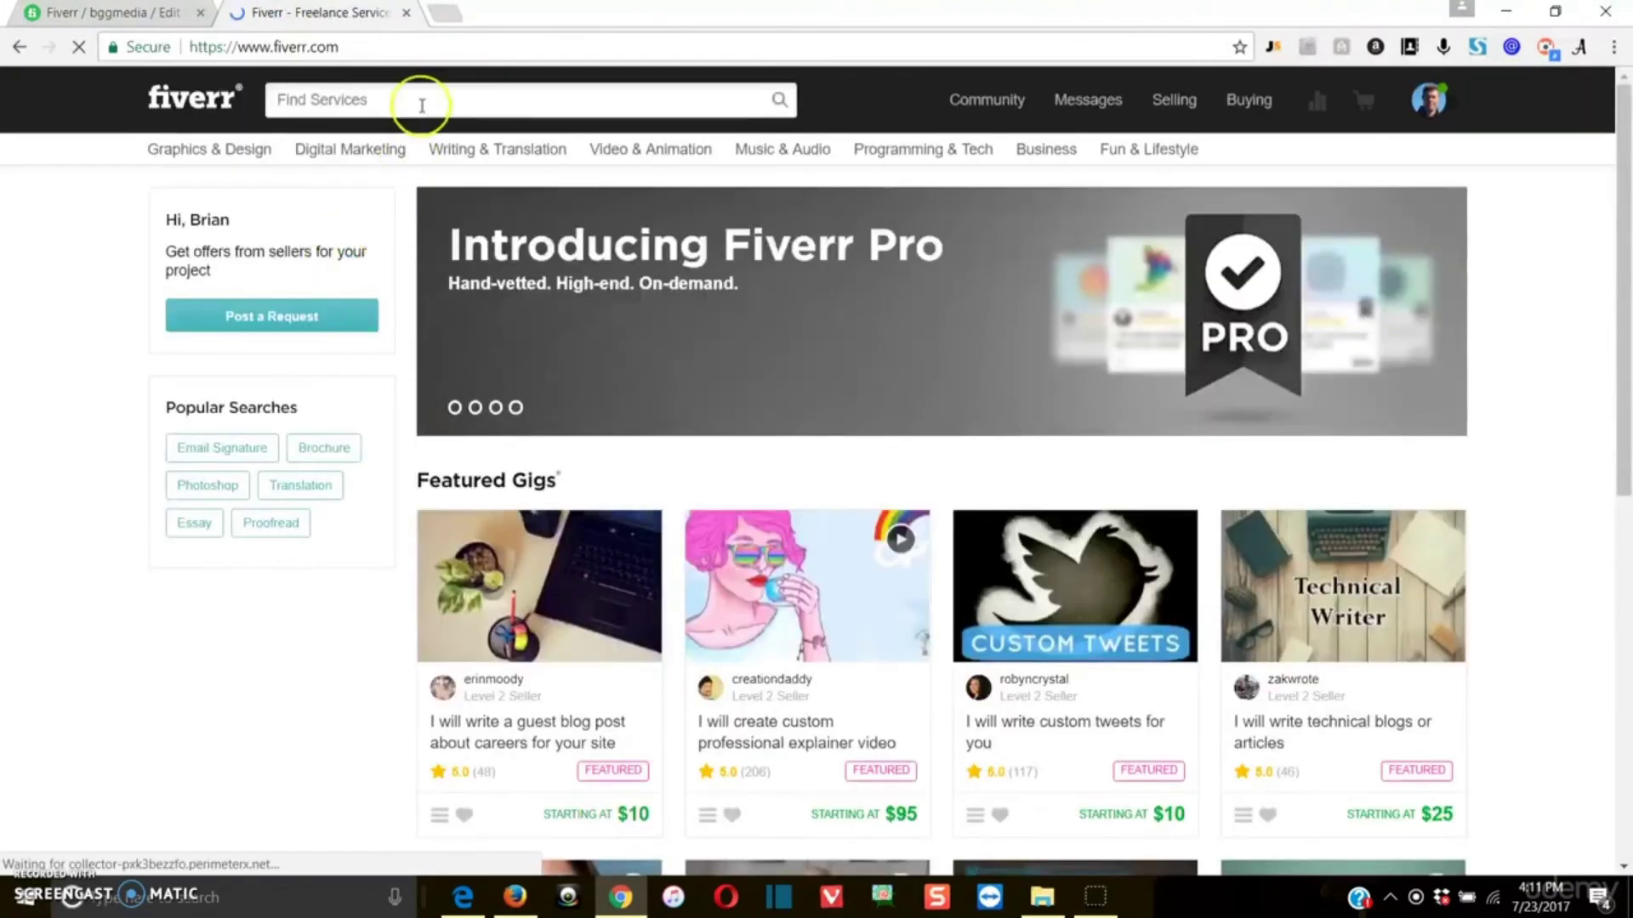
pyautogui.click(421, 104)
pyautogui.moveTo(474, 189)
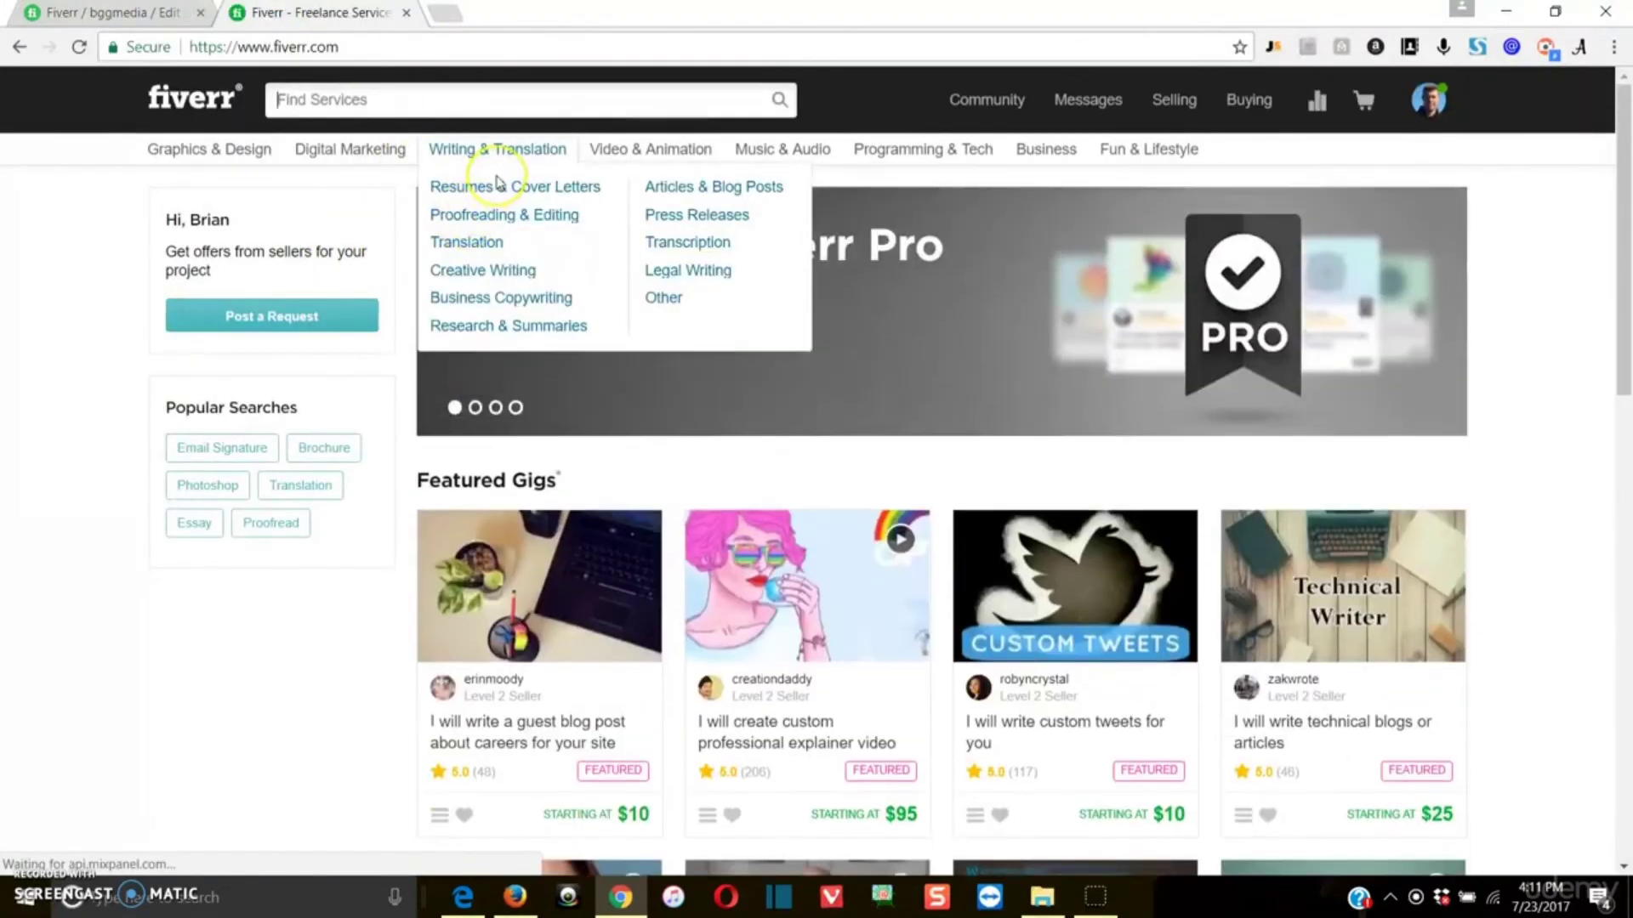
pyautogui.write('build a webs')
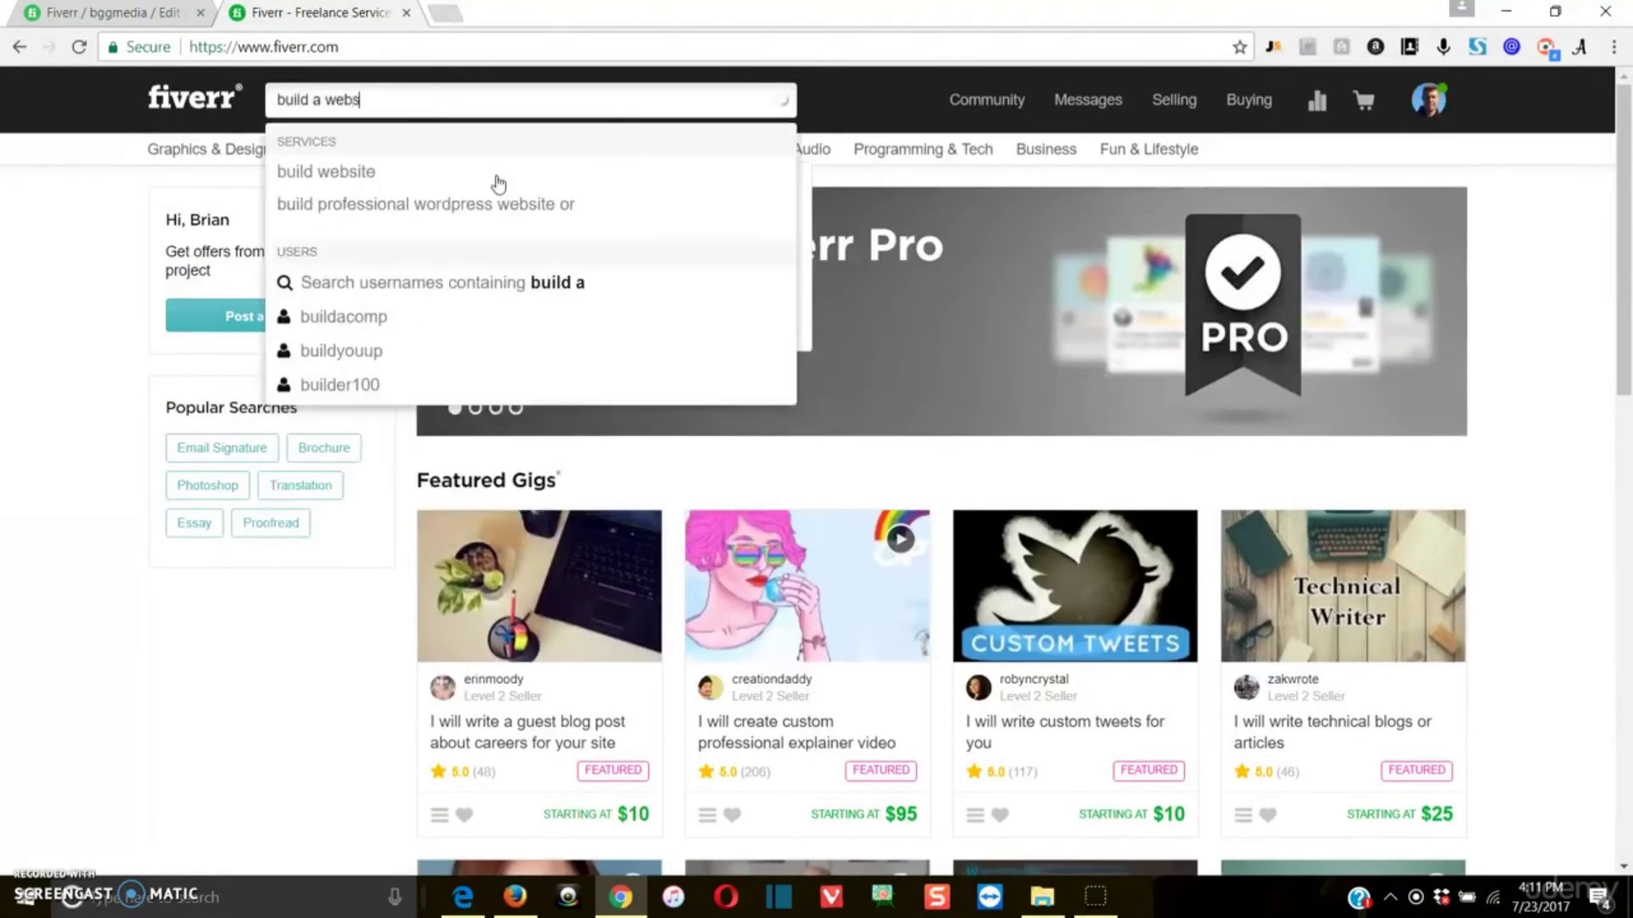
pyautogui.write('tie')
pyautogui.press('Return')
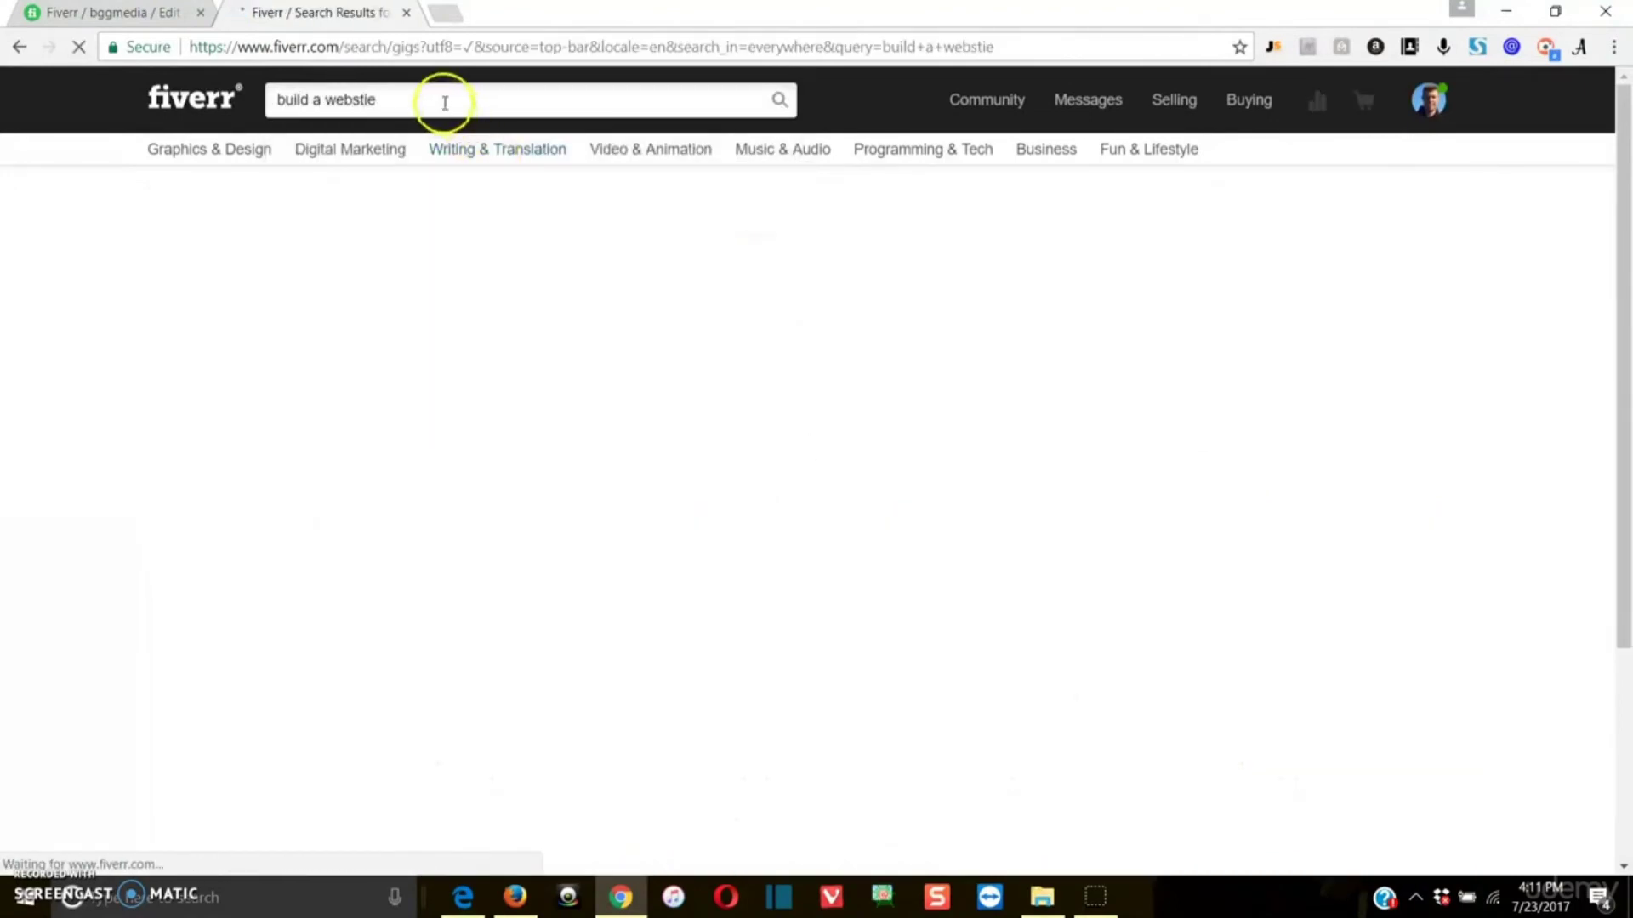
pyautogui.moveTo(394, 99); pyautogui.dragTo(362, 98)
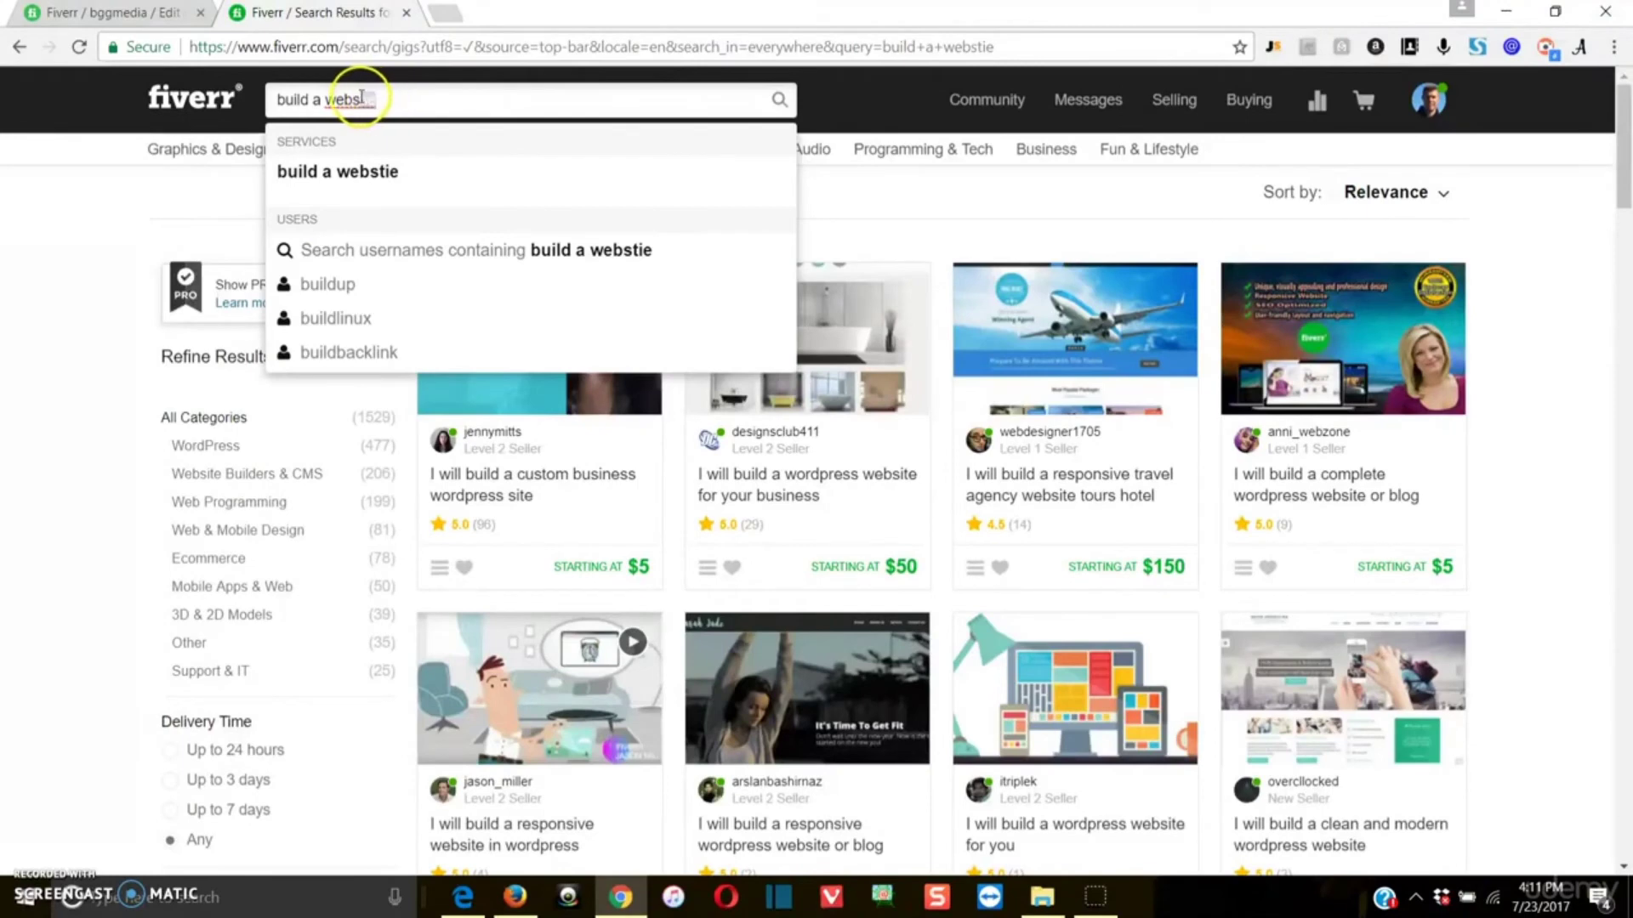
pyautogui.press('Return')
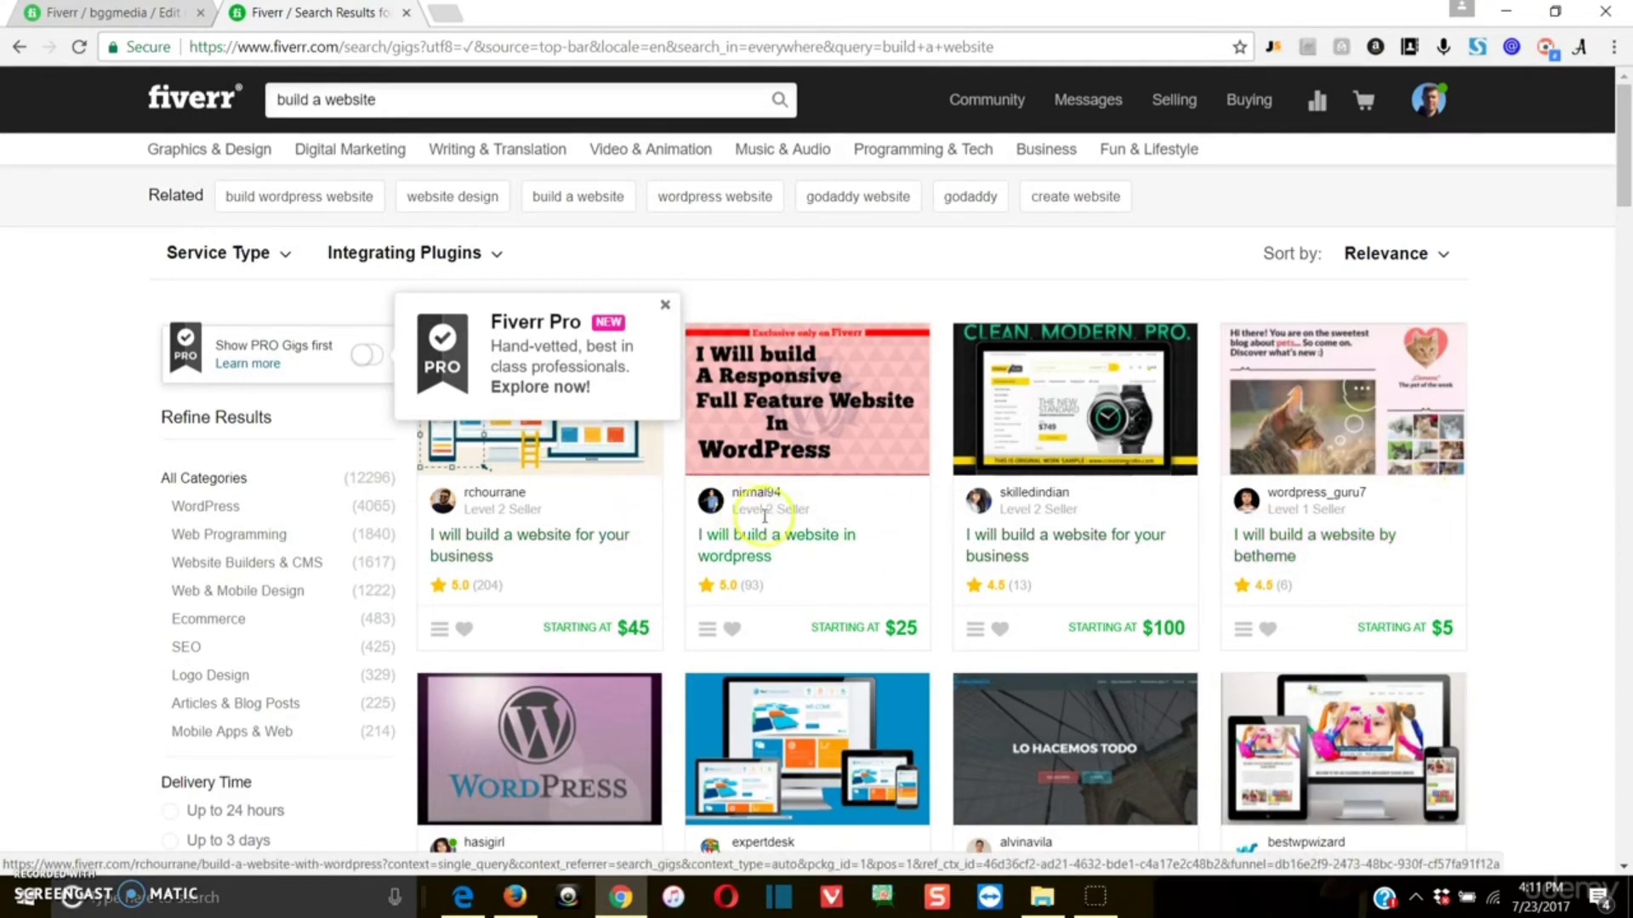
# Step: Review the delivery times, prices and fast delivery options in the package comparison of the Betheme website gig, and close that tab
pyautogui.click(1409, 462)
pyautogui.scroll(-3, 714, 561)
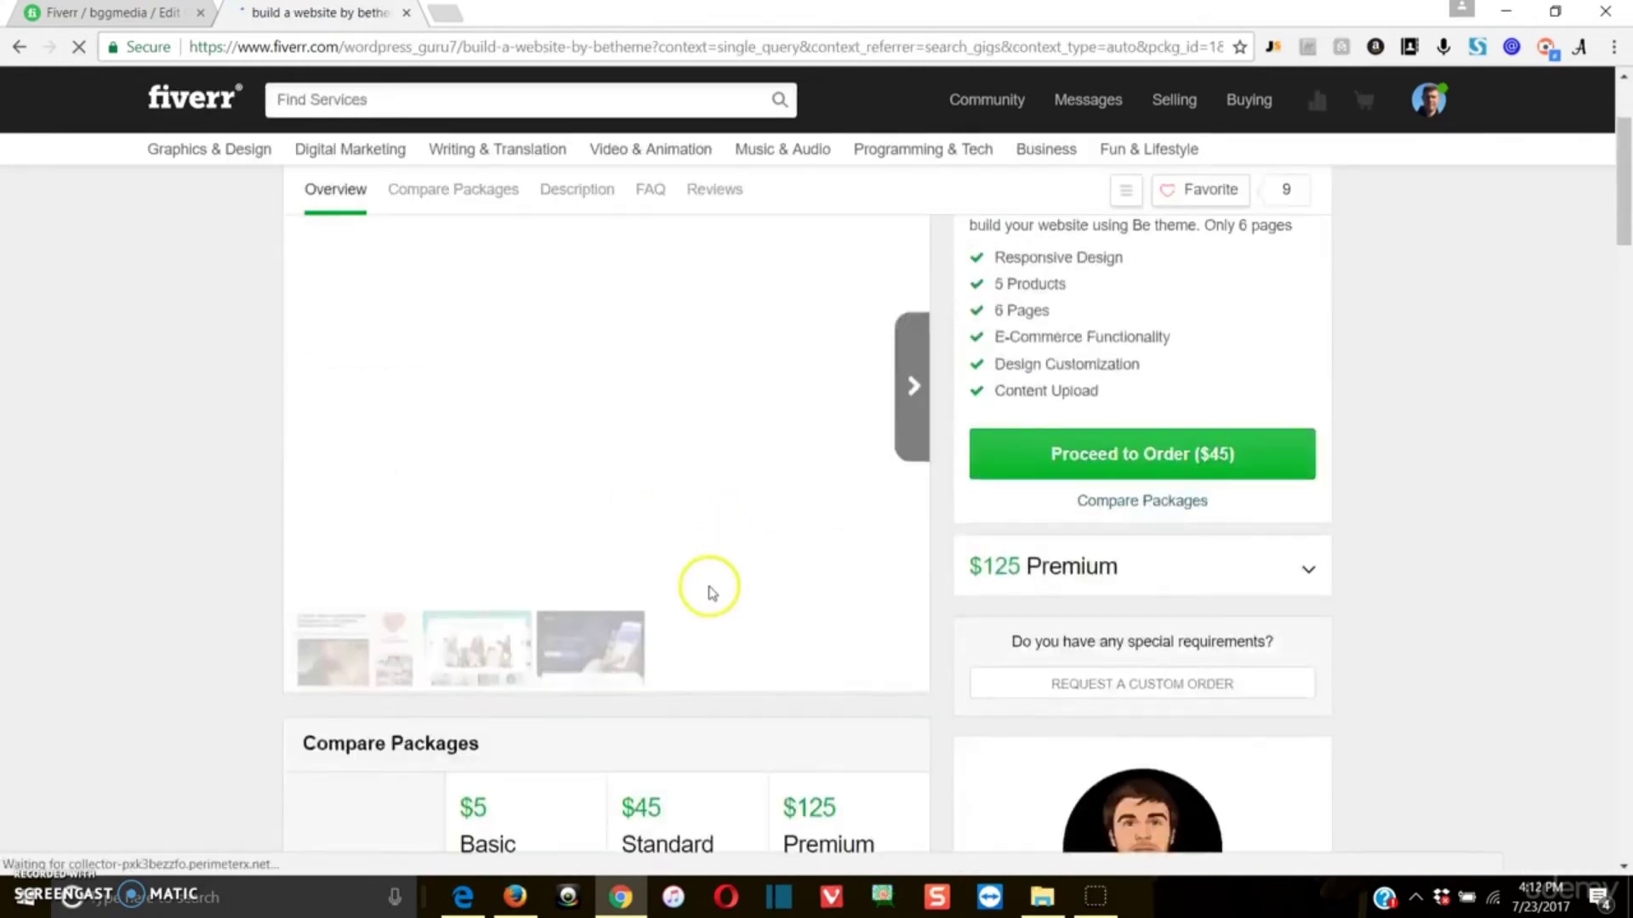
pyautogui.scroll(3, 712, 592)
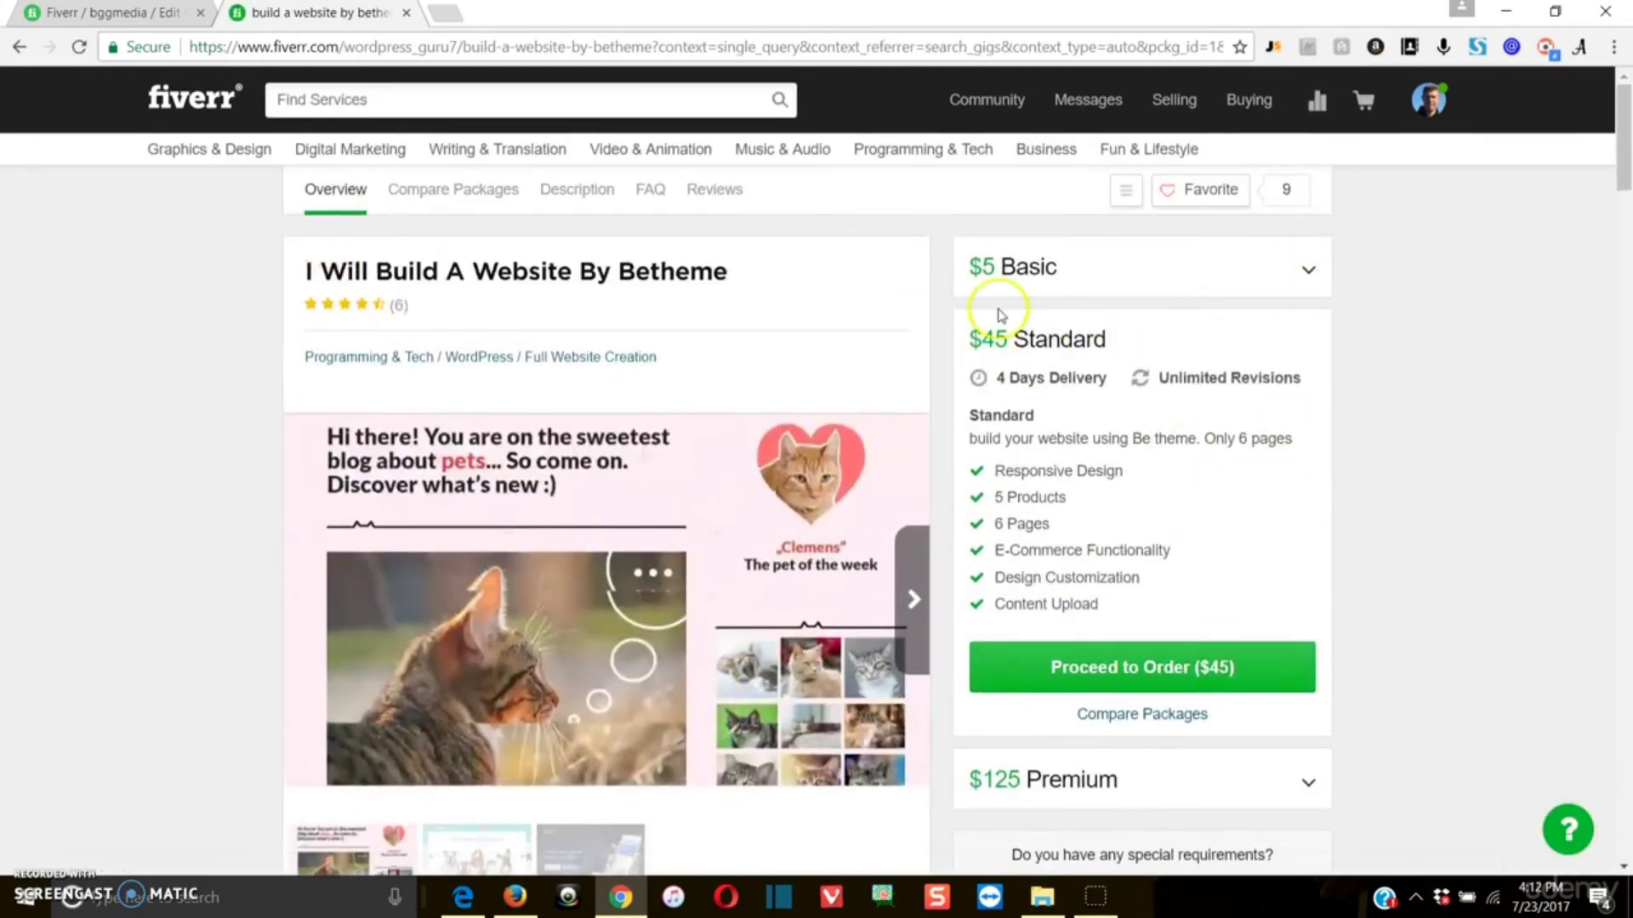
pyautogui.scroll(-1, 1084, 655)
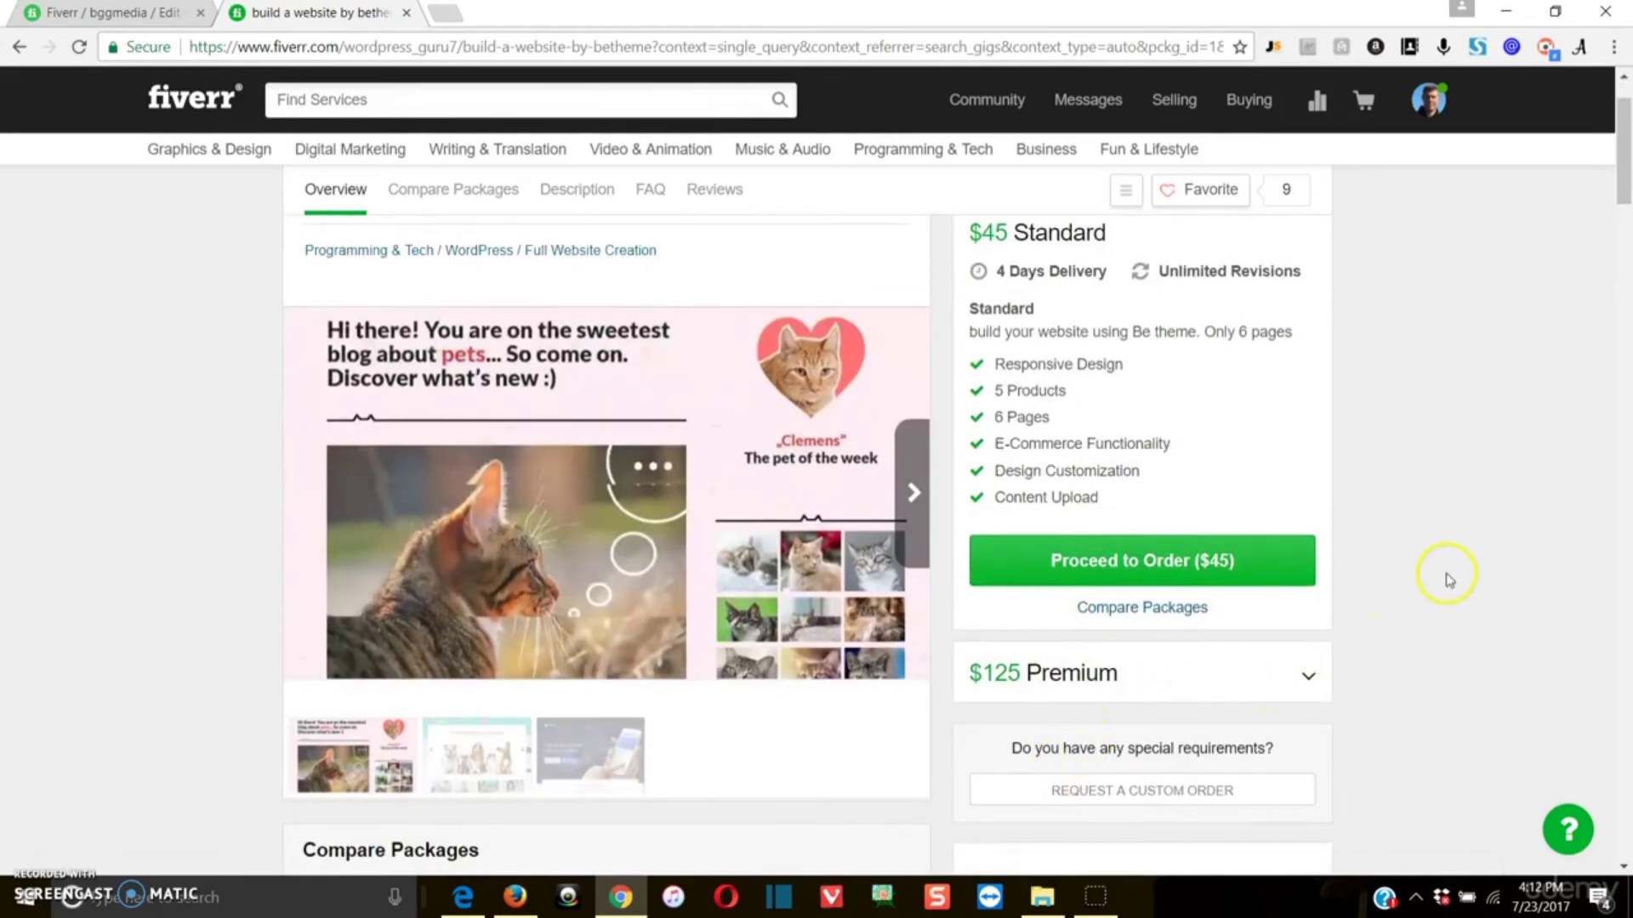
pyautogui.scroll(1, 516, 580)
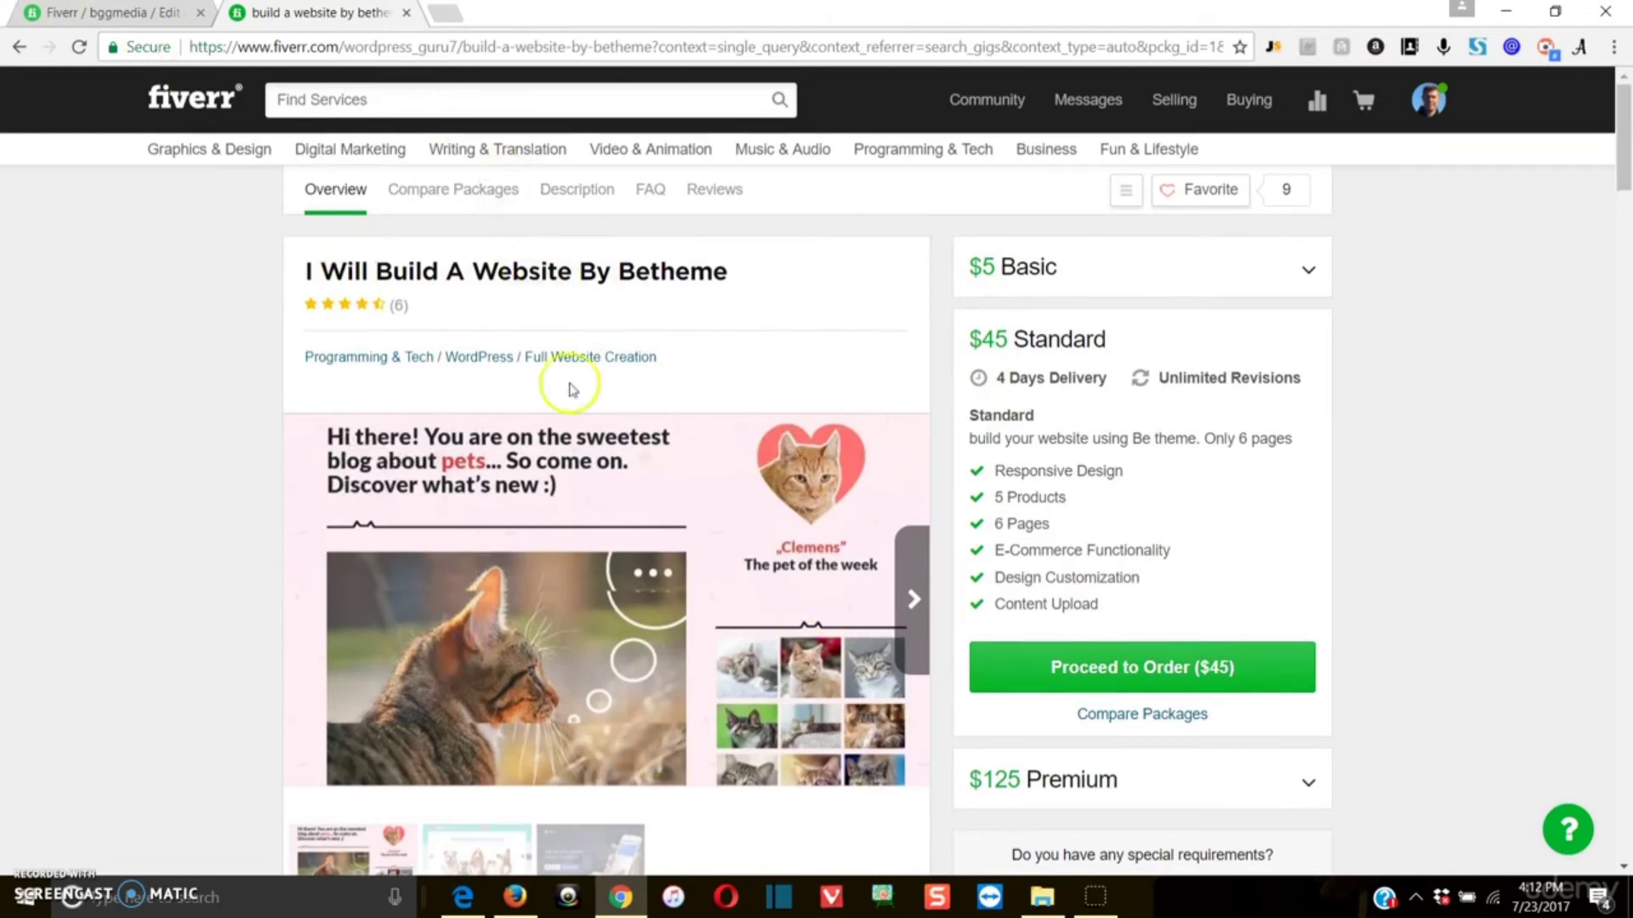
pyautogui.scroll(-5, 1392, 441)
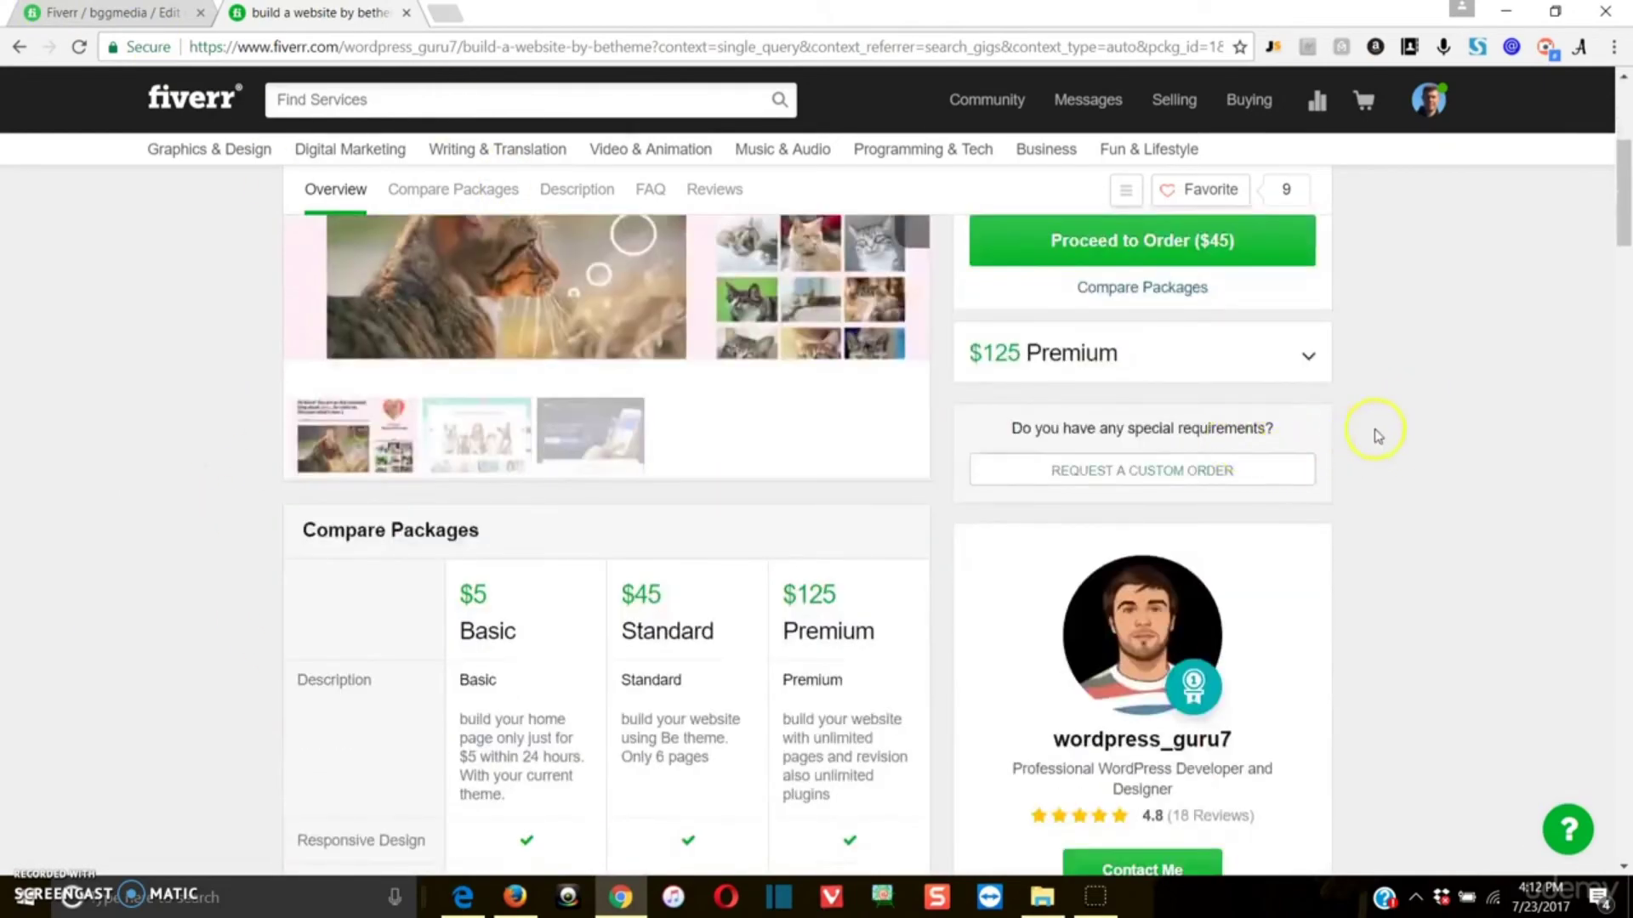
pyautogui.scroll(-5, 1487, 521)
pyautogui.scroll(1, 801, 437)
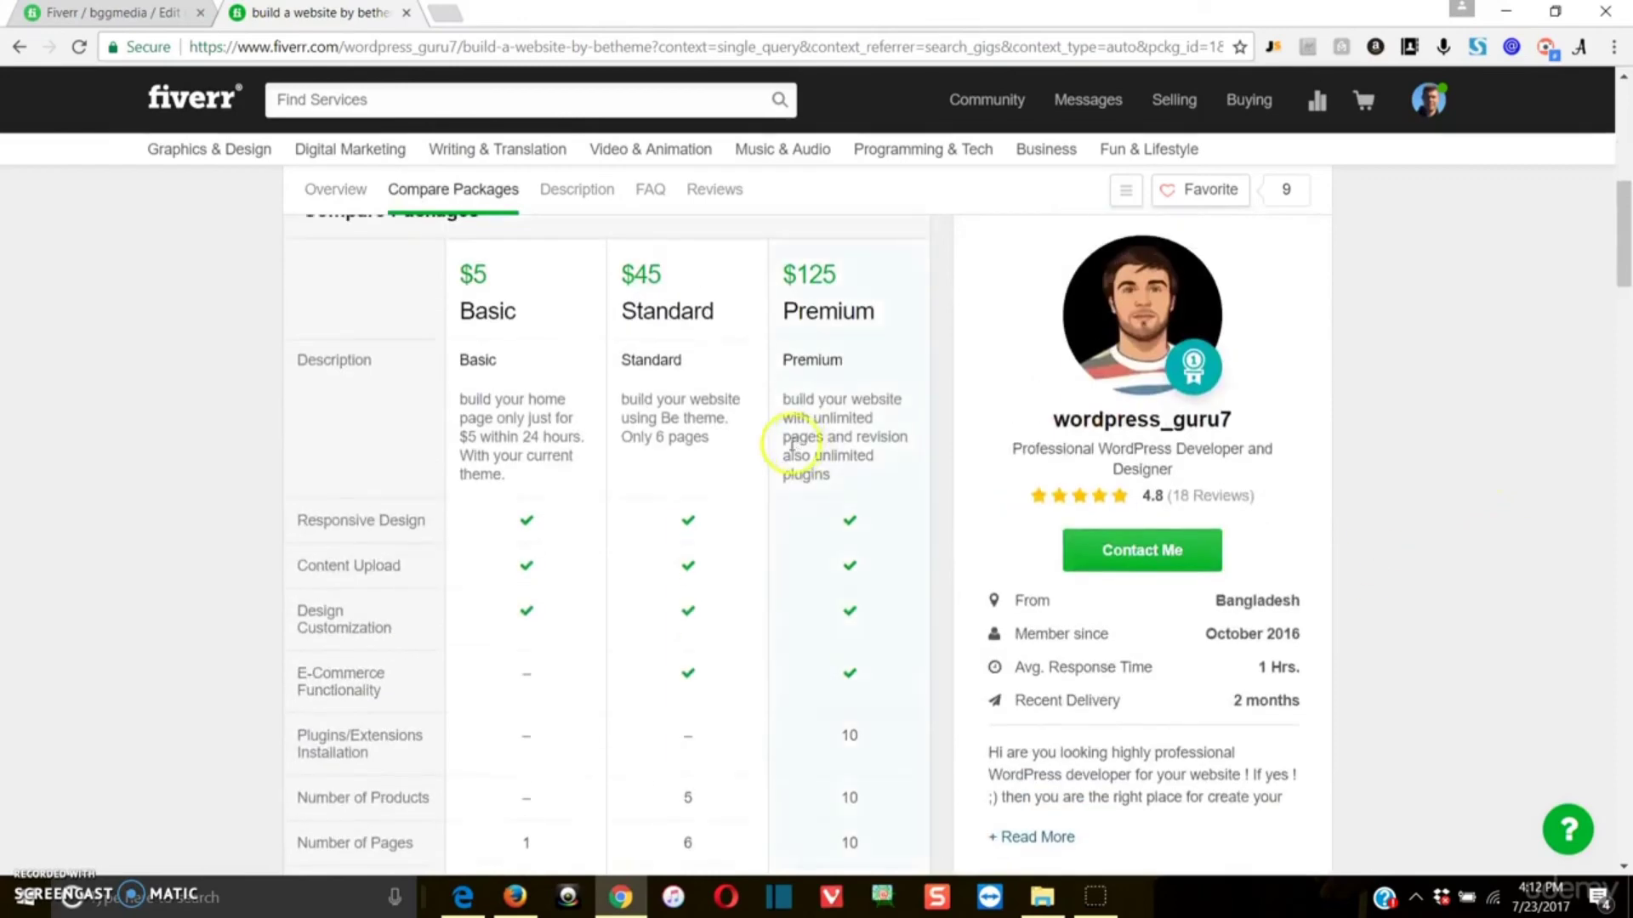
pyautogui.scroll(-8, 892, 692)
pyautogui.scroll(1, 595, 421)
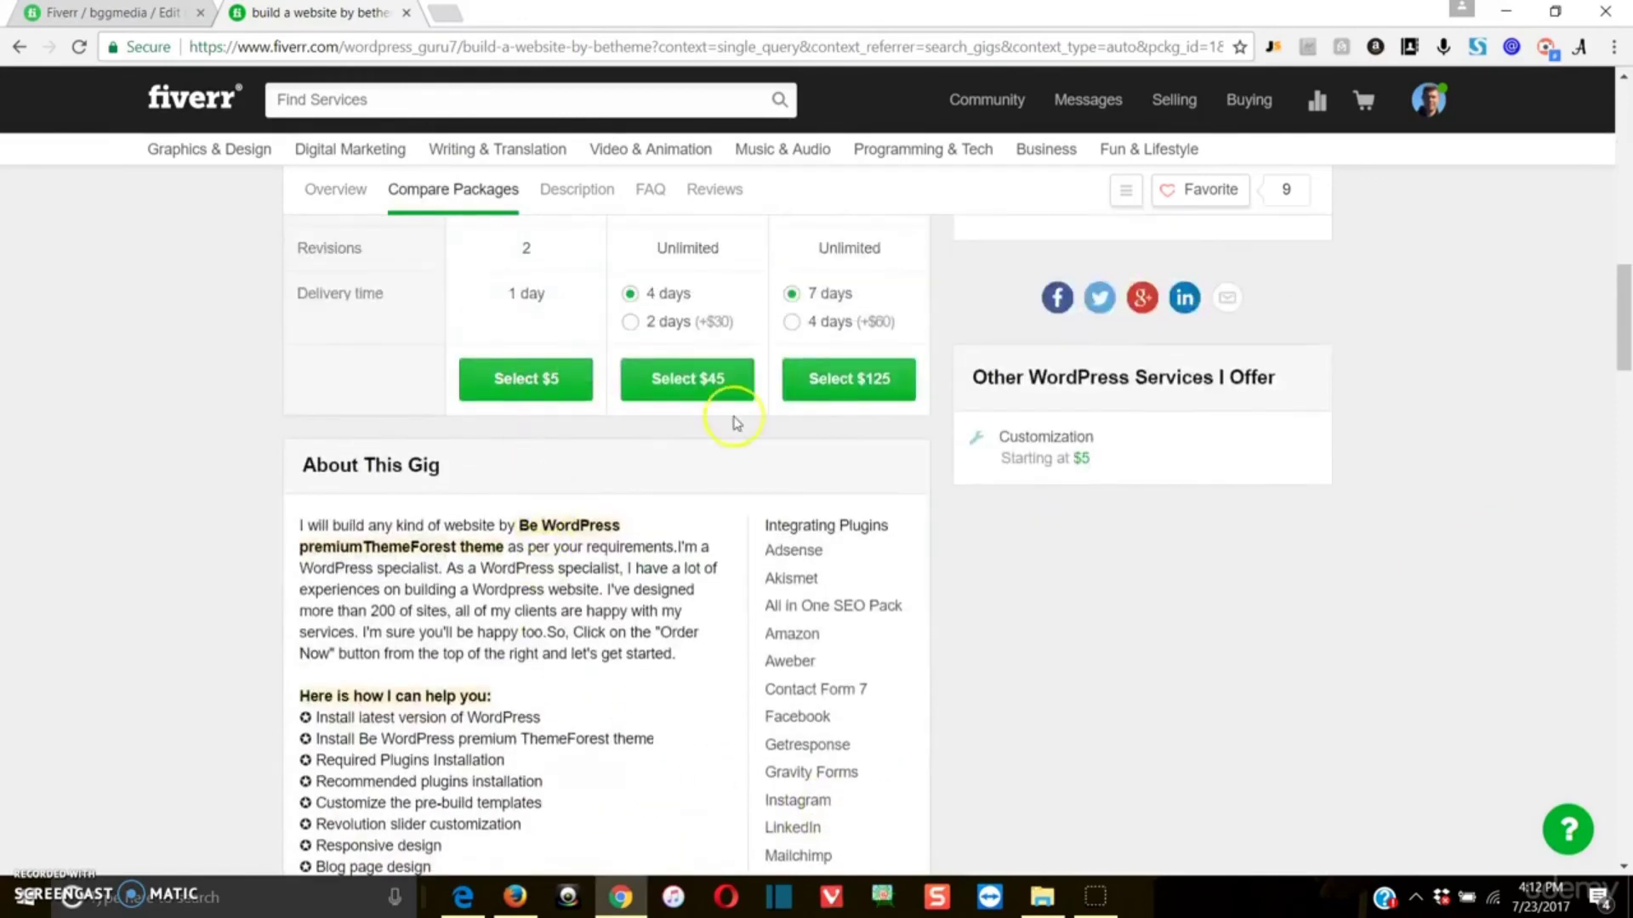
pyautogui.scroll(1, 579, 476)
pyautogui.scroll(2, 593, 534)
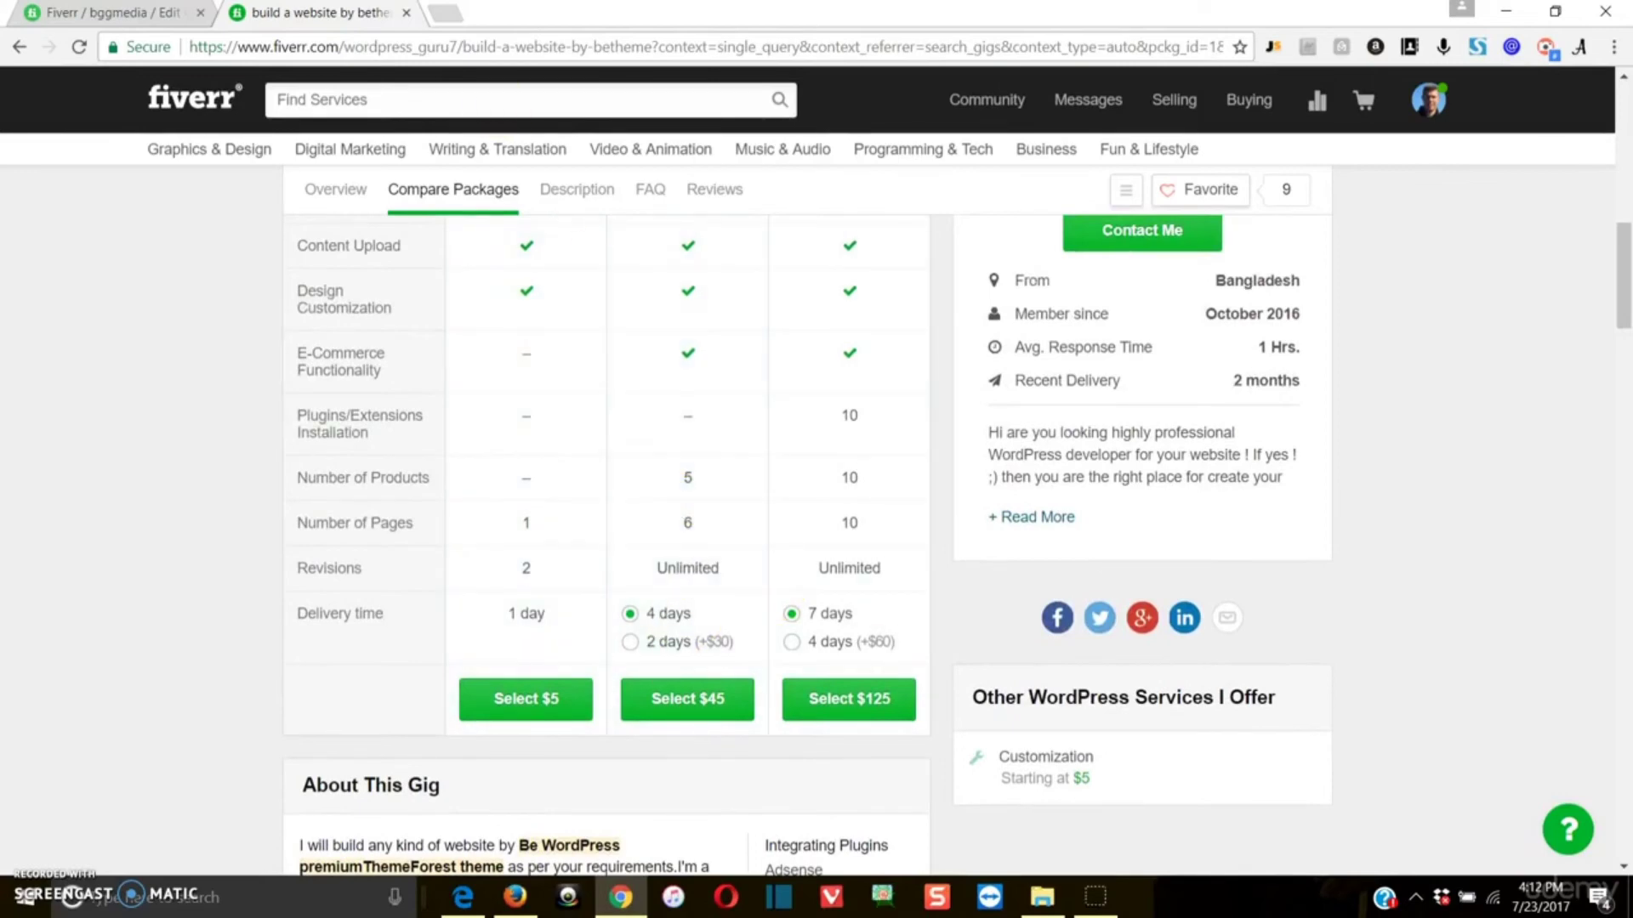
pyautogui.click(406, 14)
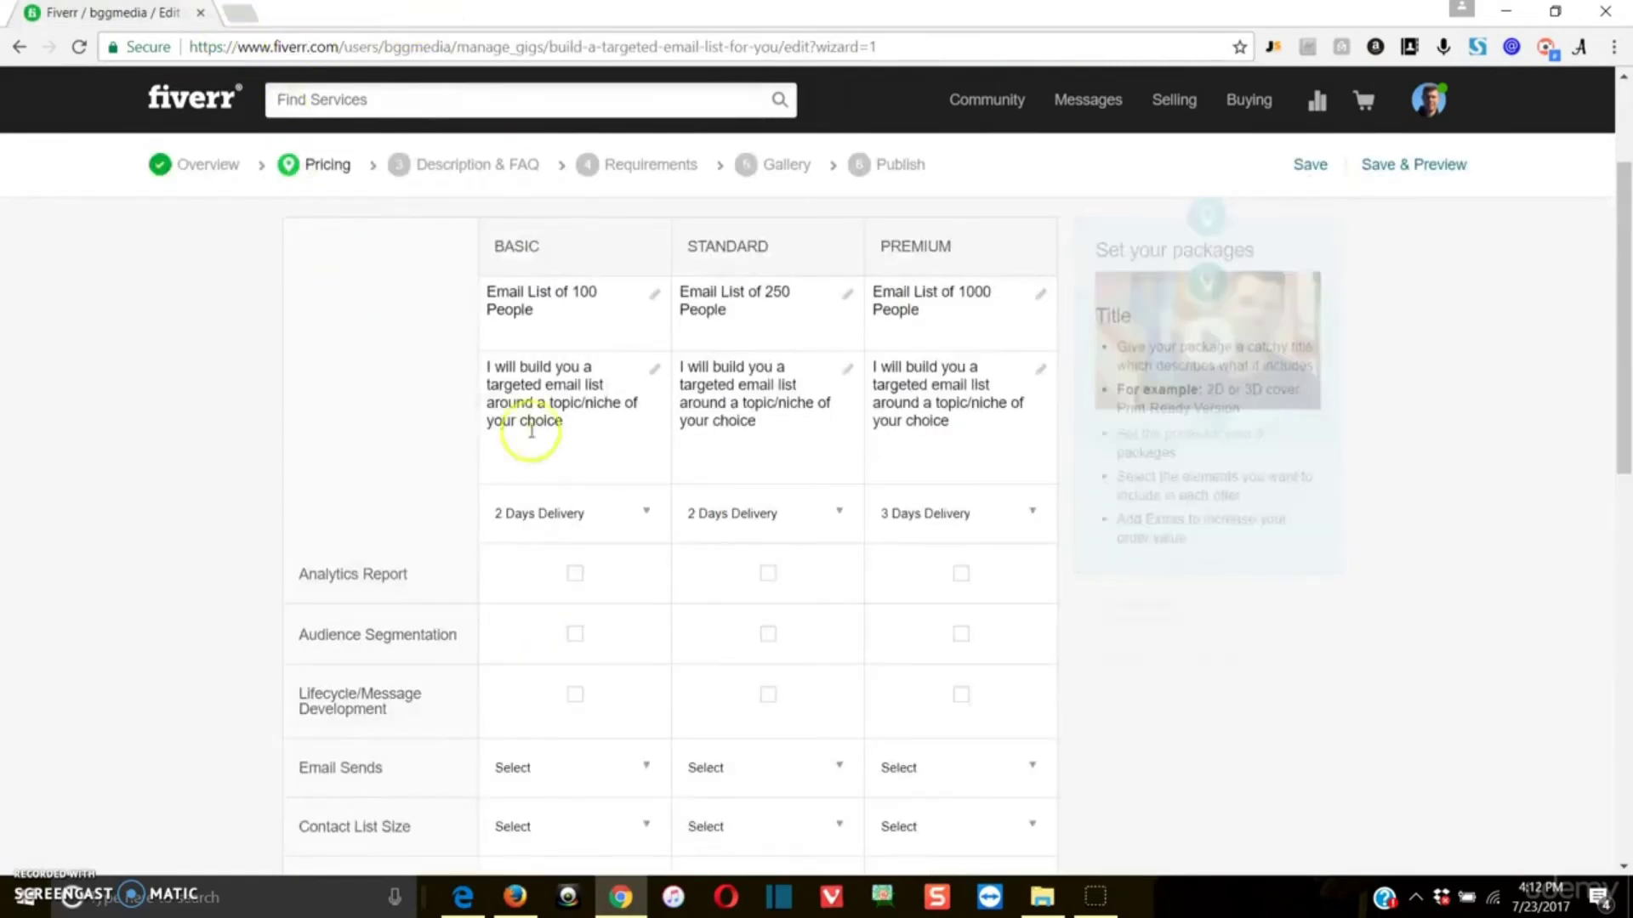
# Step: Enable the extra fast delivery gig extra with 1-day delivery for the Basic, Standard and Premium packages
pyautogui.scroll(-5, 1318, 680)
pyautogui.scroll(-1, 1298, 678)
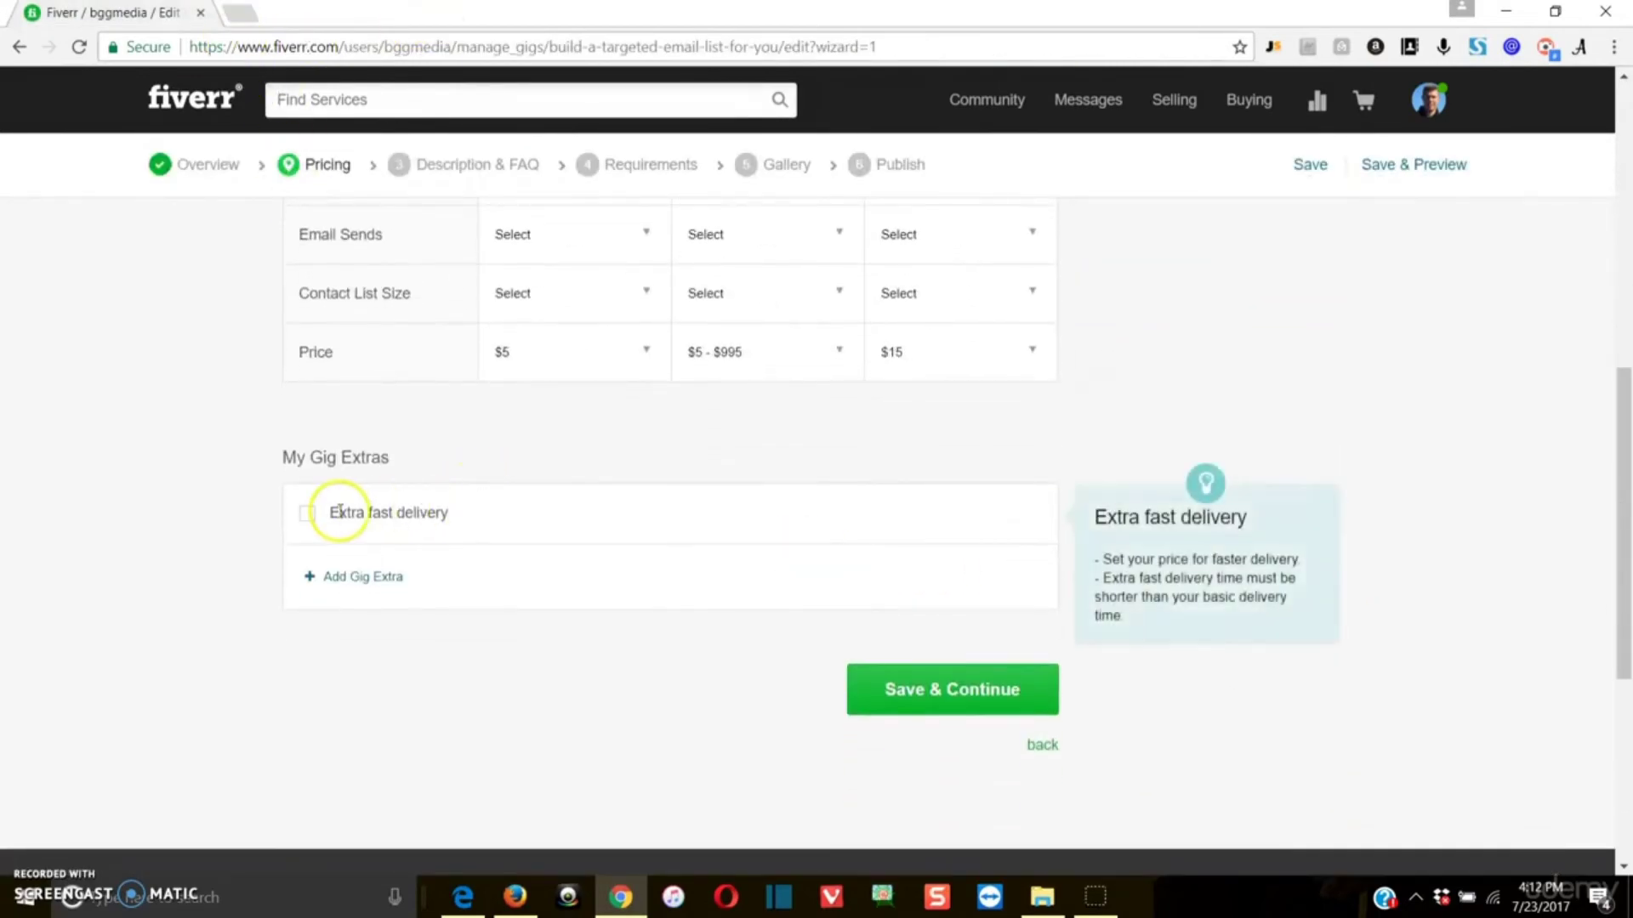
pyautogui.click(307, 513)
pyautogui.click(773, 575)
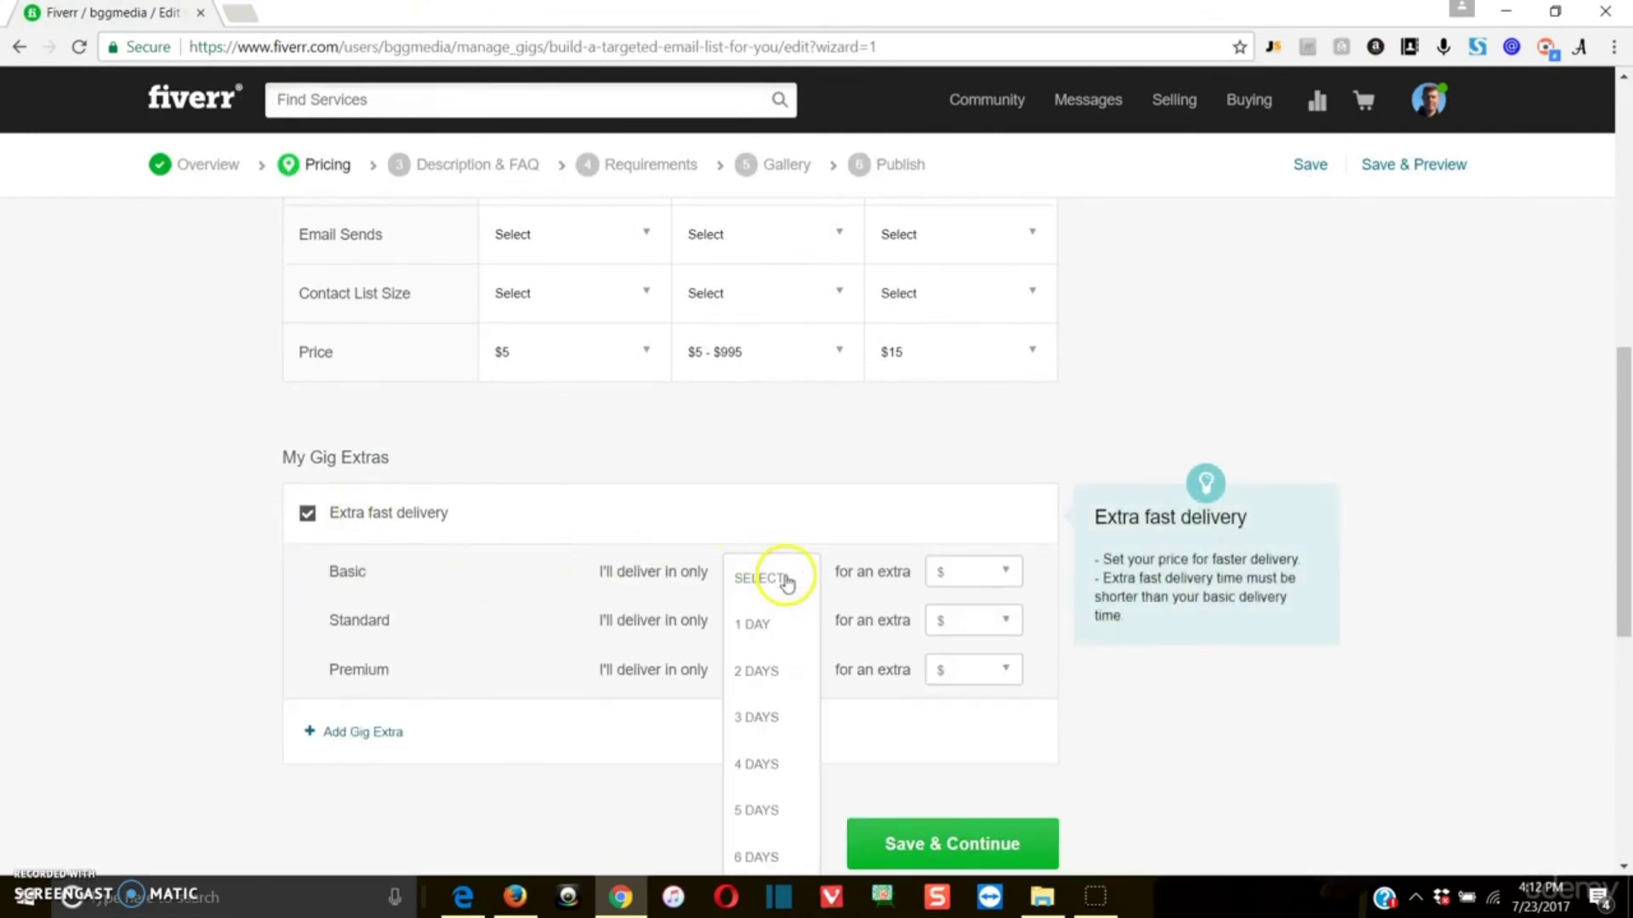
pyautogui.click(778, 623)
pyautogui.click(781, 622)
pyautogui.click(755, 663)
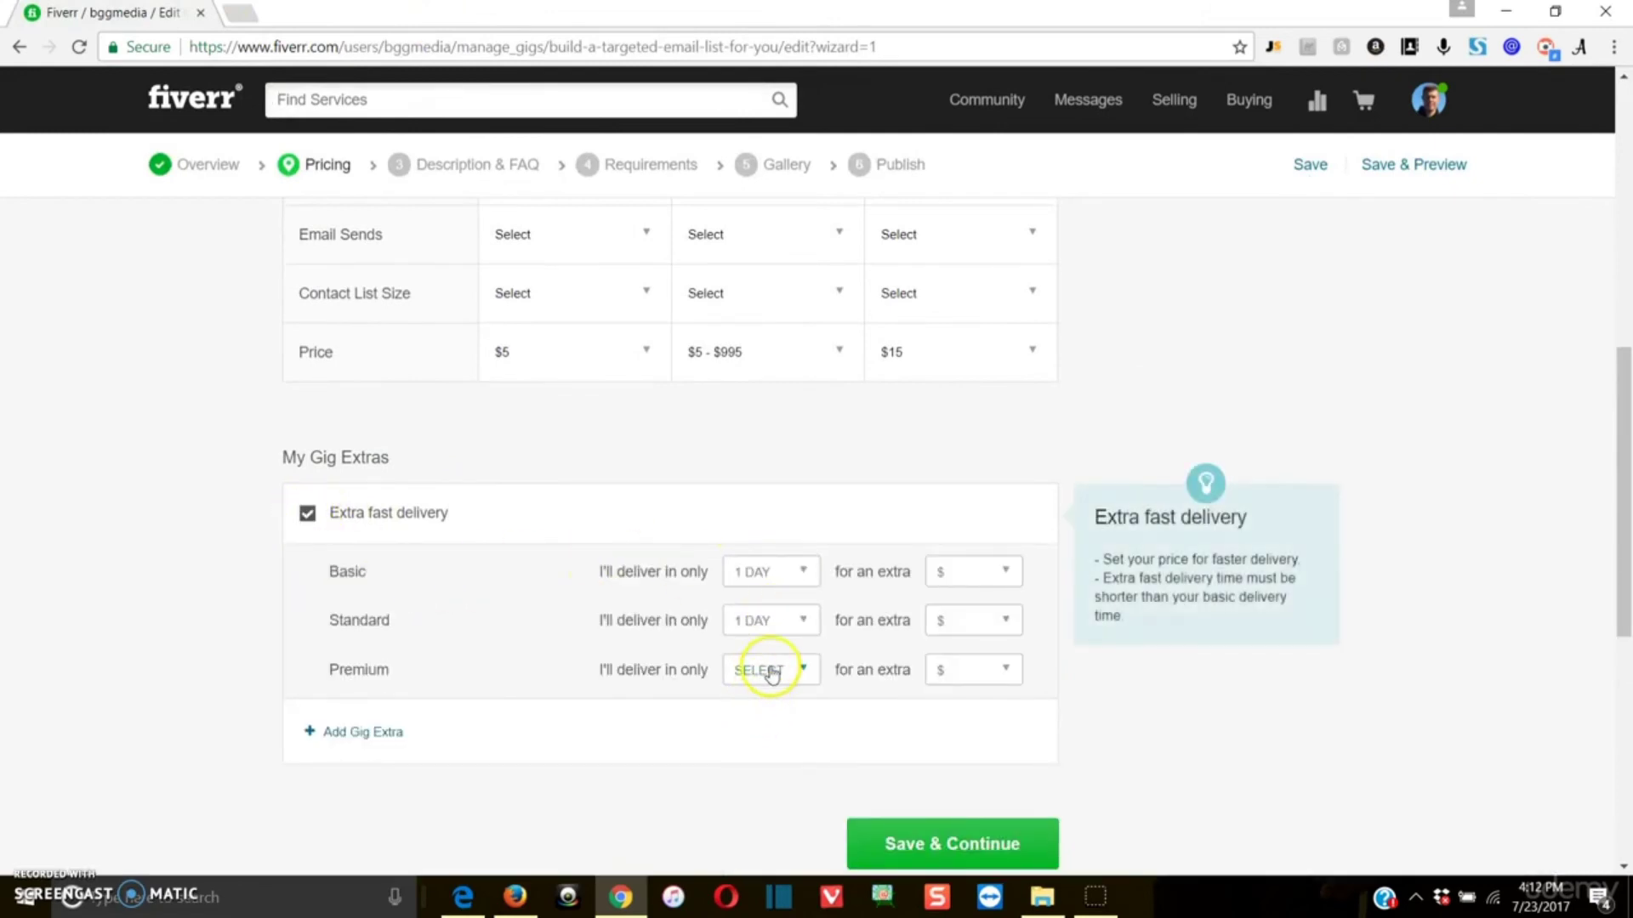
pyautogui.click(765, 671)
pyautogui.click(755, 714)
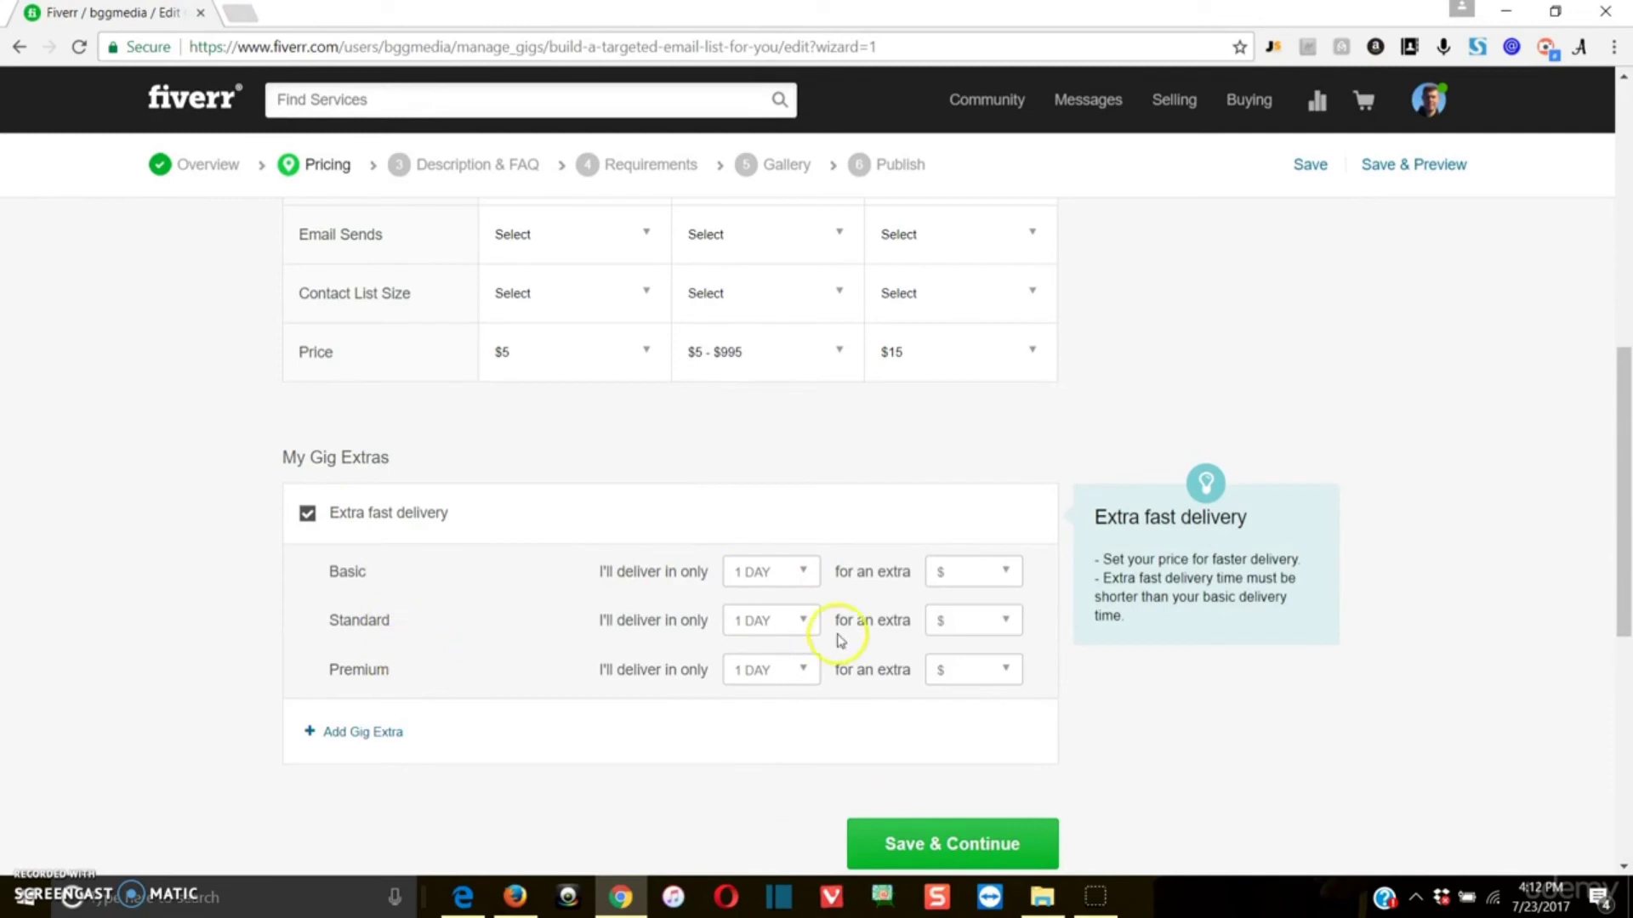
# Step: Set the extra fast delivery surcharge to $5 for Basic, $5 for Standard and $10 for Premium
pyautogui.click(978, 571)
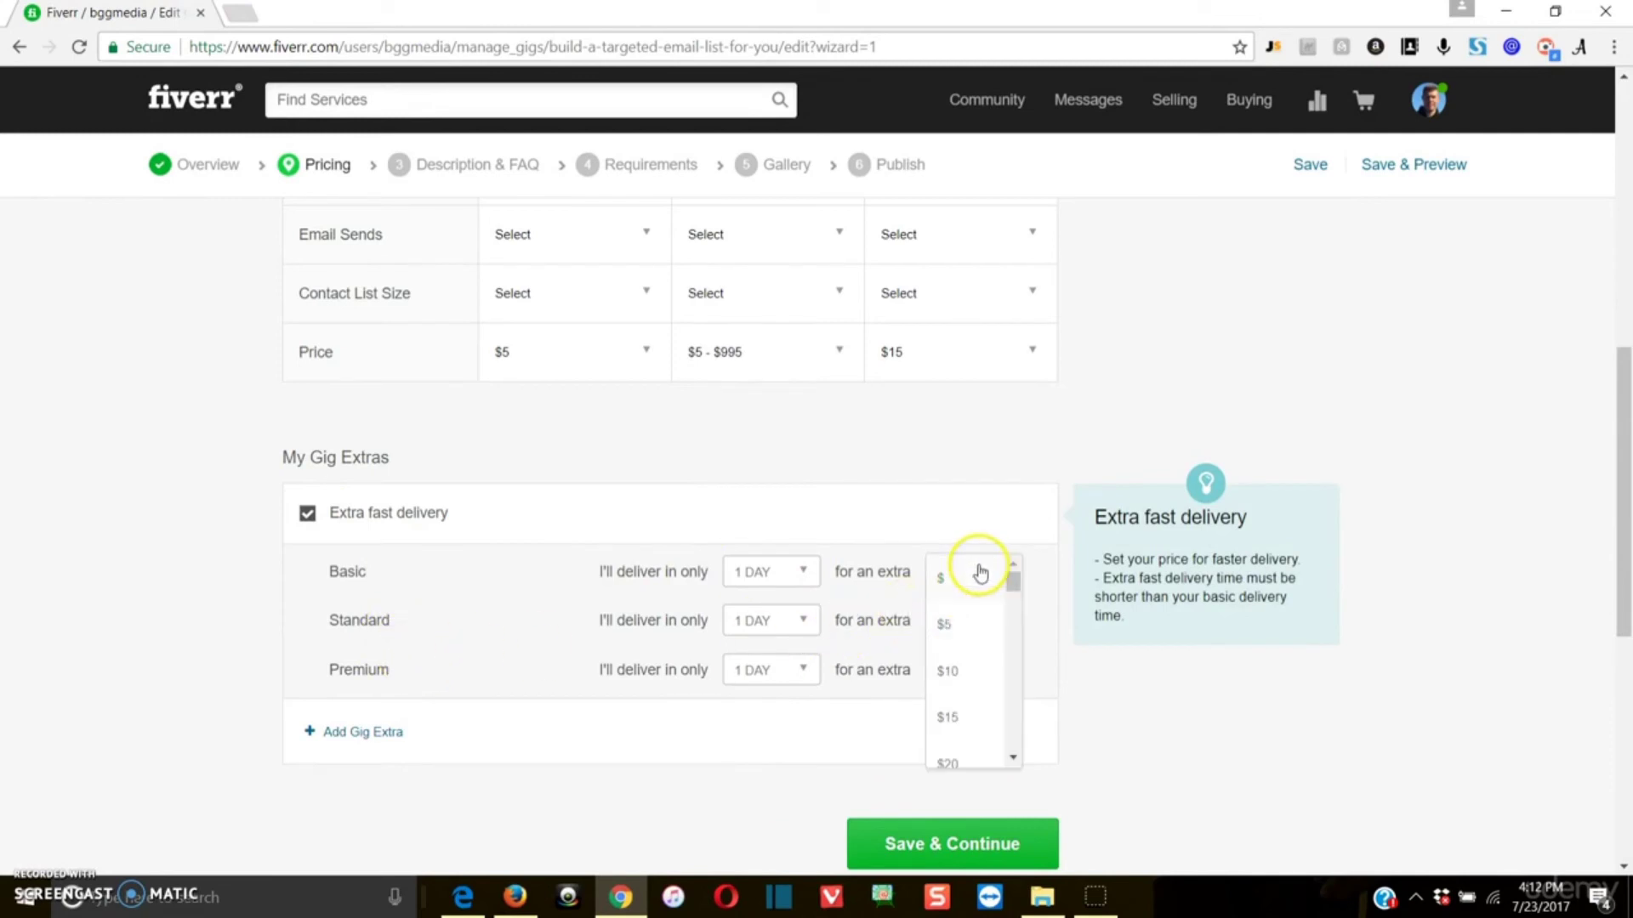
pyautogui.click(946, 625)
pyautogui.click(947, 620)
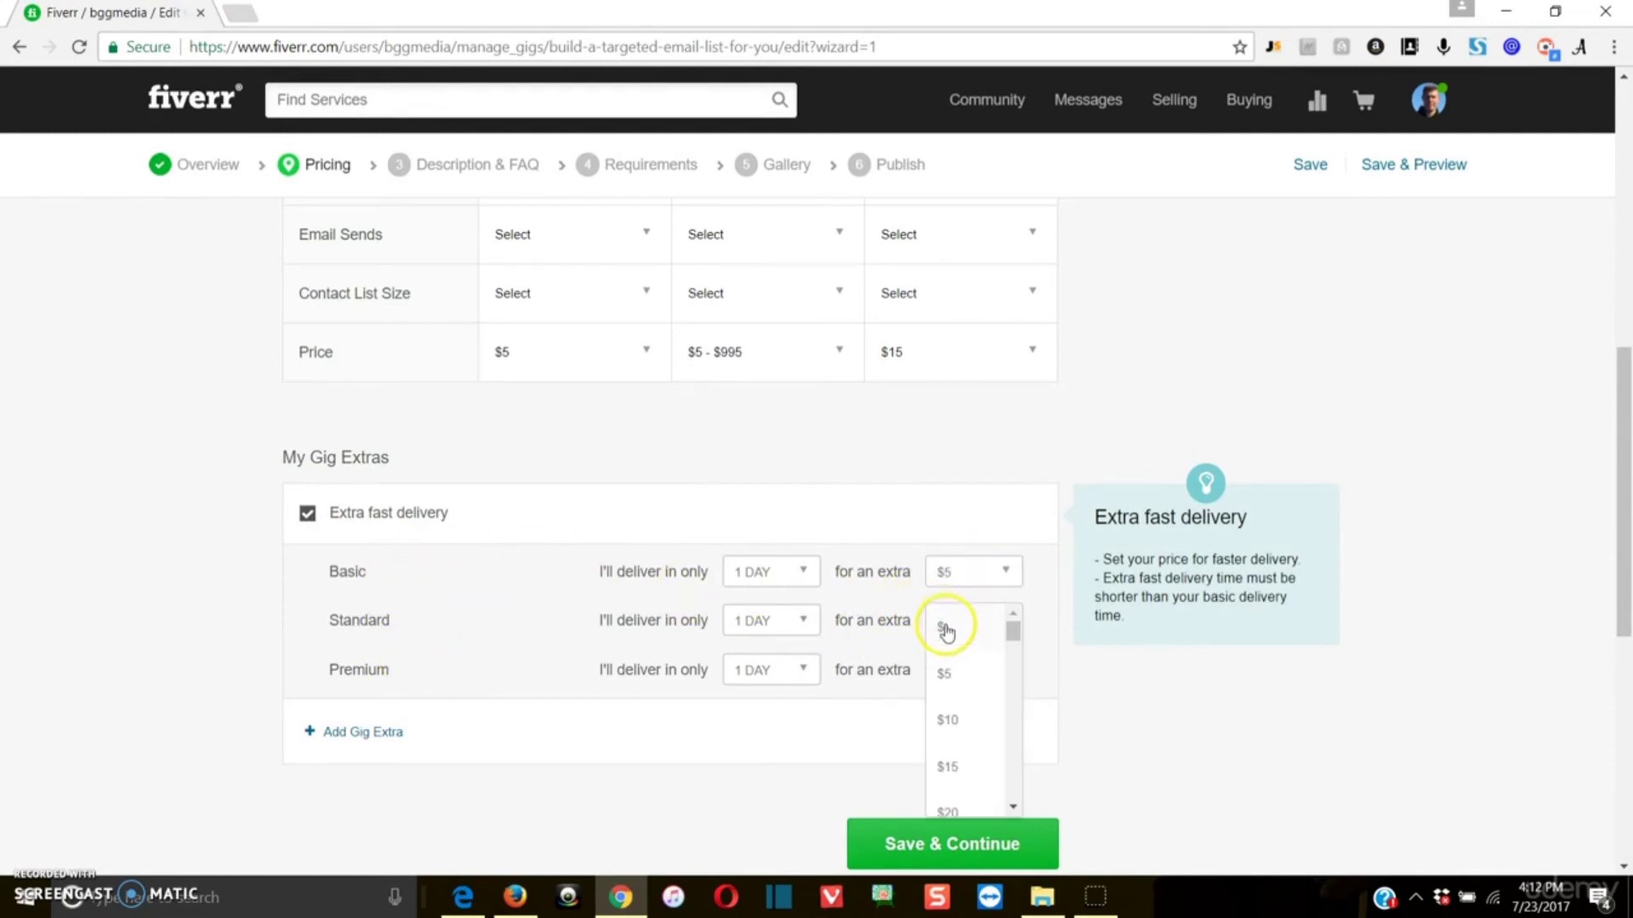
pyautogui.click(941, 675)
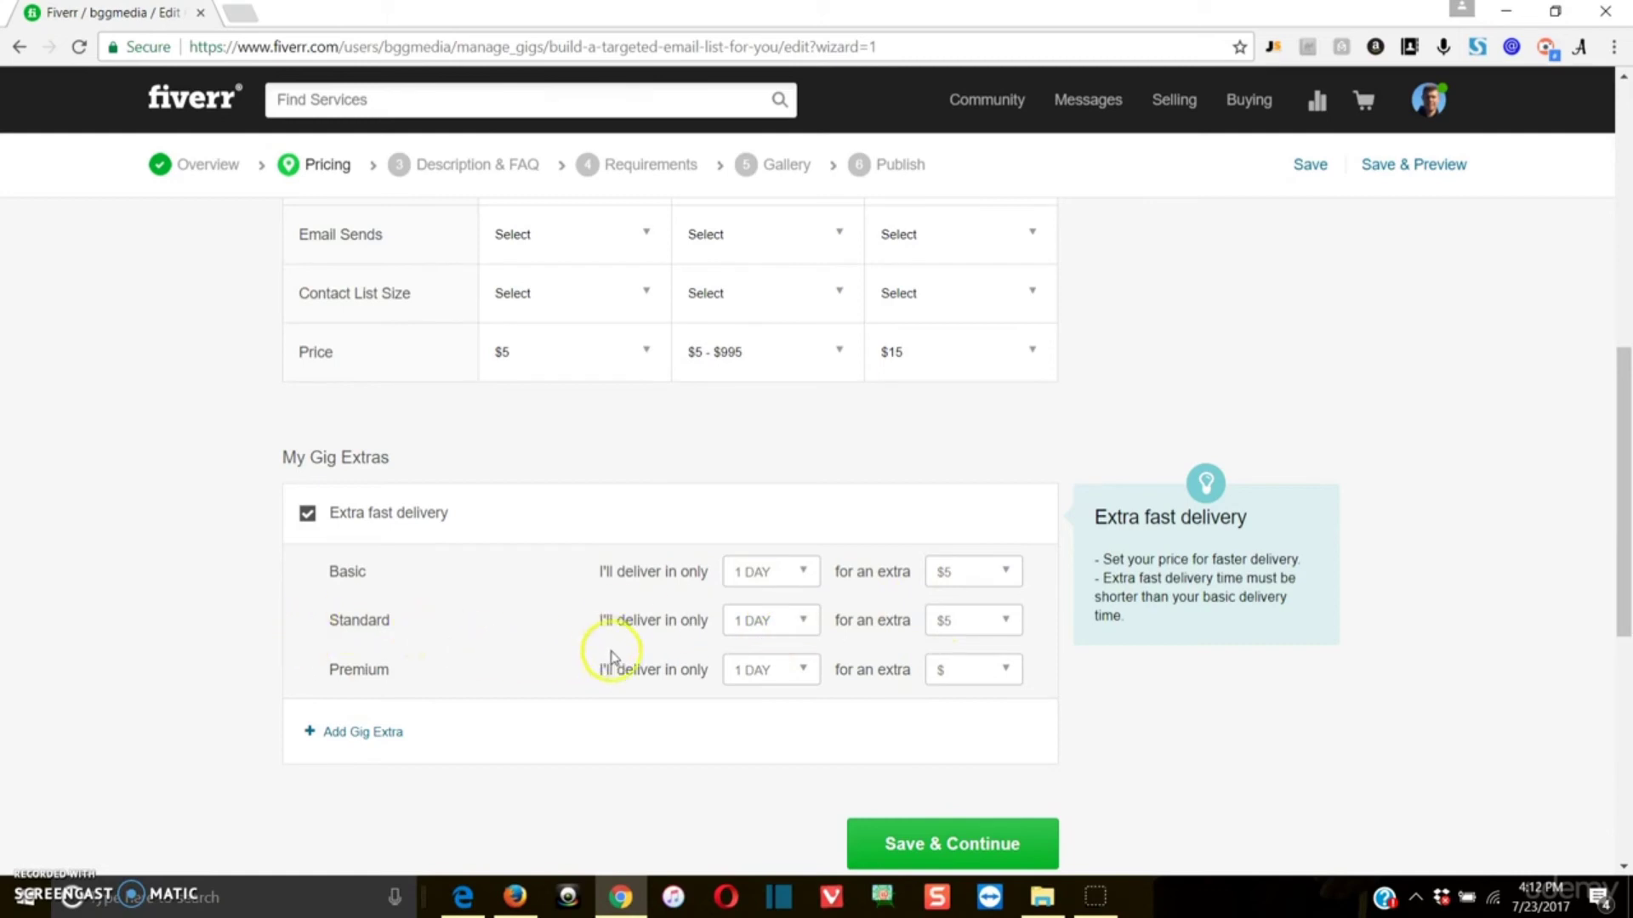
pyautogui.click(965, 680)
pyautogui.click(940, 757)
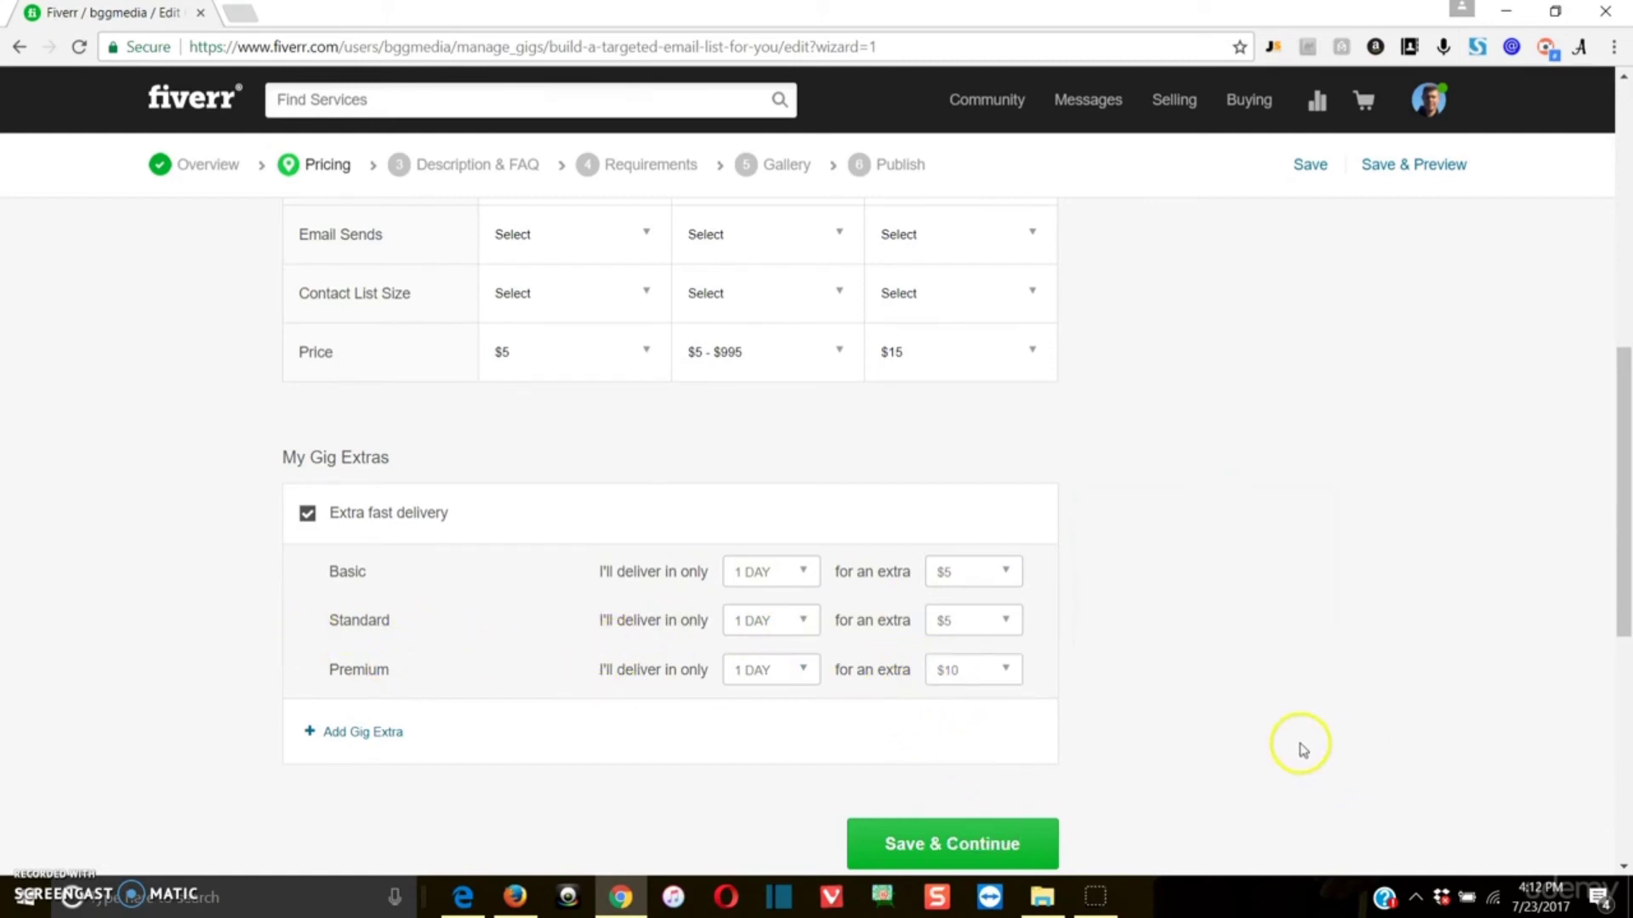
# Step: Add a blank custom gig extra entry and try to save the pricing section
pyautogui.scroll(-2, 1299, 748)
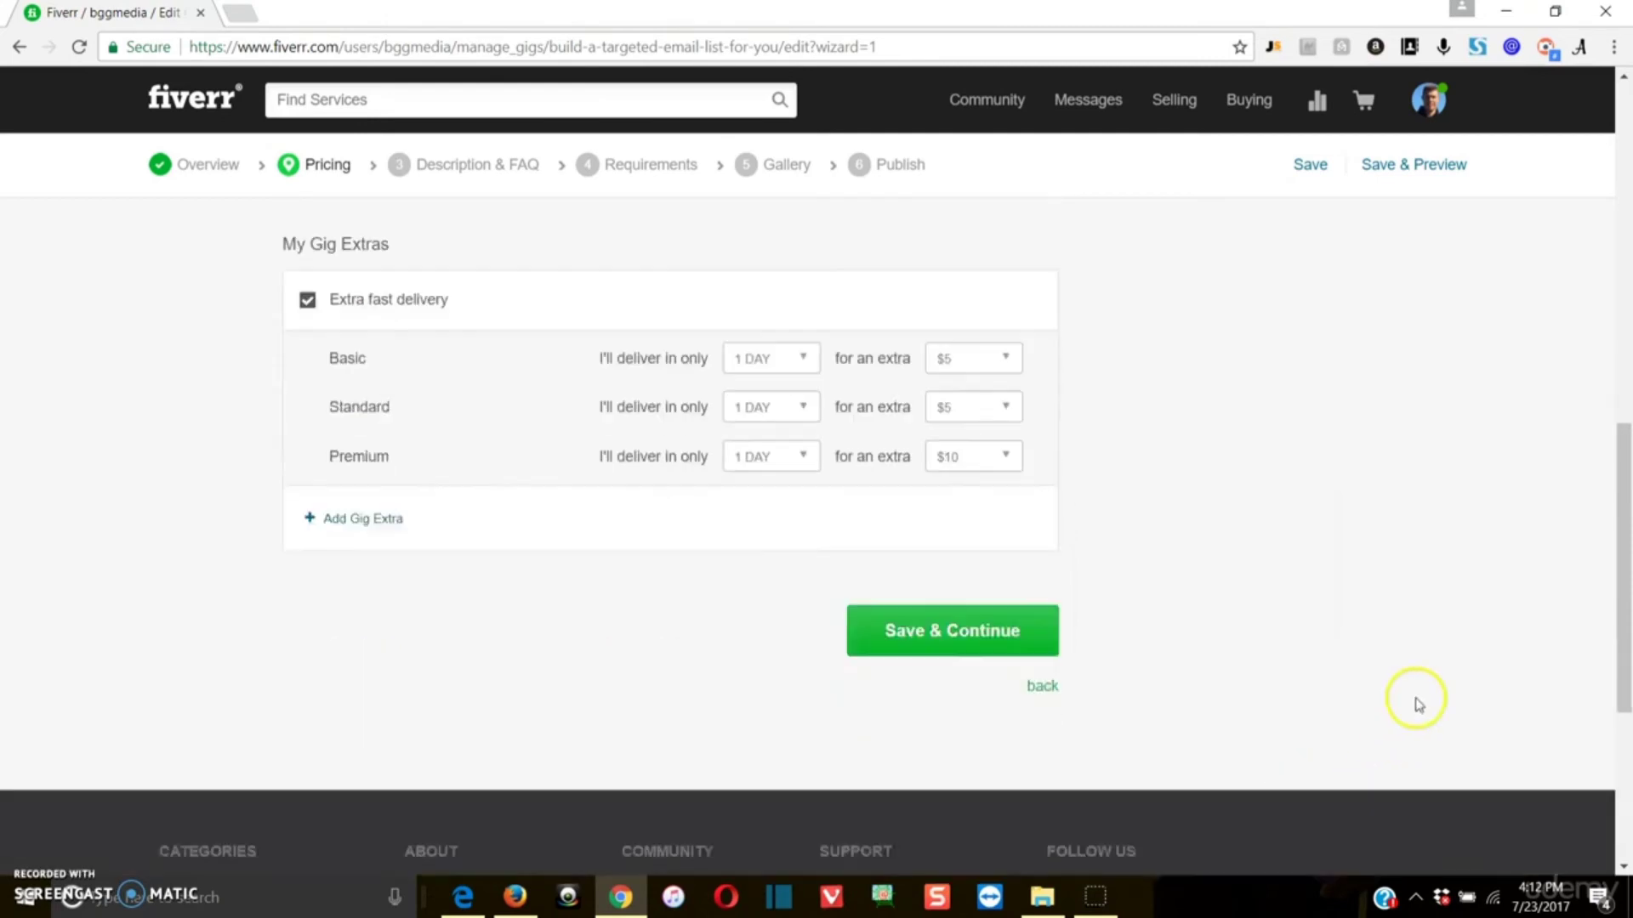
pyautogui.click(326, 520)
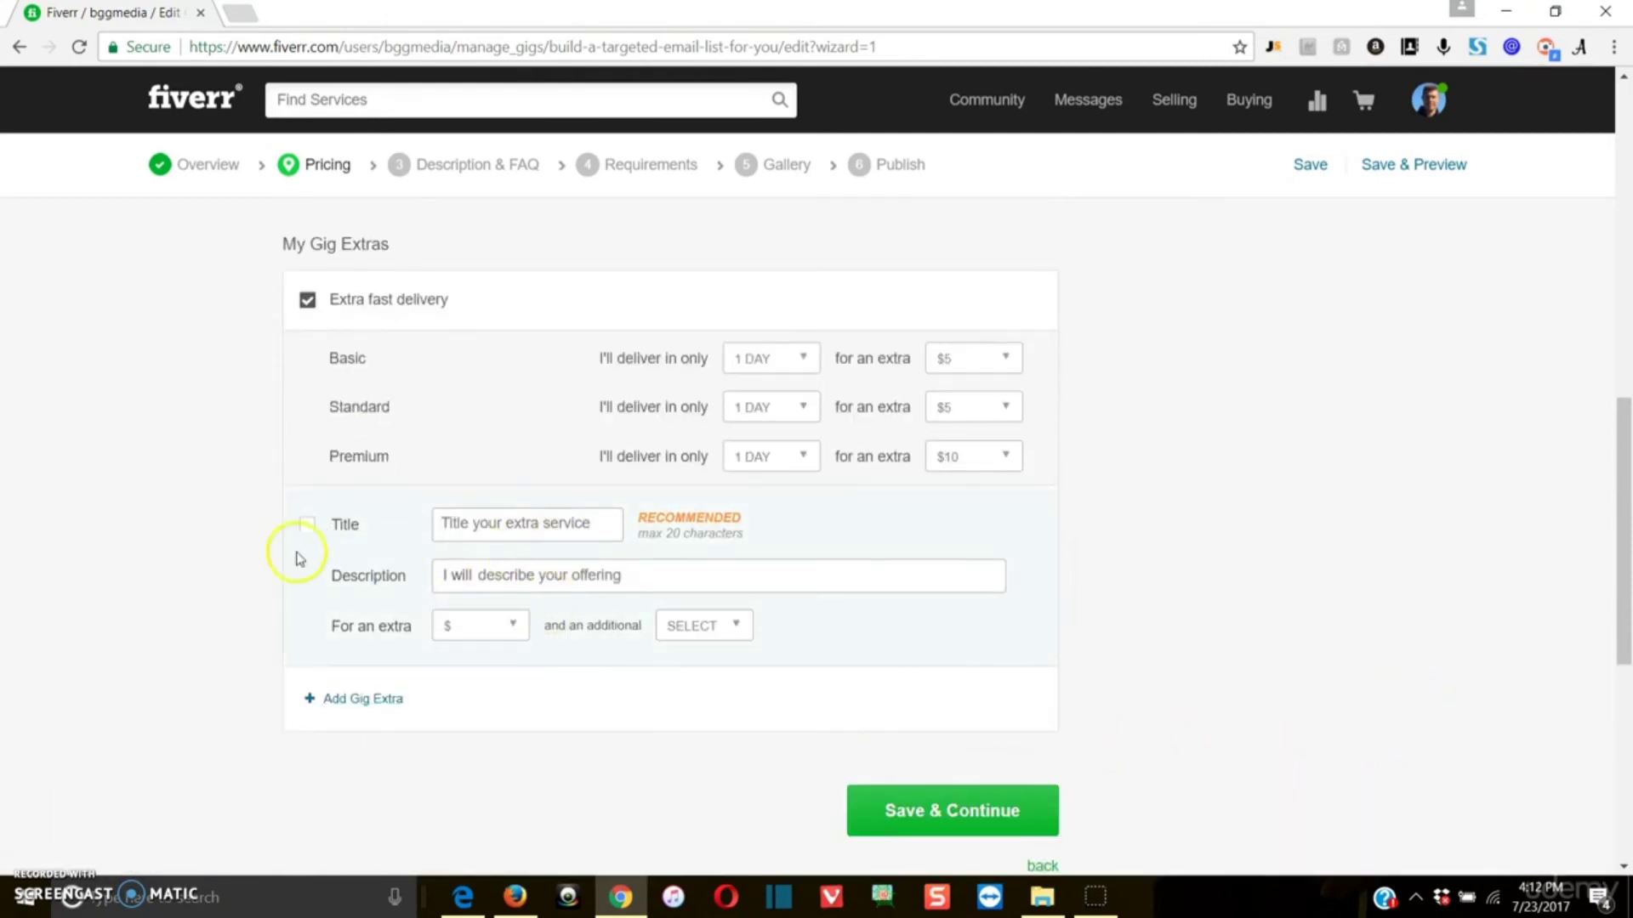
pyautogui.click(953, 811)
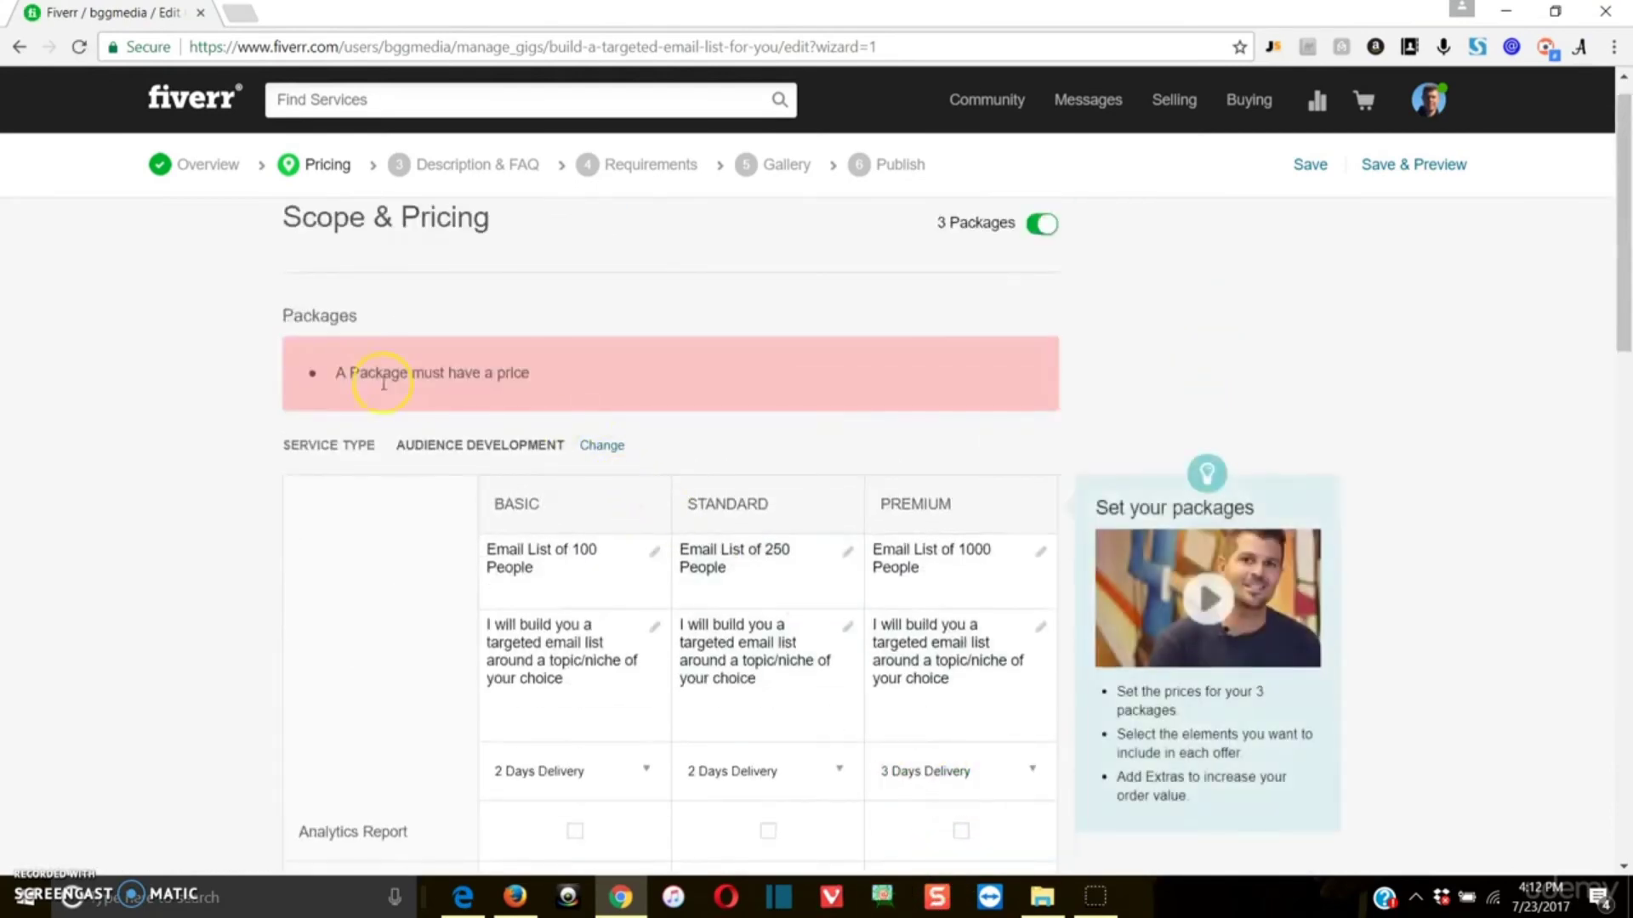
# Step: Set the Standard package price to $10, and save the pricing section to continue to the description
pyautogui.scroll(-2, 649, 521)
pyautogui.scroll(-3, 960, 681)
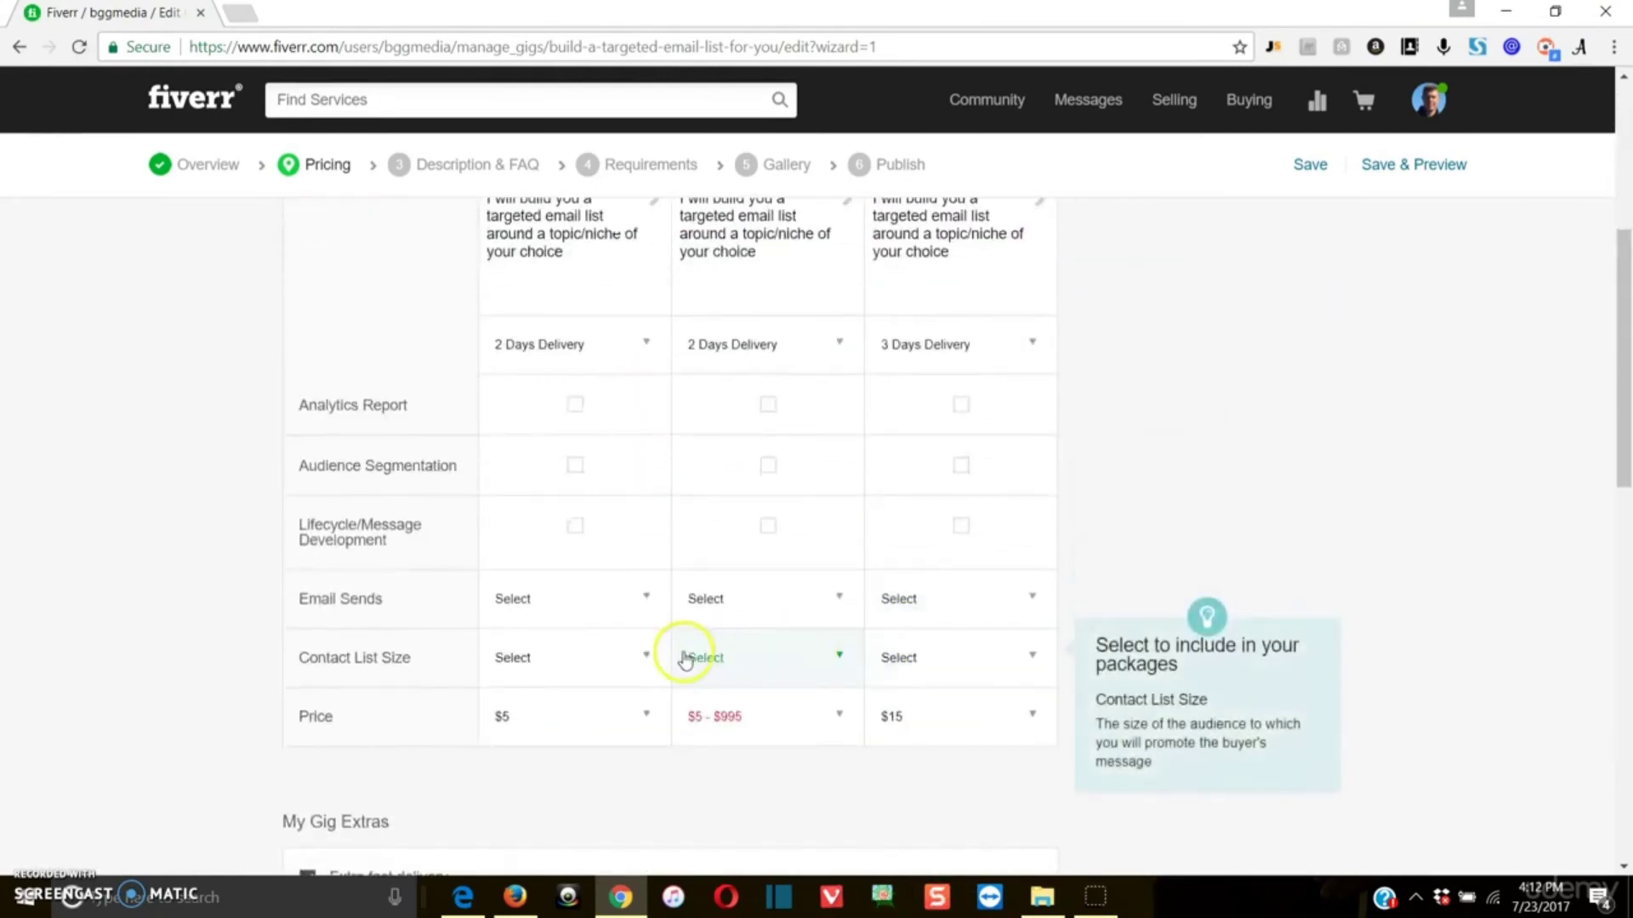
pyautogui.click(832, 717)
pyautogui.click(802, 773)
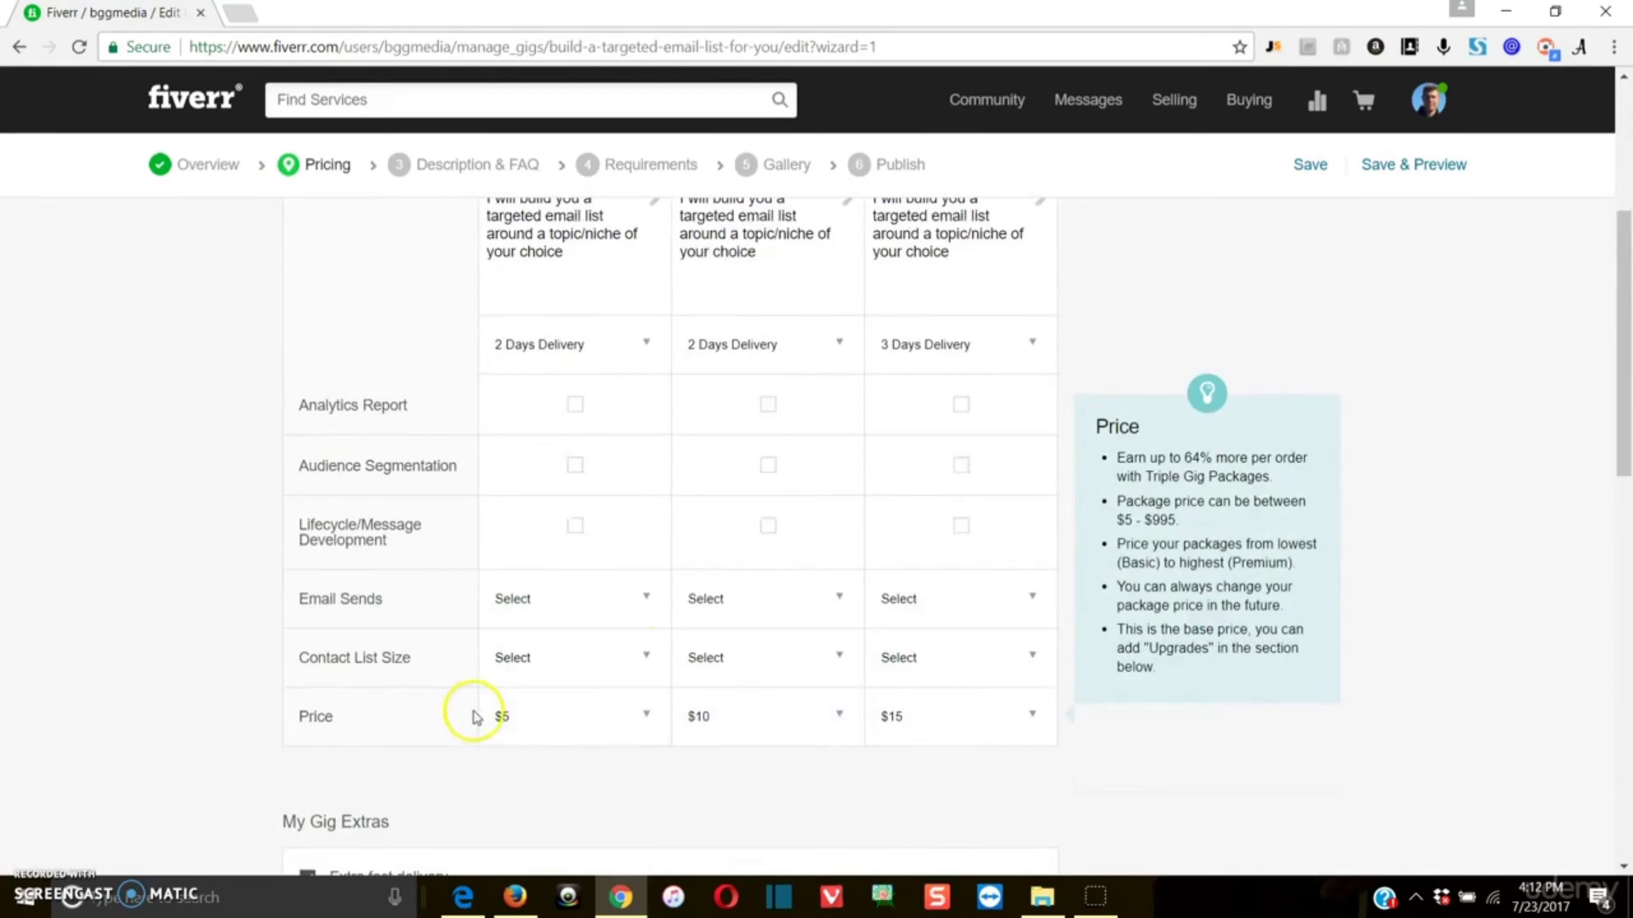
pyautogui.scroll(-5, 1086, 714)
pyautogui.scroll(-5, 1184, 733)
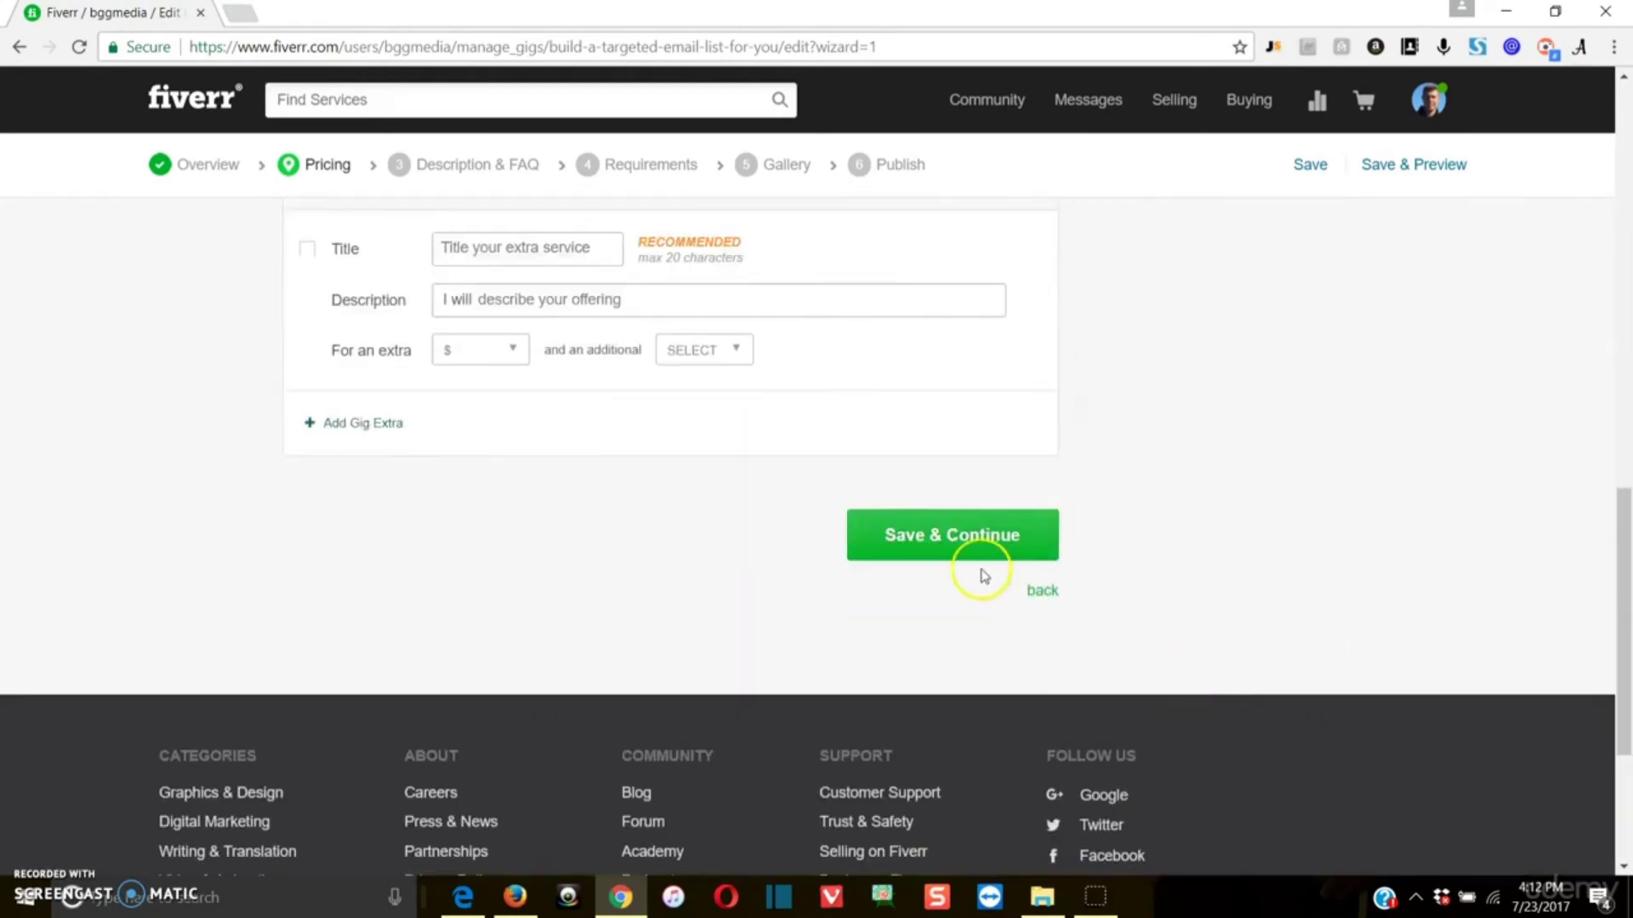
pyautogui.click(922, 561)
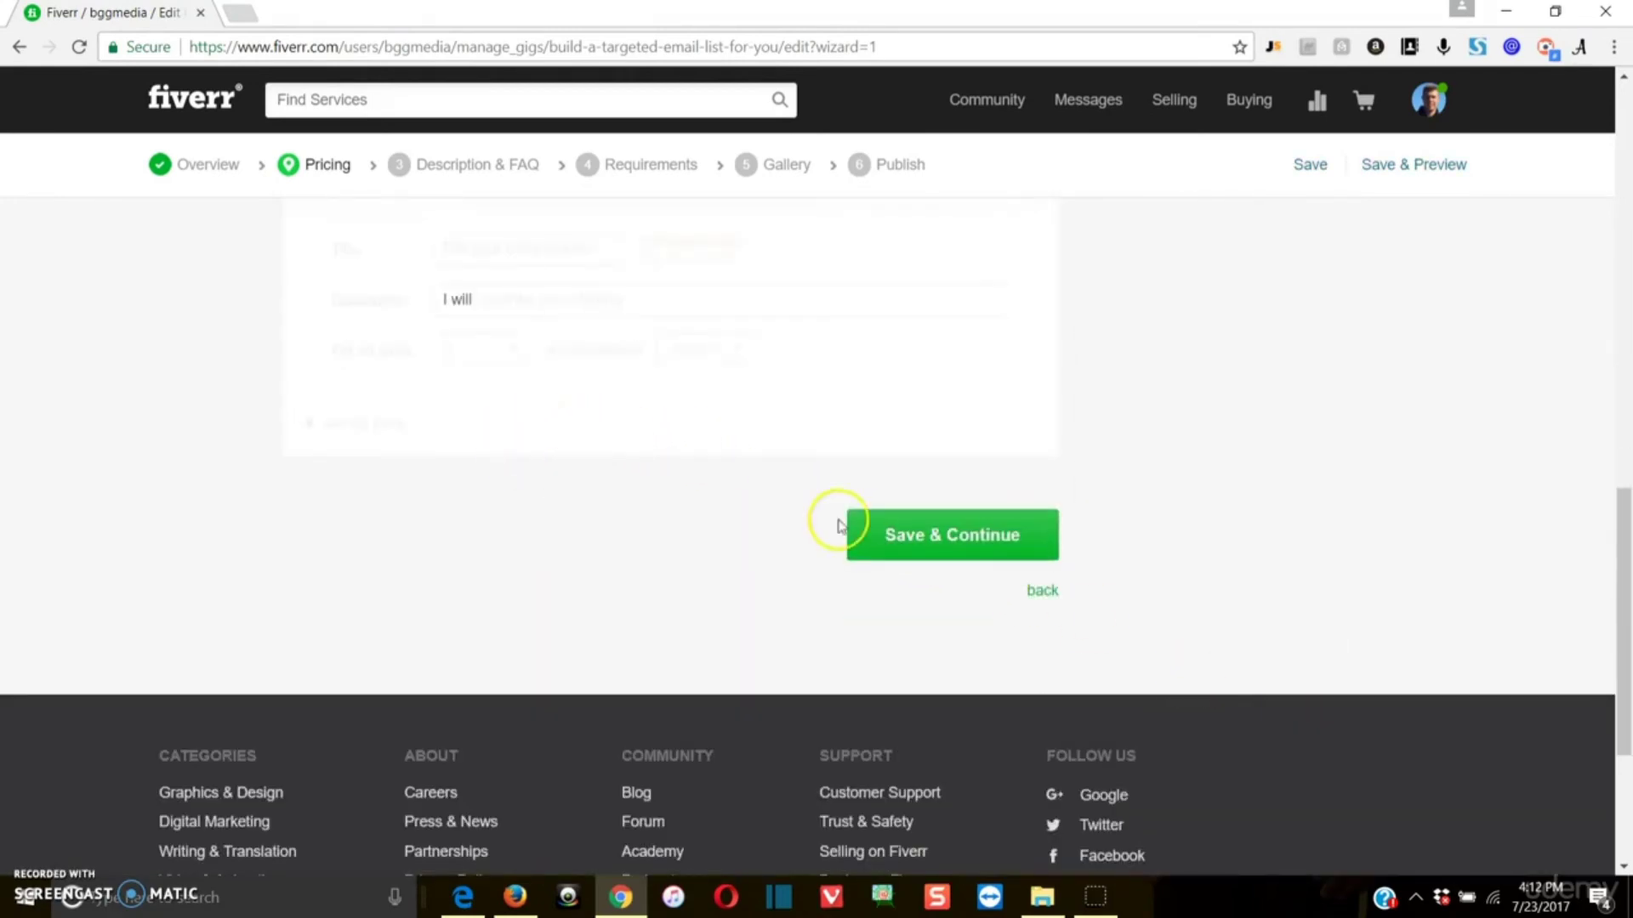
# Step: Describe the gig as creating a targeted email list based on a specific topic/niche of the buyer's choice, for use however they might like
pyautogui.scroll(-2, 795, 608)
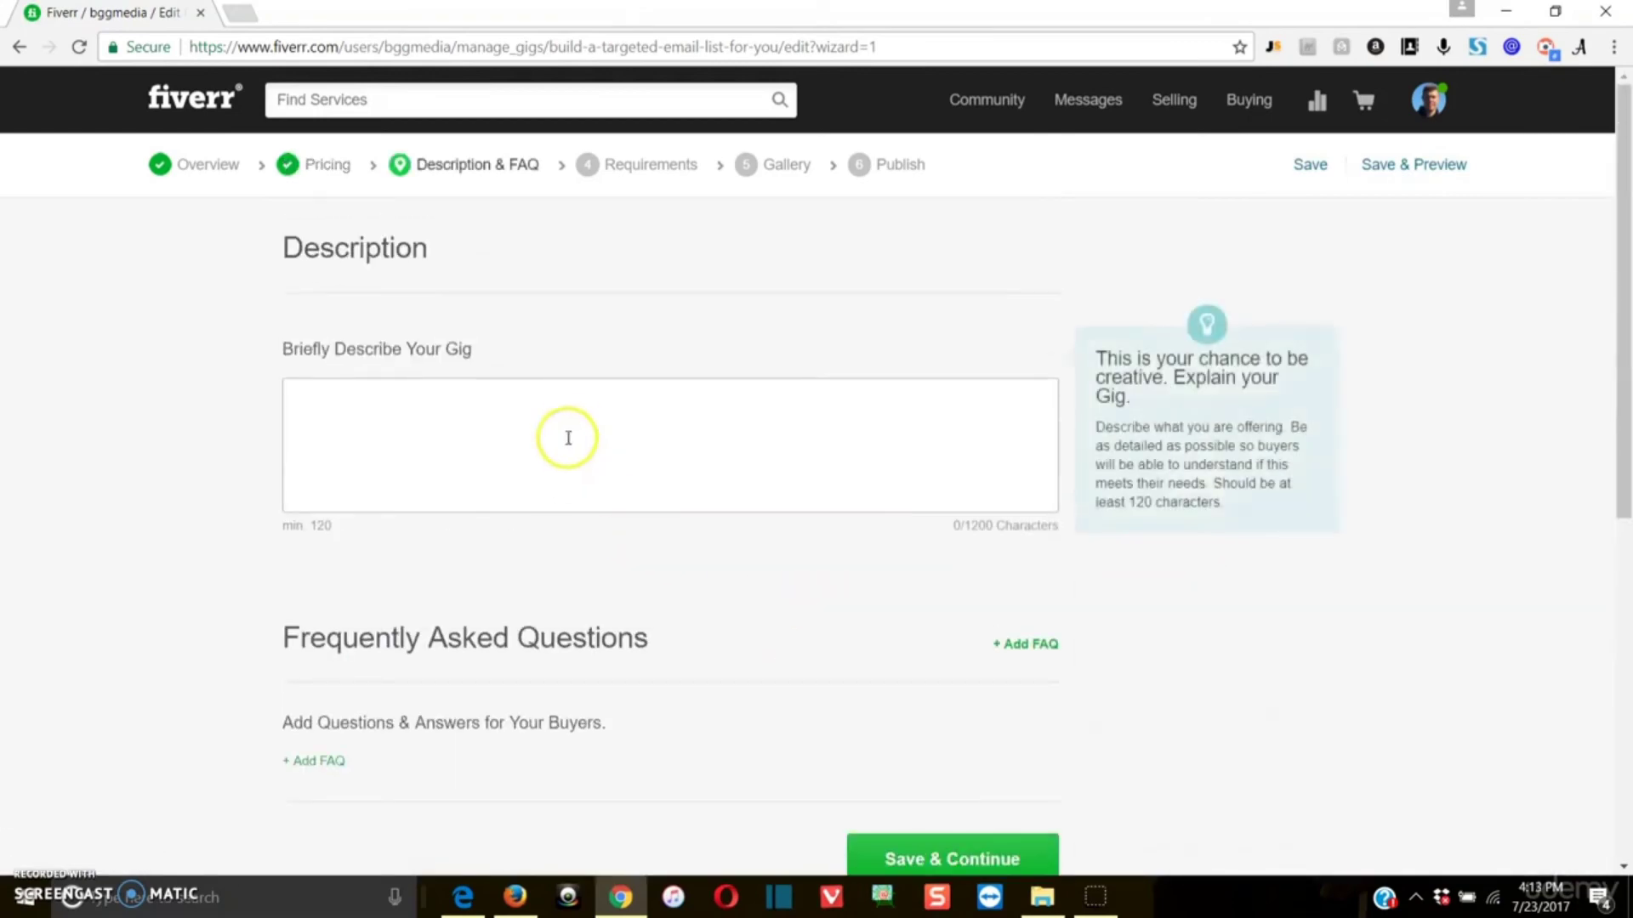
pyautogui.click(576, 423)
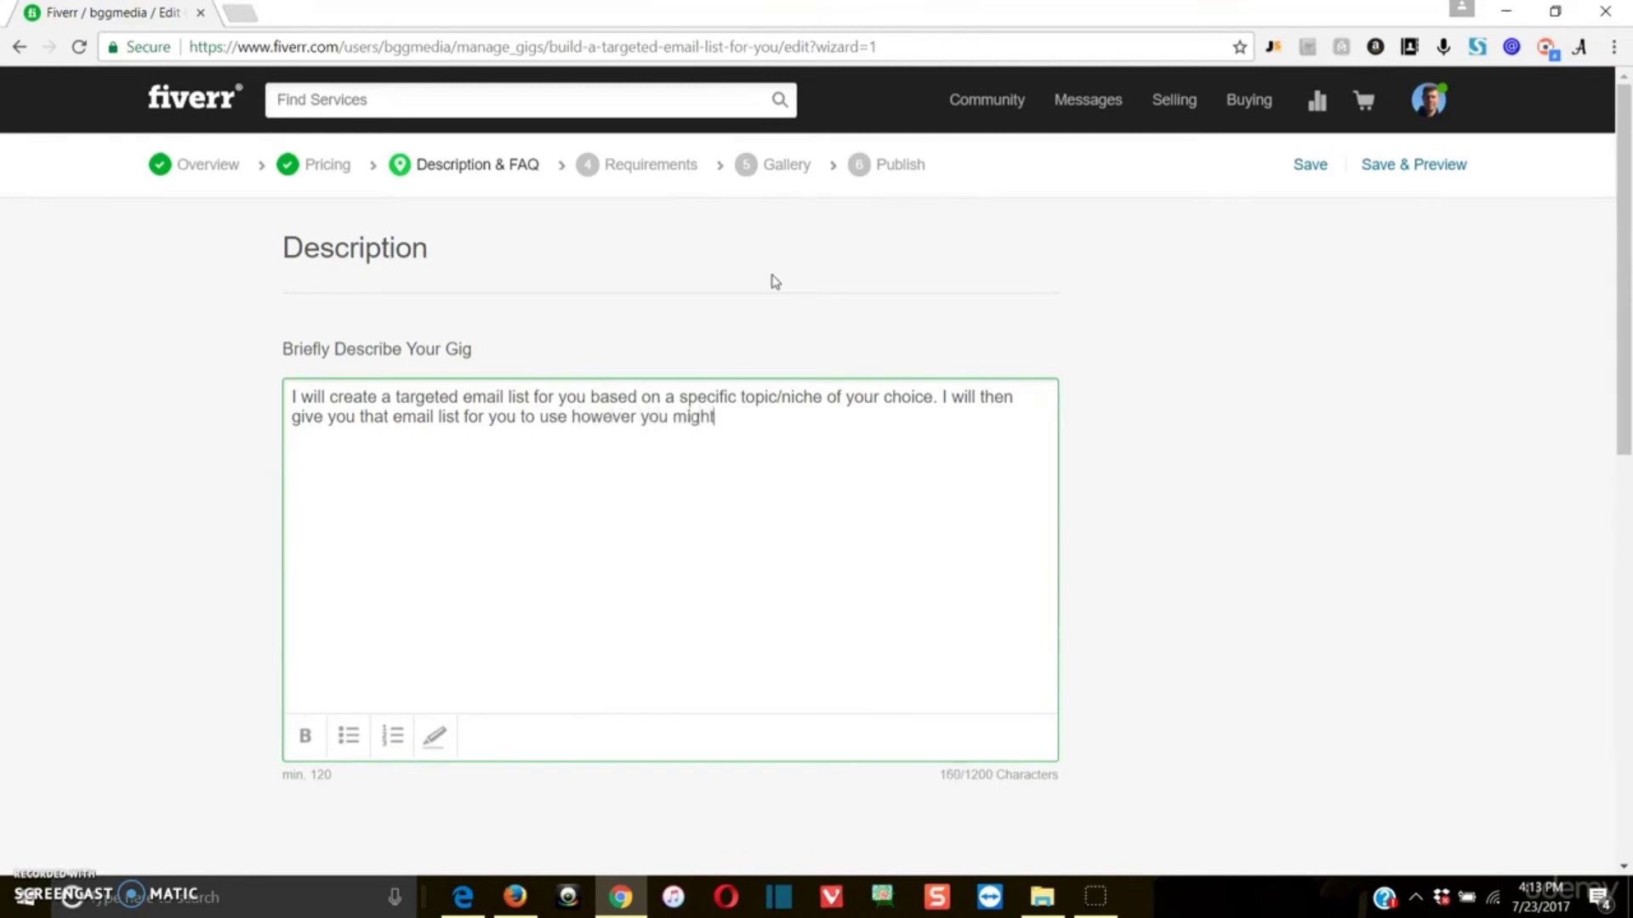
pyautogui.scroll(-3, 1100, 547)
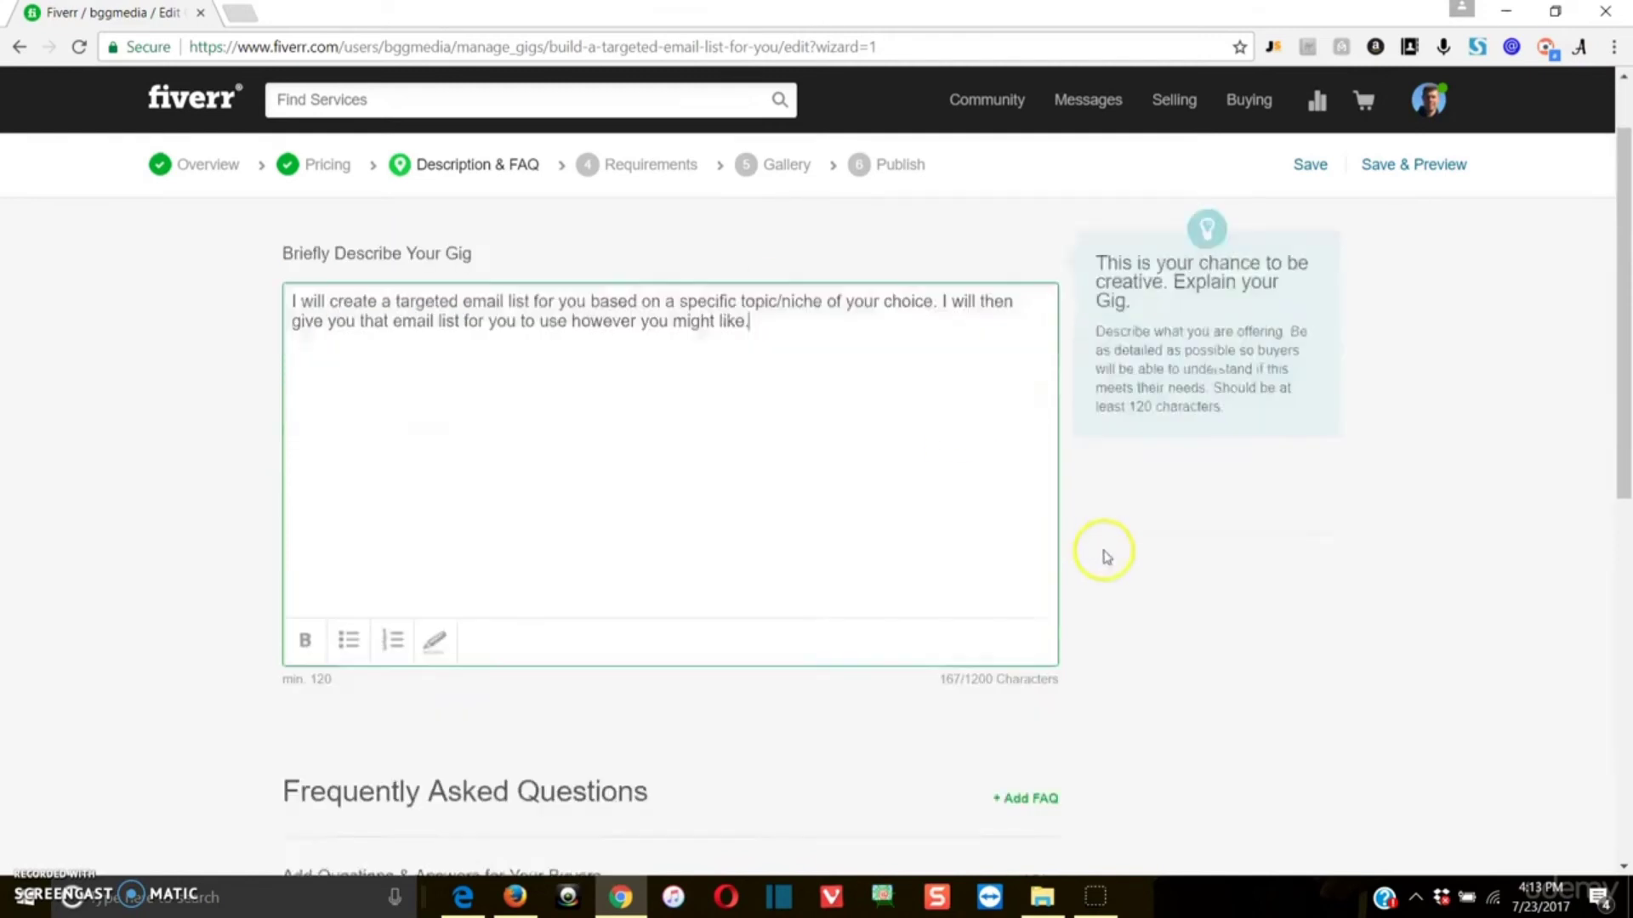
pyautogui.scroll(2, 977, 423)
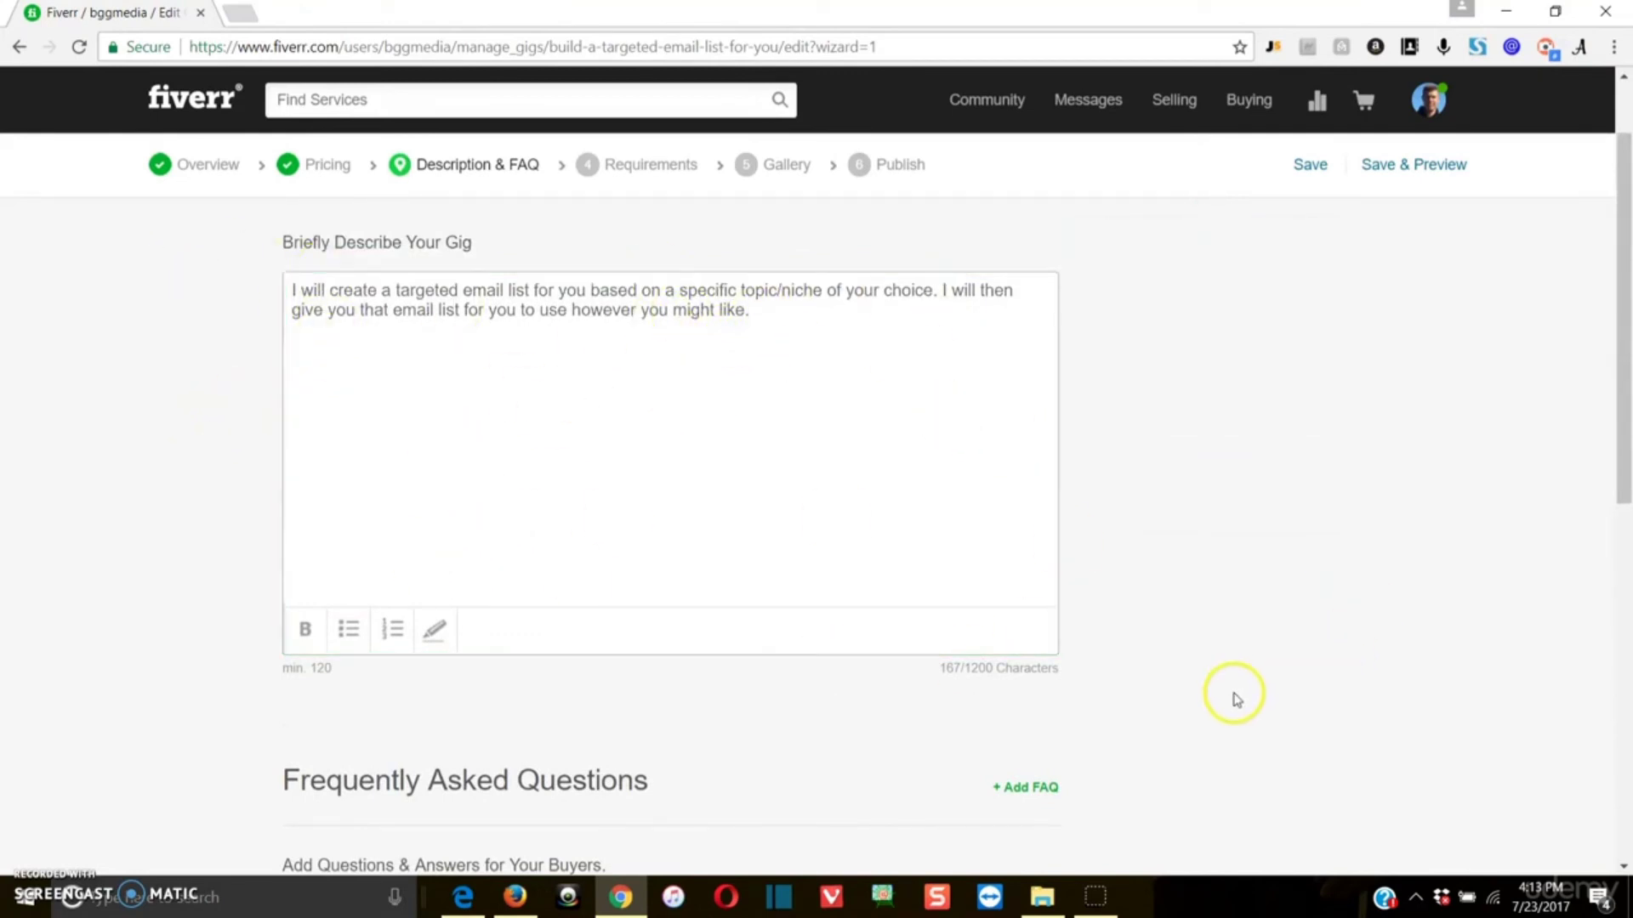
pyautogui.scroll(-3, 1221, 696)
pyautogui.scroll(-1, 1218, 695)
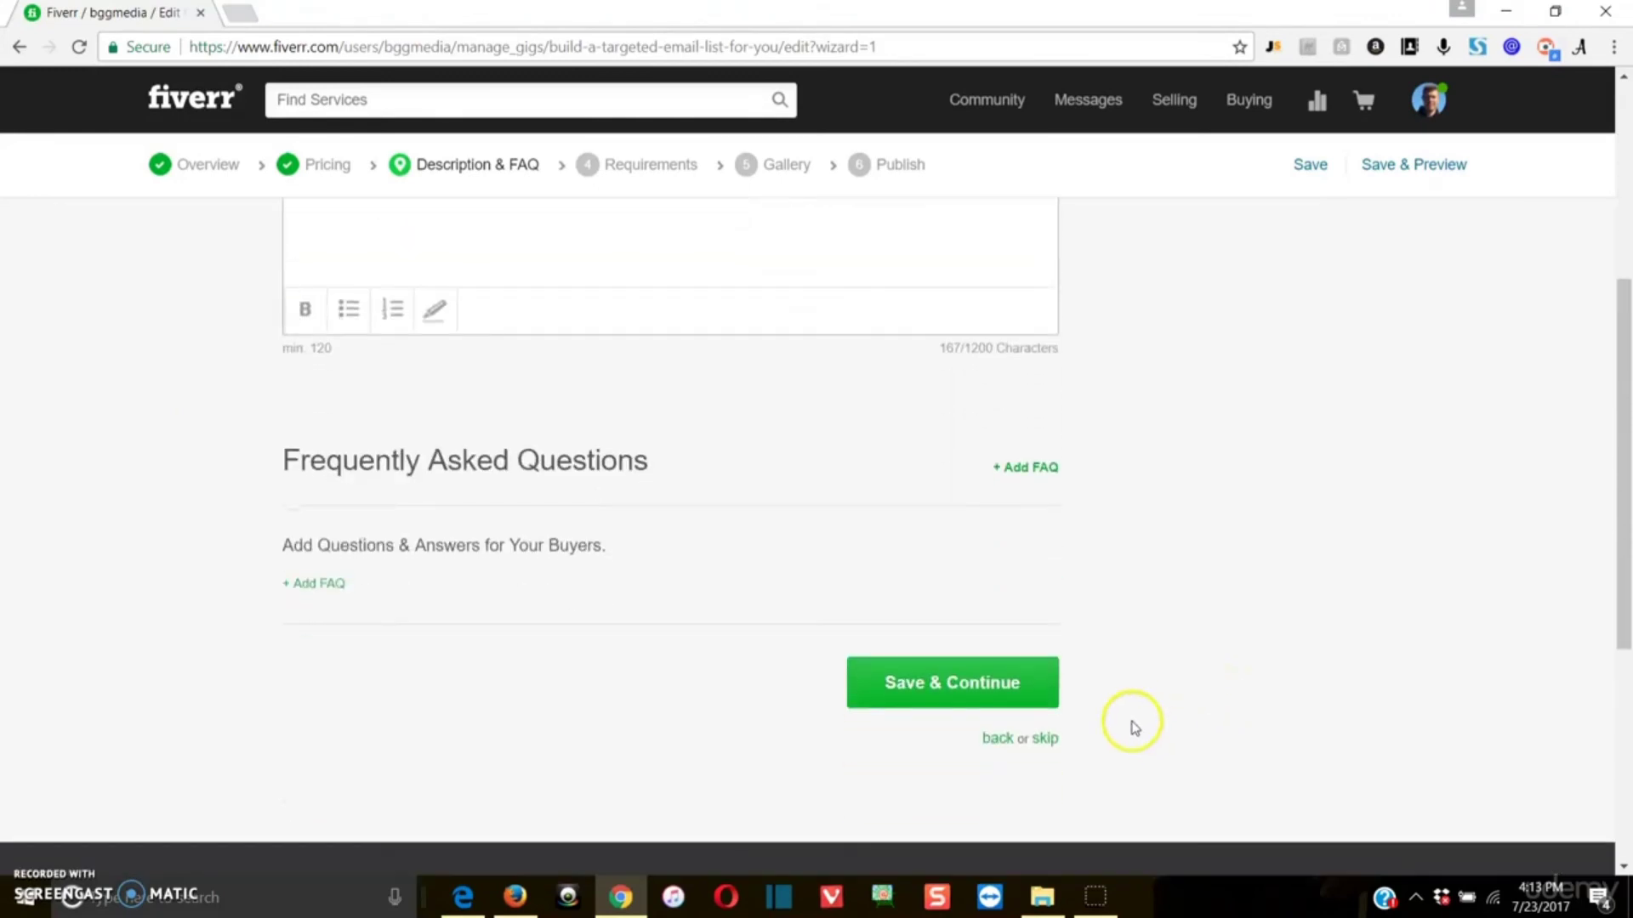
# Step: Save the description section and add the mandatory free-text requirement "What topic/niche should your list be built around?"
pyautogui.click(932, 694)
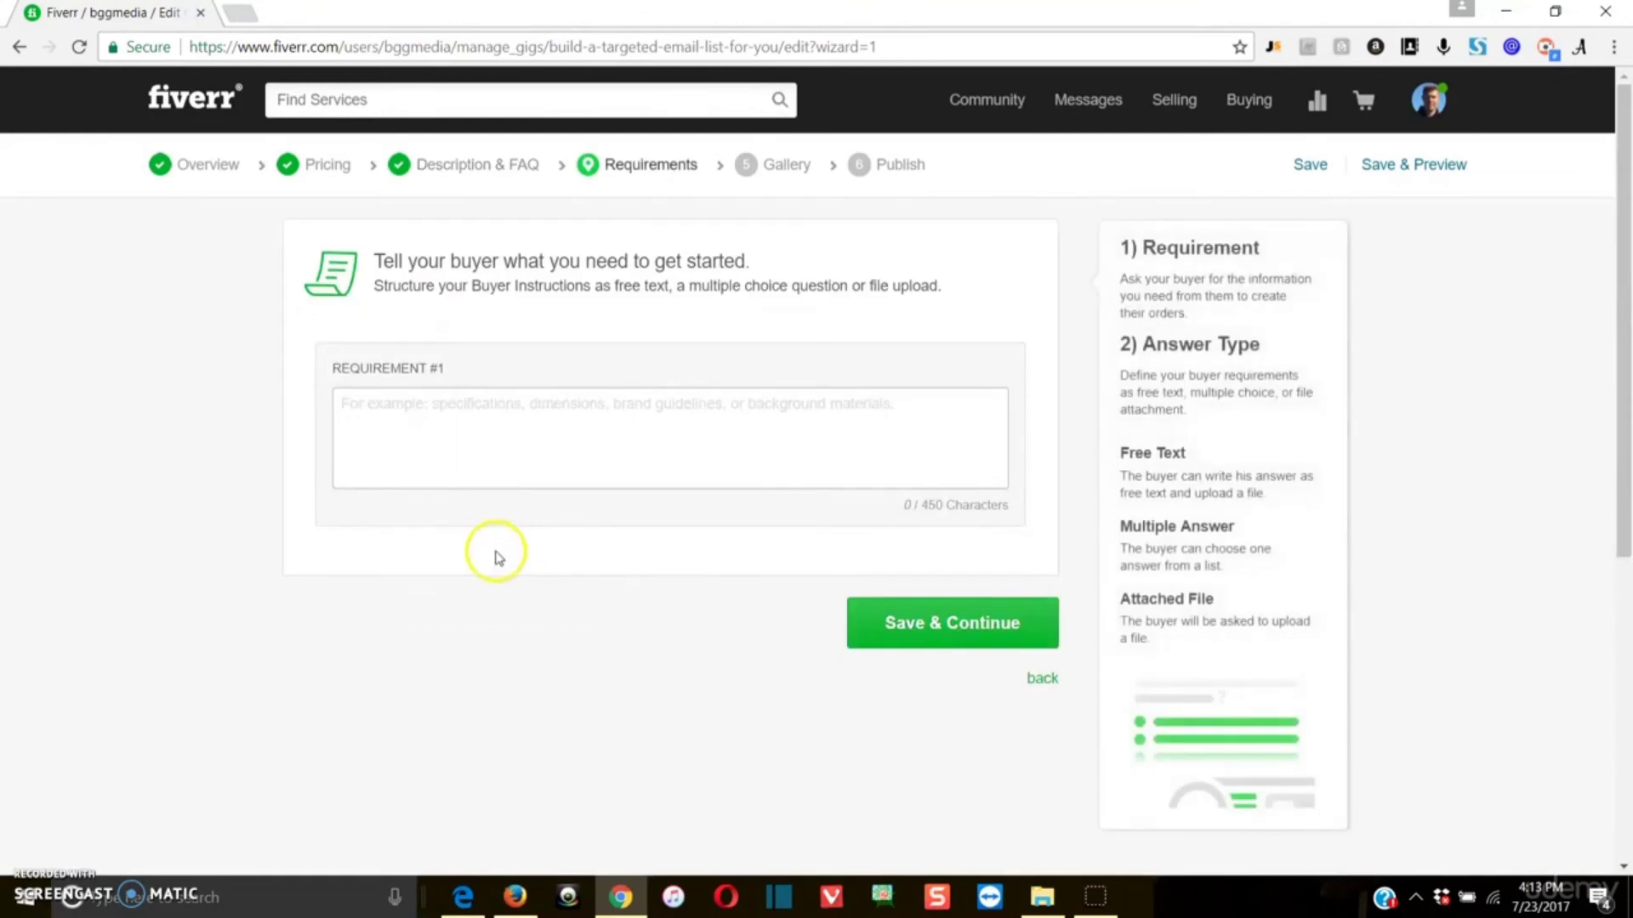
pyautogui.click(500, 412)
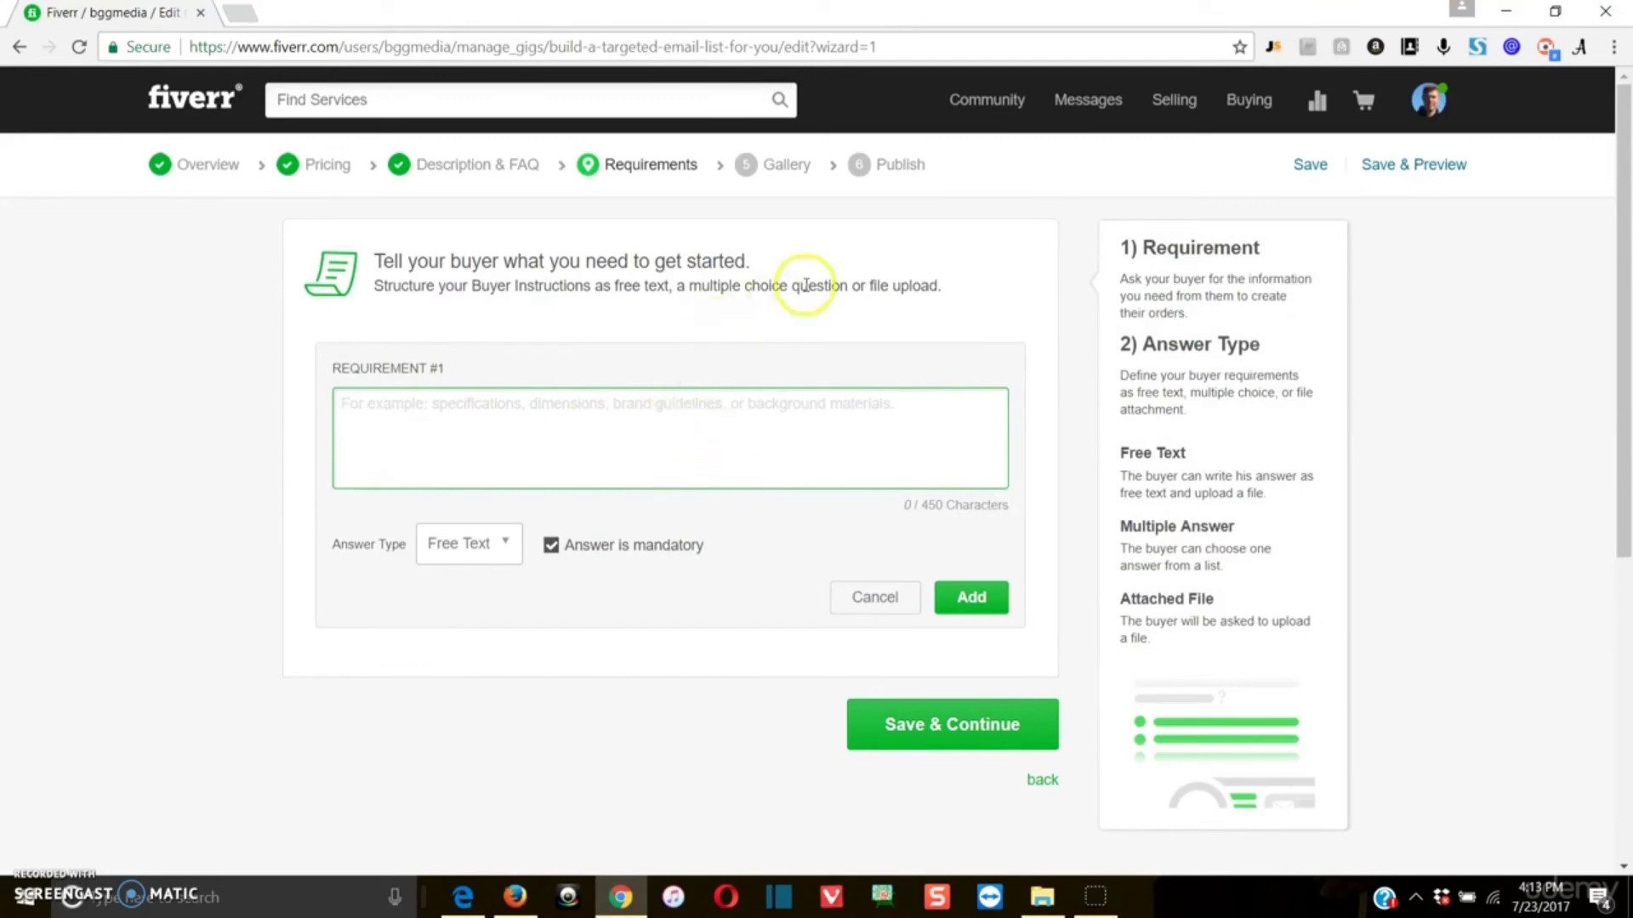
pyautogui.write('W')
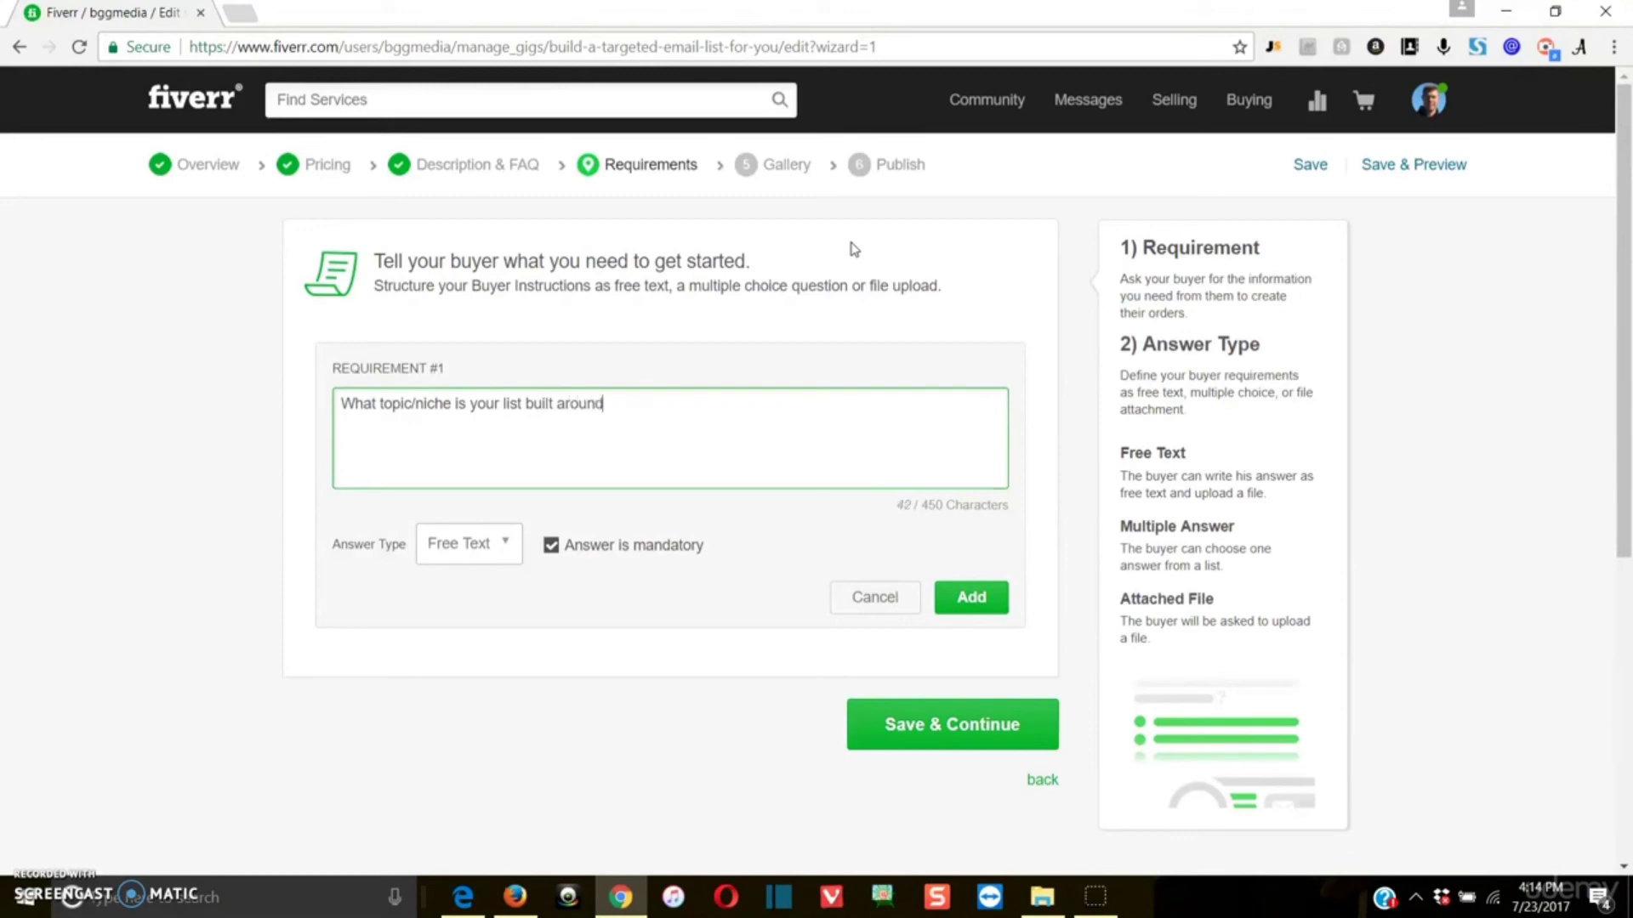
pyautogui.click(455, 399)
pyautogui.press('BackSpace')
pyautogui.press('BackSpace')
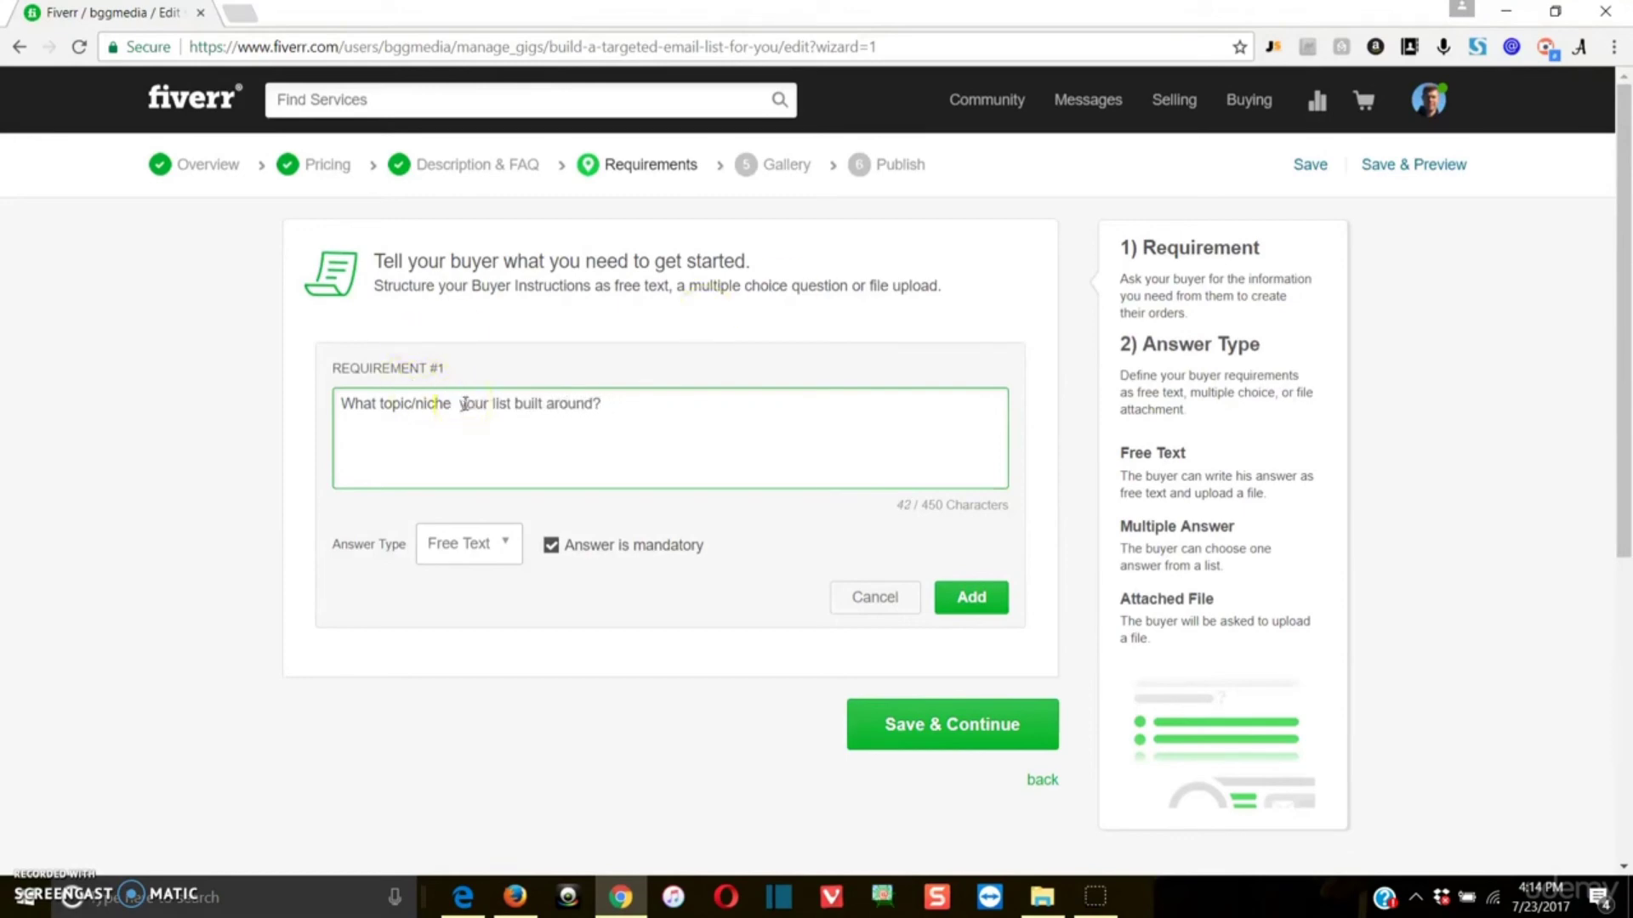
pyautogui.write('should')
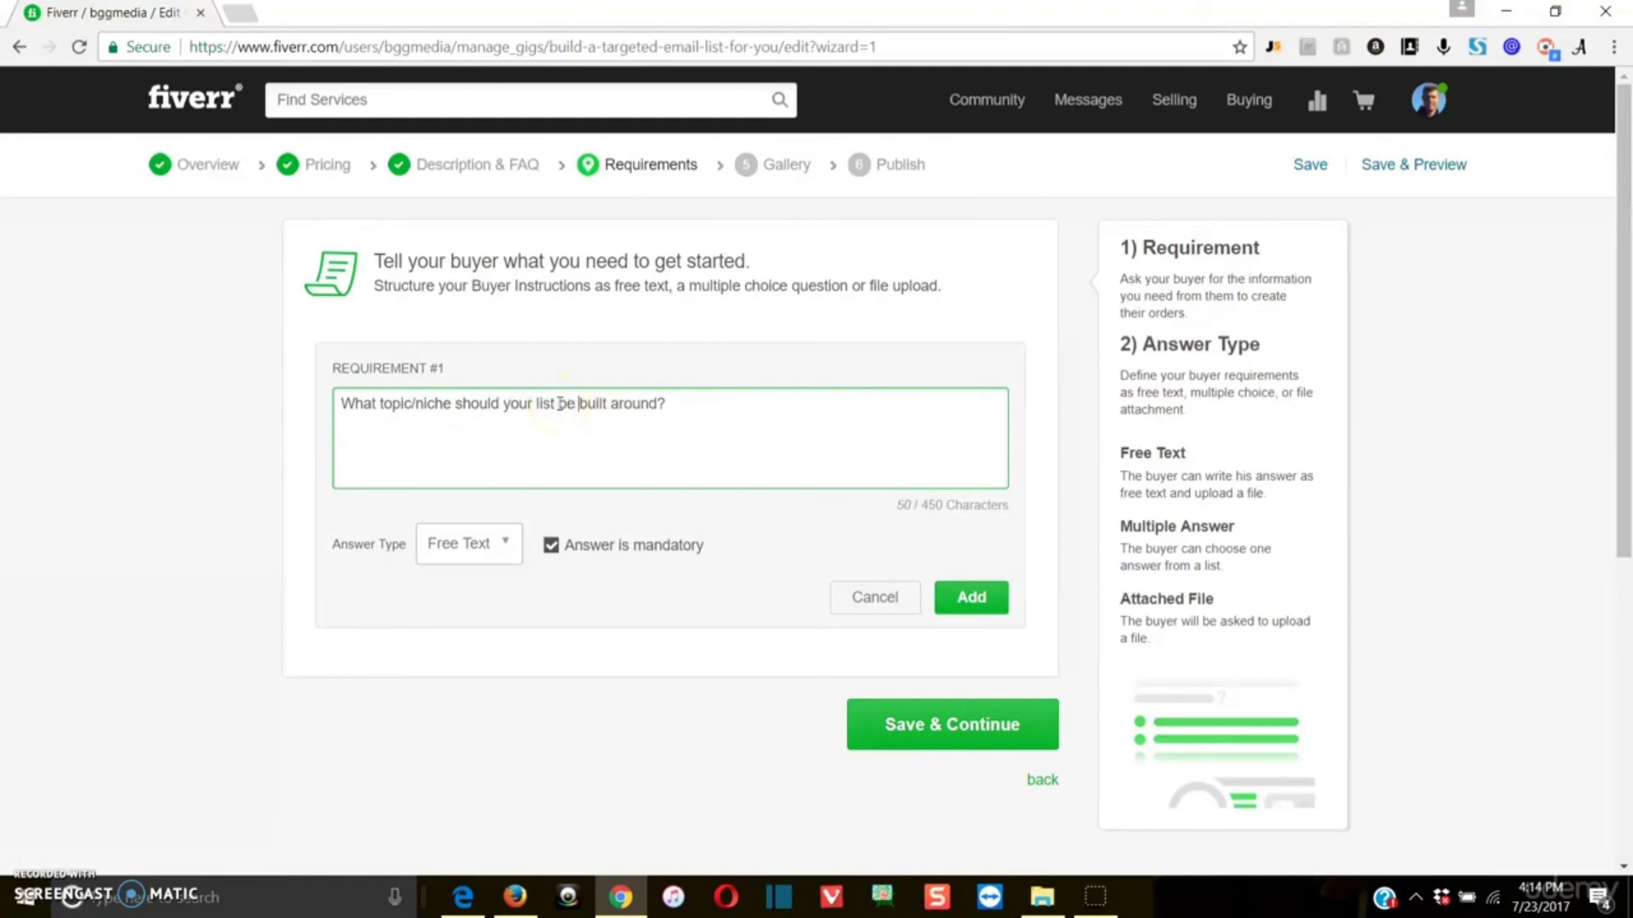
pyautogui.click(964, 600)
pyautogui.click(438, 460)
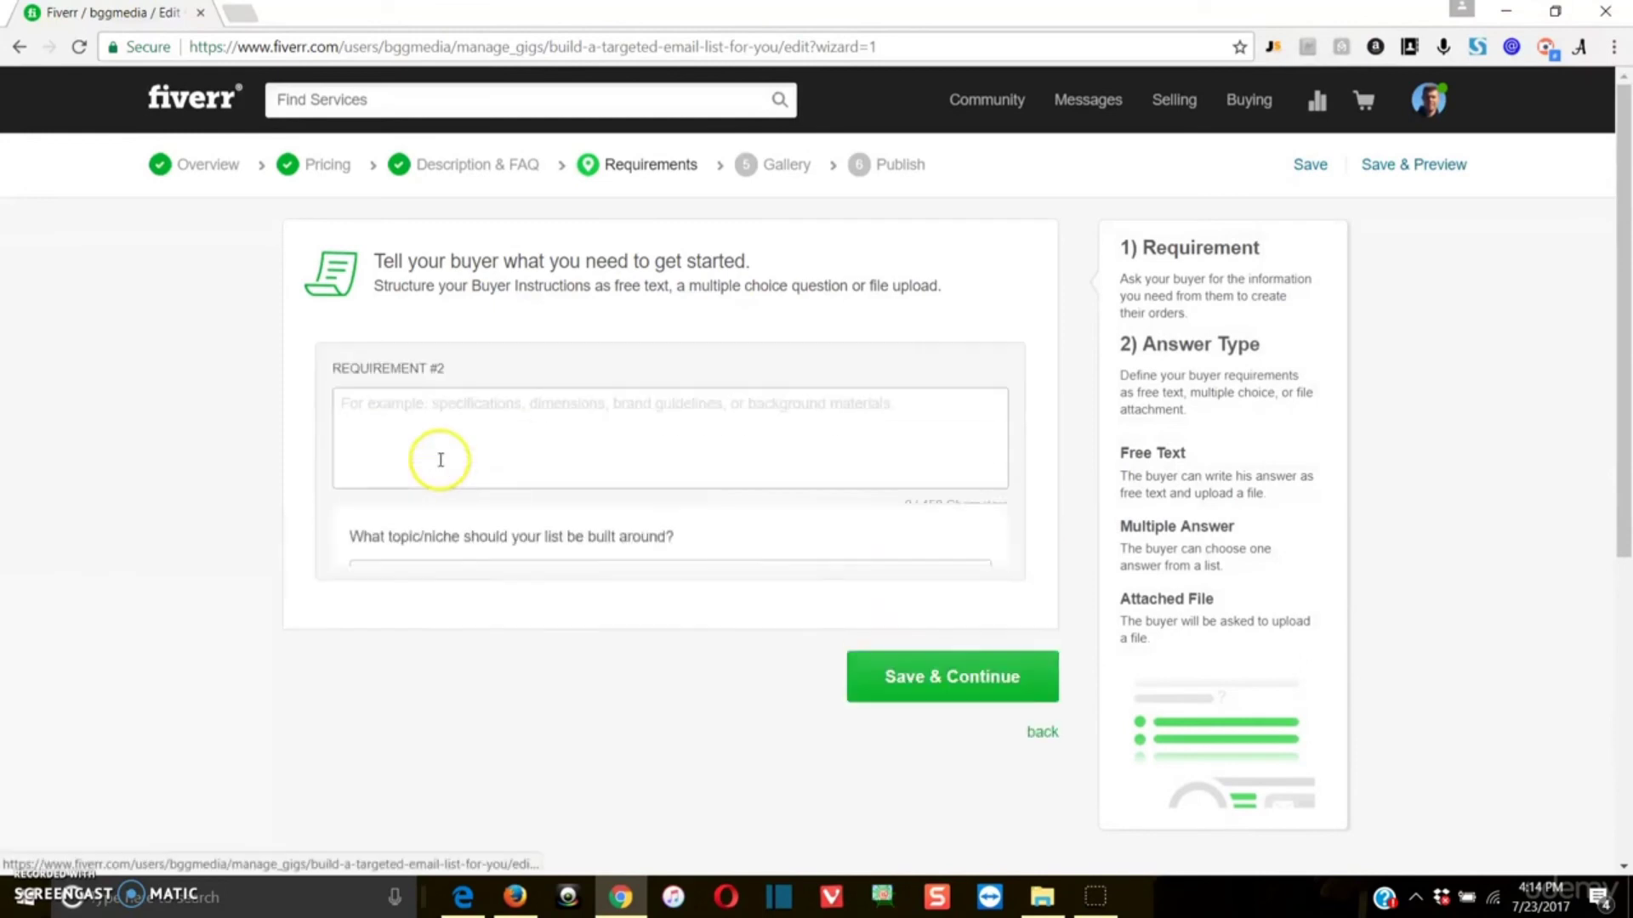
pyautogui.click(473, 549)
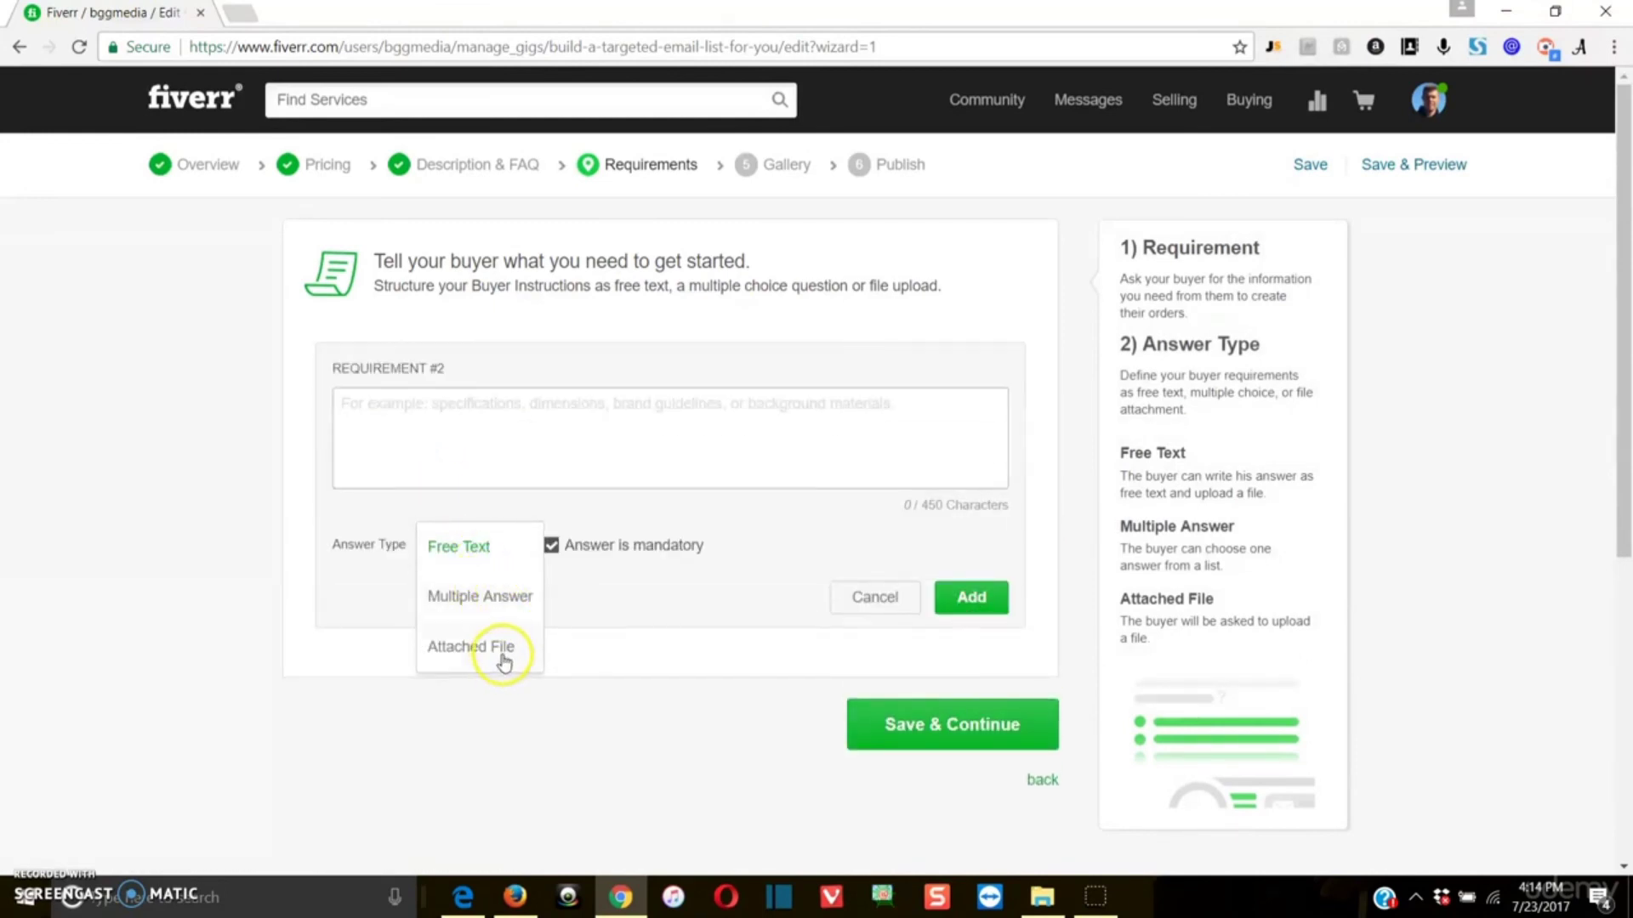
pyautogui.click(497, 542)
pyautogui.click(519, 412)
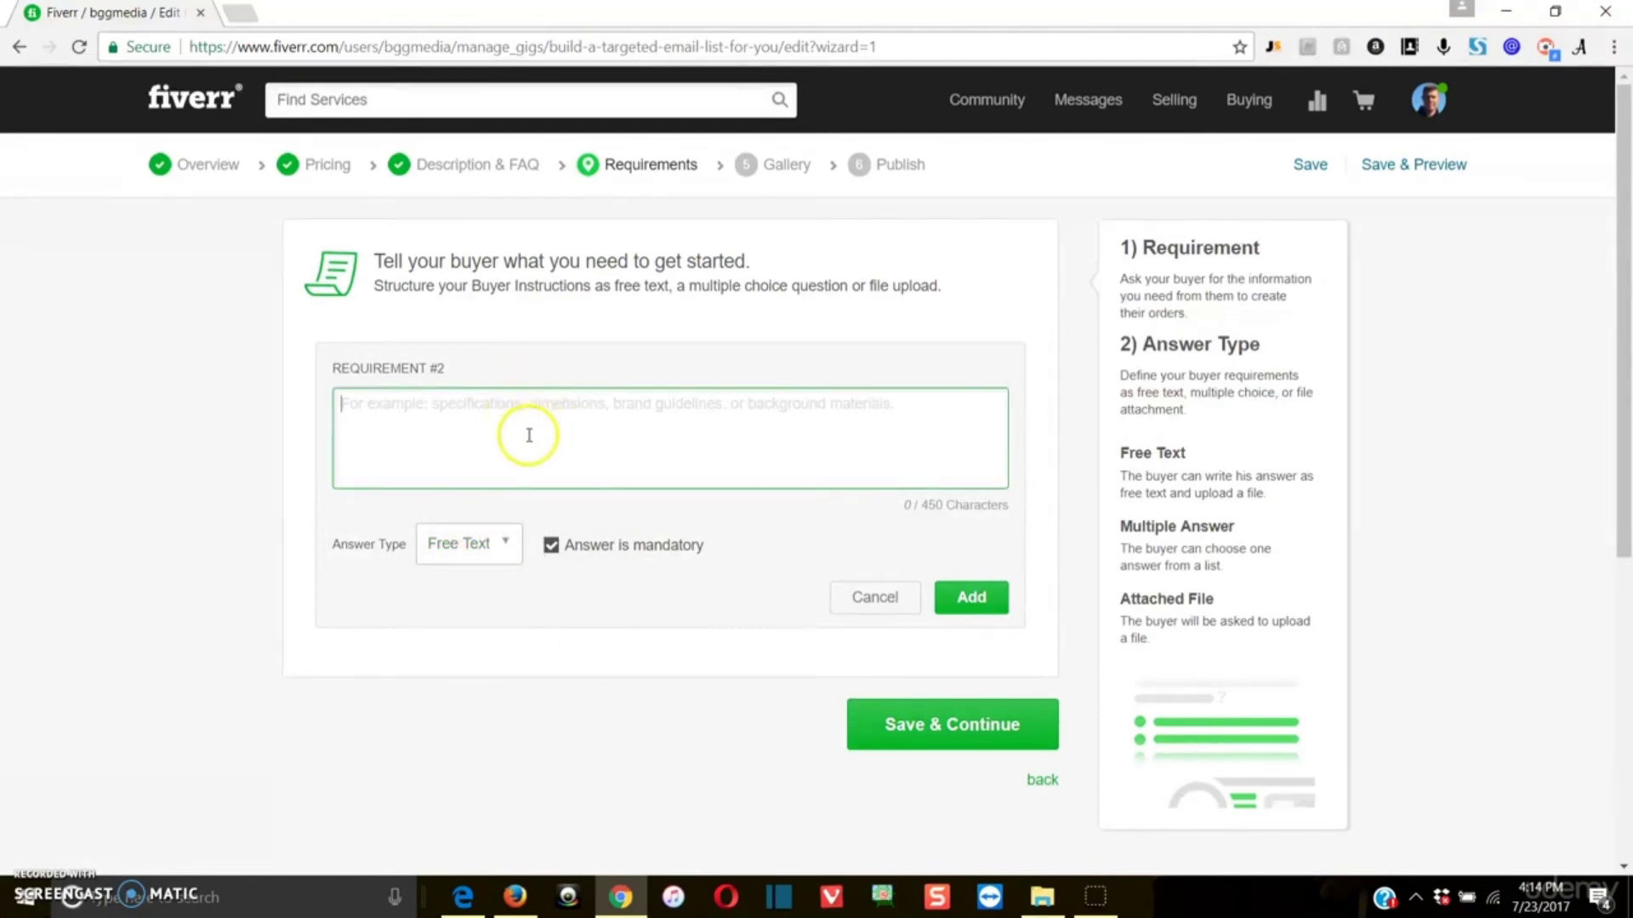
pyautogui.click(846, 593)
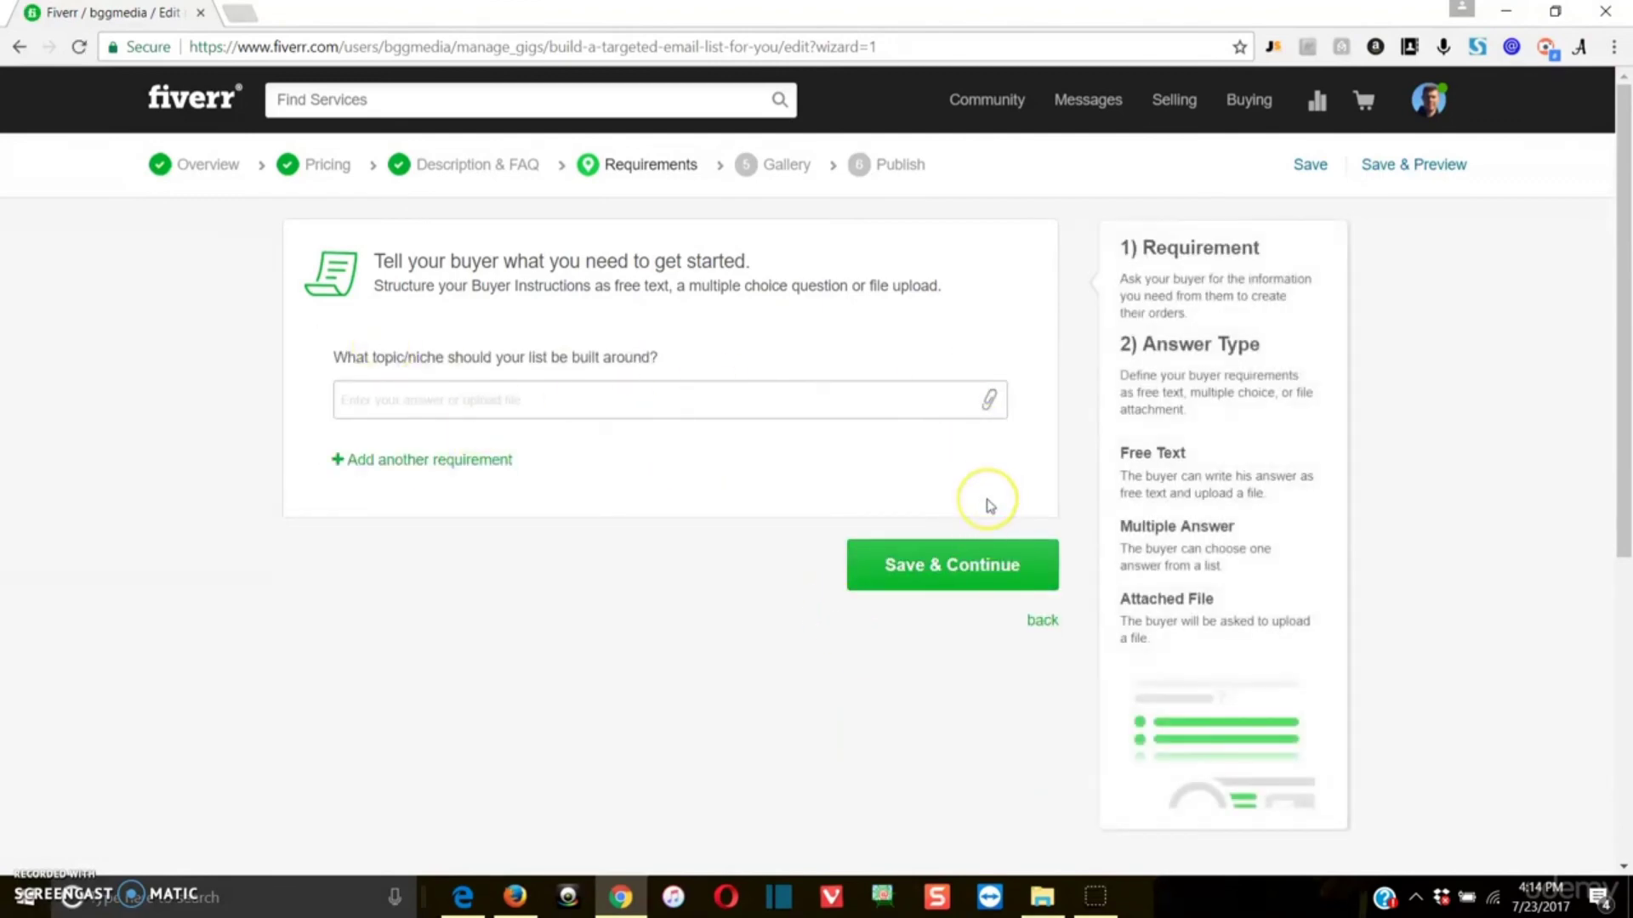
# Step: Save the requirements section and continue to the gig photos in the gallery section
pyautogui.click(939, 565)
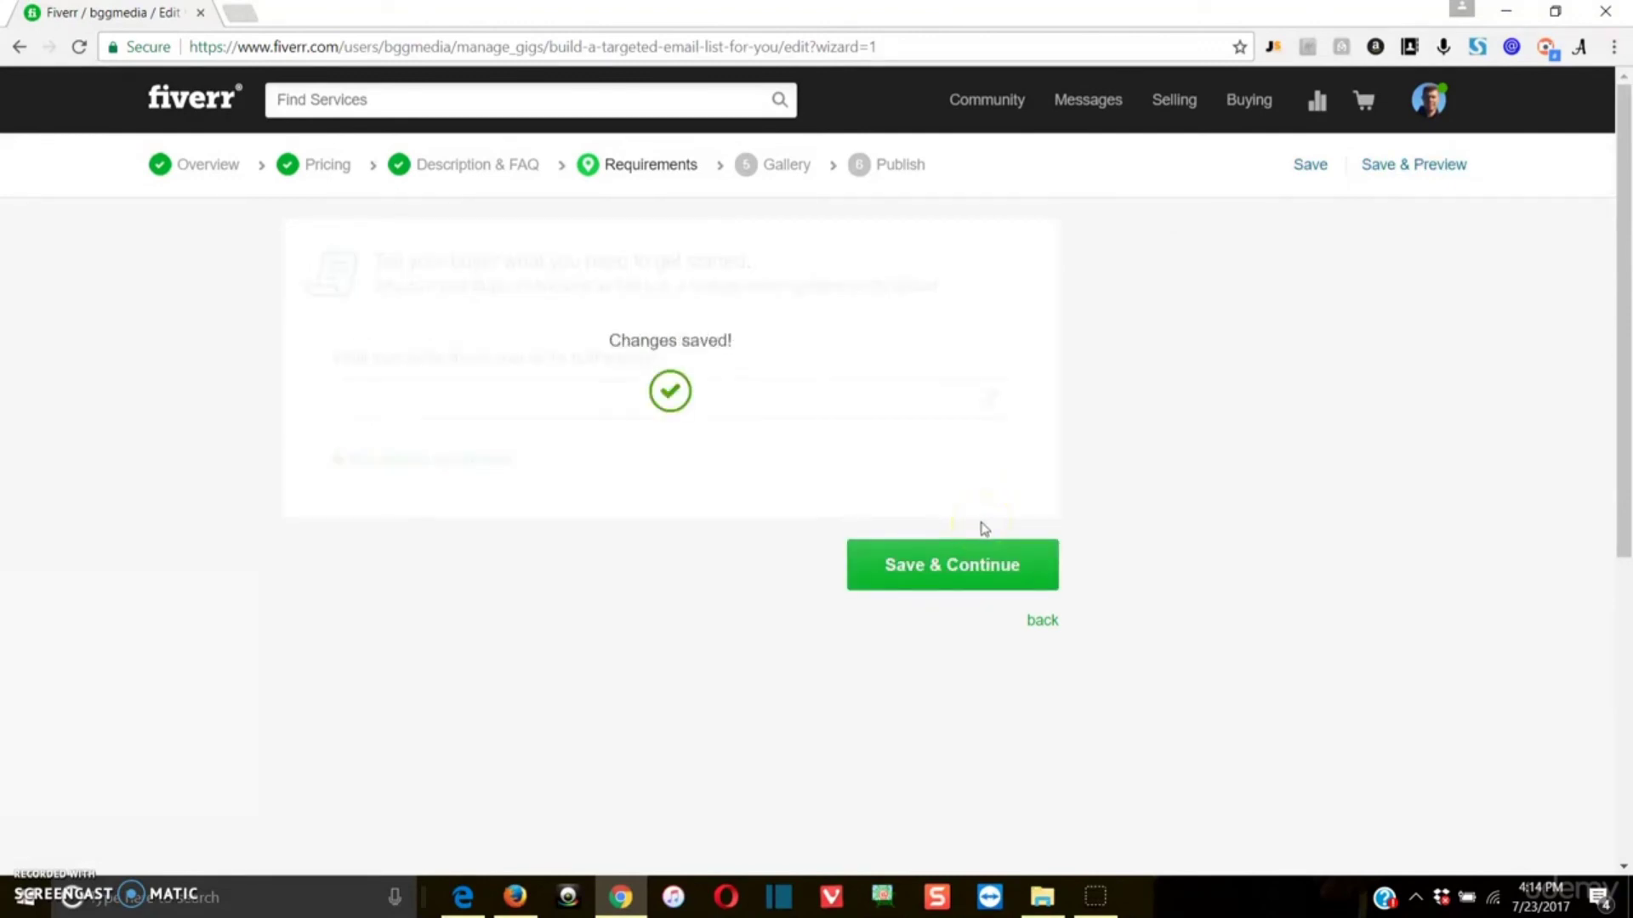
pyautogui.scroll(-2, 507, 533)
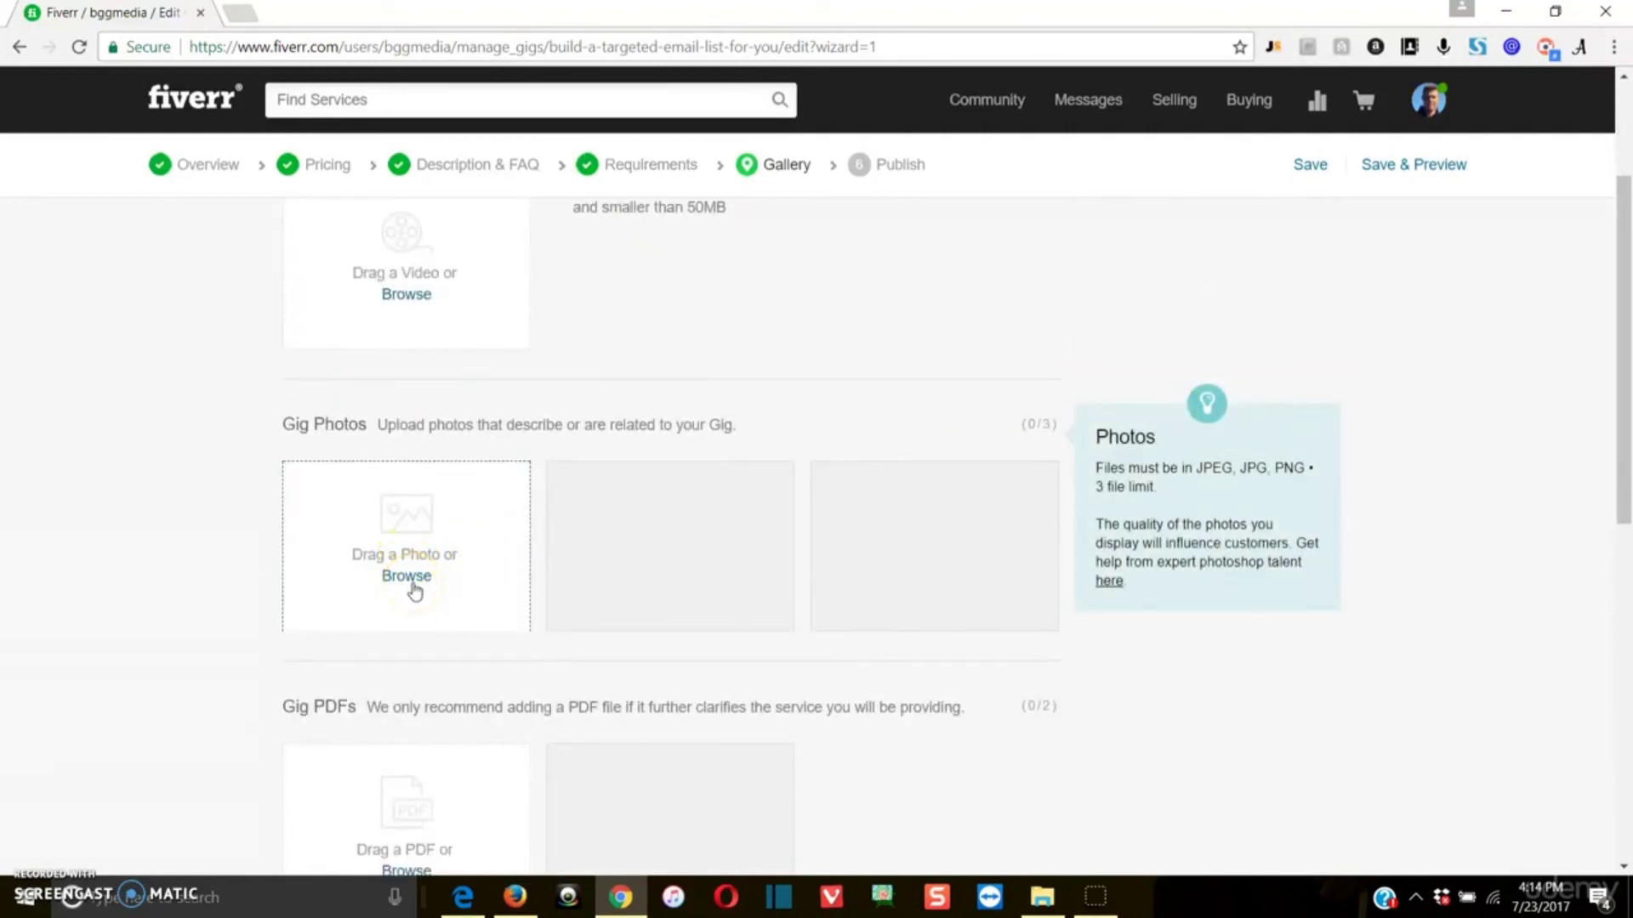
# Step: Open fiverr.com in a new browser tab and look through the photos other sellers use for their gigs
pyautogui.click(255, 15)
pyautogui.write('fiverr.com')
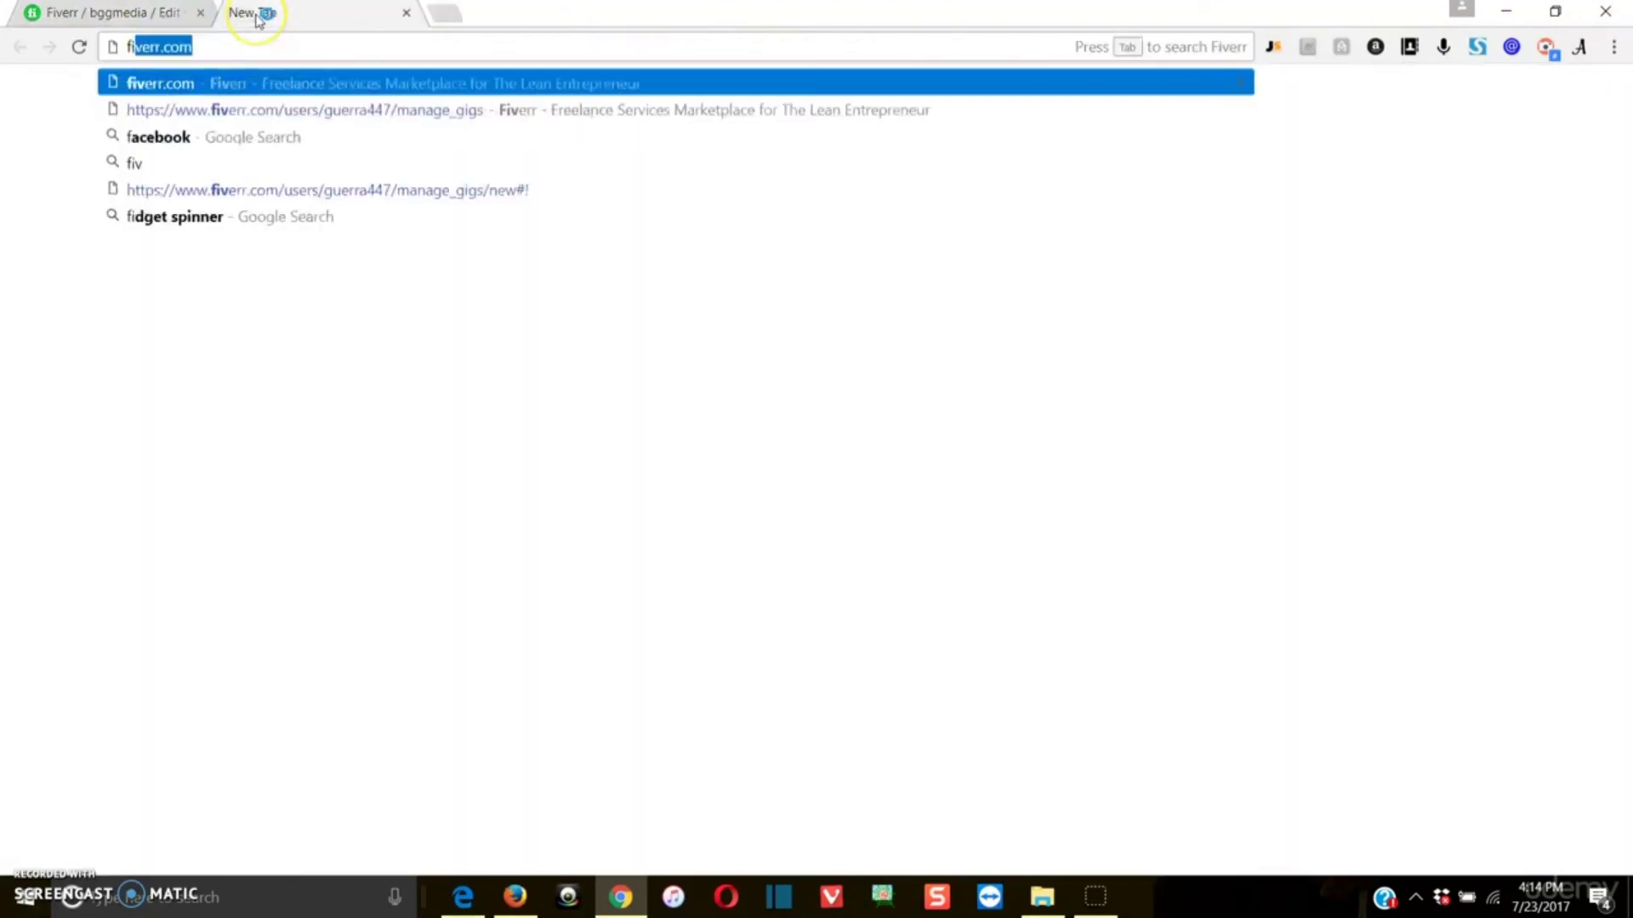
pyautogui.press('Return')
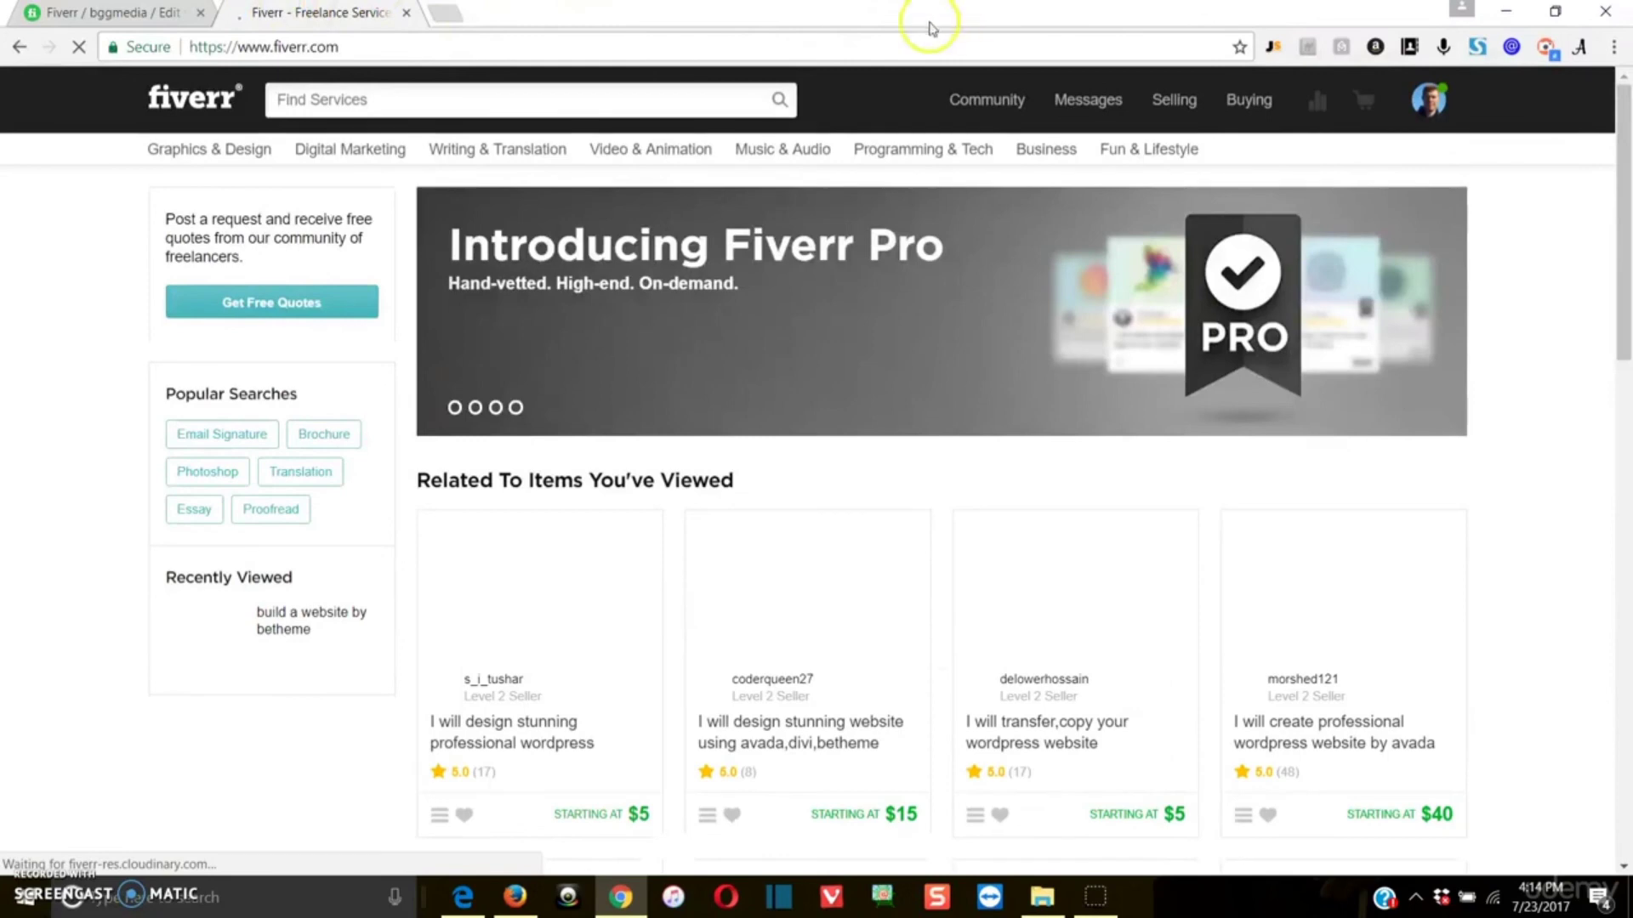
pyautogui.scroll(-3, 787, 99)
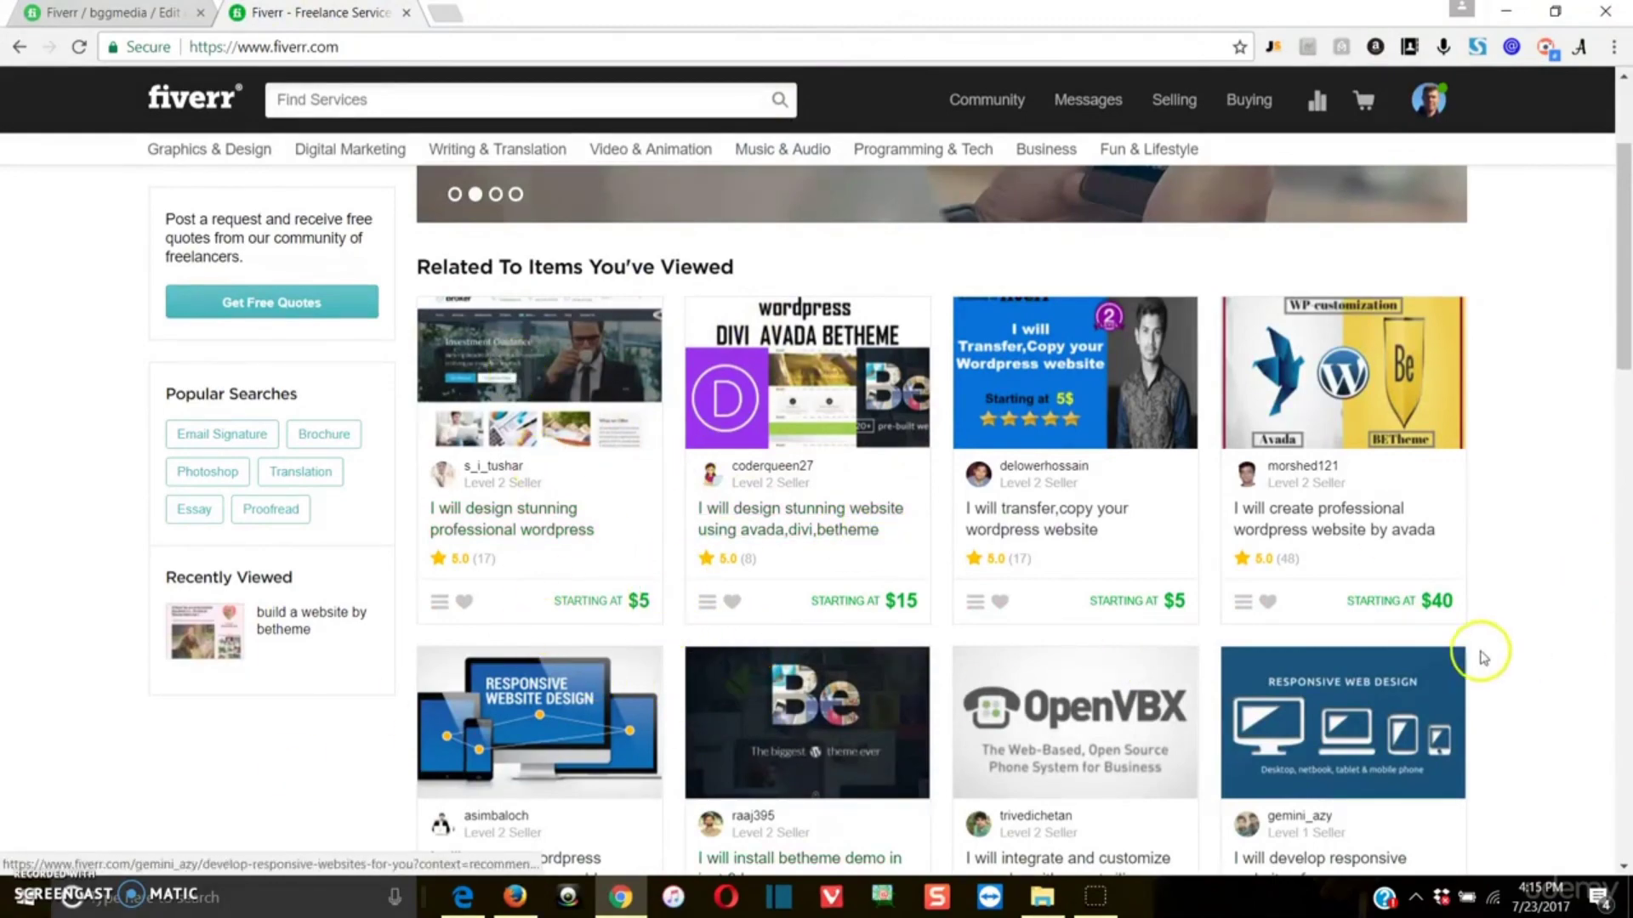
pyautogui.scroll(-7, 875, 289)
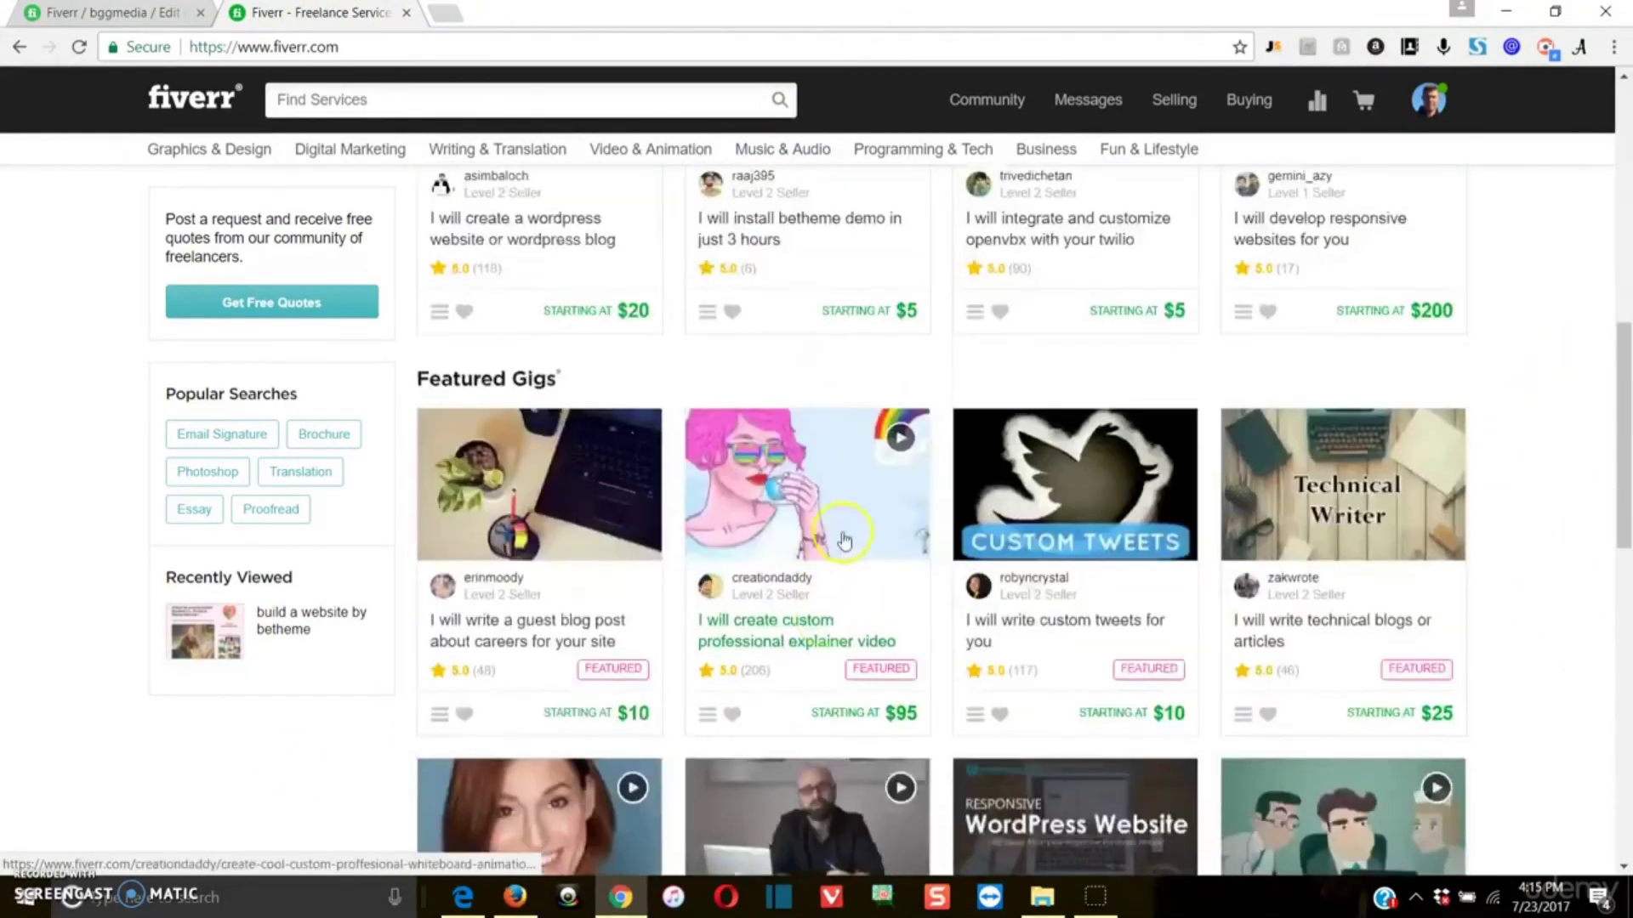
pyautogui.scroll(-5, 845, 540)
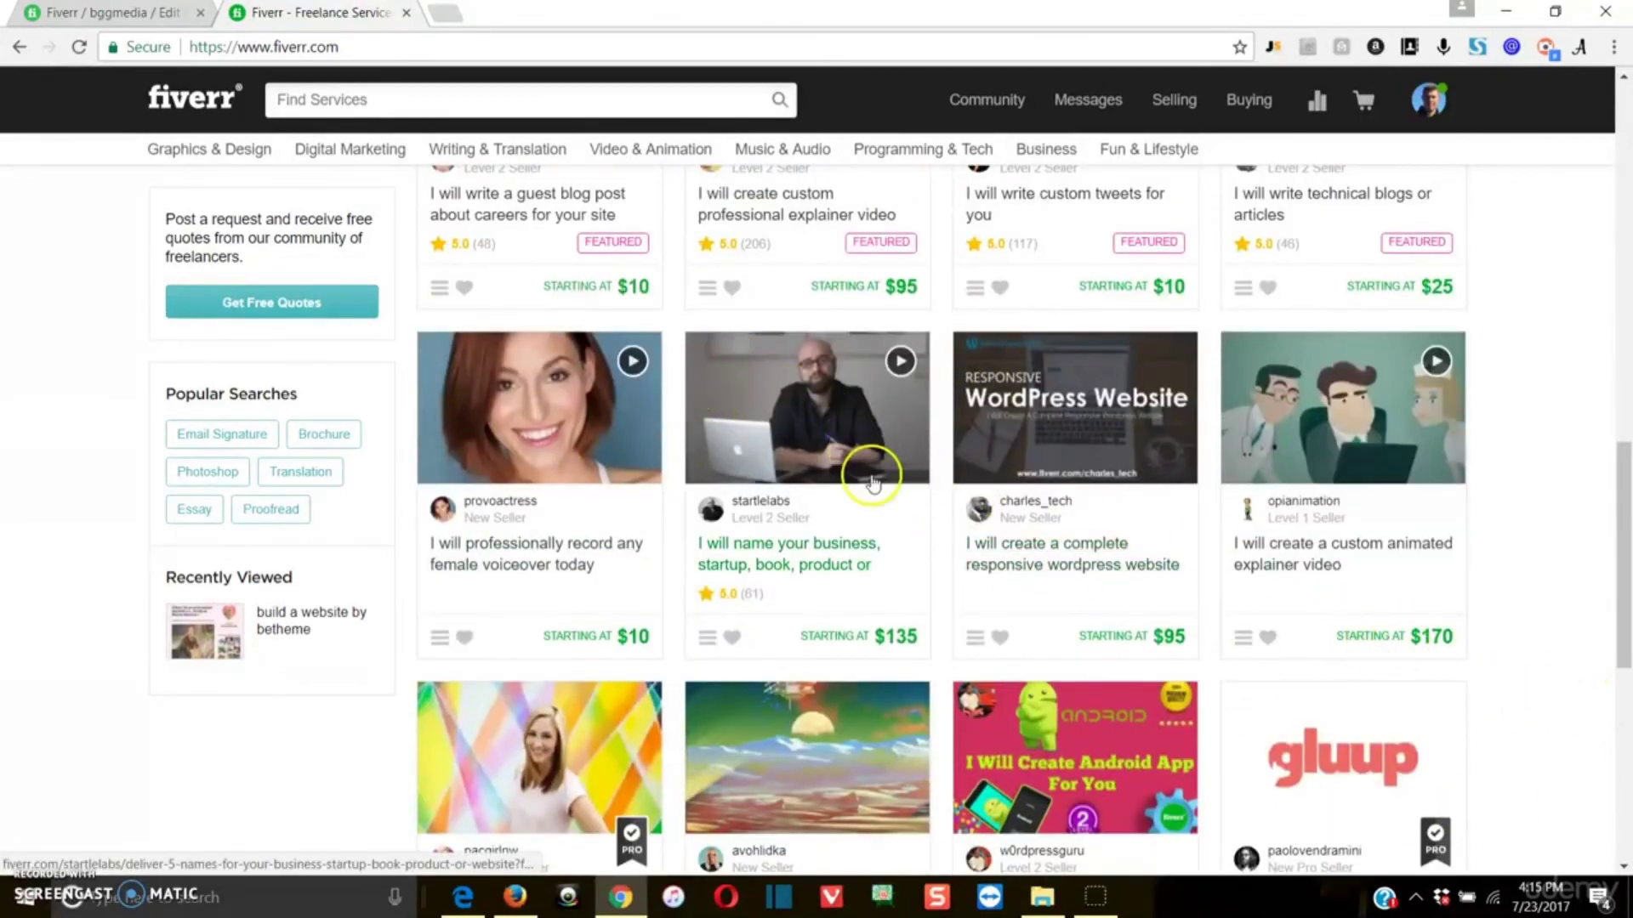
# Step: Back in the gig editor, find the laptop picture with email envelopes by searching "email", upload it as the first gig photo, and save the gallery
pyautogui.click(110, 12)
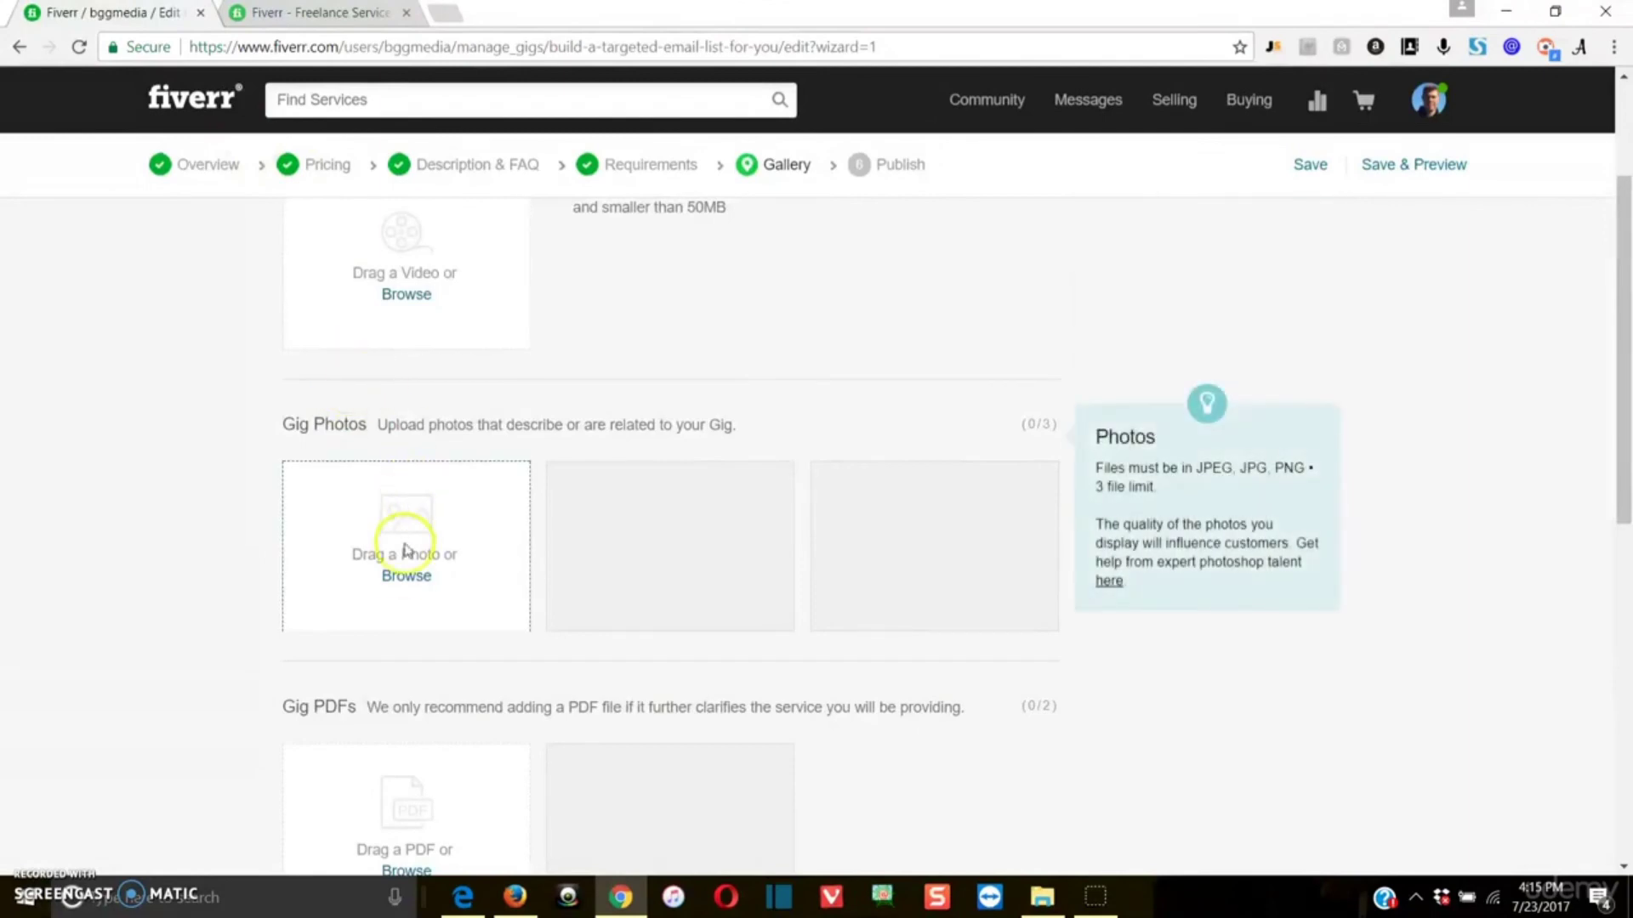
pyautogui.click(405, 578)
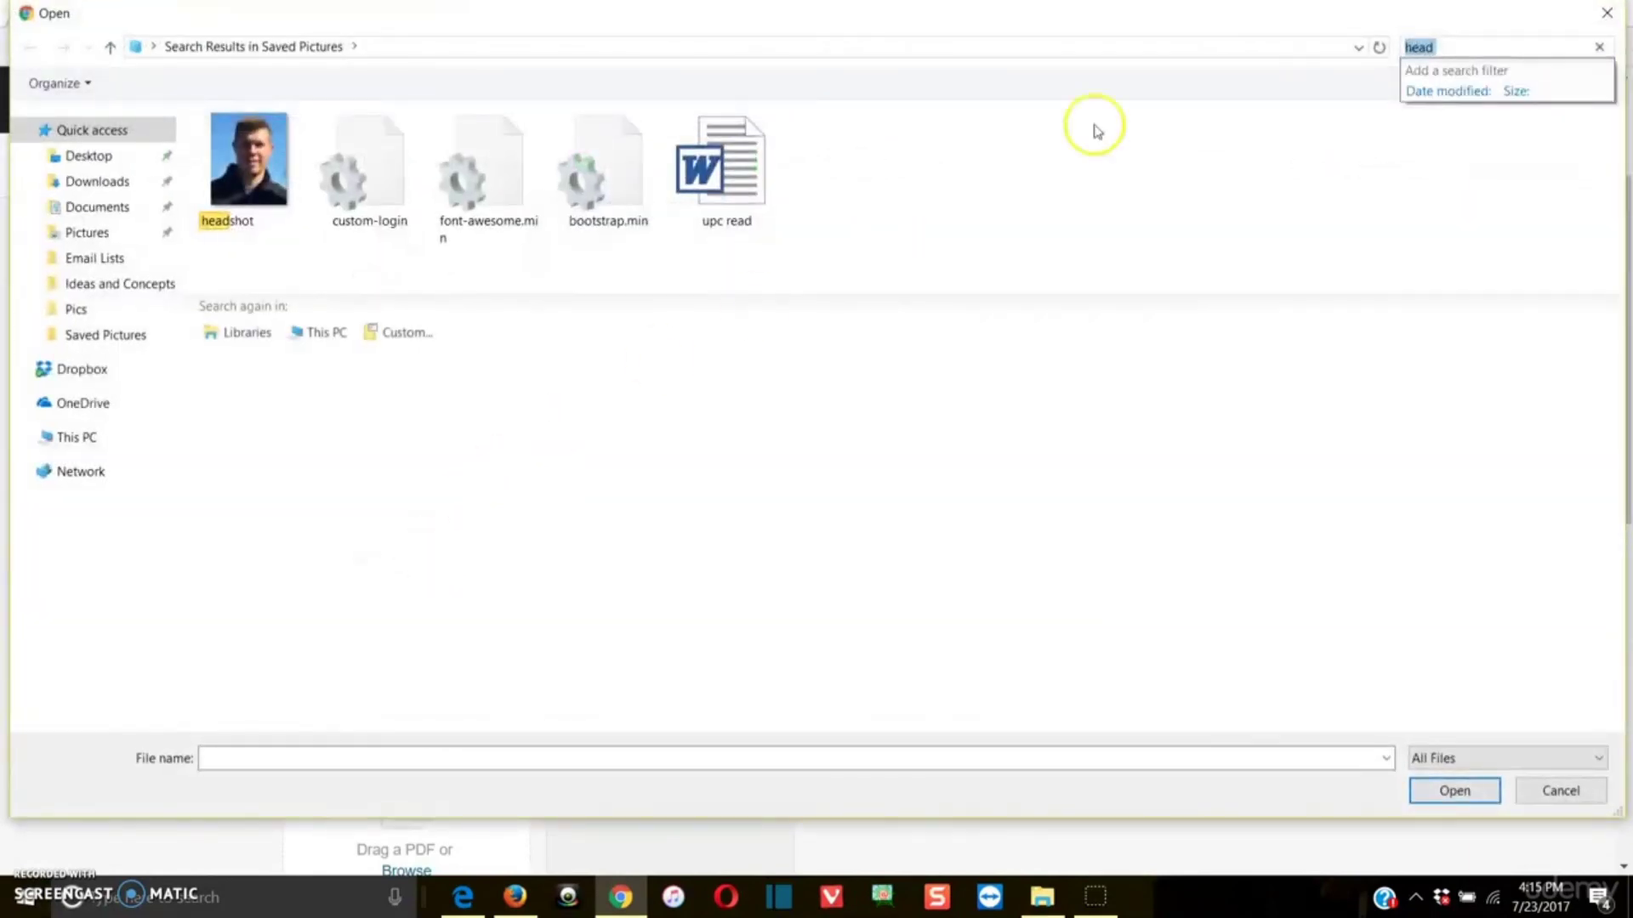
pyautogui.write('e')
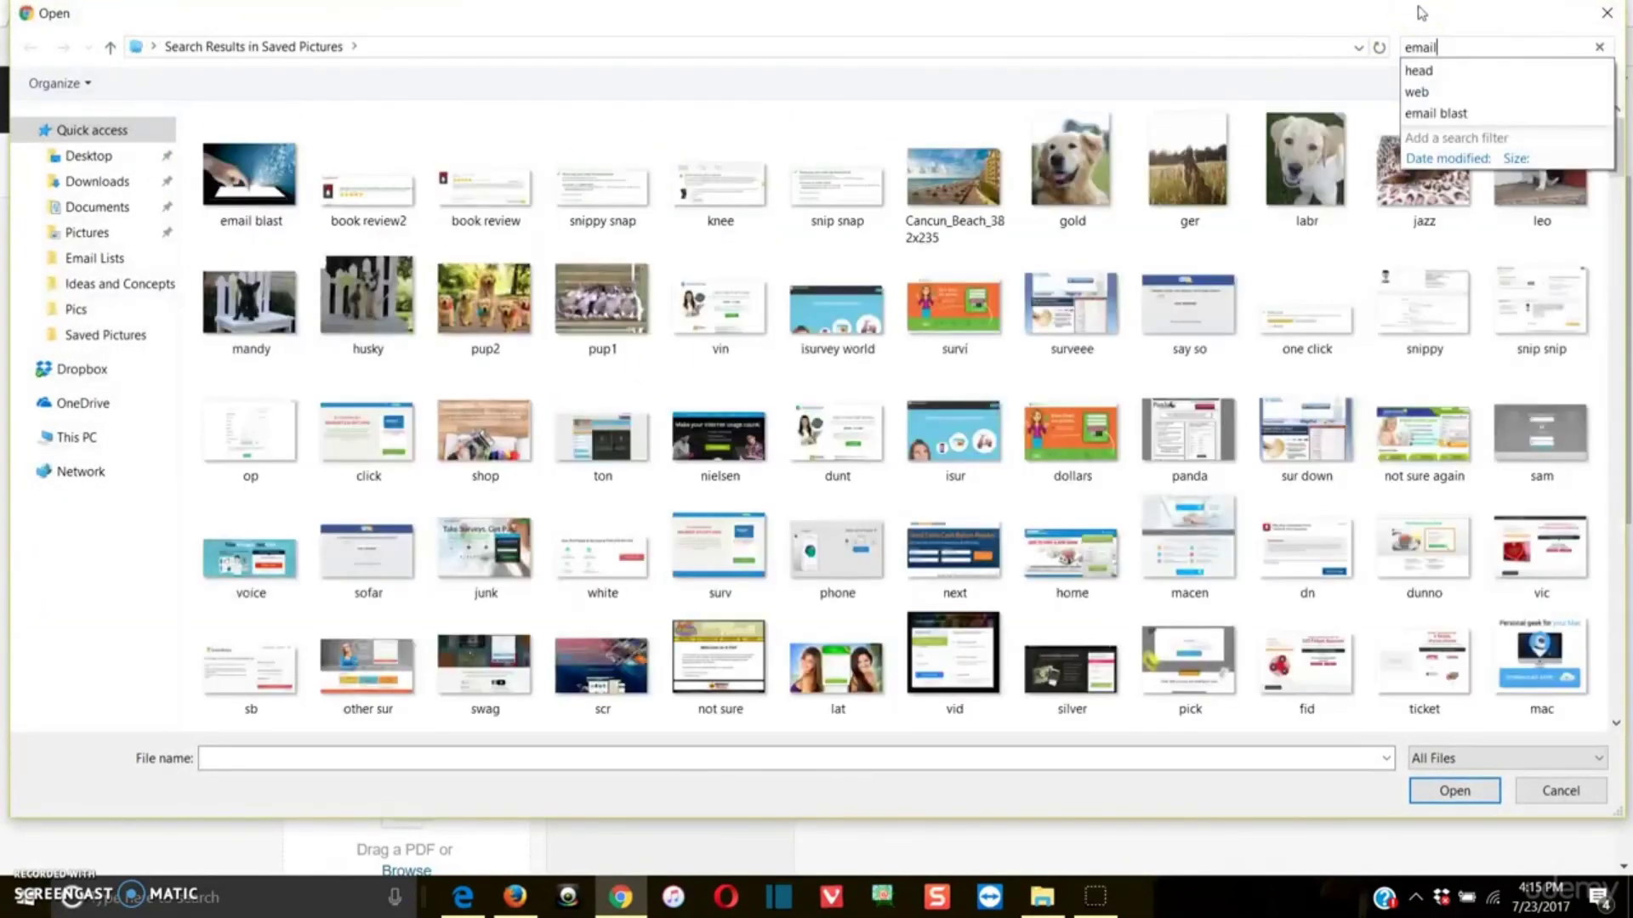
pyautogui.doubleClick(370, 208)
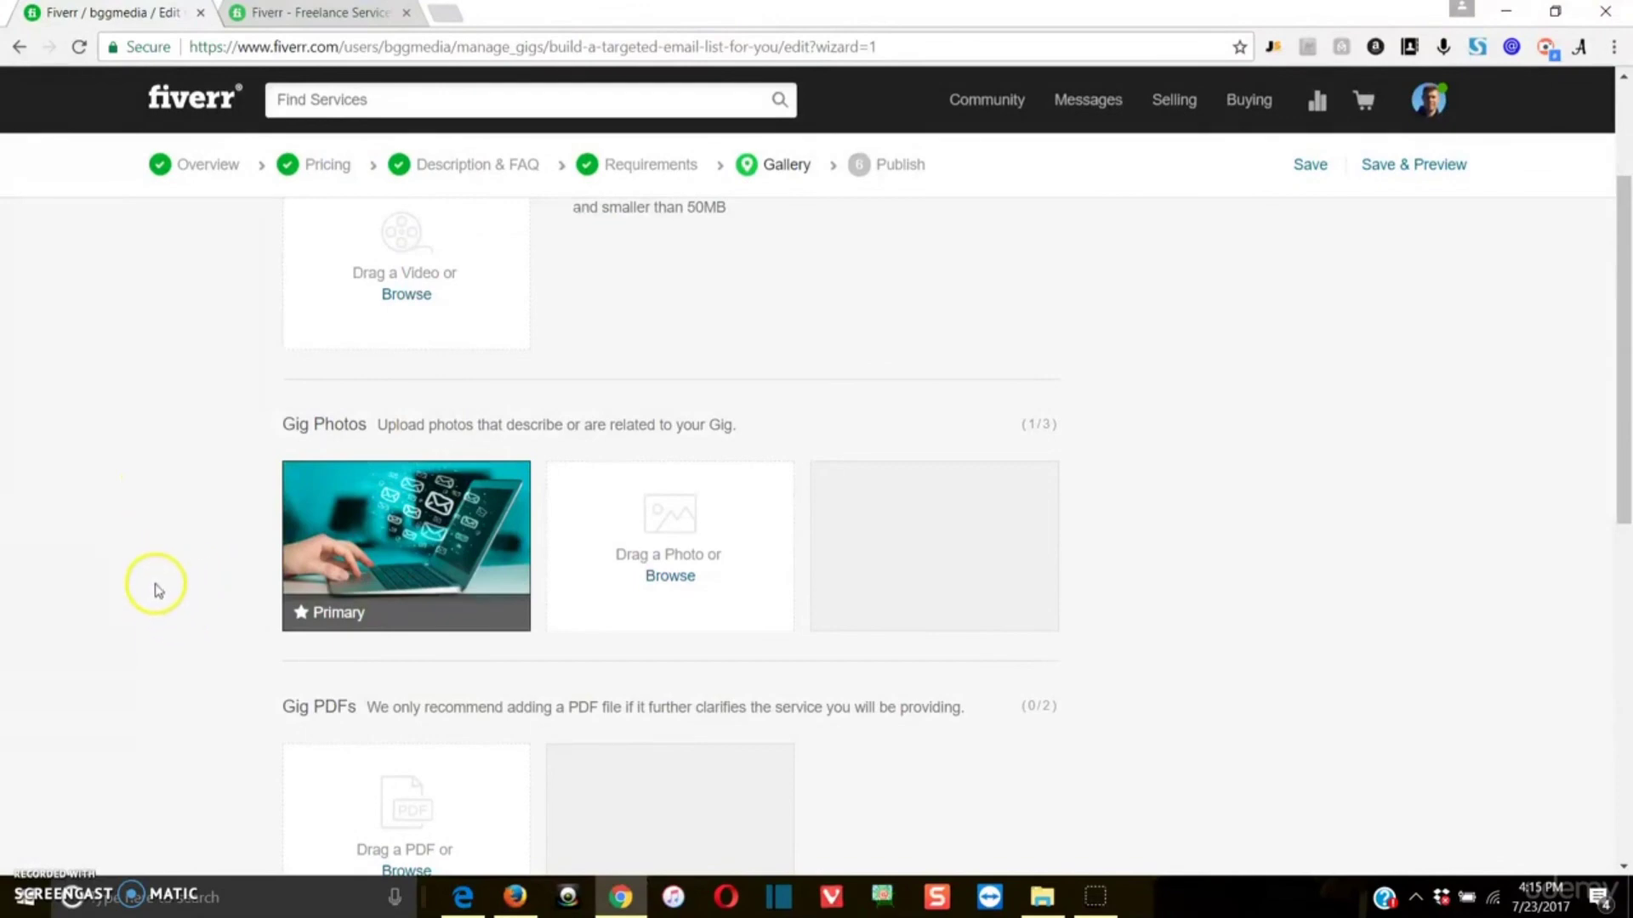
pyautogui.scroll(-4, 158, 590)
pyautogui.click(957, 680)
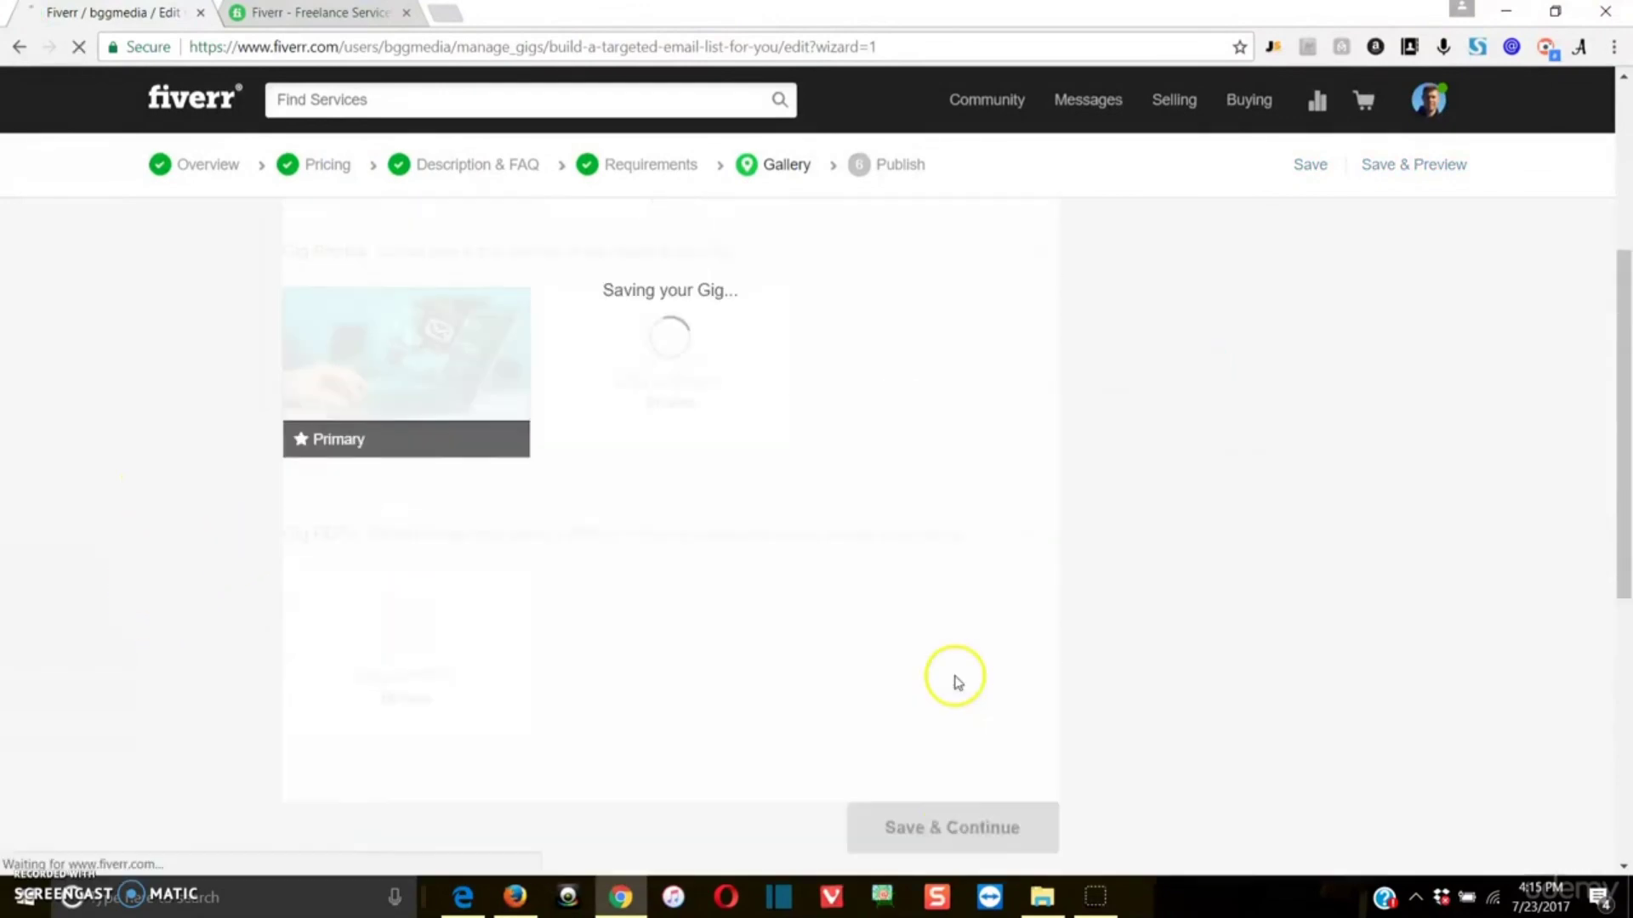